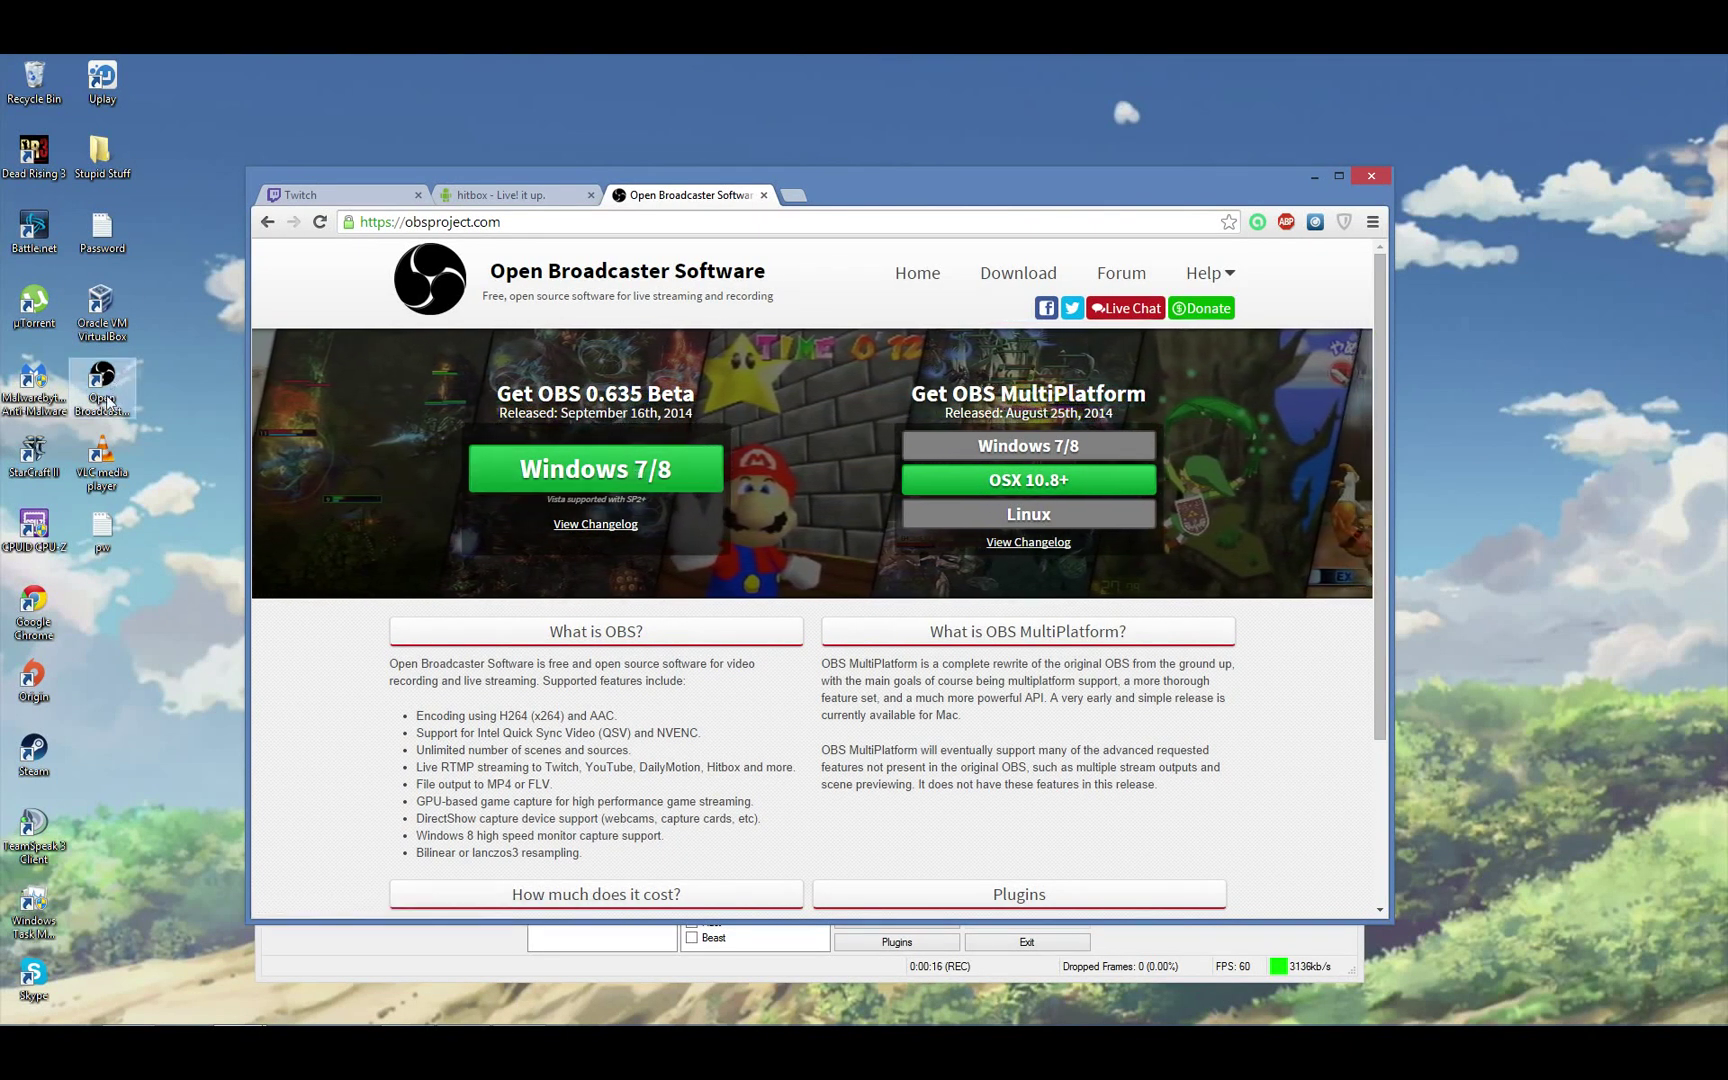
- Raise the OBS window, open Settings, and check the Language dropdown on the General page
{"action": "left_click", "coordinate": [640, 973]}
{"action": "left_click", "coordinate": [316, 264]}
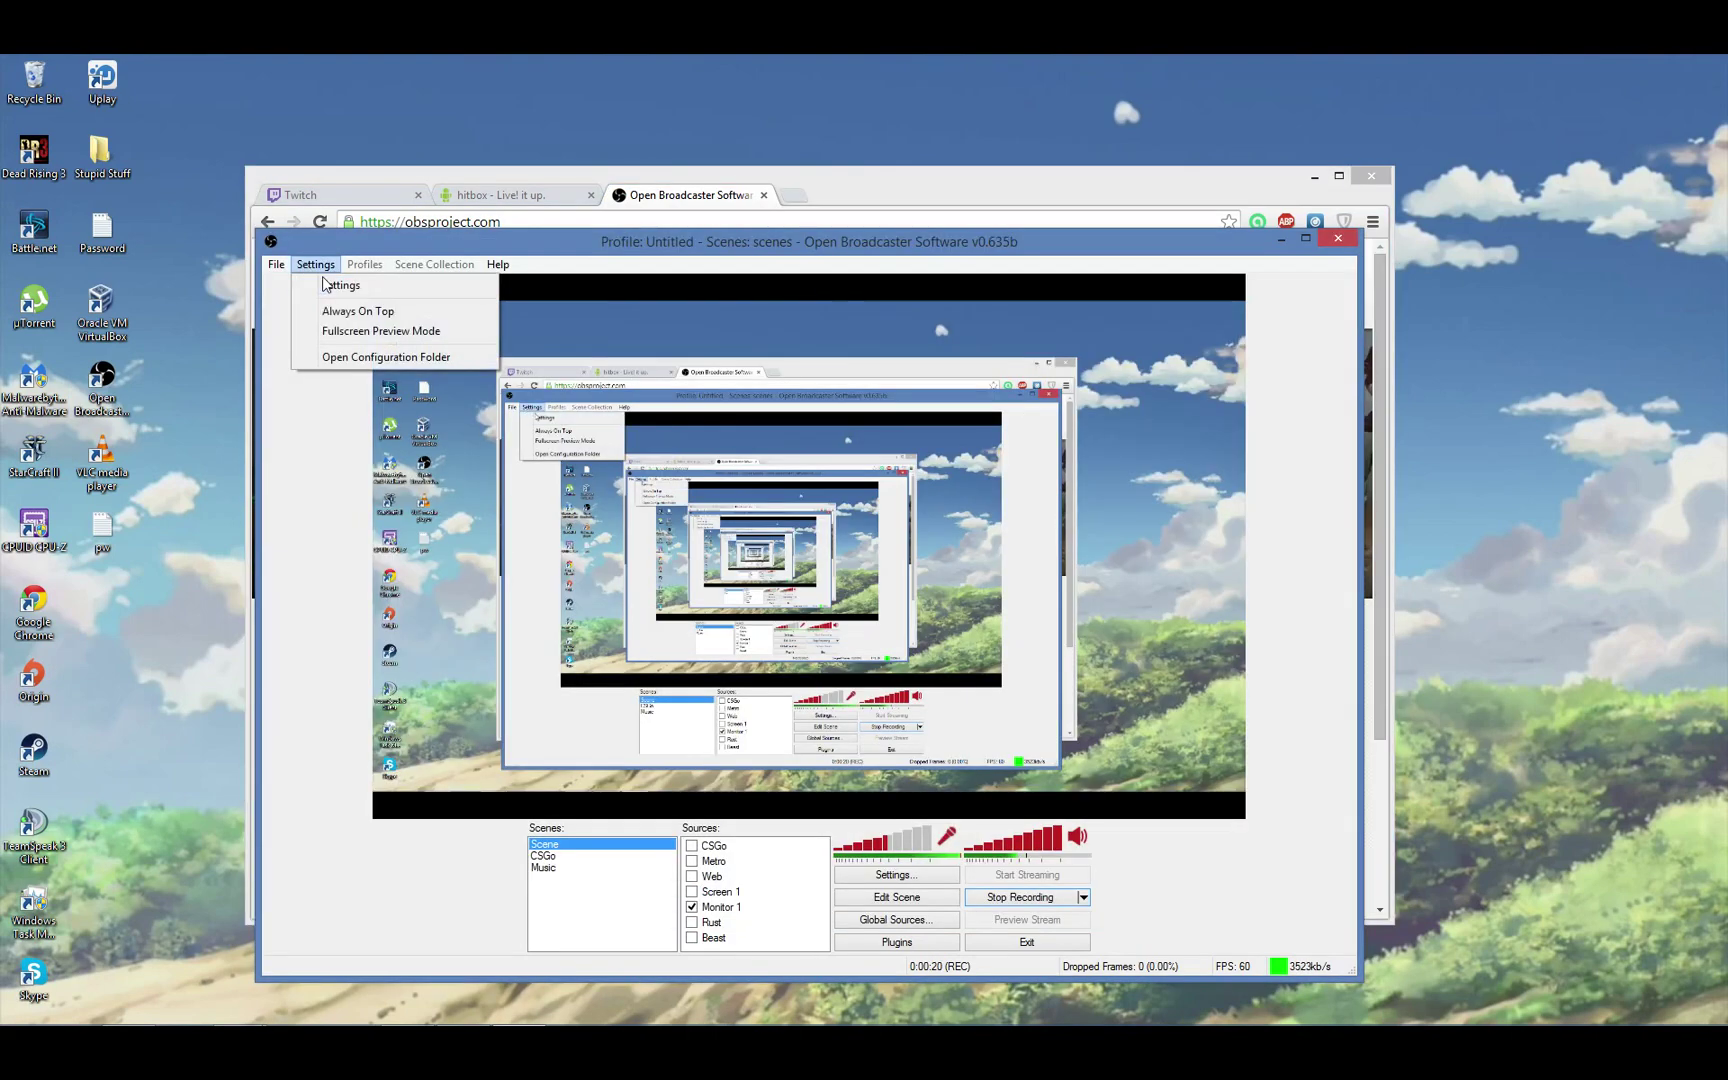
{"action": "left_click", "coordinate": [325, 285]}
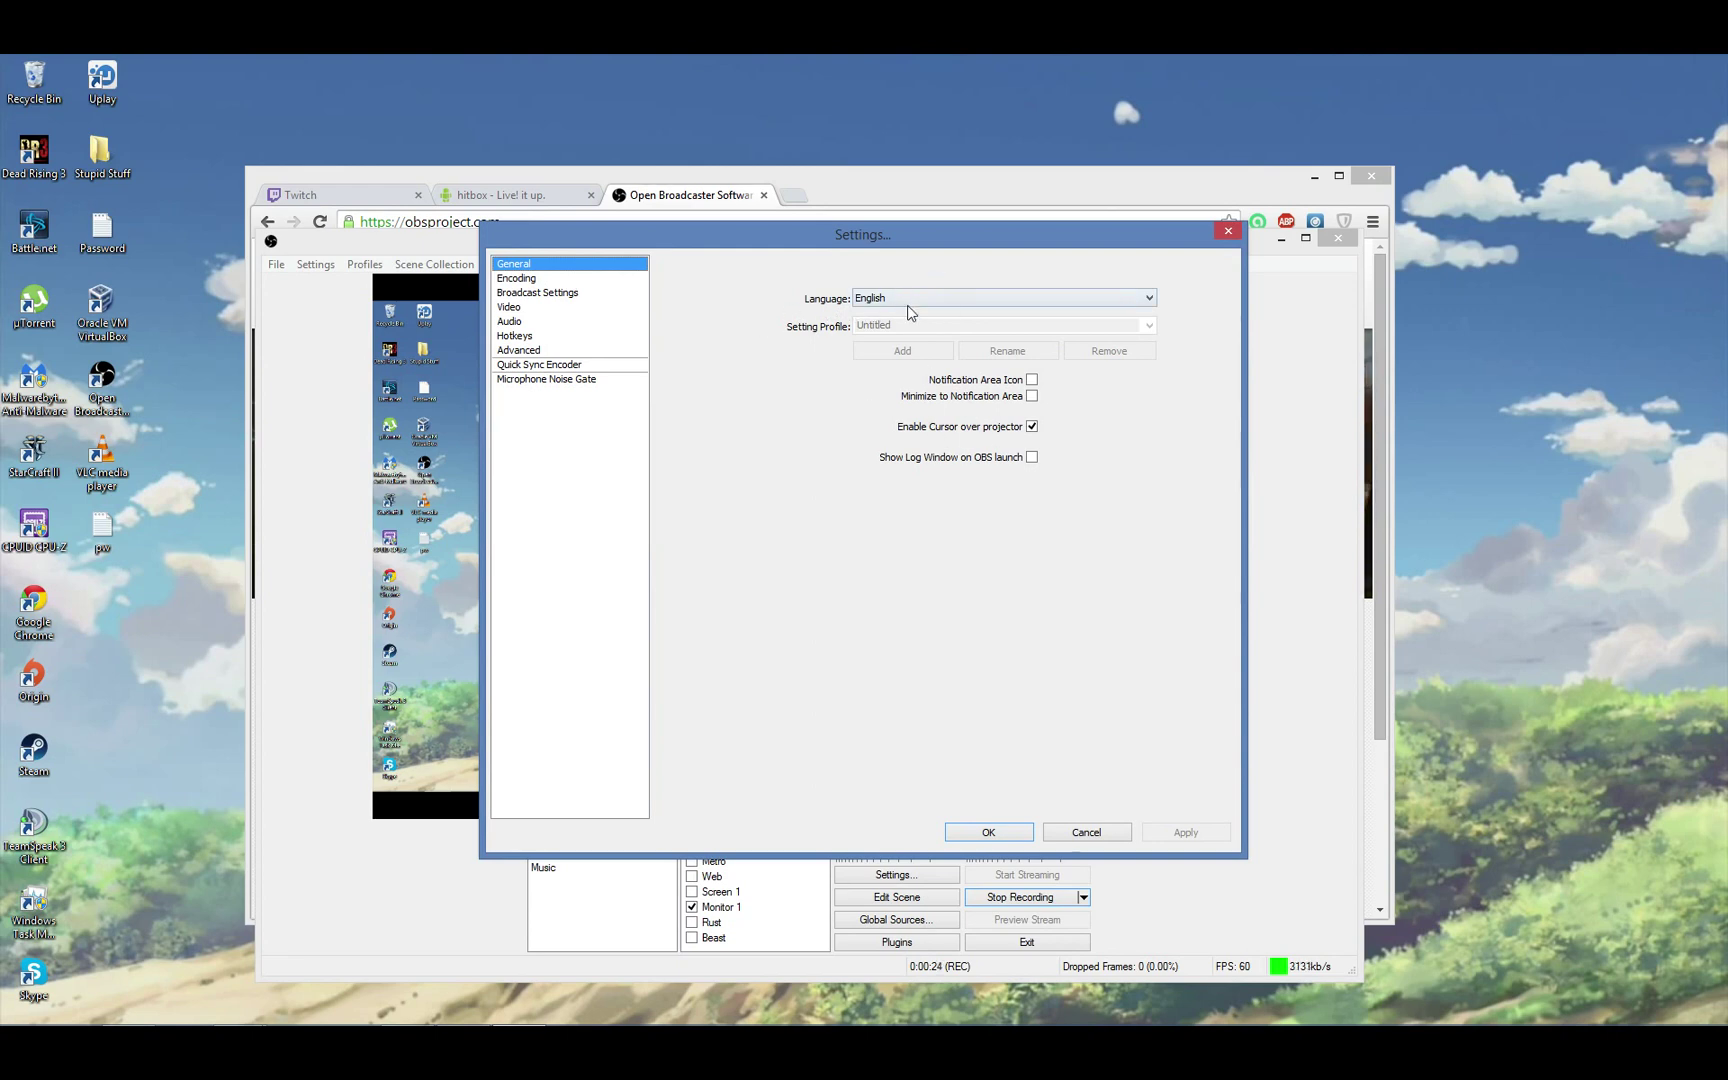
{"action": "left_click", "coordinate": [960, 299]}
- Keep English, show the Encoding page, and try max bitrate values 2000 and 2500 kb/s
{"action": "left_click", "coordinate": [846, 390]}
{"action": "left_click", "coordinate": [545, 280]}
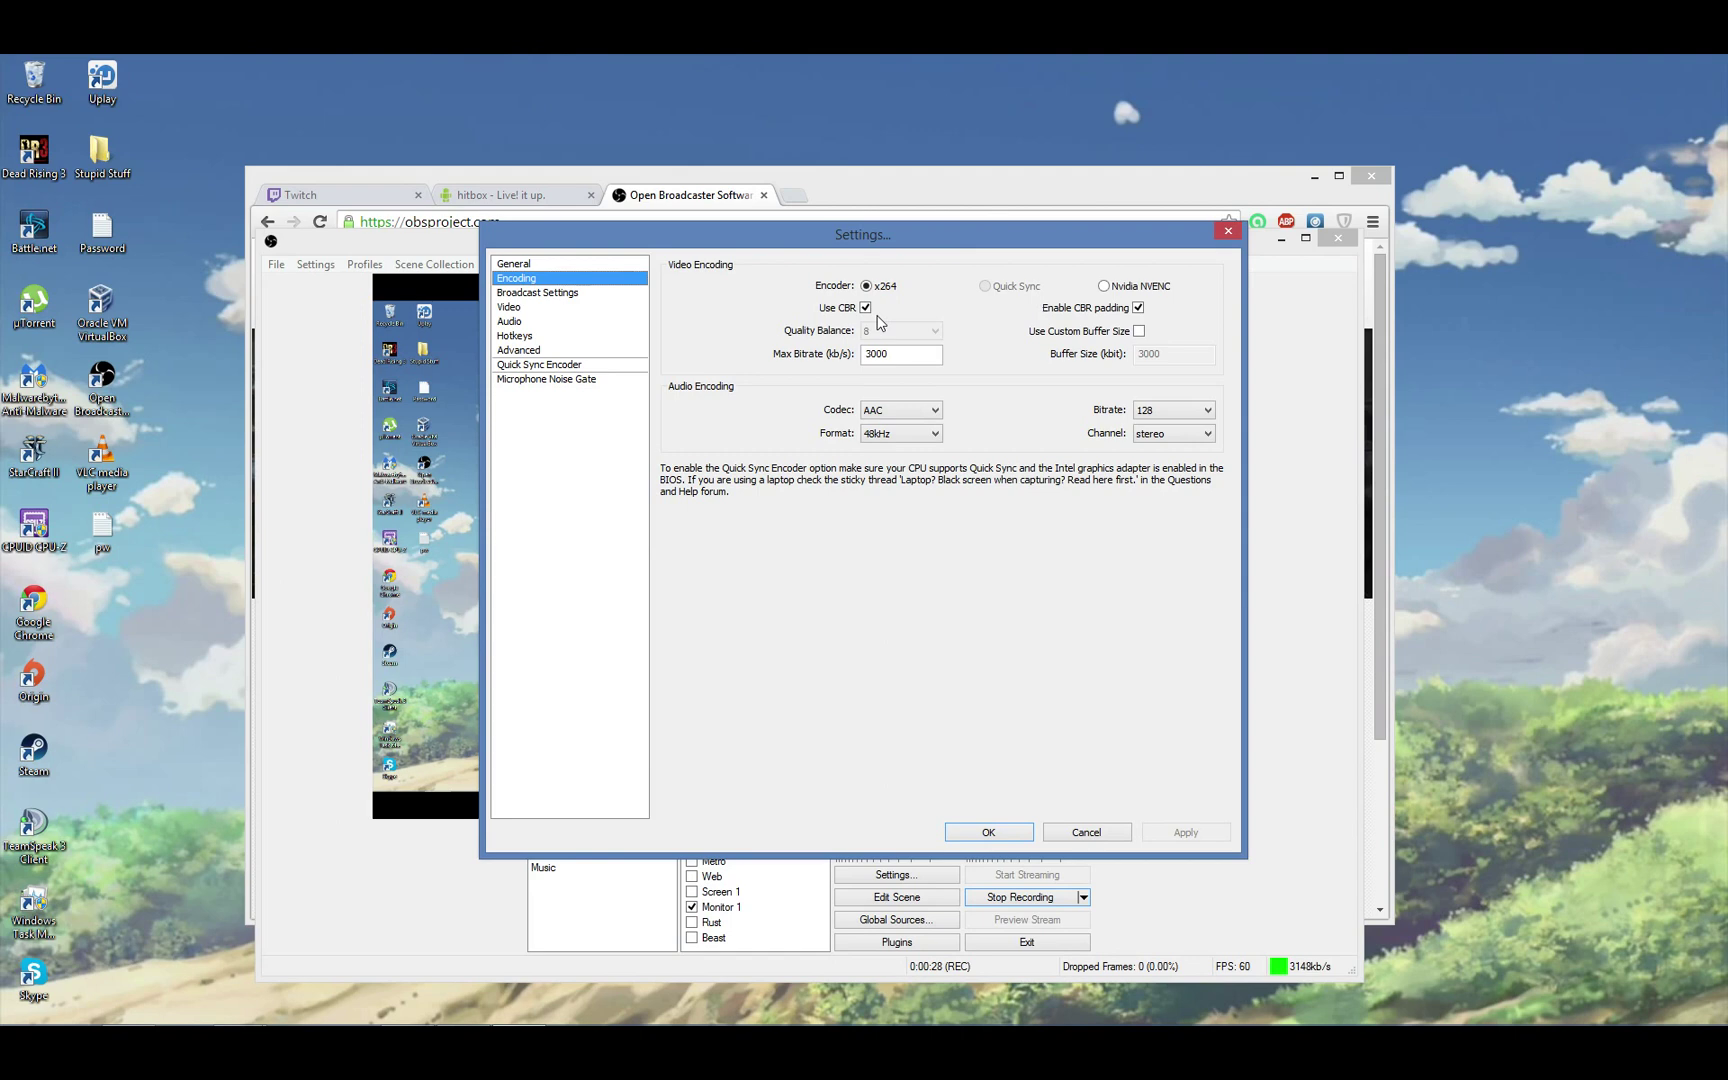
{"action": "left_click_drag", "start_coordinate": [893, 354], "coordinate": [817, 351]}
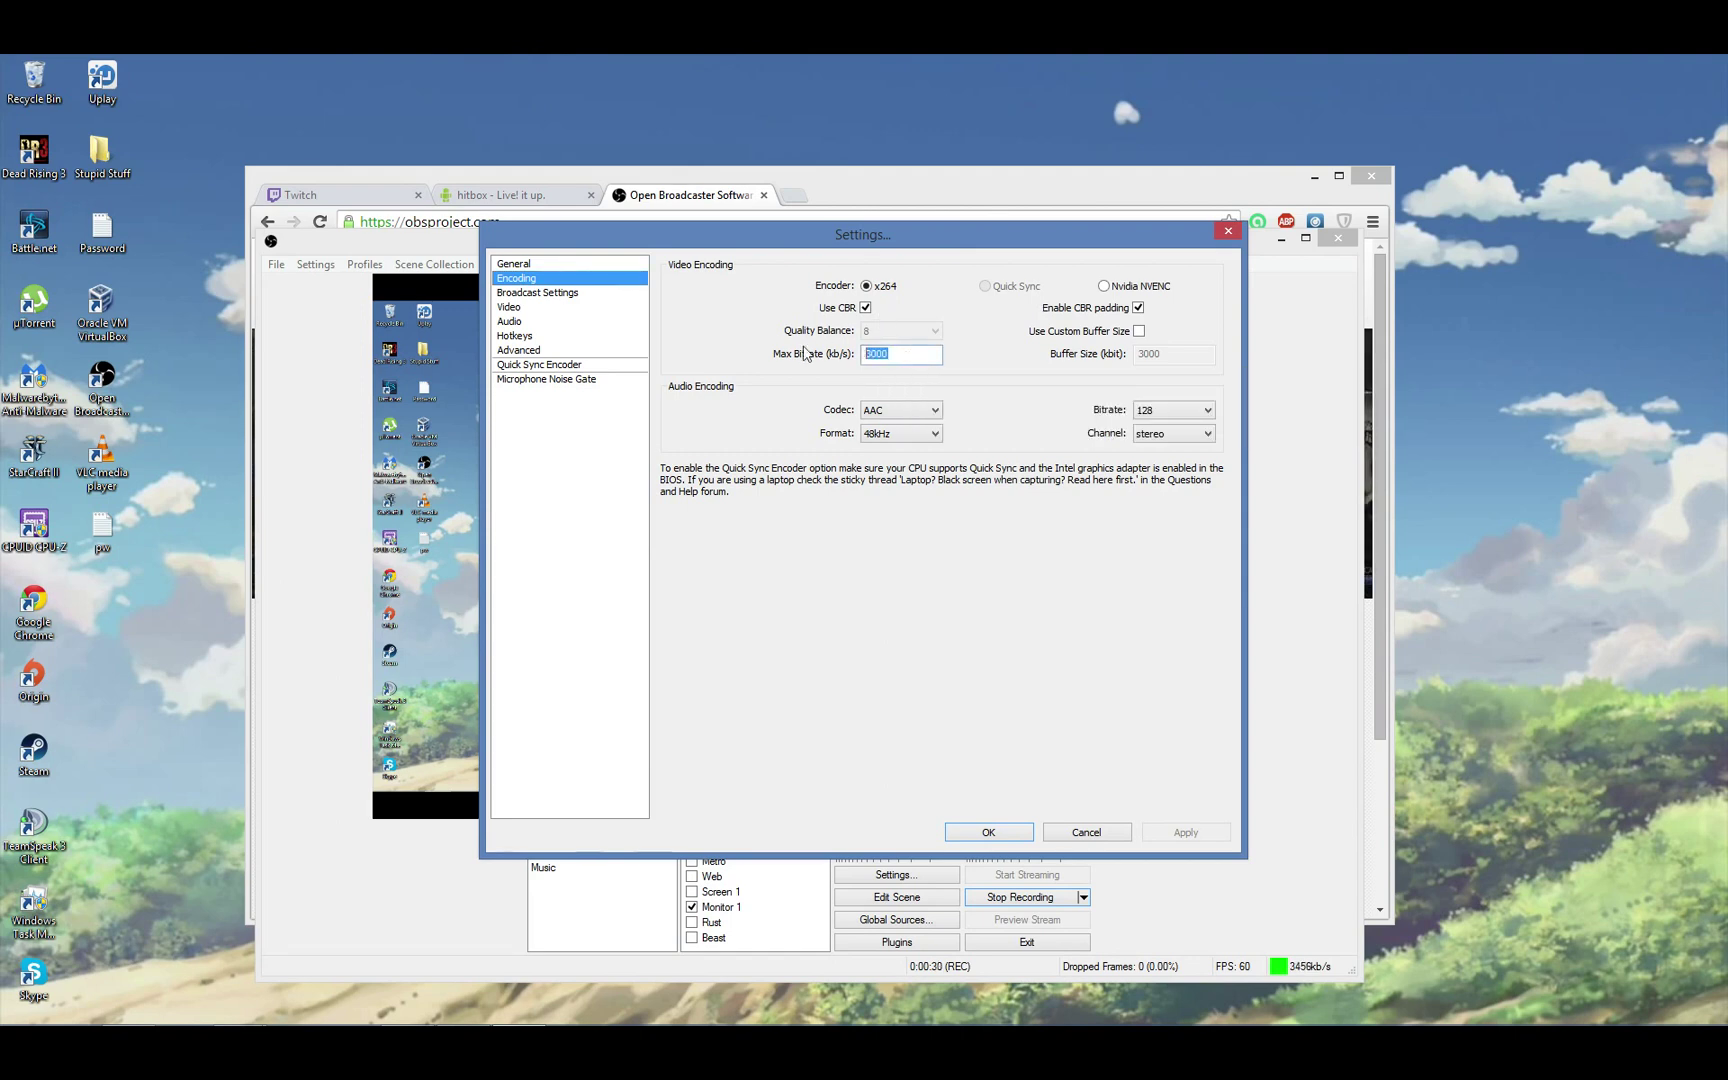
{"action": "type", "text": "2000"}
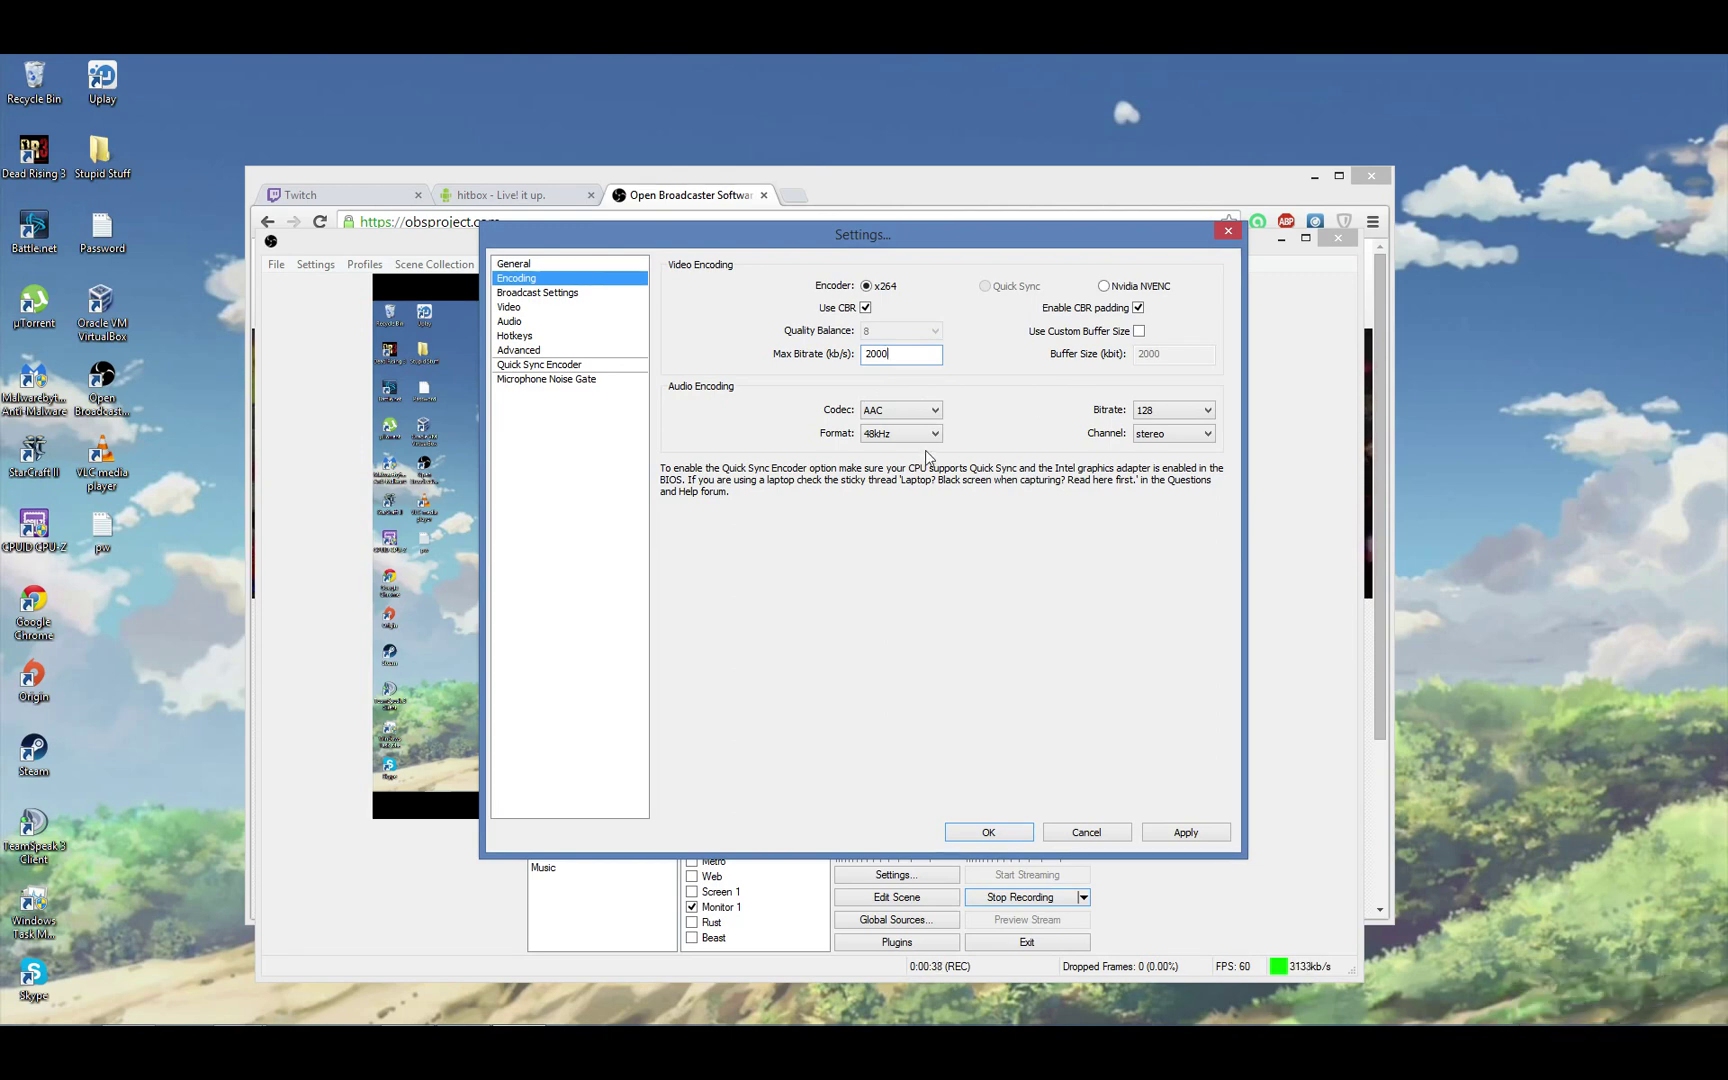
{"action": "double_click", "coordinate": [899, 359]}
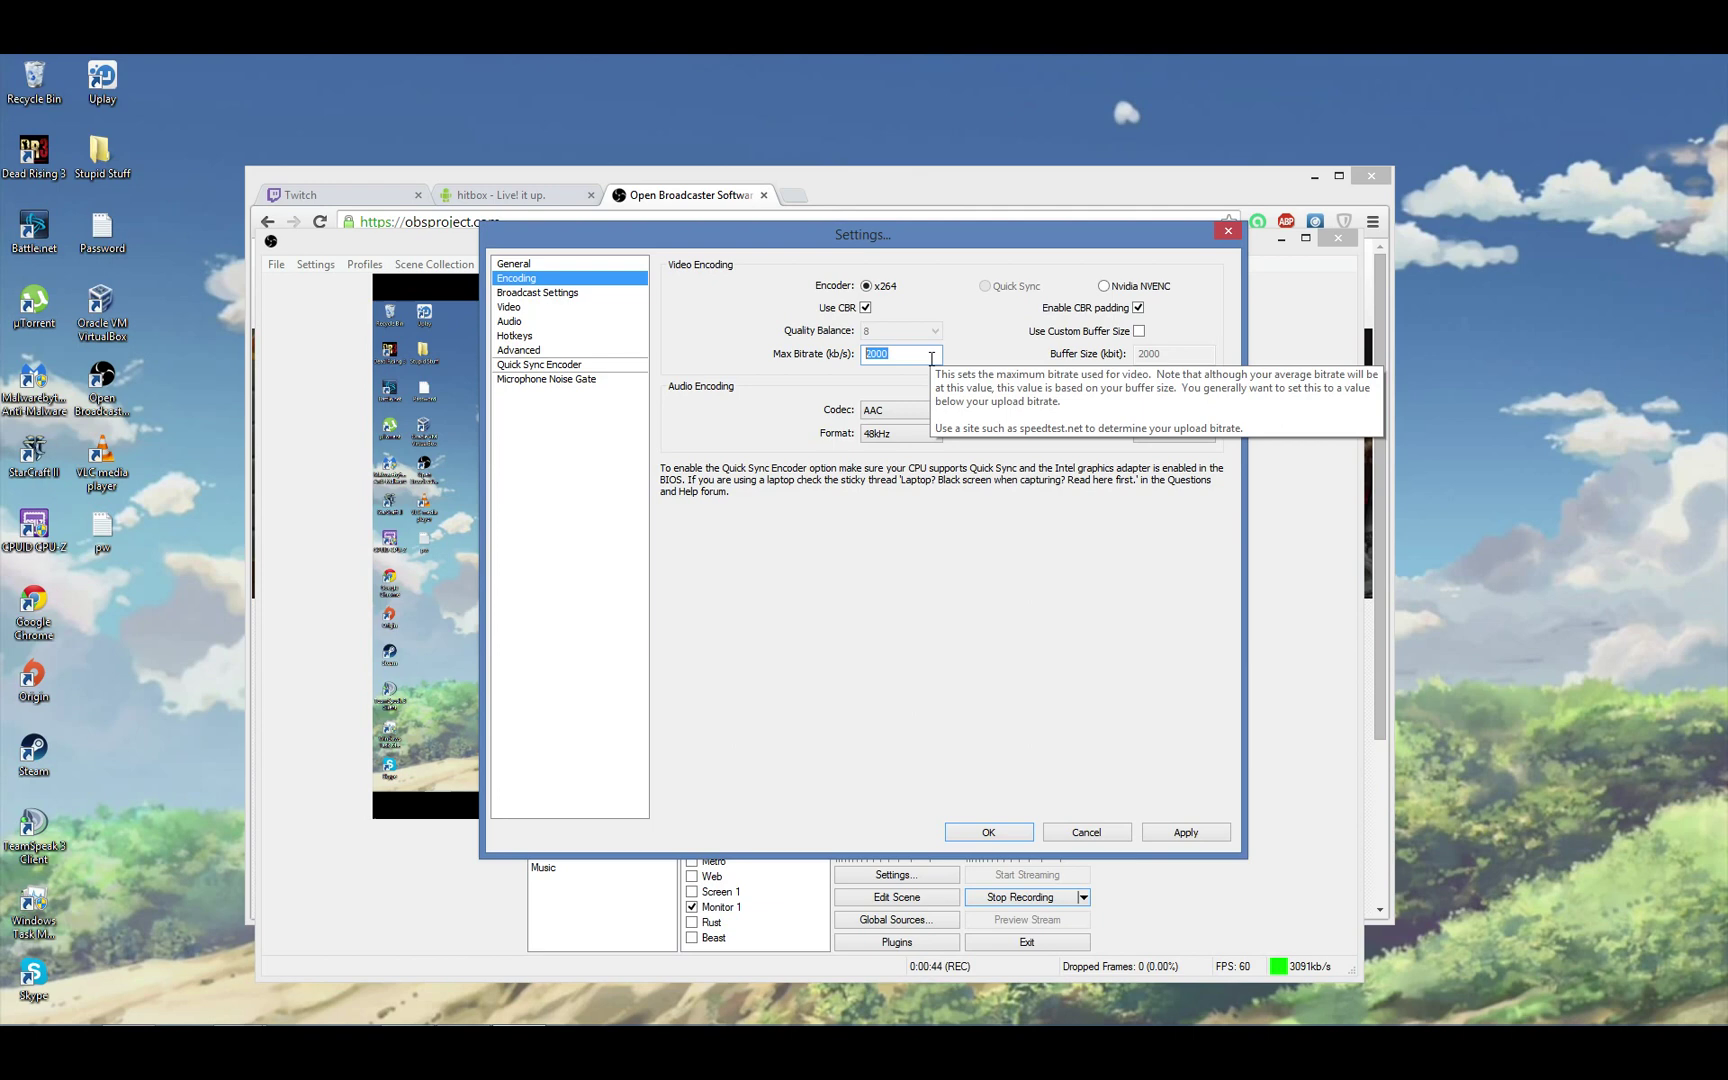
{"action": "left_click", "coordinate": [931, 358]}
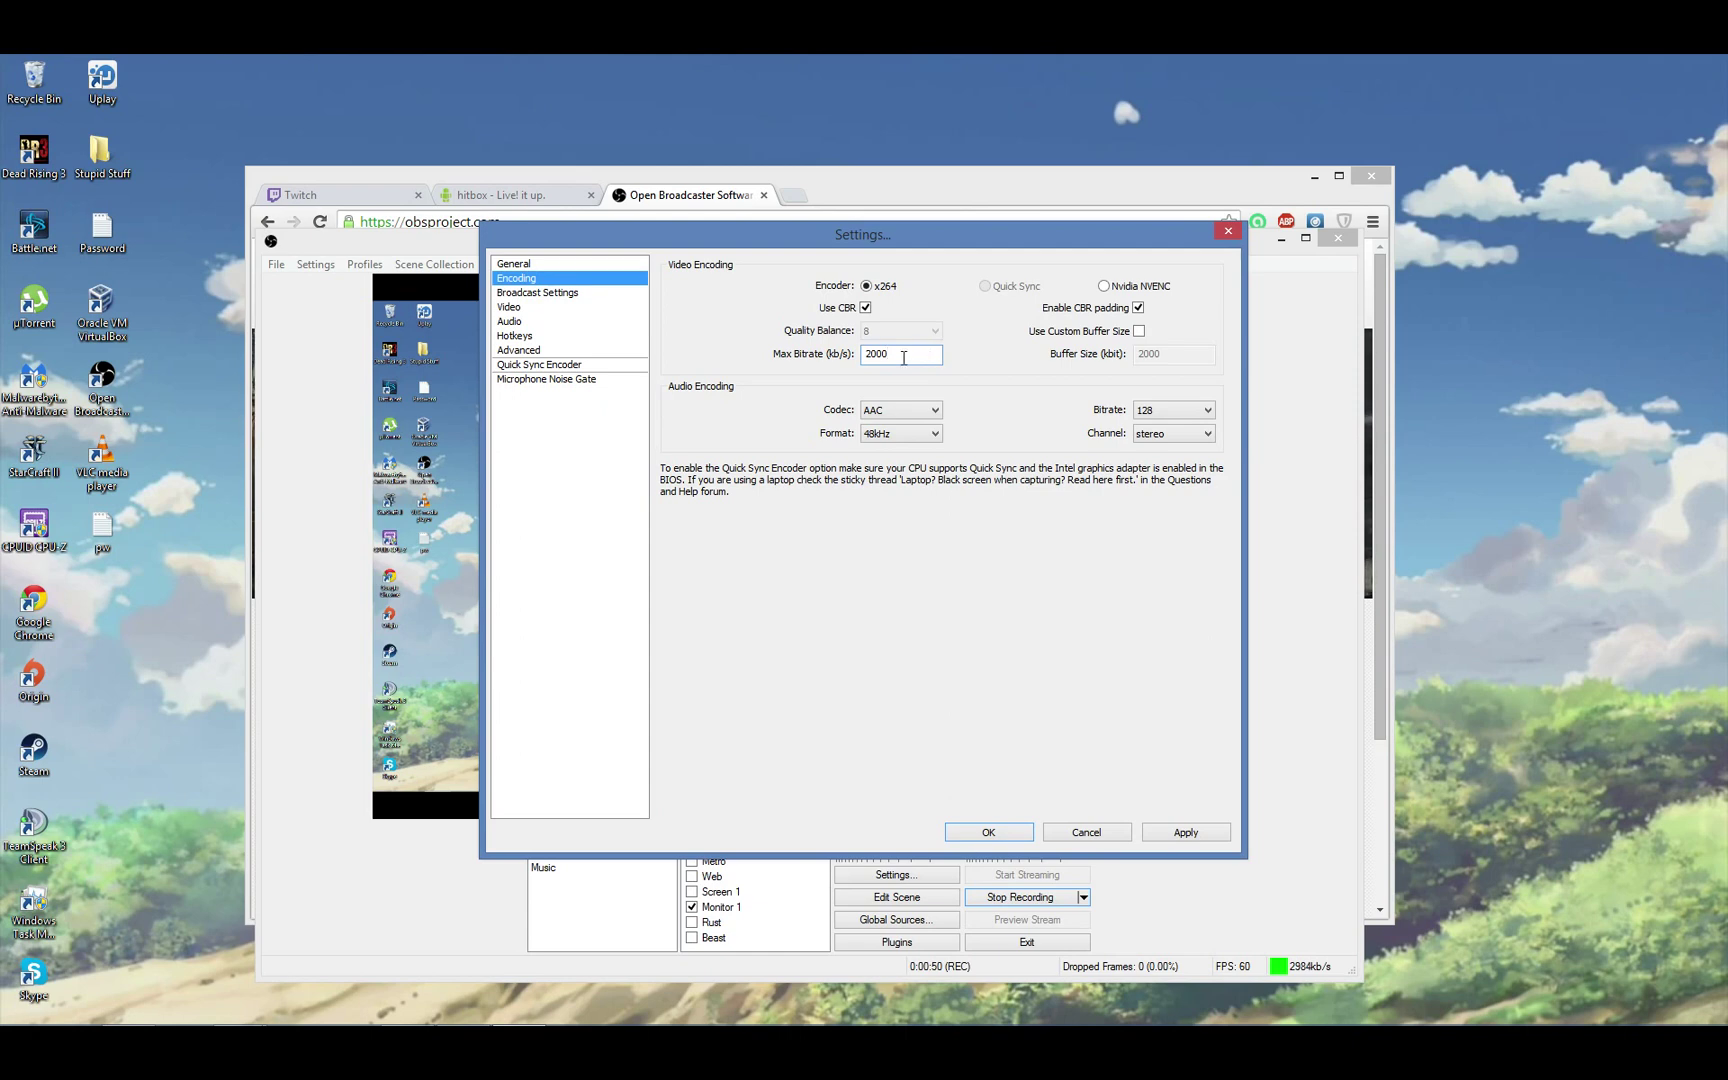
{"action": "left_click_drag", "start_coordinate": [903, 358], "coordinate": [855, 362]}
{"action": "type", "text": "2500"}
- Try further max bitrate values such as 9000 and 3500, settling on 3000 kb/s
{"action": "double_click", "coordinate": [935, 357]}
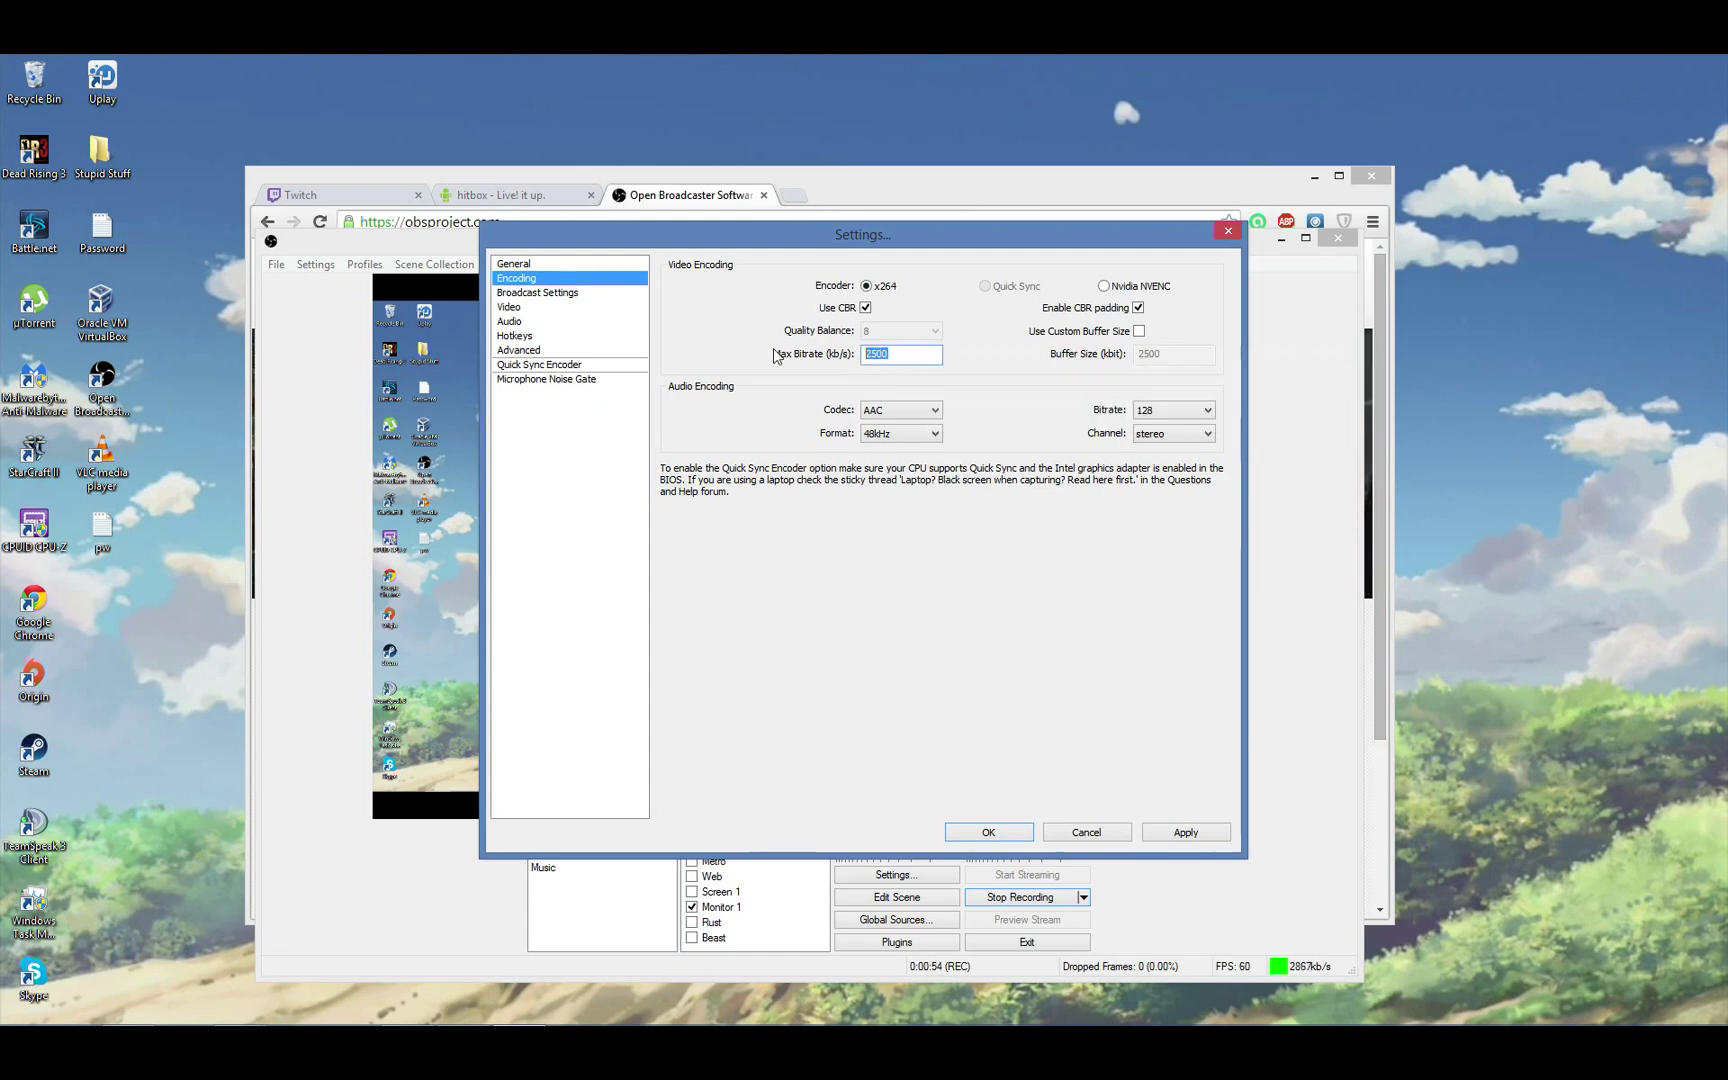
{"action": "type", "text": "3000"}
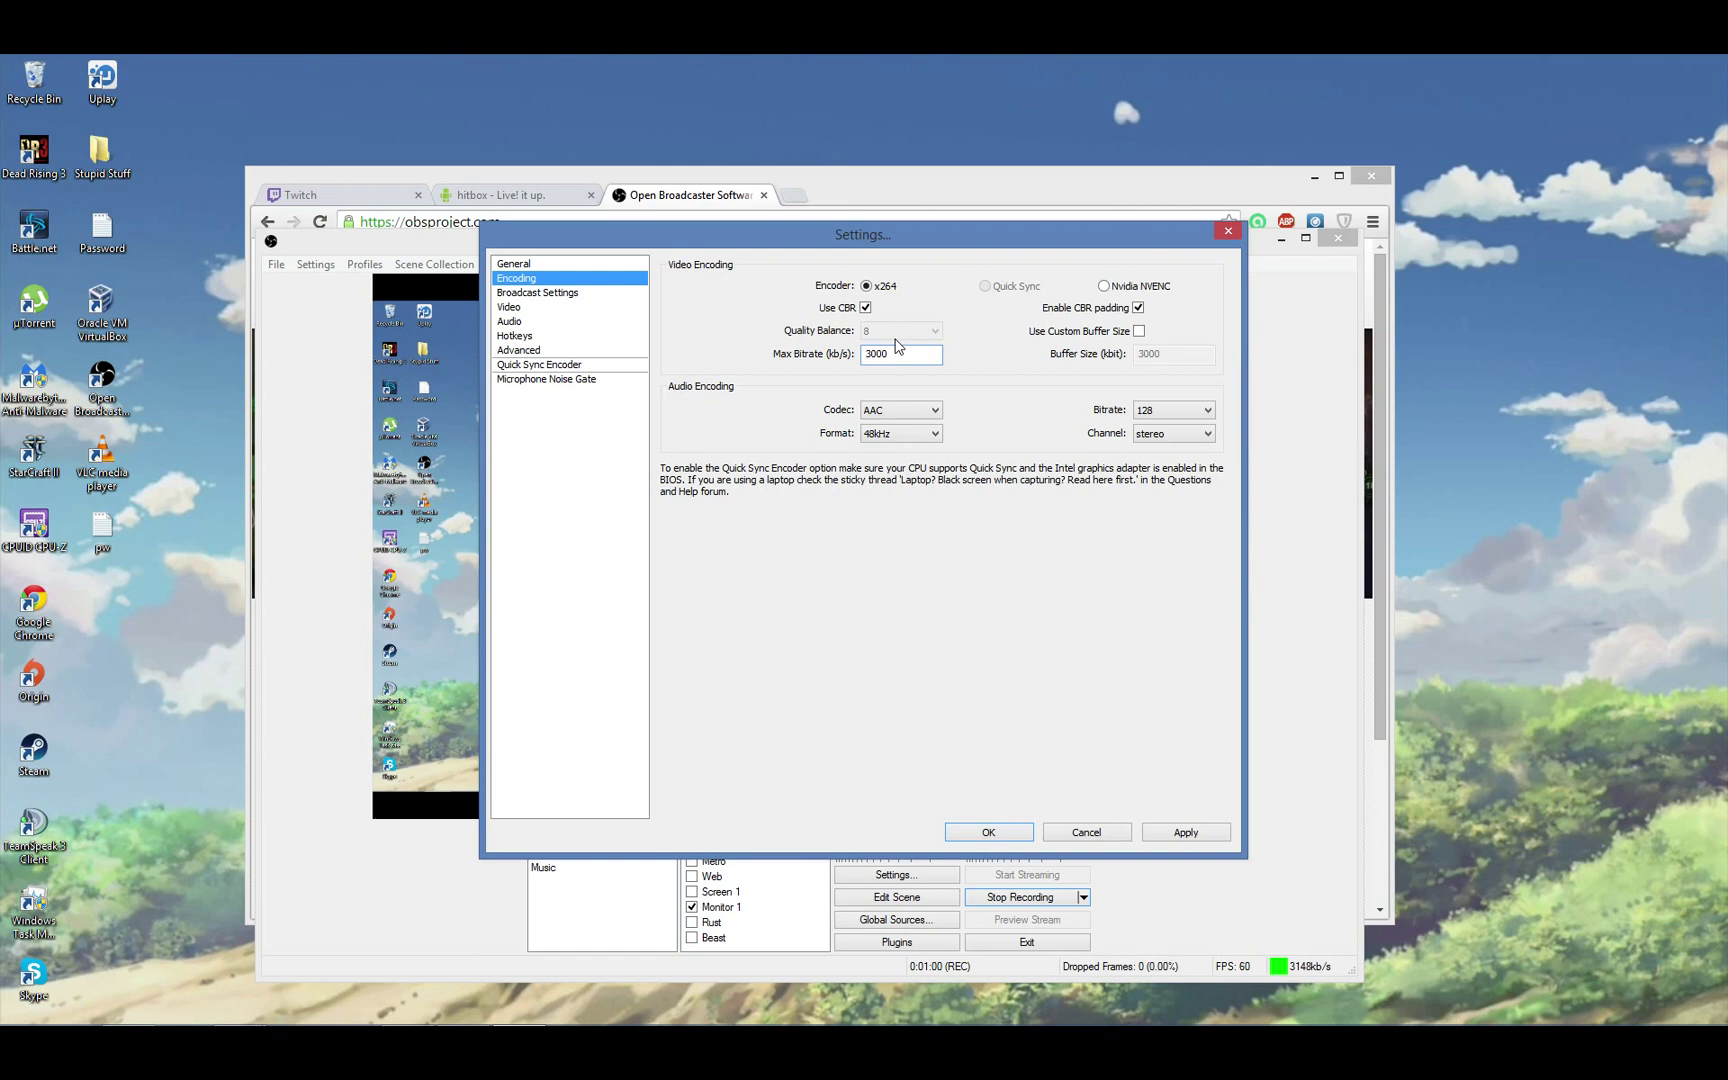
{"action": "key", "text": "BackSpace"}
{"action": "key", "text": "BackSpace"}
{"action": "key", "text": "BackSpace"}
{"action": "key", "text": "BackSpace"}
{"action": "type", "text": "10"}
{"action": "type", "text": "50"}
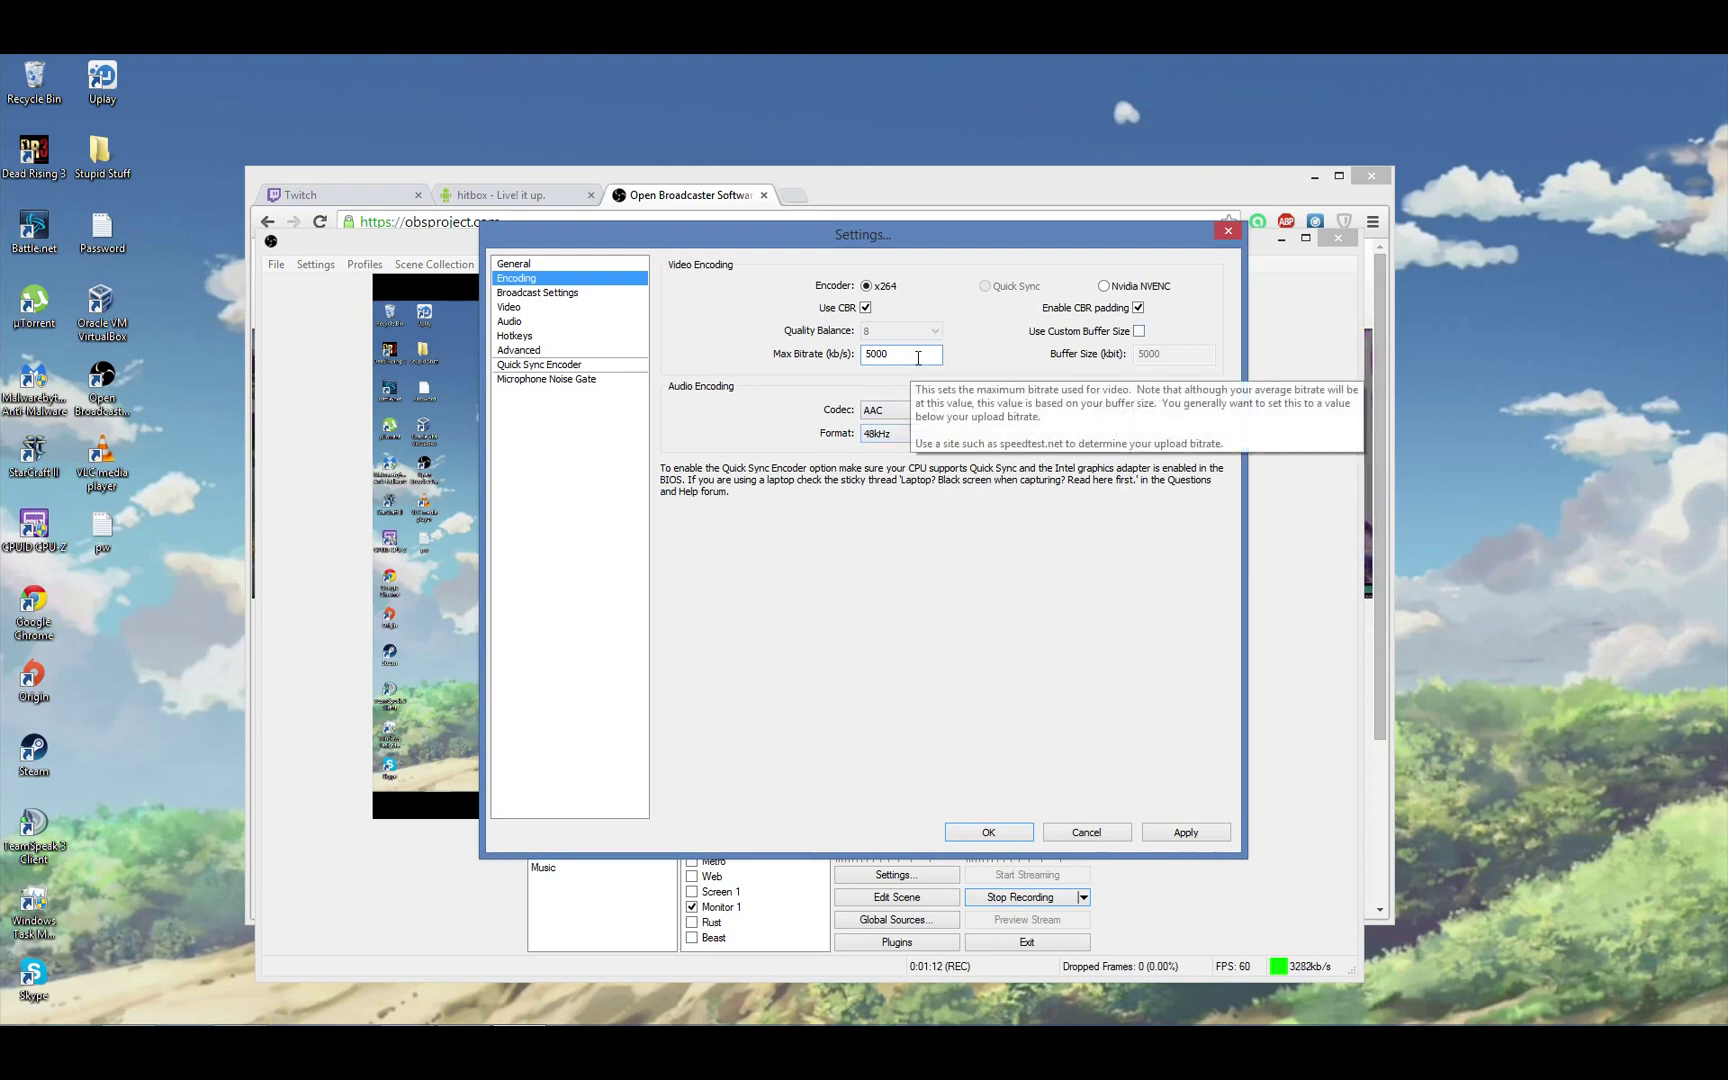
{"action": "double_click", "coordinate": [878, 354]}
{"action": "type", "text": "9000"}
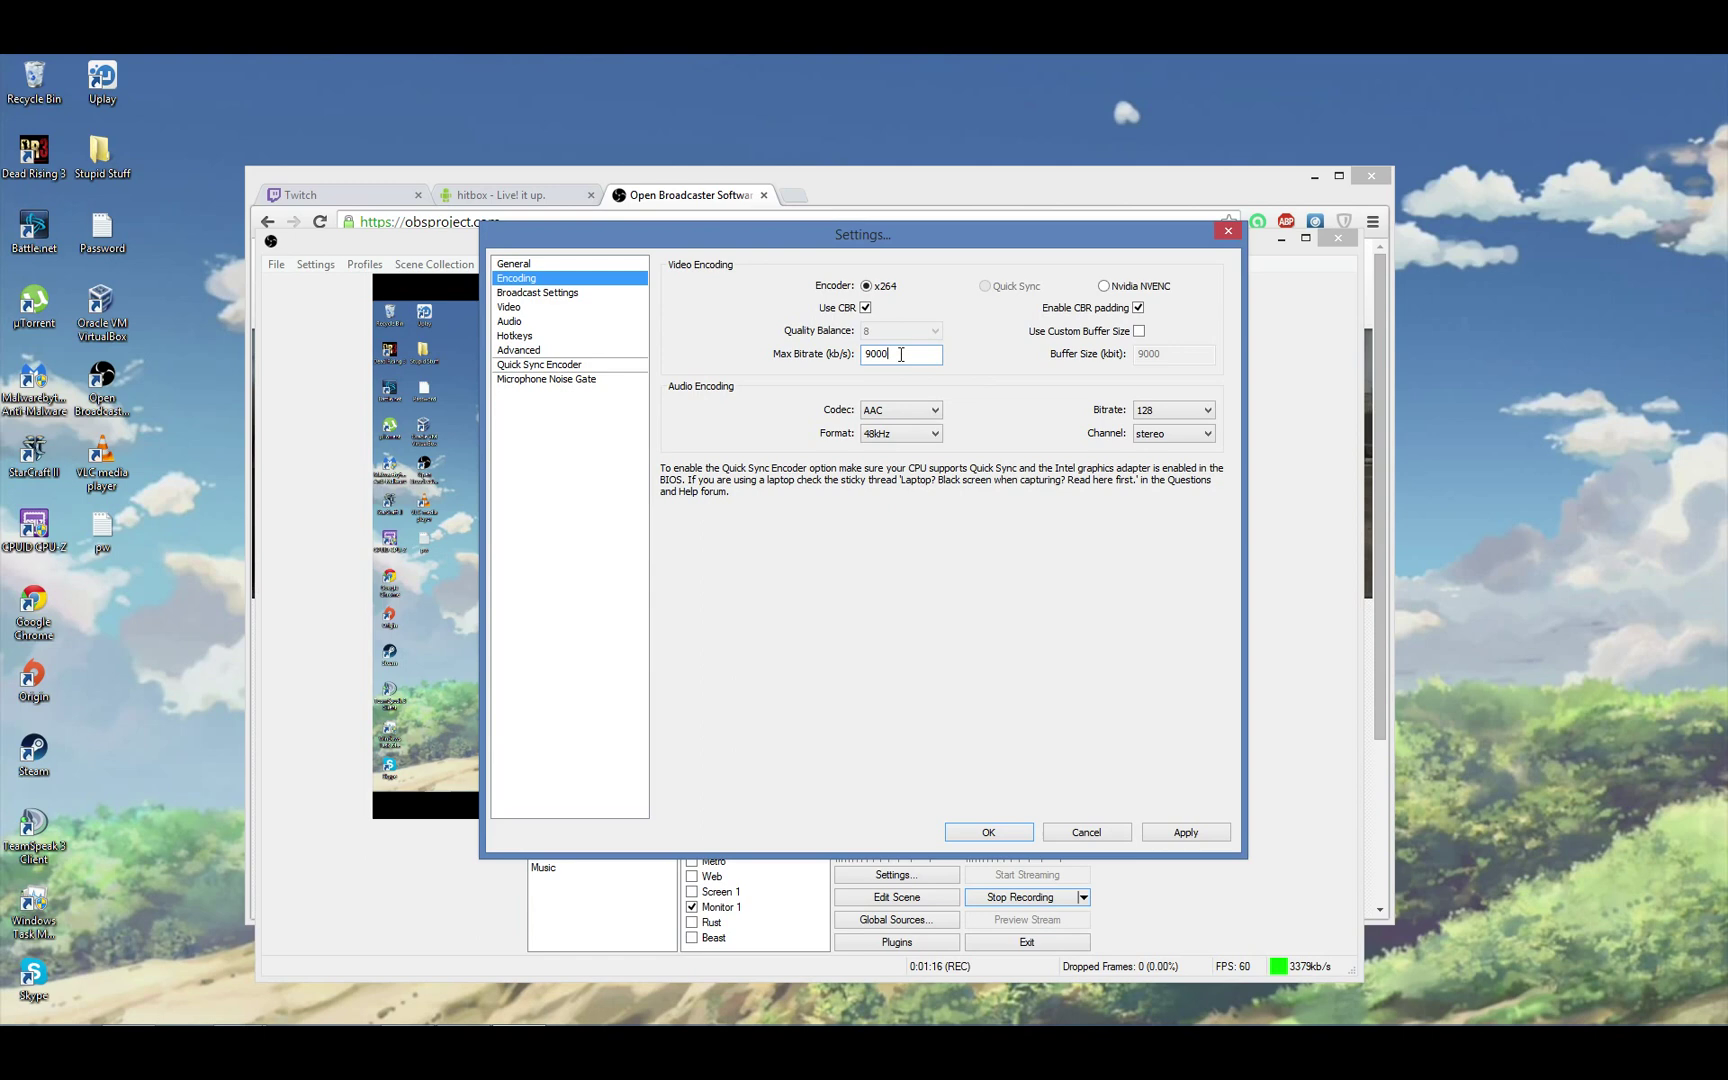
{"action": "left_click_drag", "start_coordinate": [892, 354], "coordinate": [838, 351]}
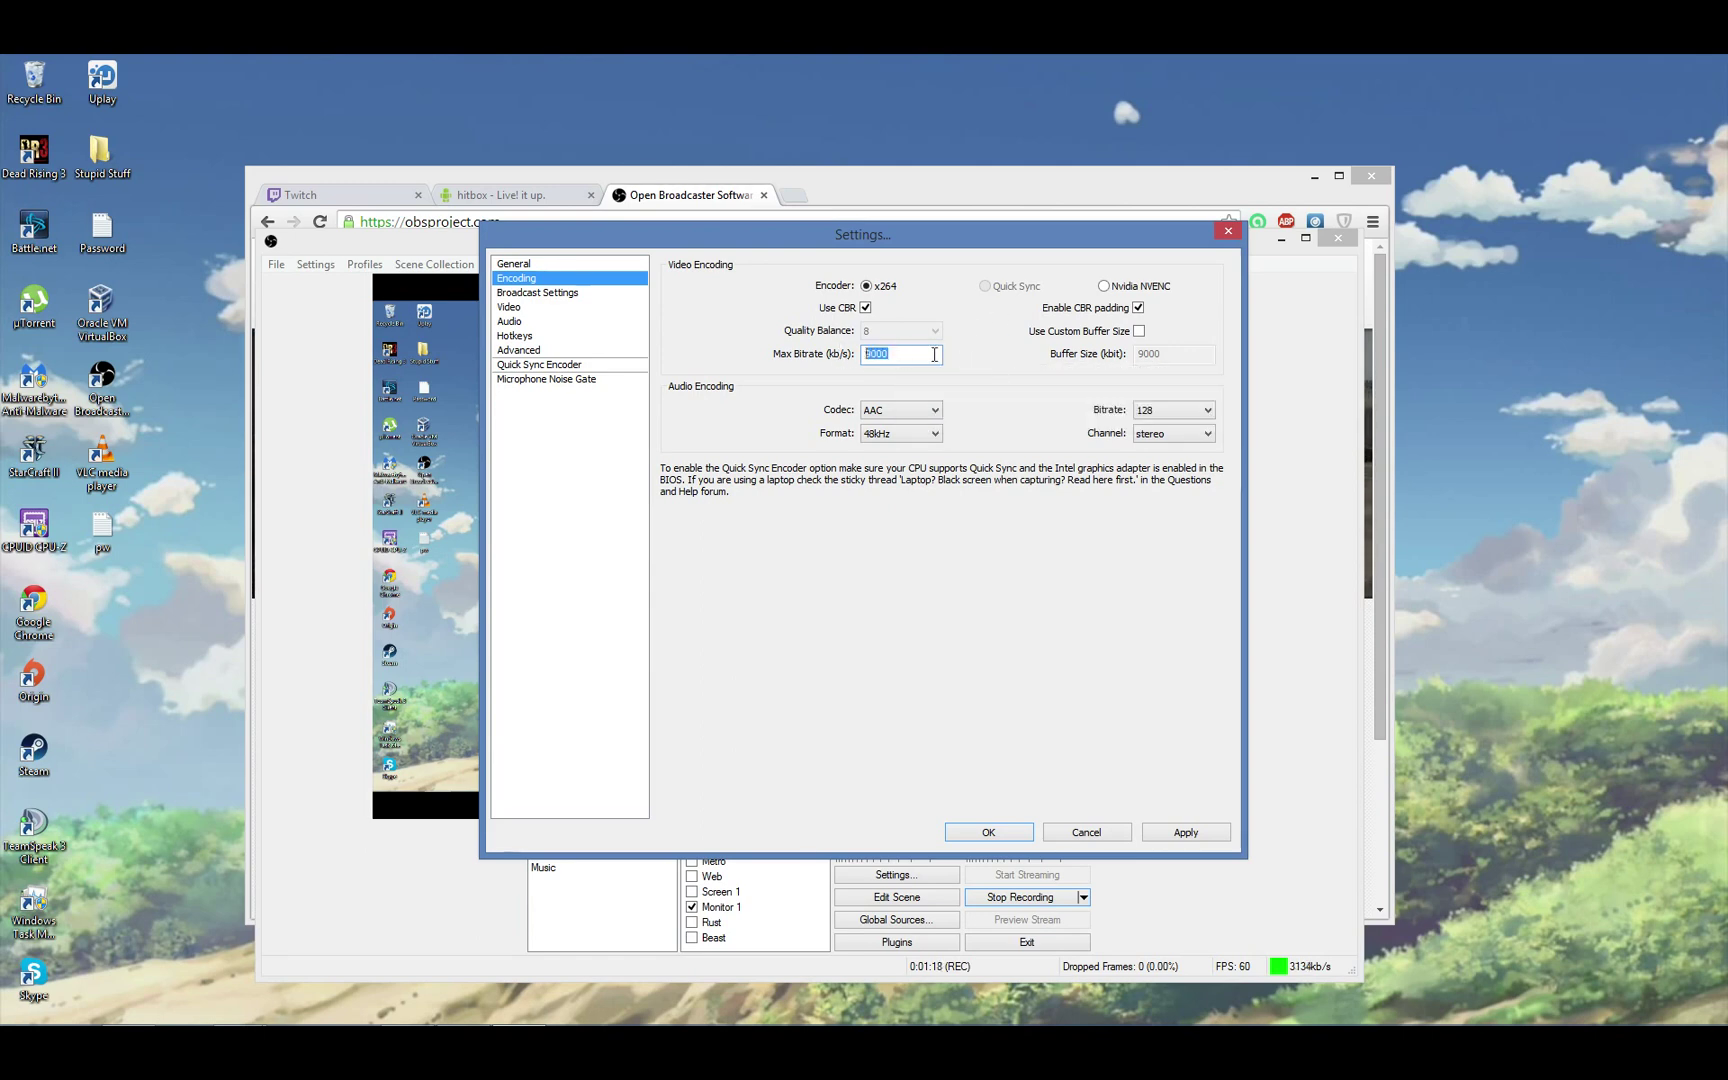
{"action": "mouse_move", "coordinate": [934, 363]}
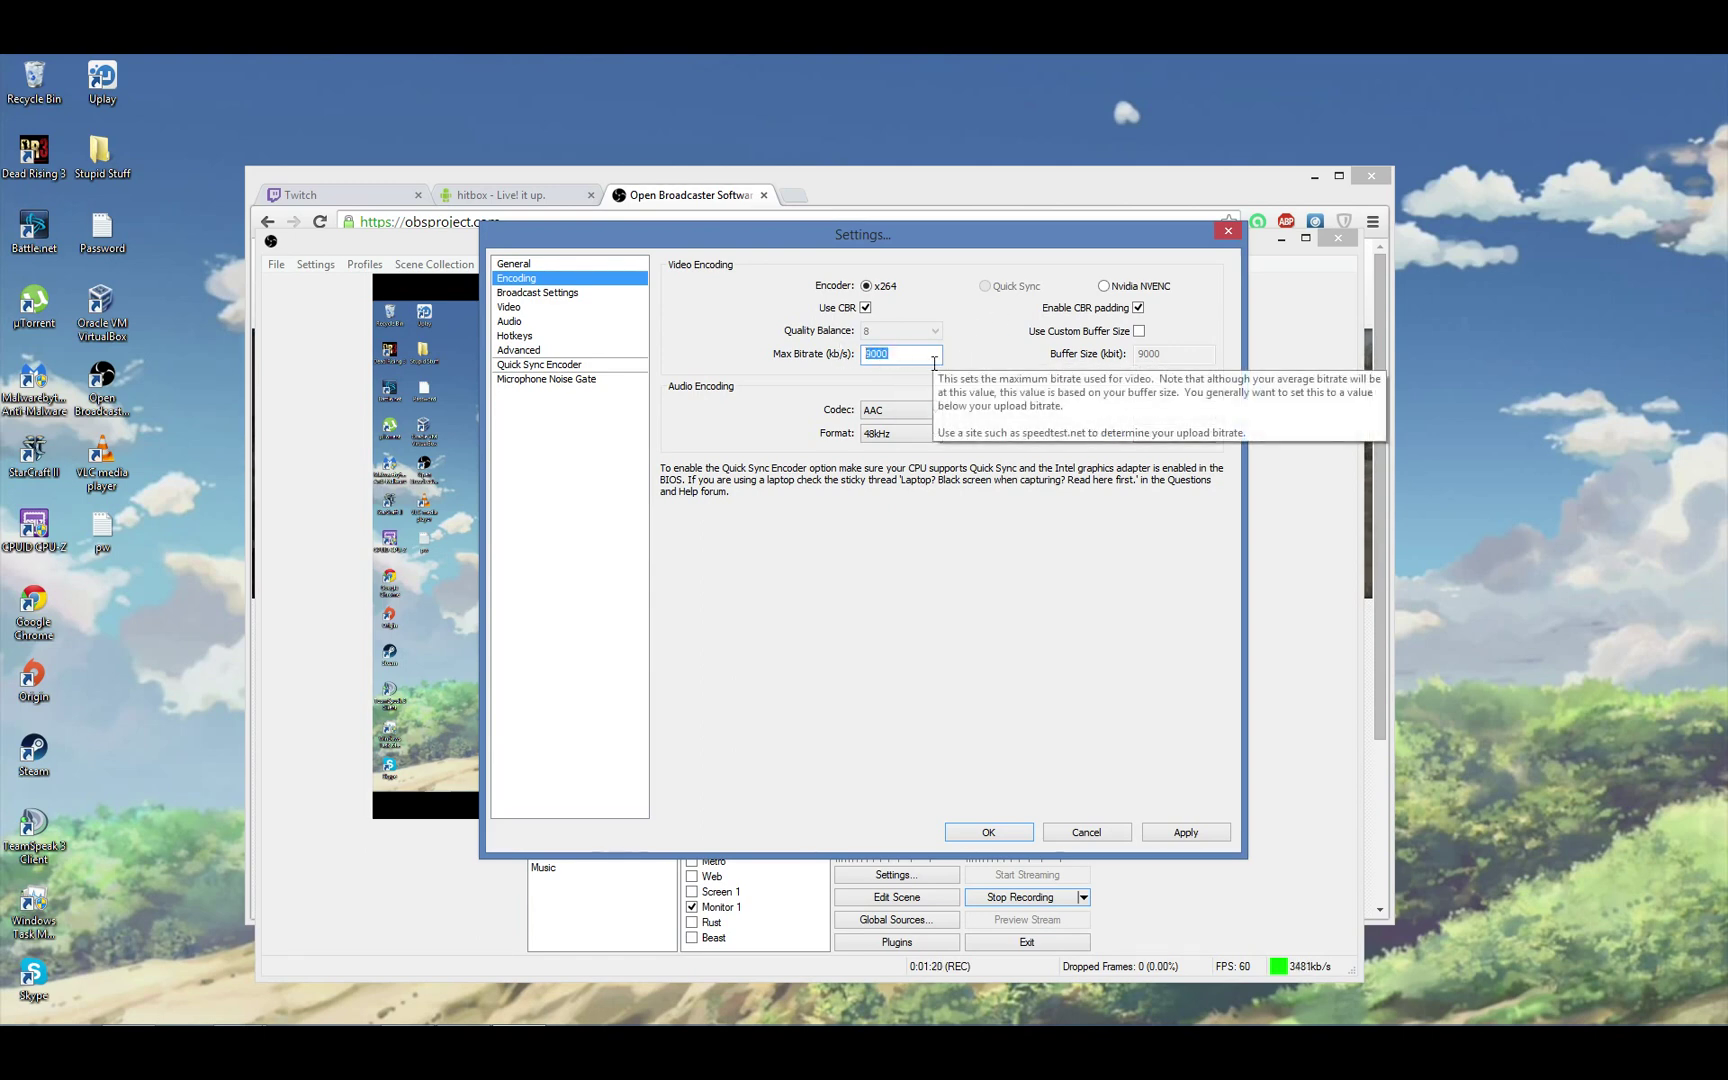
{"action": "type", "text": "2000"}
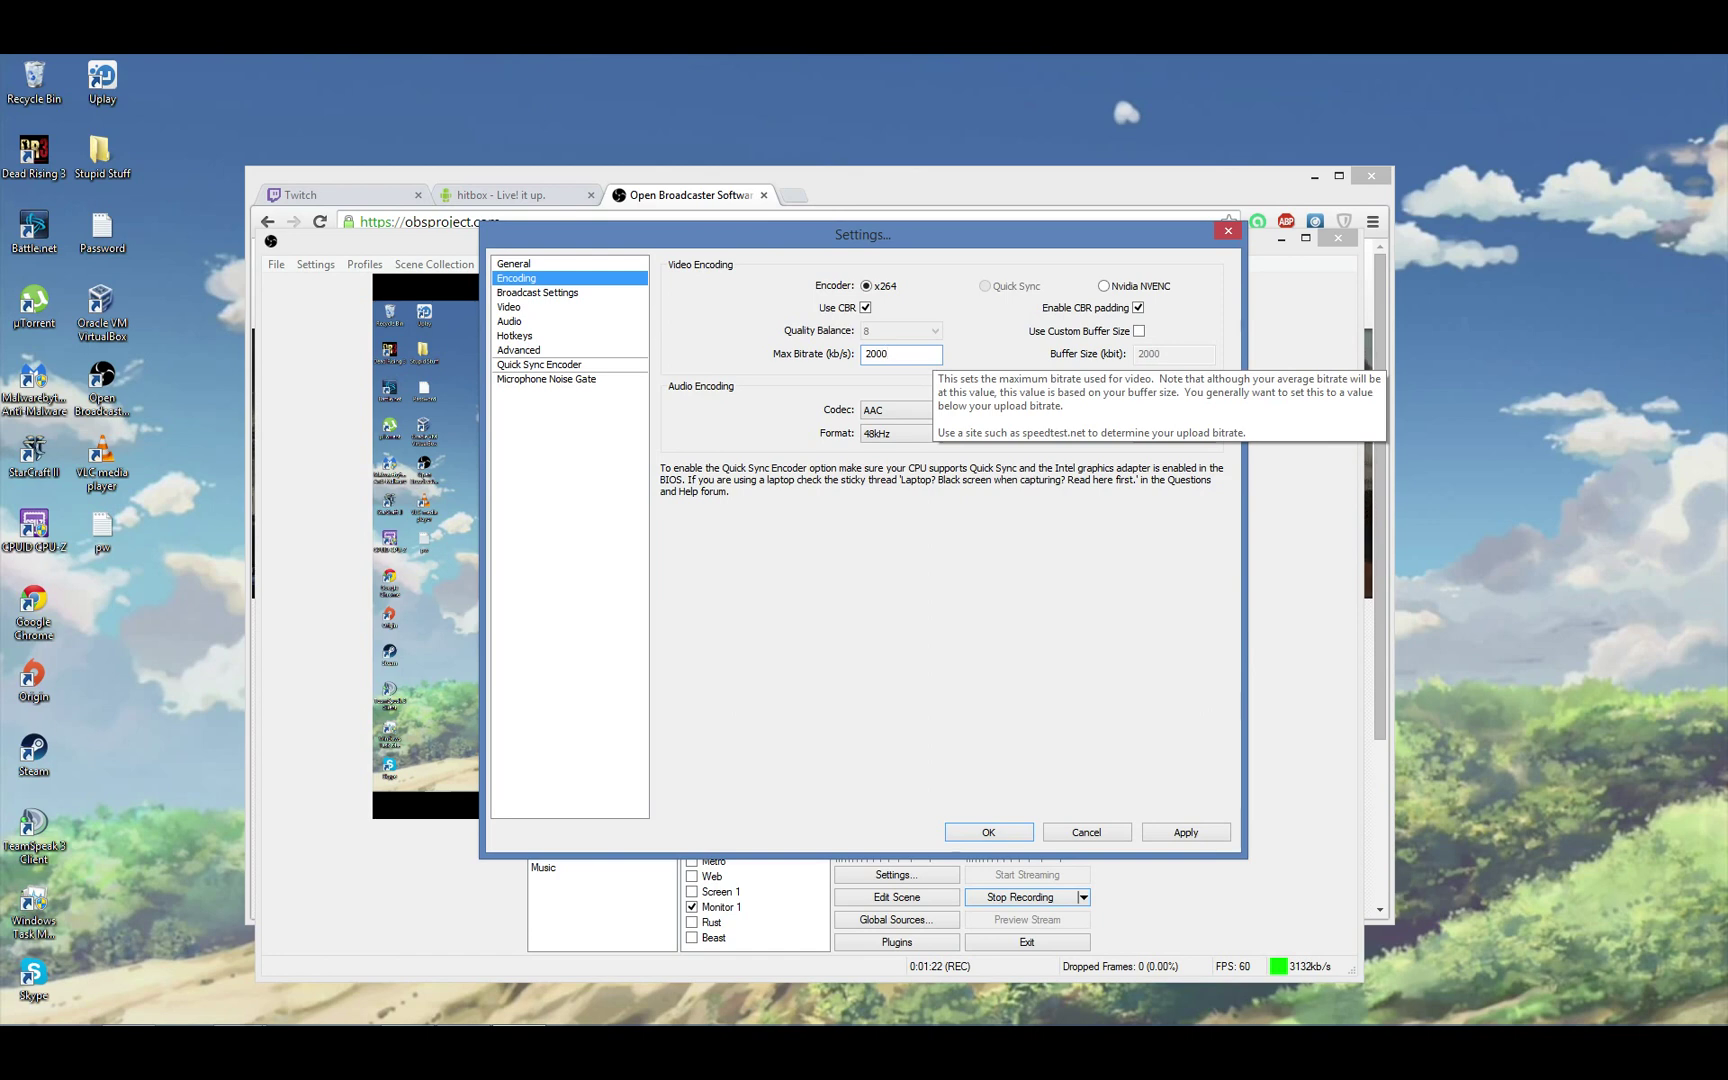
{"action": "key", "text": "BackSpace"}
{"action": "key", "text": "BackSpace"}
{"action": "key", "text": "BackSpace"}
{"action": "left_click_drag", "start_coordinate": [938, 358], "coordinate": [848, 358]}
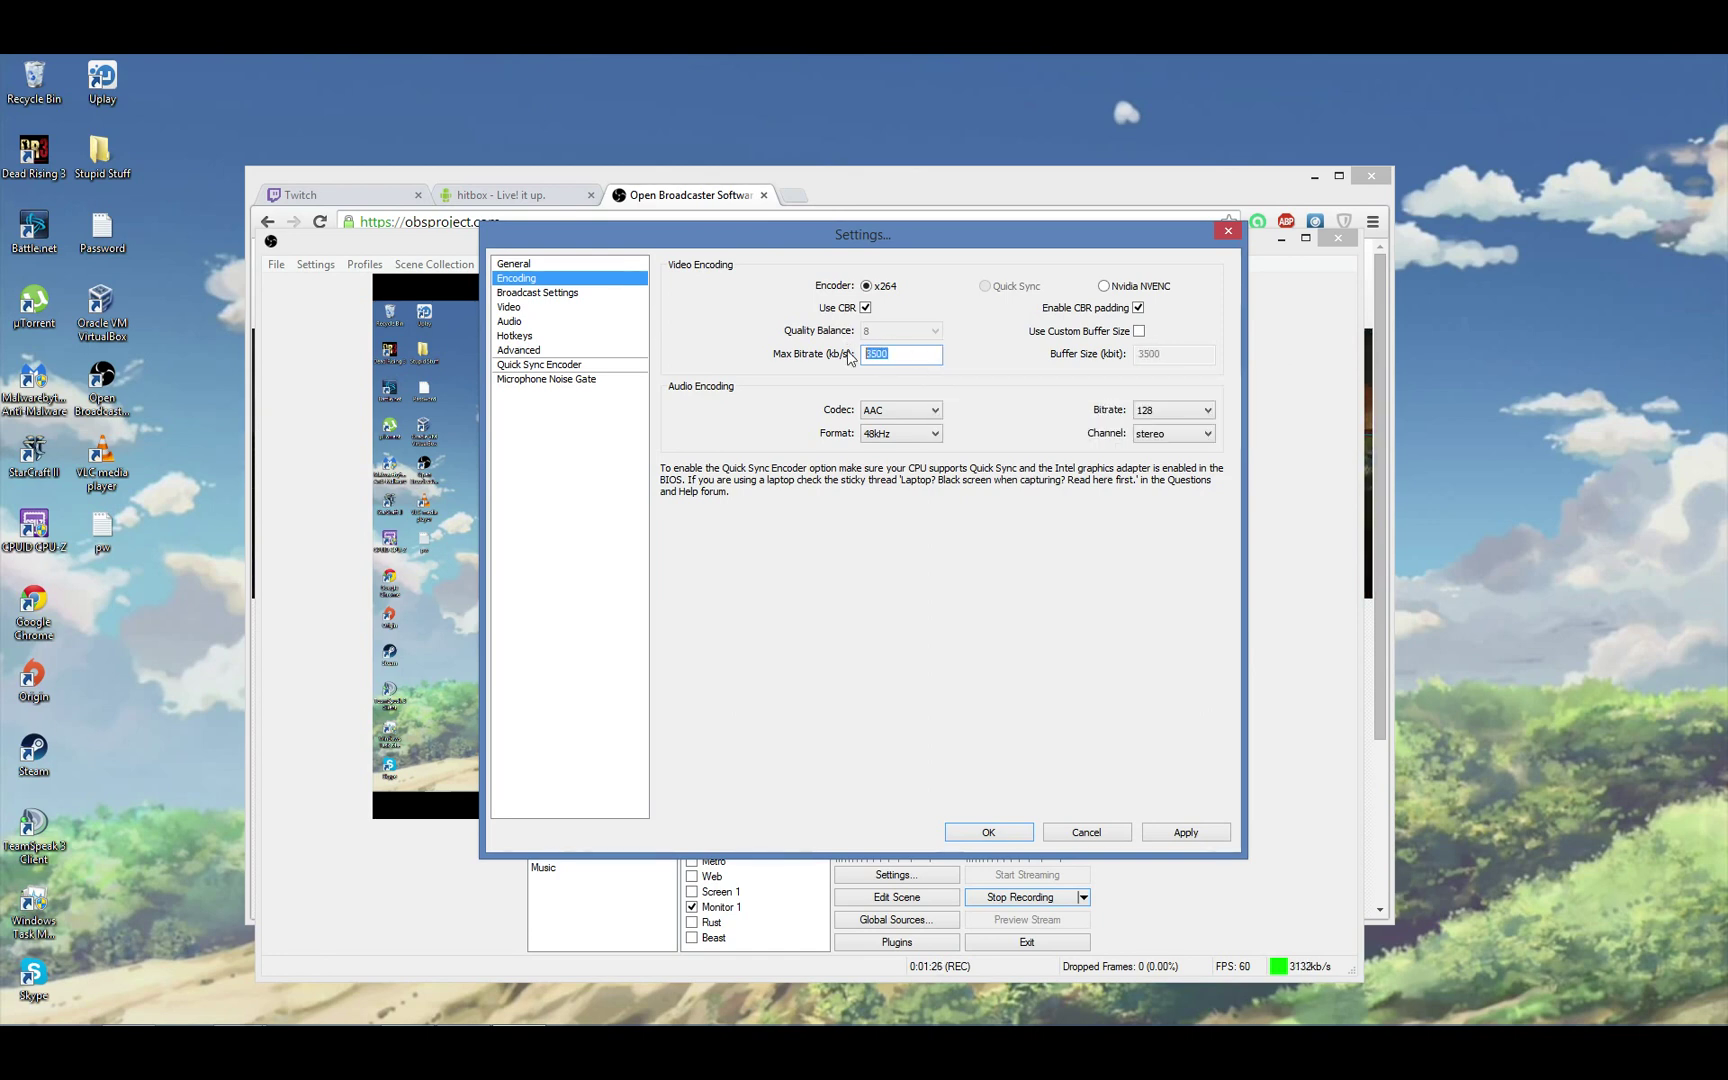
{"action": "key", "text": "BackSpace"}
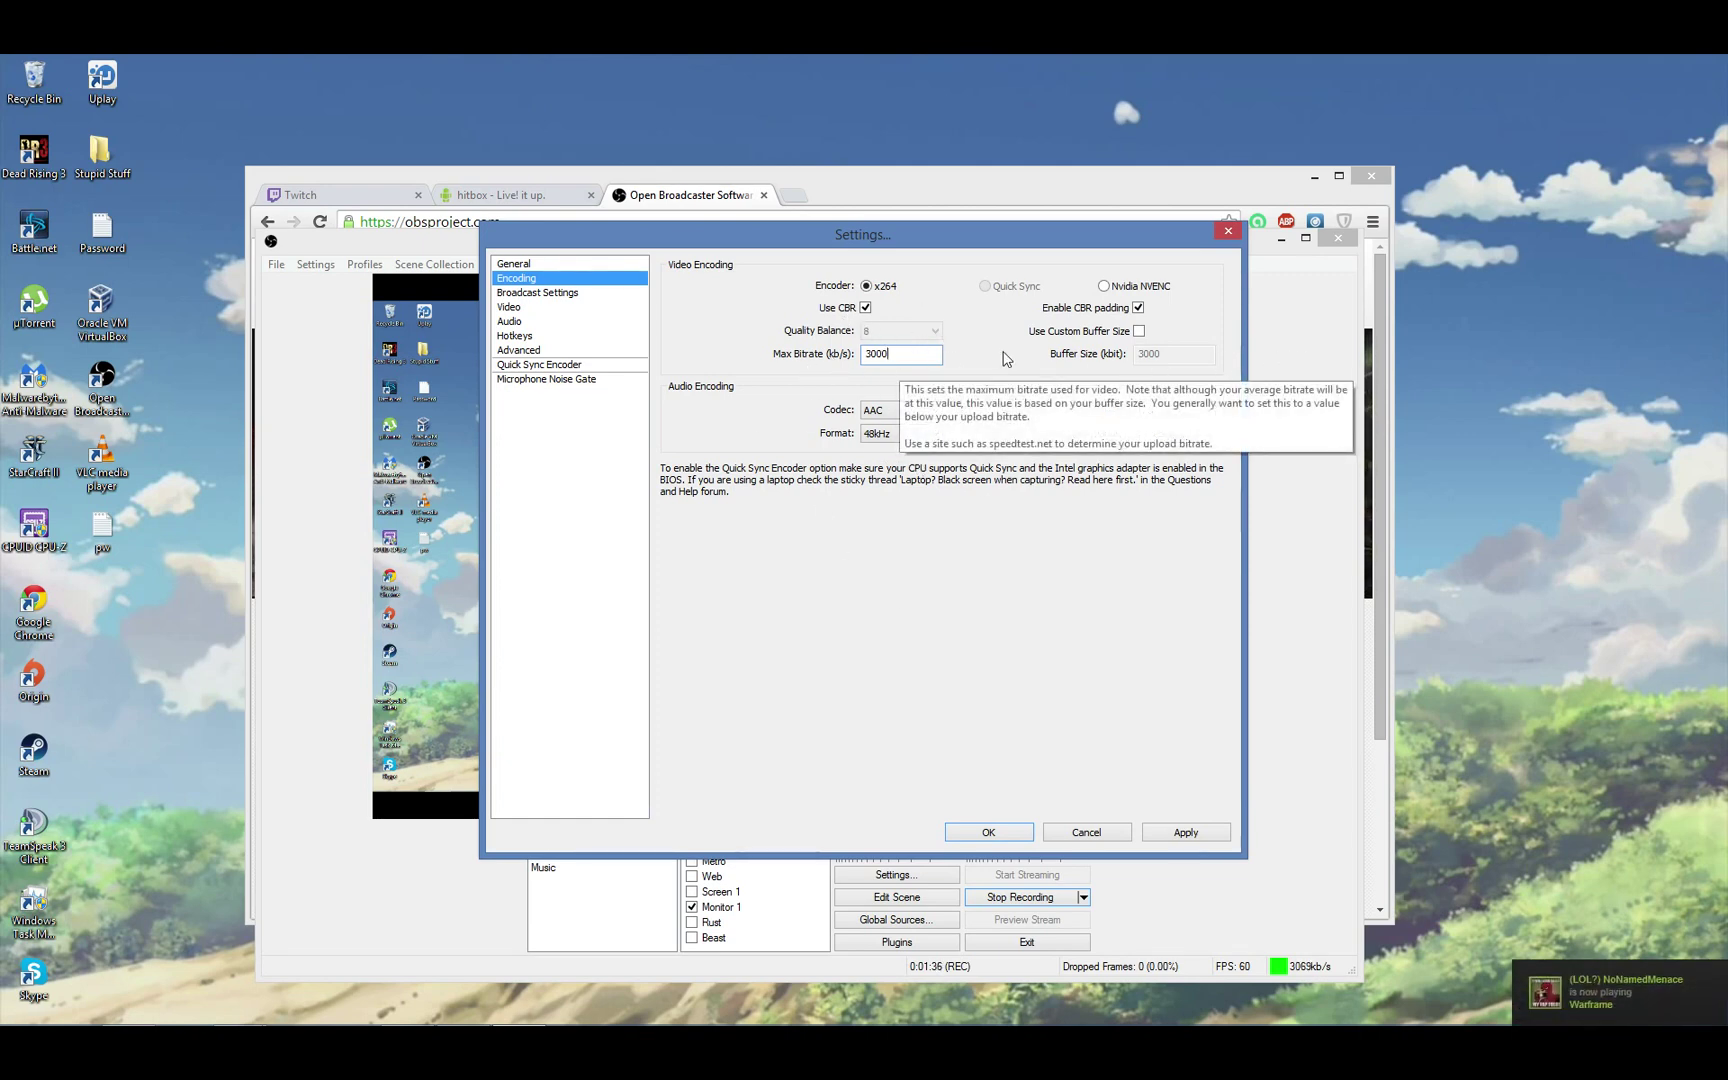
- Answer the apply prompt and set broadcast Mode to Live Stream with hitbox.tv as service
{"action": "left_click", "coordinate": [547, 293]}
{"action": "left_click", "coordinate": [918, 605]}
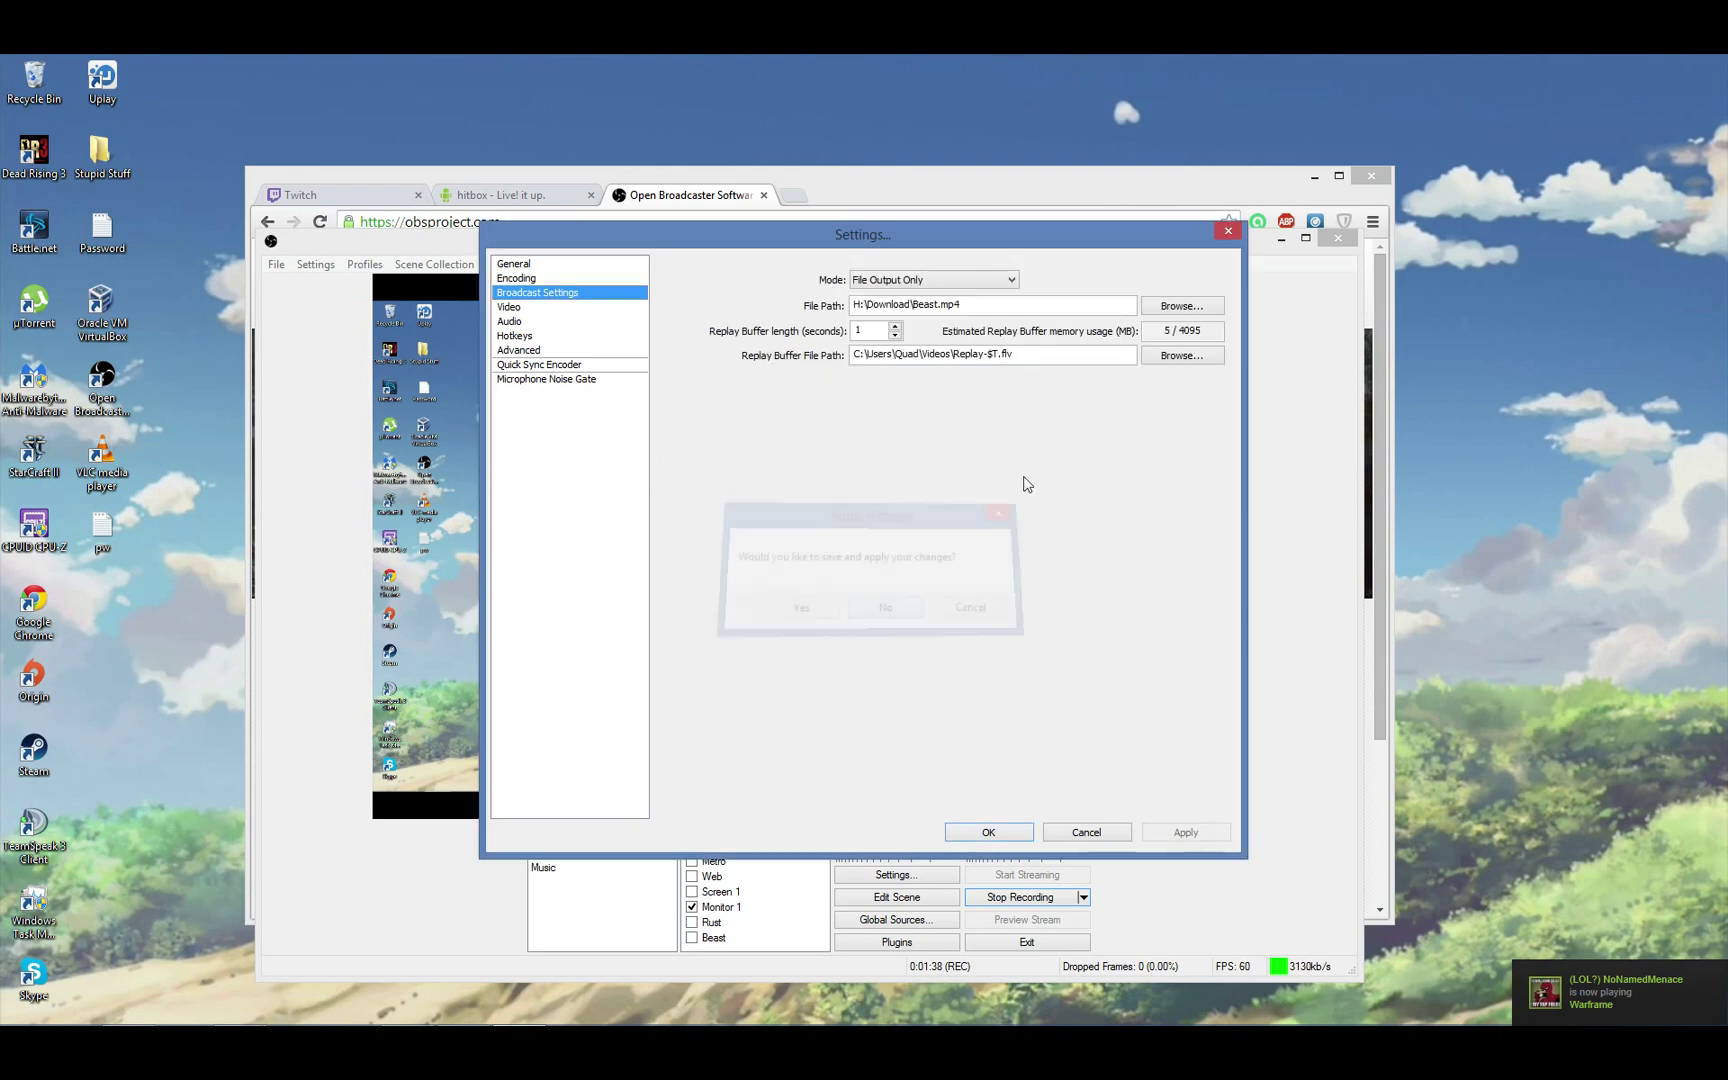
{"action": "left_click", "coordinate": [953, 282]}
{"action": "left_click", "coordinate": [922, 297]}
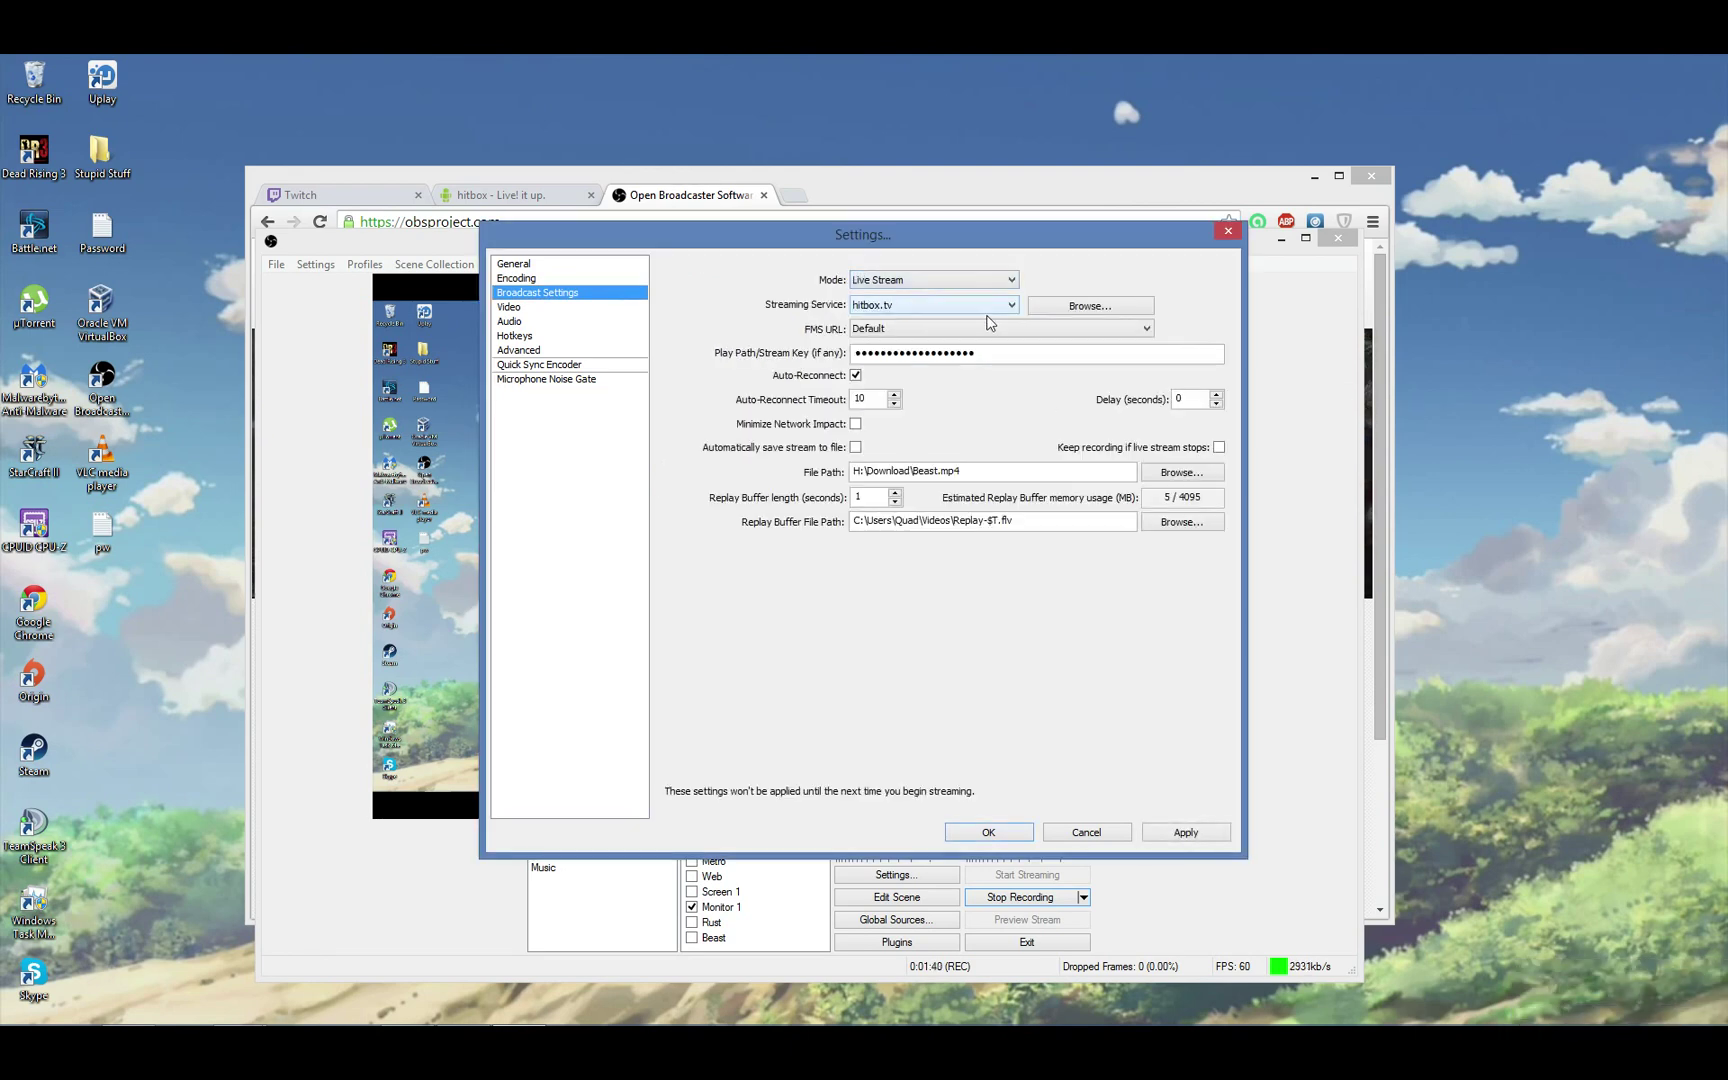
{"action": "left_click", "coordinate": [942, 306]}
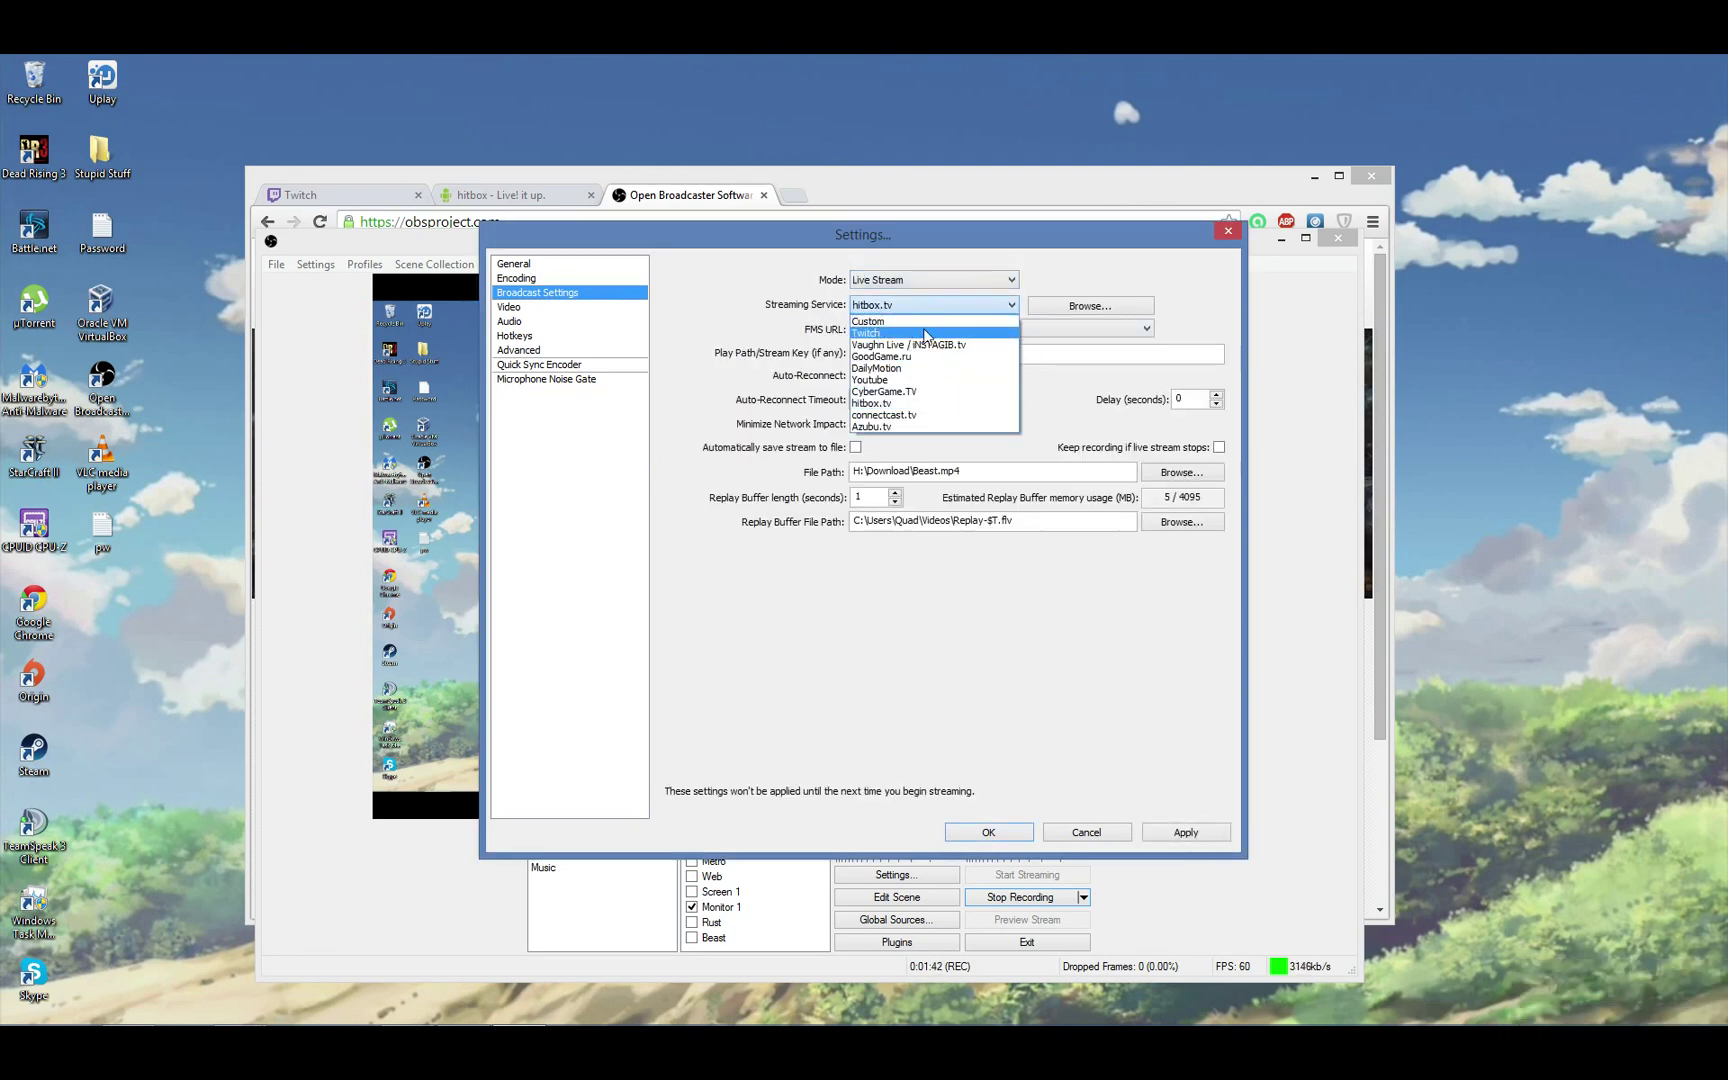
{"action": "left_click", "coordinate": [895, 406]}
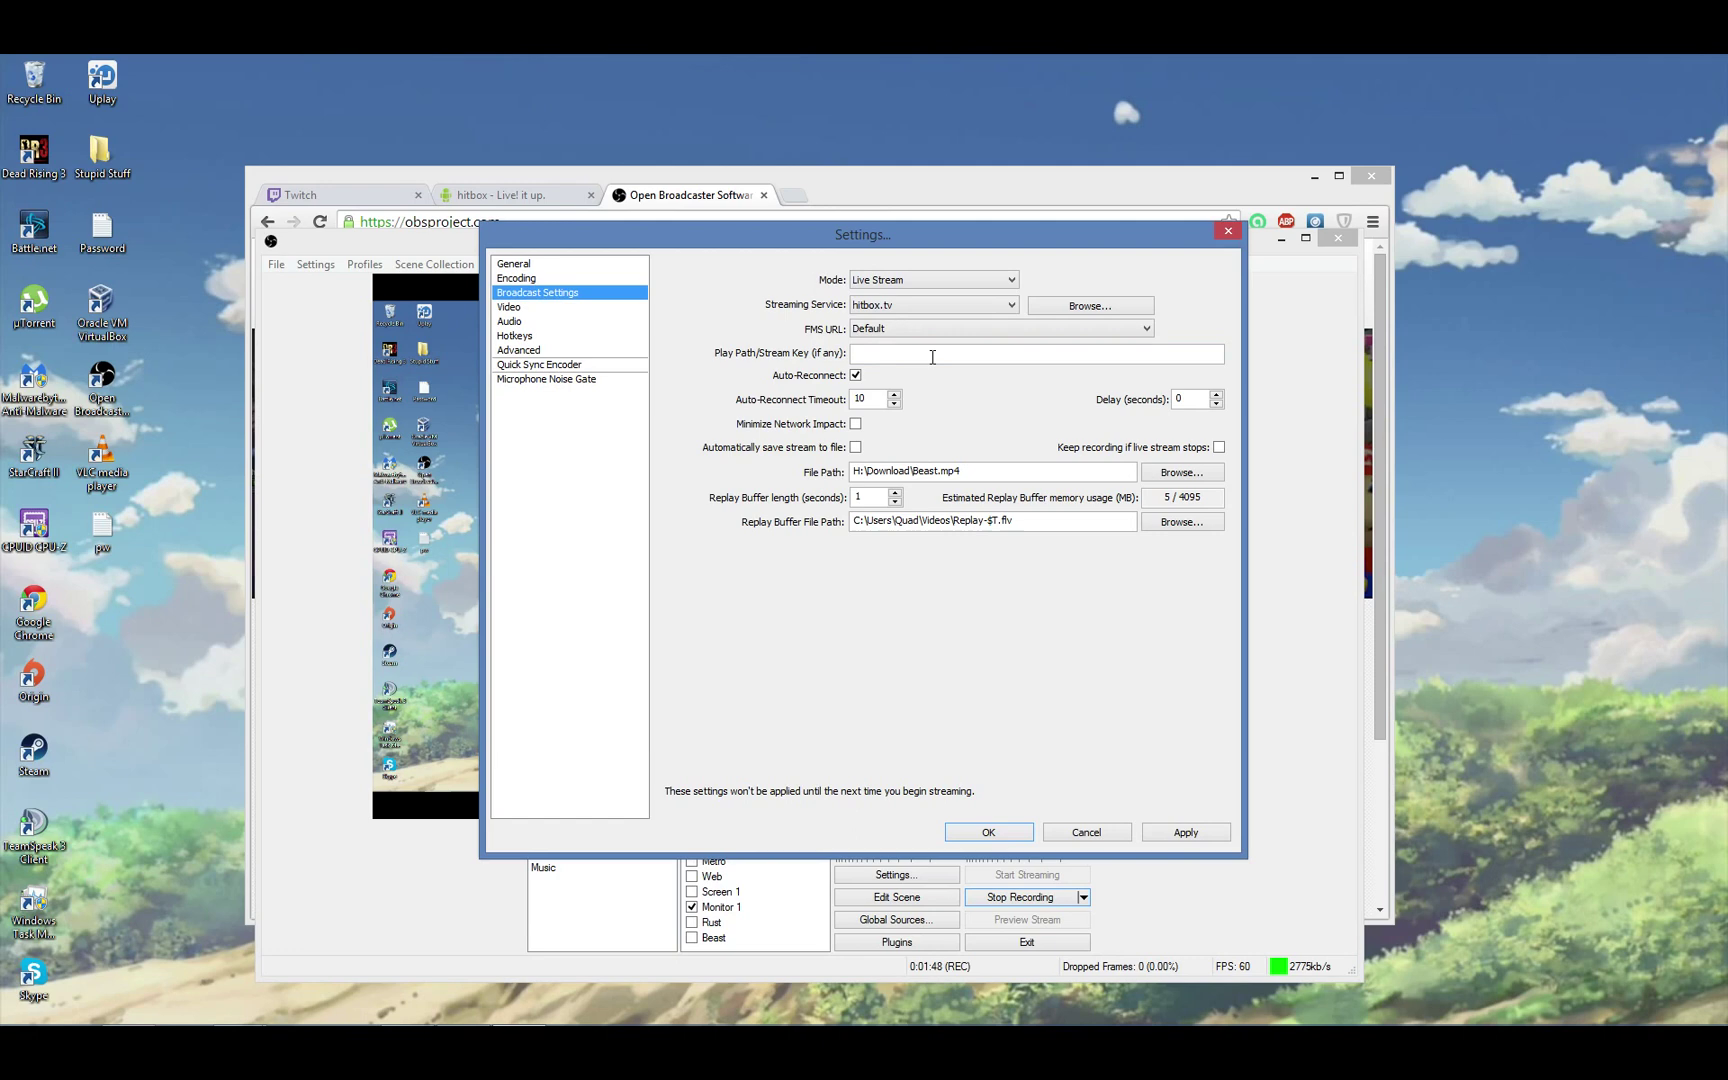
- On the hitbox.tv page, reveal the current stream key and copy it
{"action": "left_click", "coordinate": [531, 197]}
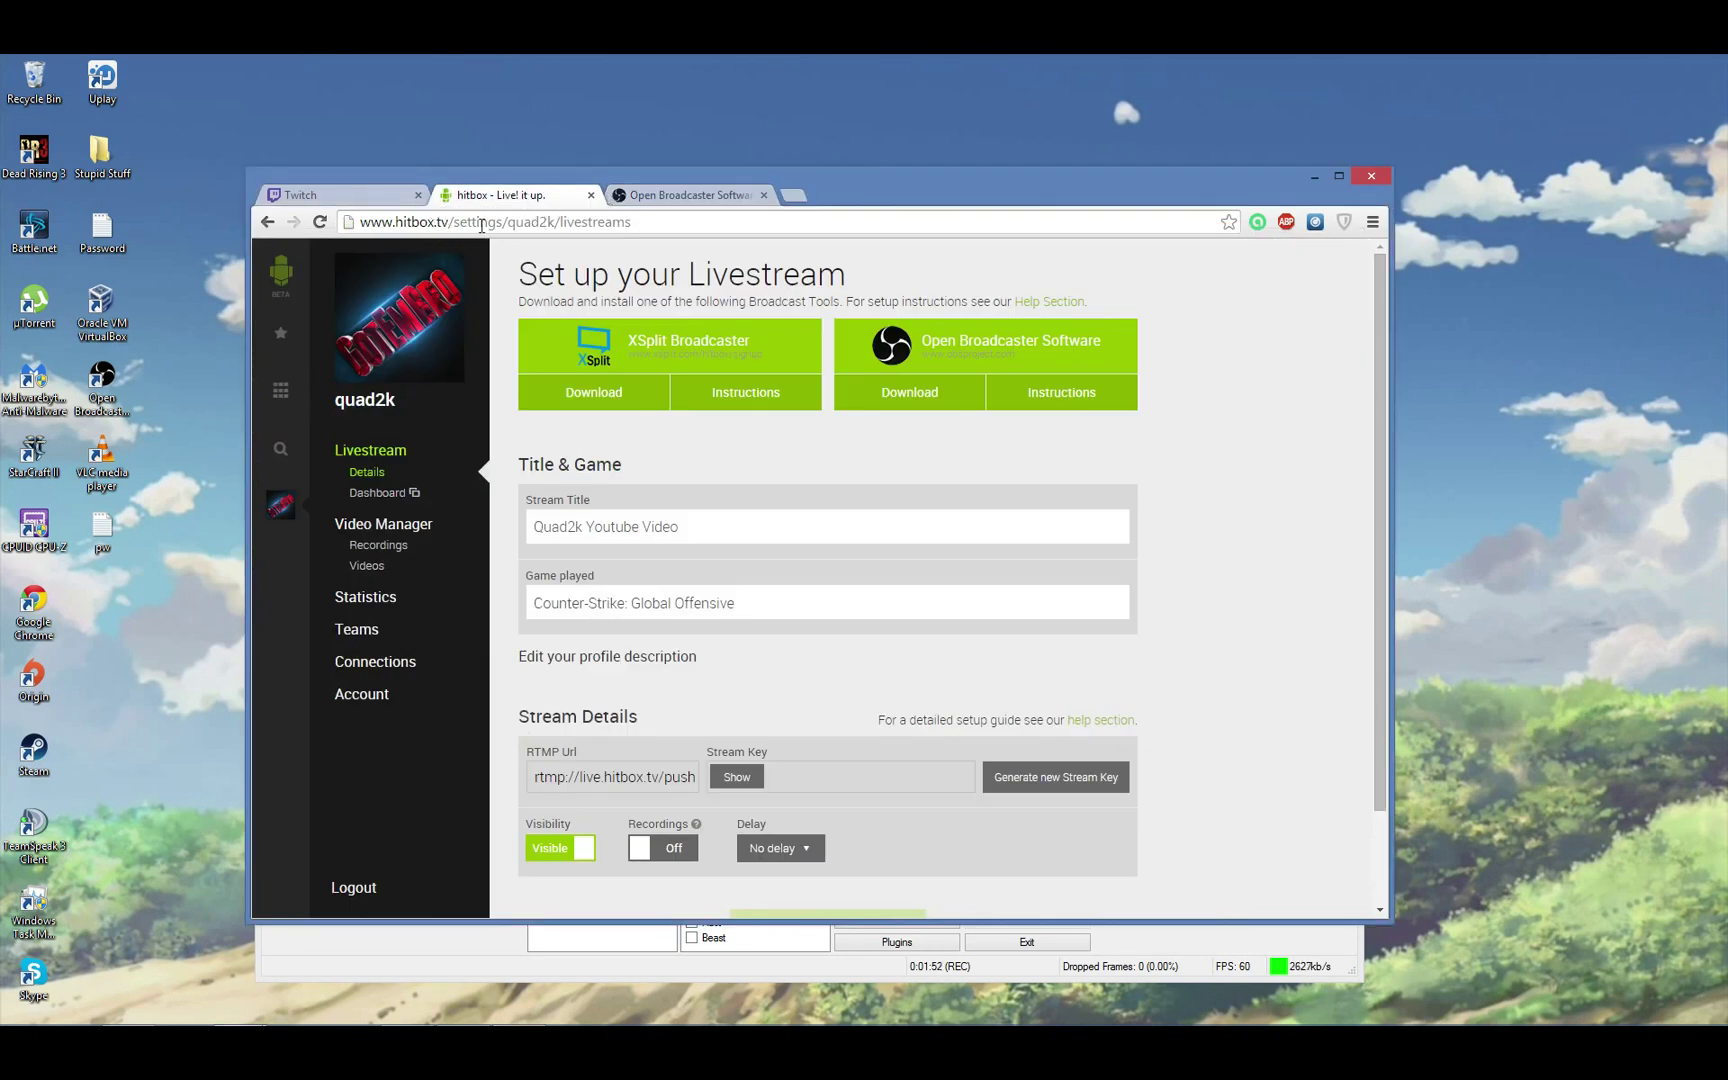
{"action": "left_click", "coordinate": [507, 221]}
{"action": "double_click", "coordinate": [512, 222]}
{"action": "left_click", "coordinate": [717, 221]}
{"action": "left_click", "coordinate": [760, 535]}
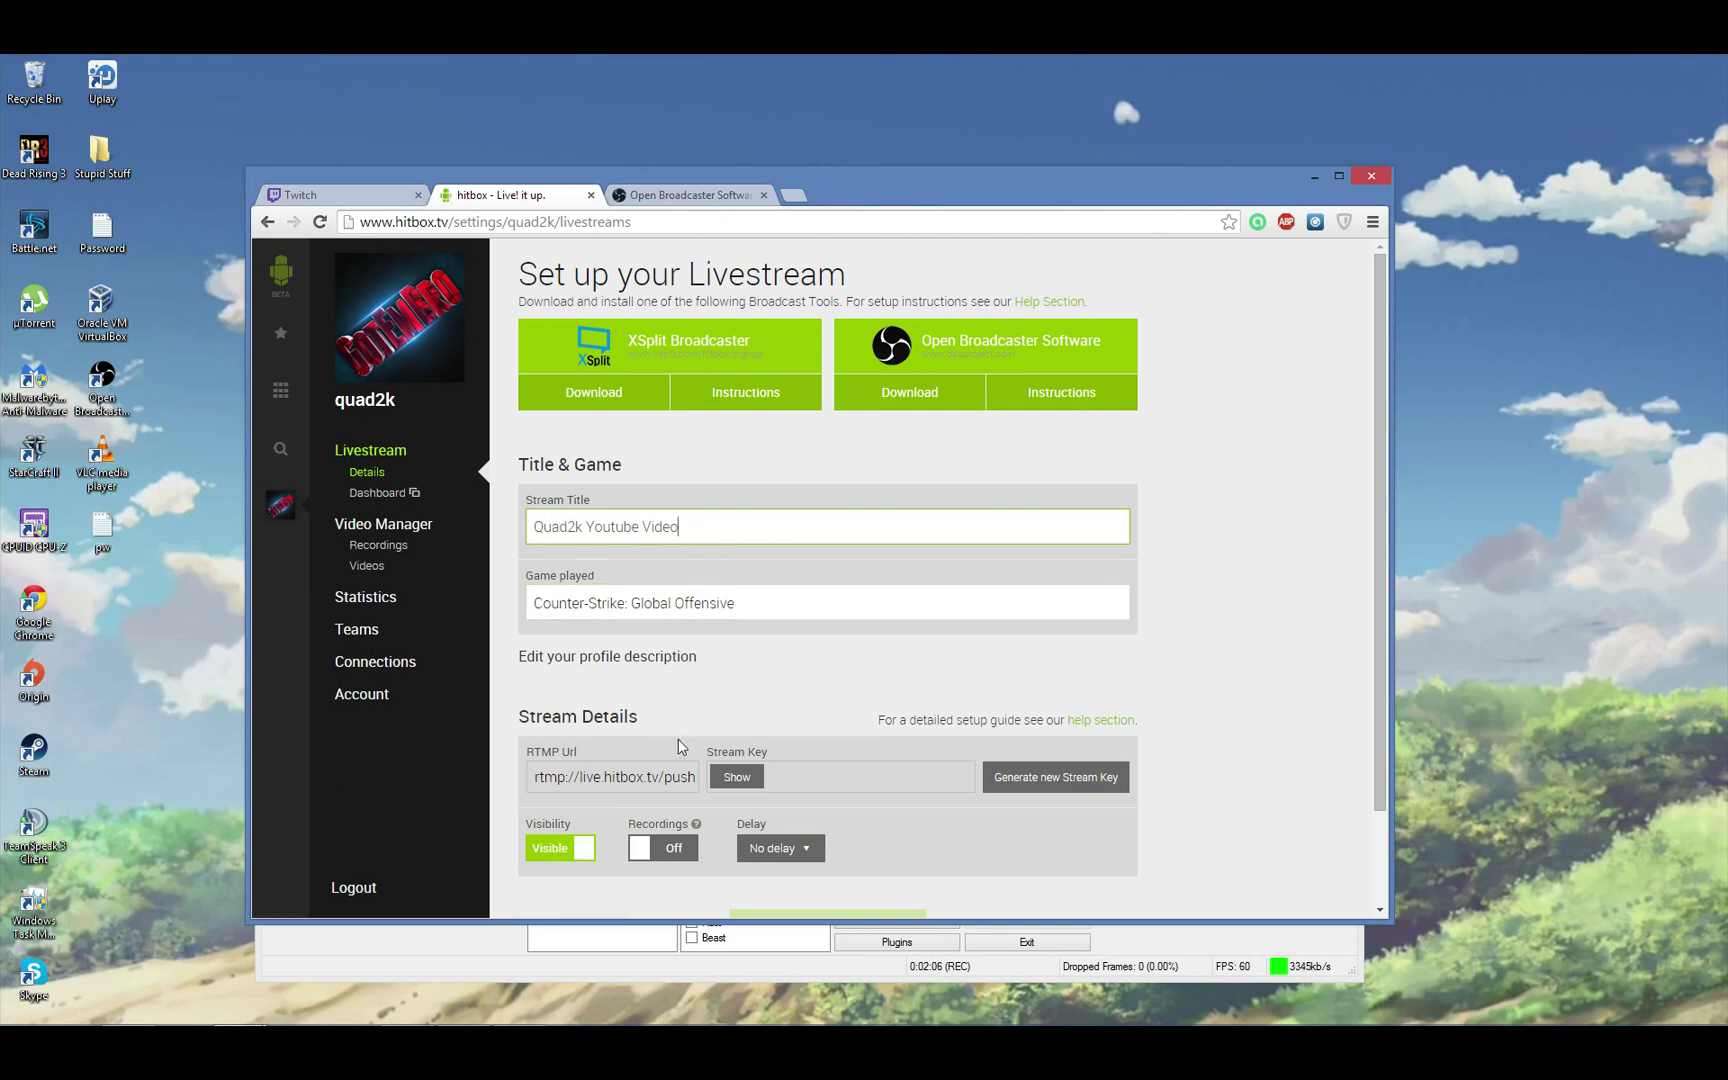
{"action": "left_click", "coordinate": [738, 778]}
{"action": "left_click_drag", "start_coordinate": [874, 790], "coordinate": [714, 790]}
{"action": "right_click", "coordinate": [776, 778]}
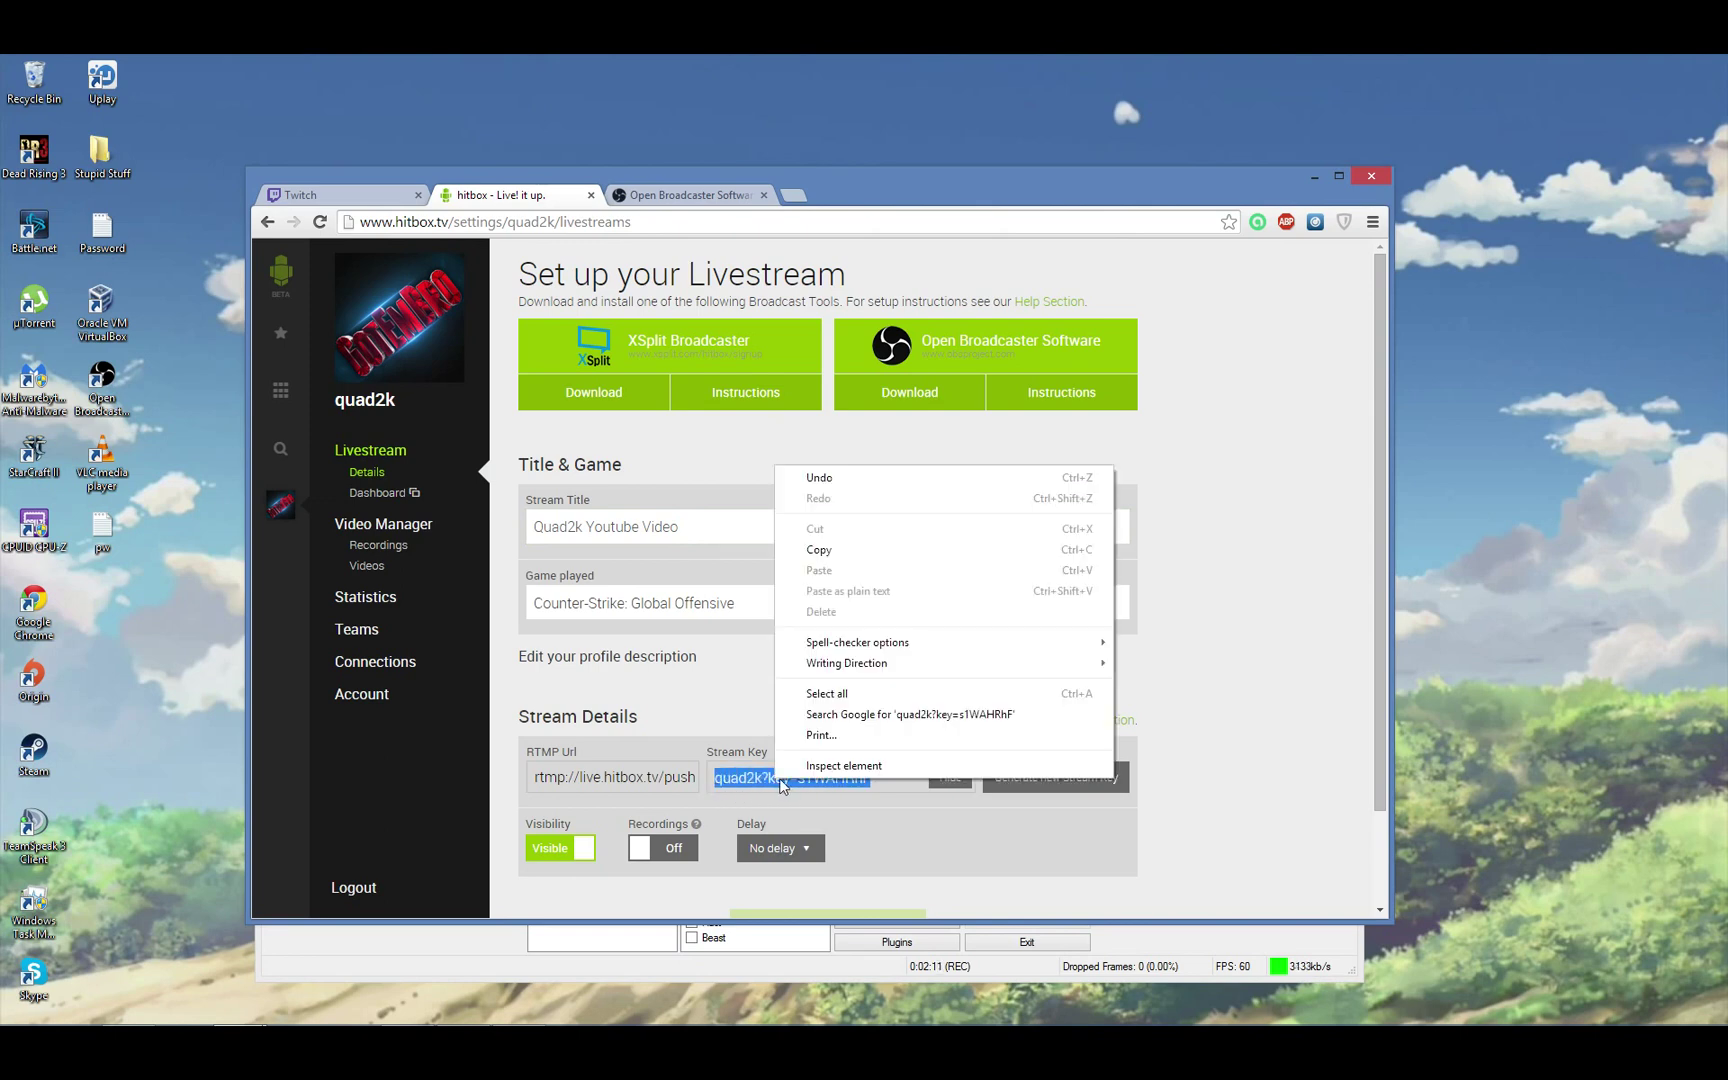
{"action": "left_click", "coordinate": [836, 552]}
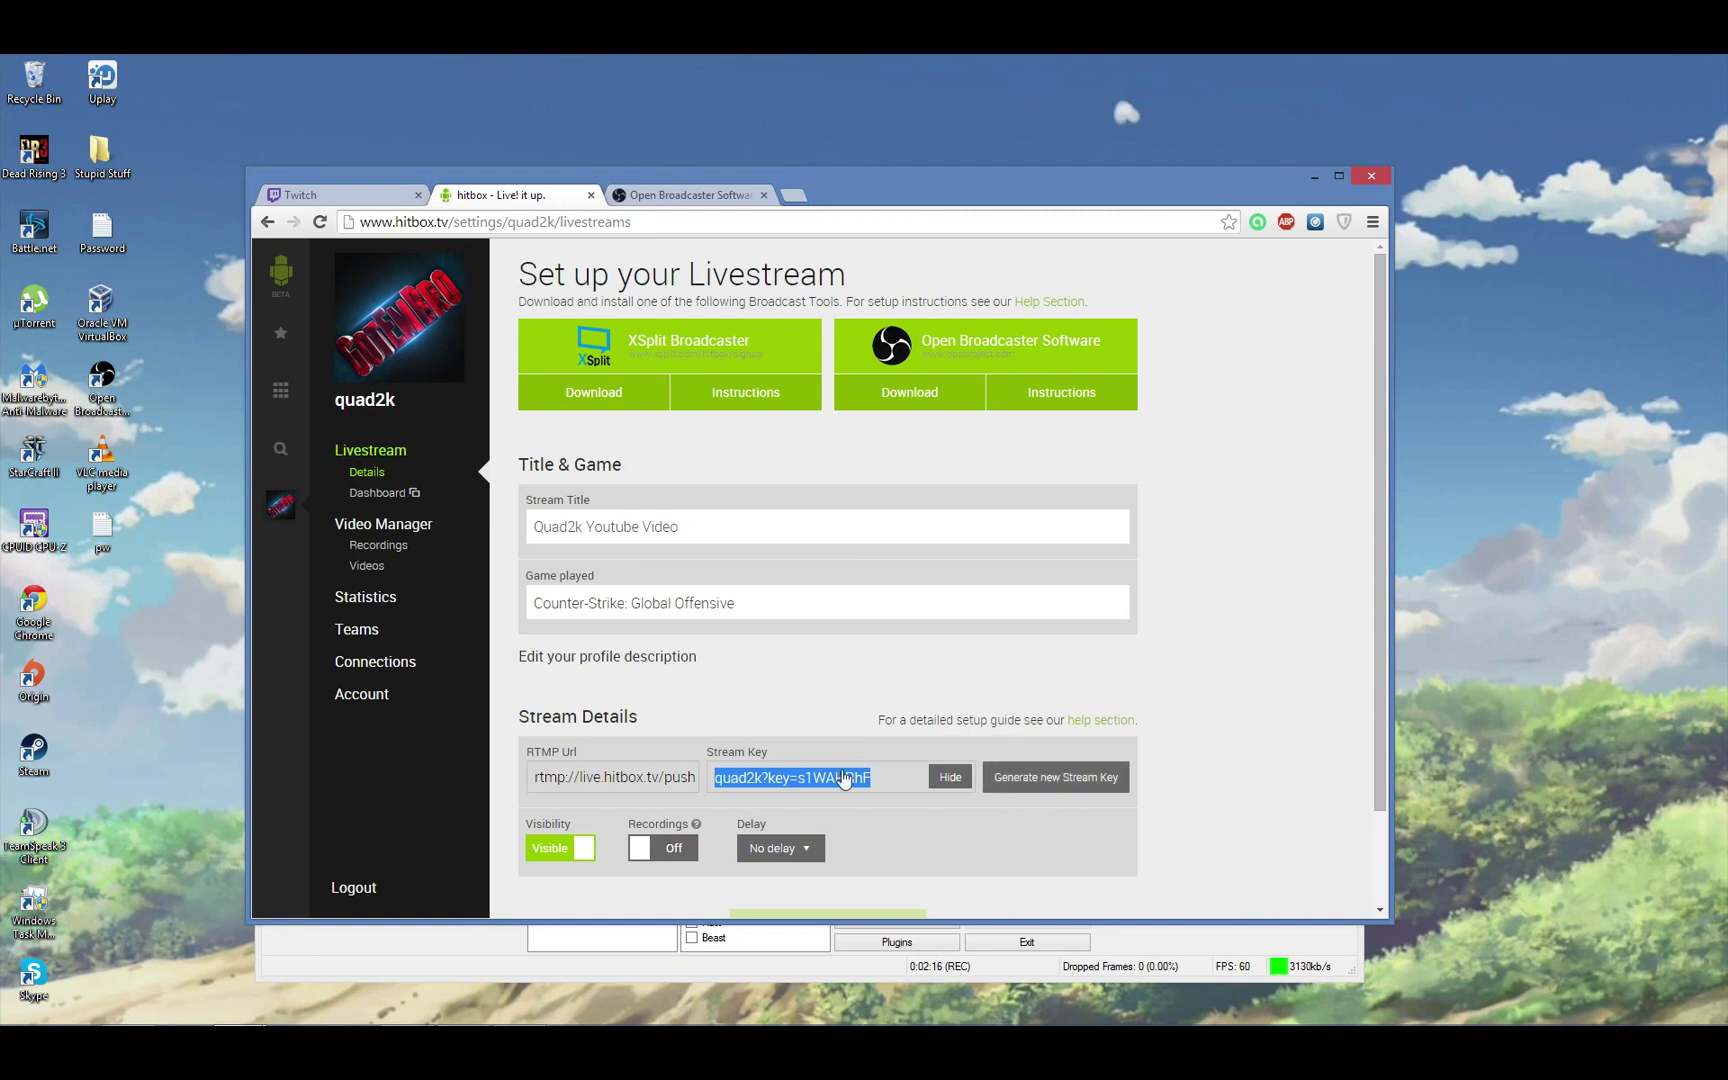
- Generate a new hitbox.tv stream key, copy it, and paste it into OBS's Stream Key field
{"action": "left_click", "coordinate": [1075, 789]}
{"action": "left_click", "coordinate": [963, 415]}
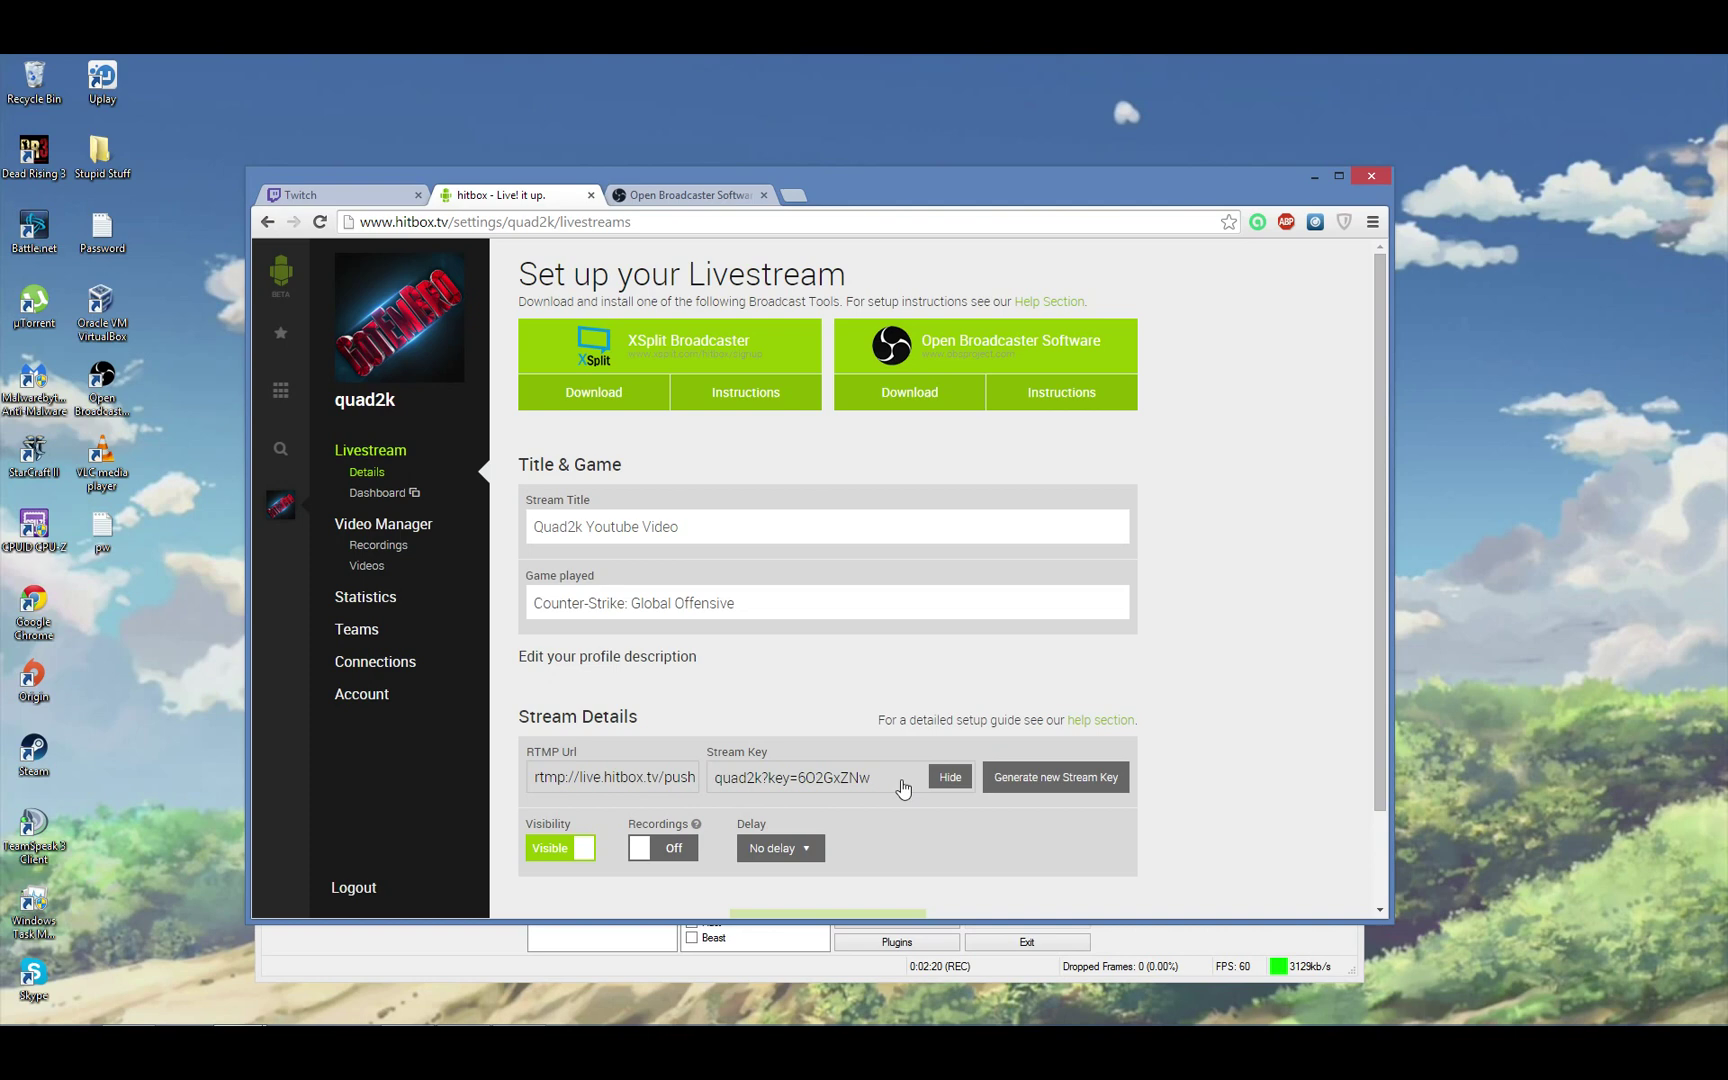
{"action": "left_click_drag", "start_coordinate": [902, 788], "coordinate": [710, 785]}
{"action": "right_click", "coordinate": [778, 778]}
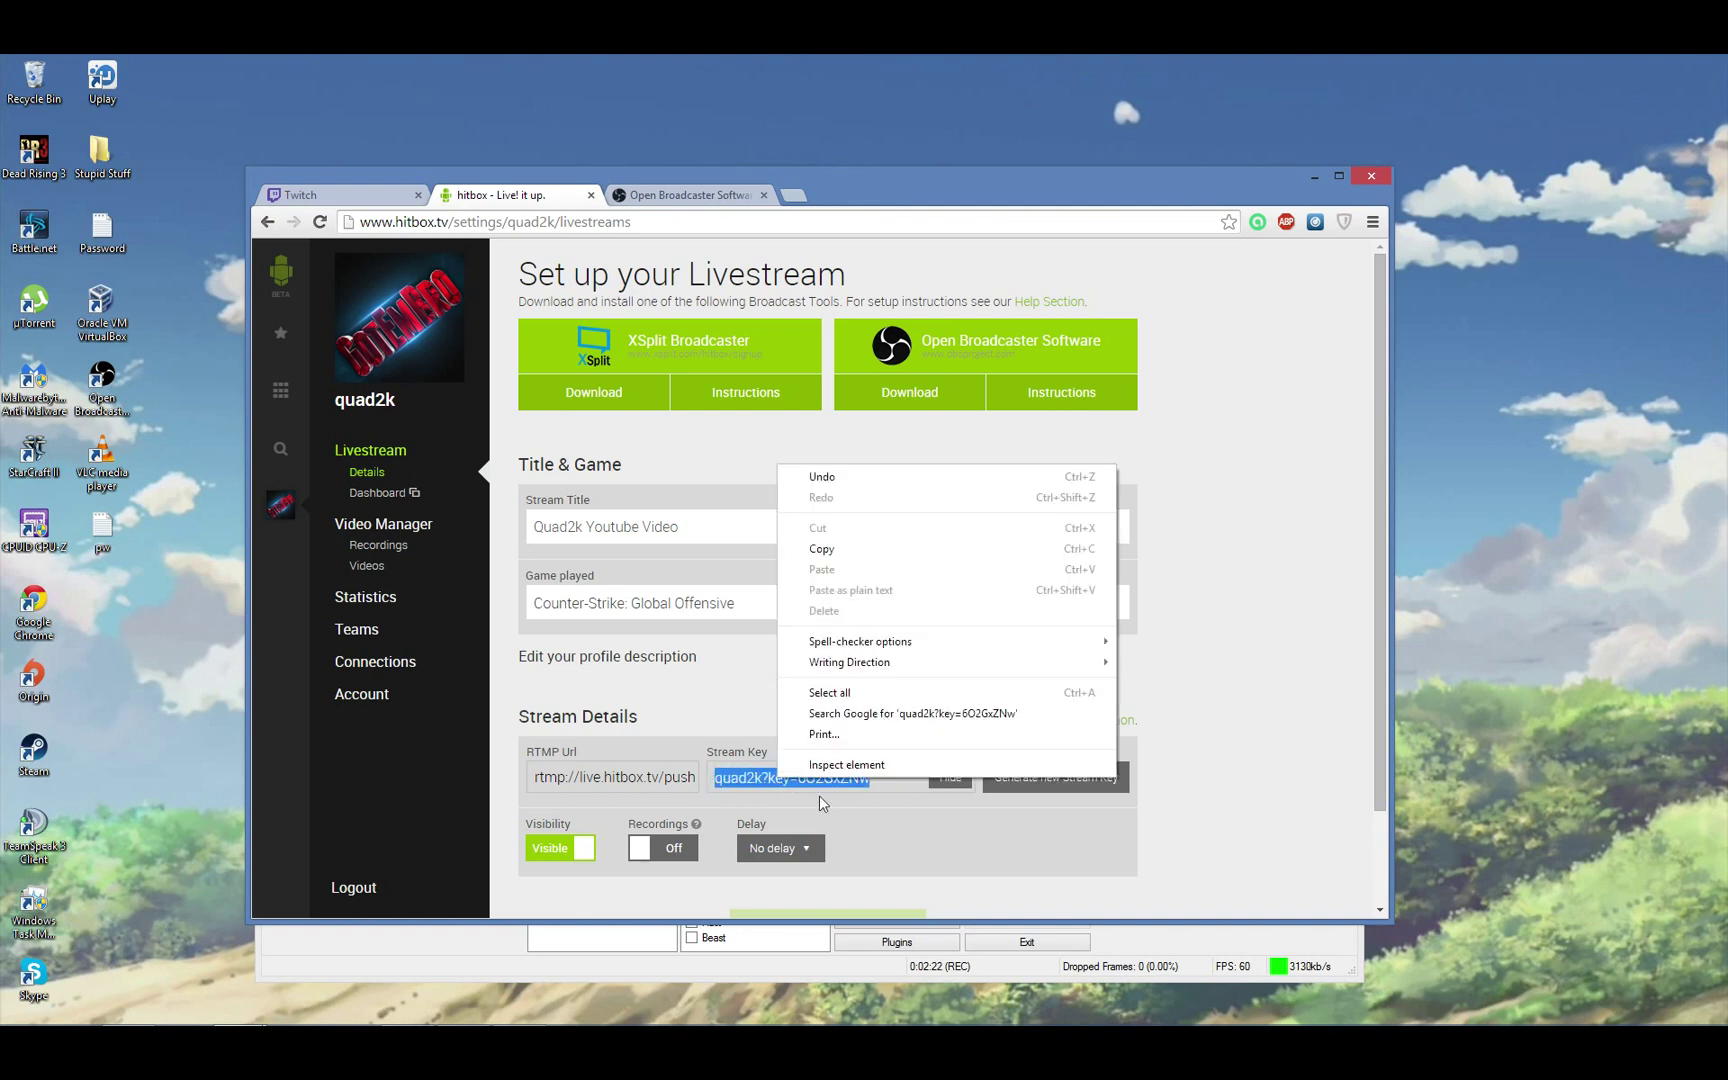
{"action": "left_click", "coordinate": [848, 550]}
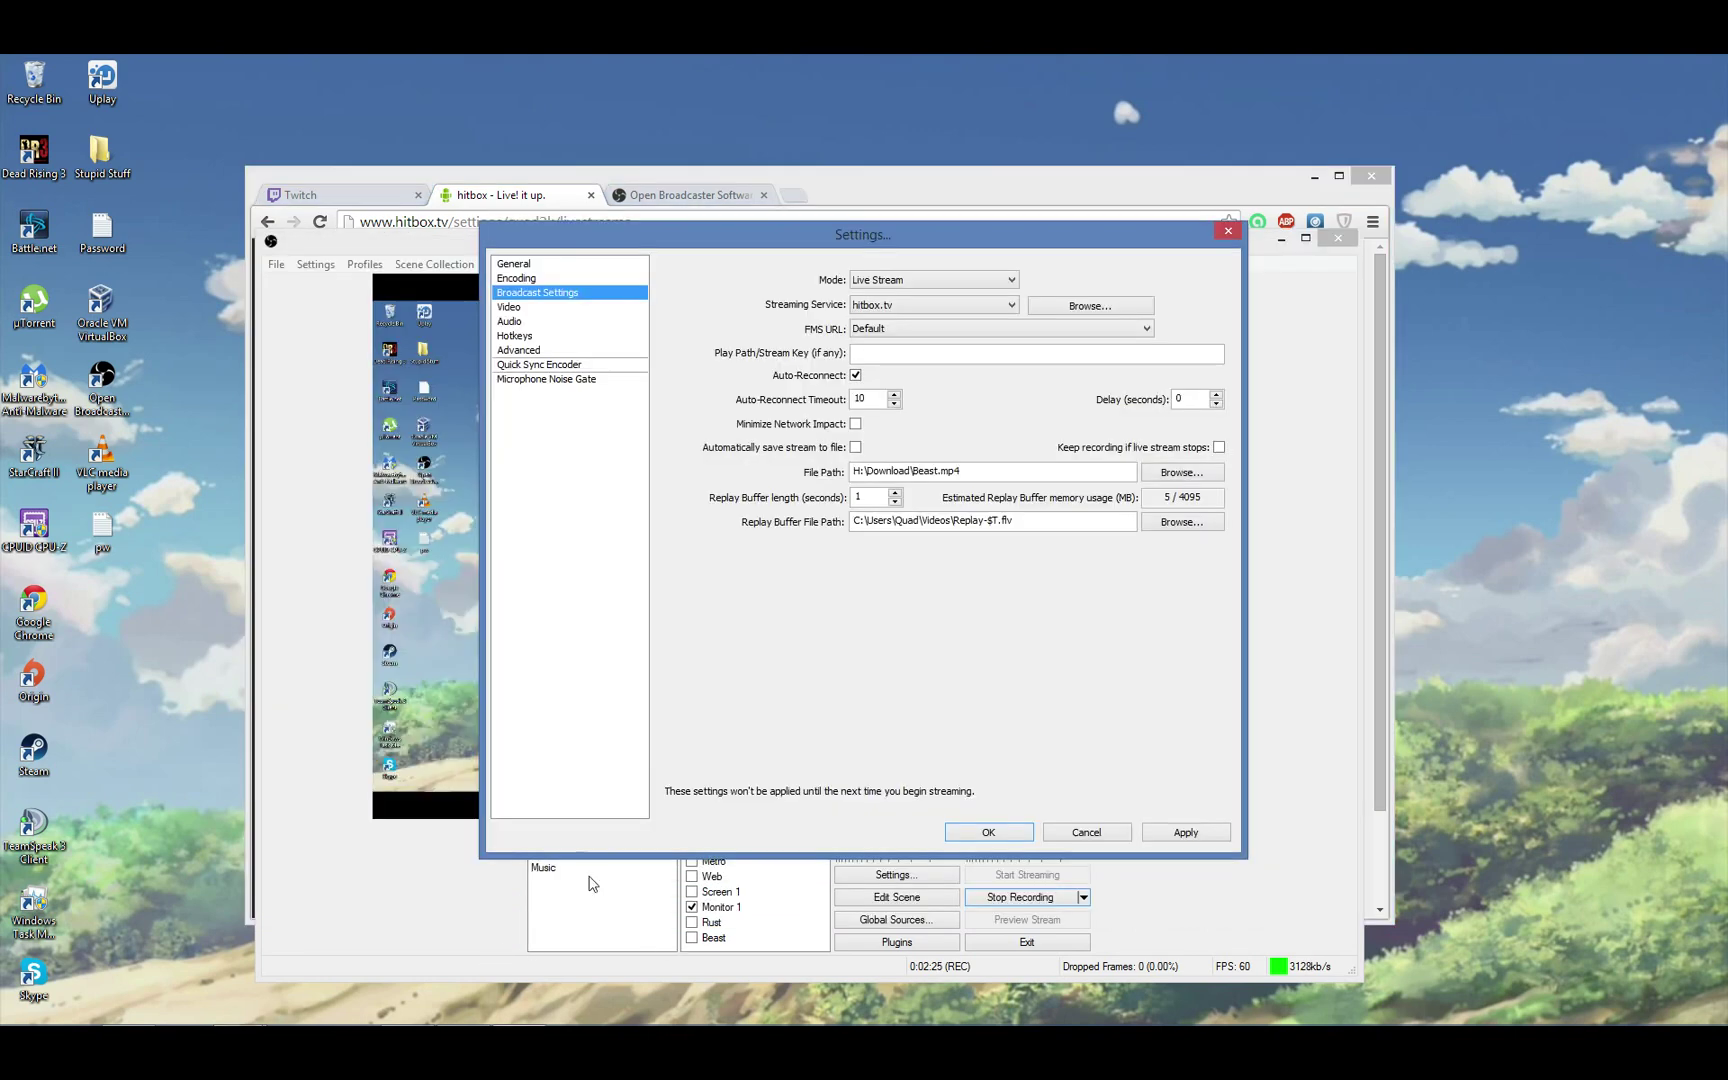
{"action": "left_click", "coordinate": [488, 955]}
{"action": "left_click", "coordinate": [906, 352]}
{"action": "key", "text": "ctrl+v"}
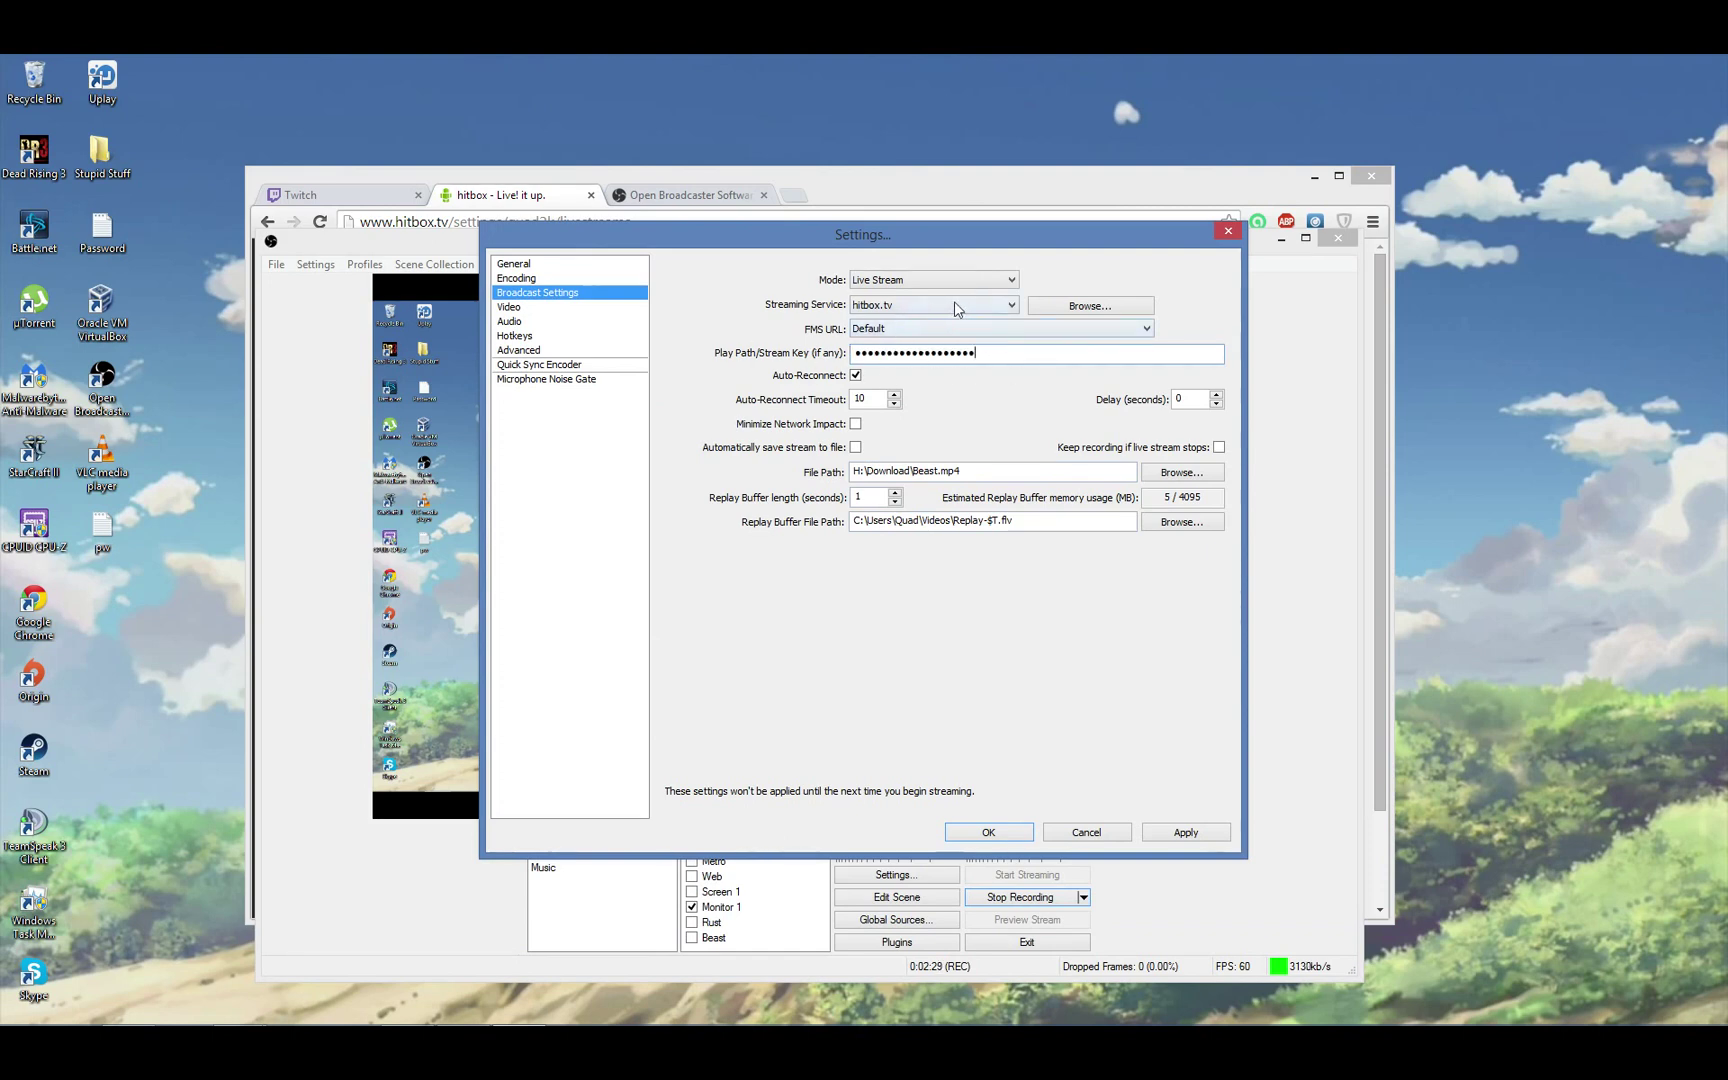
- Choose Twitch as the streaming service and bring up the Twitch dashboard's Stream Key page
{"action": "left_click", "coordinate": [921, 305]}
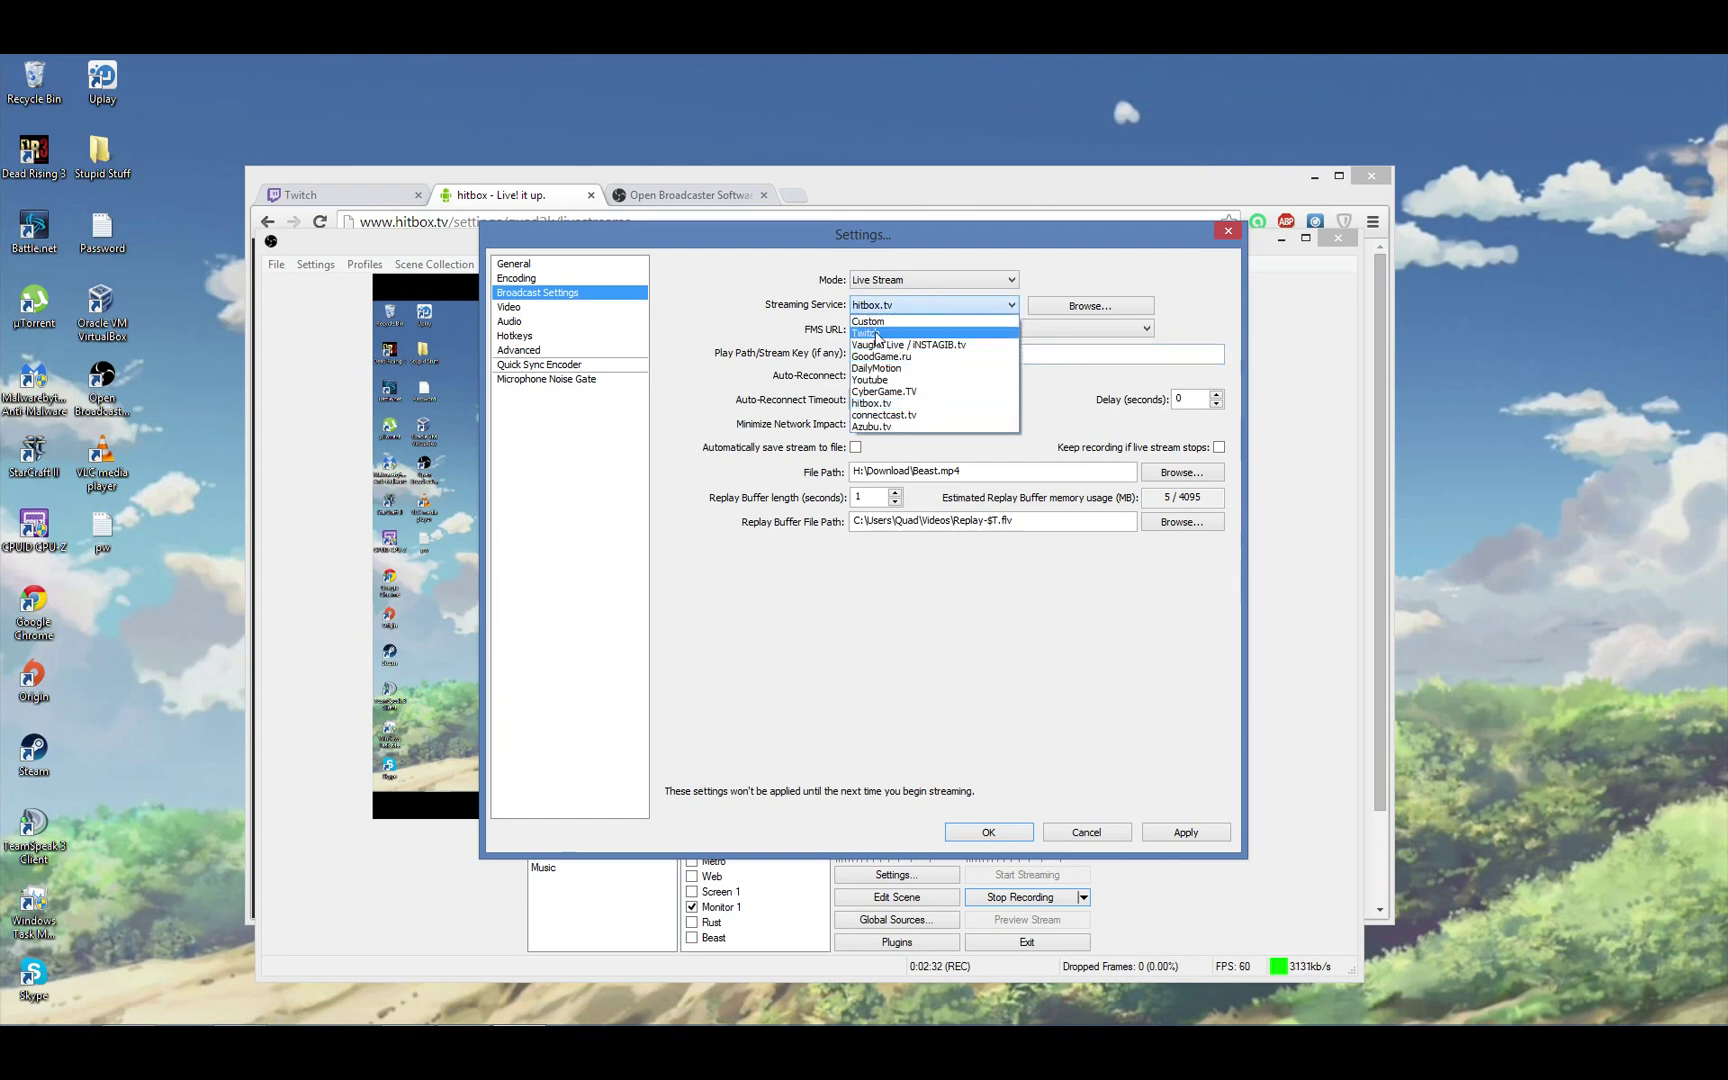
{"action": "left_click", "coordinate": [900, 333]}
{"action": "left_click", "coordinate": [330, 189]}
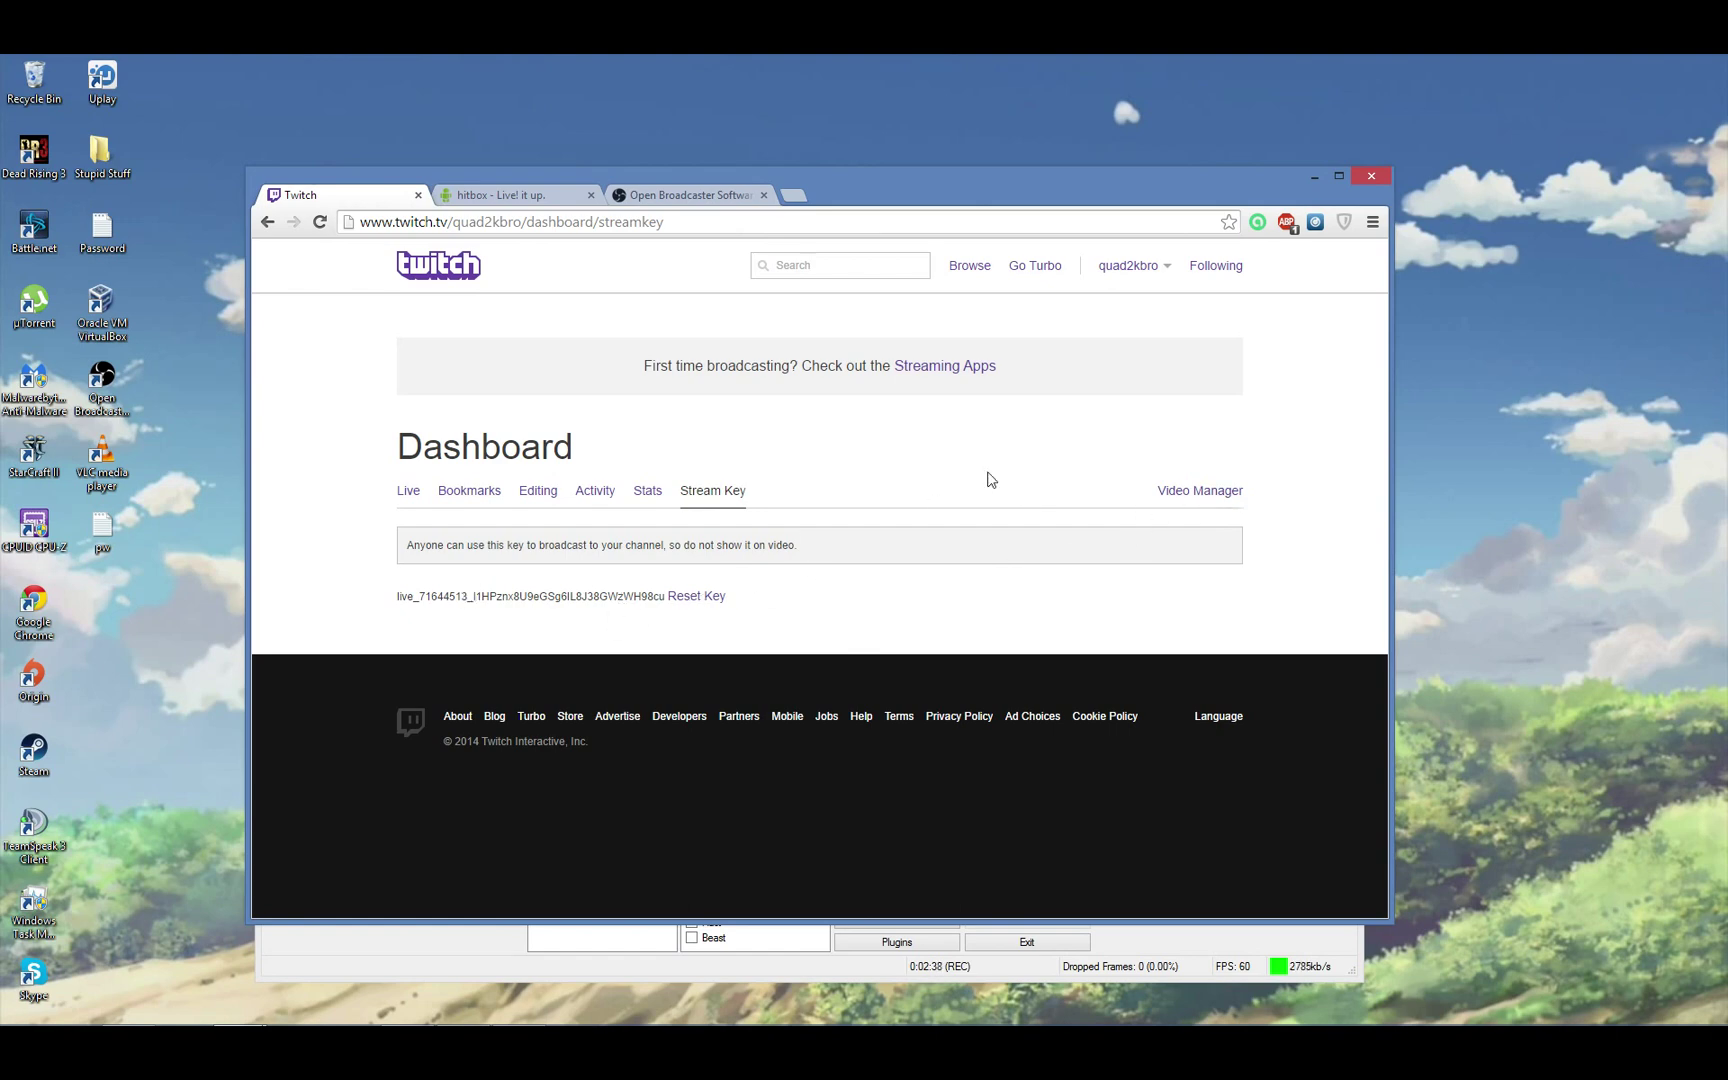
- Show the Twitch stream key, copy it via right-click, then Reset Key and select the new one
{"action": "left_click", "coordinate": [725, 490]}
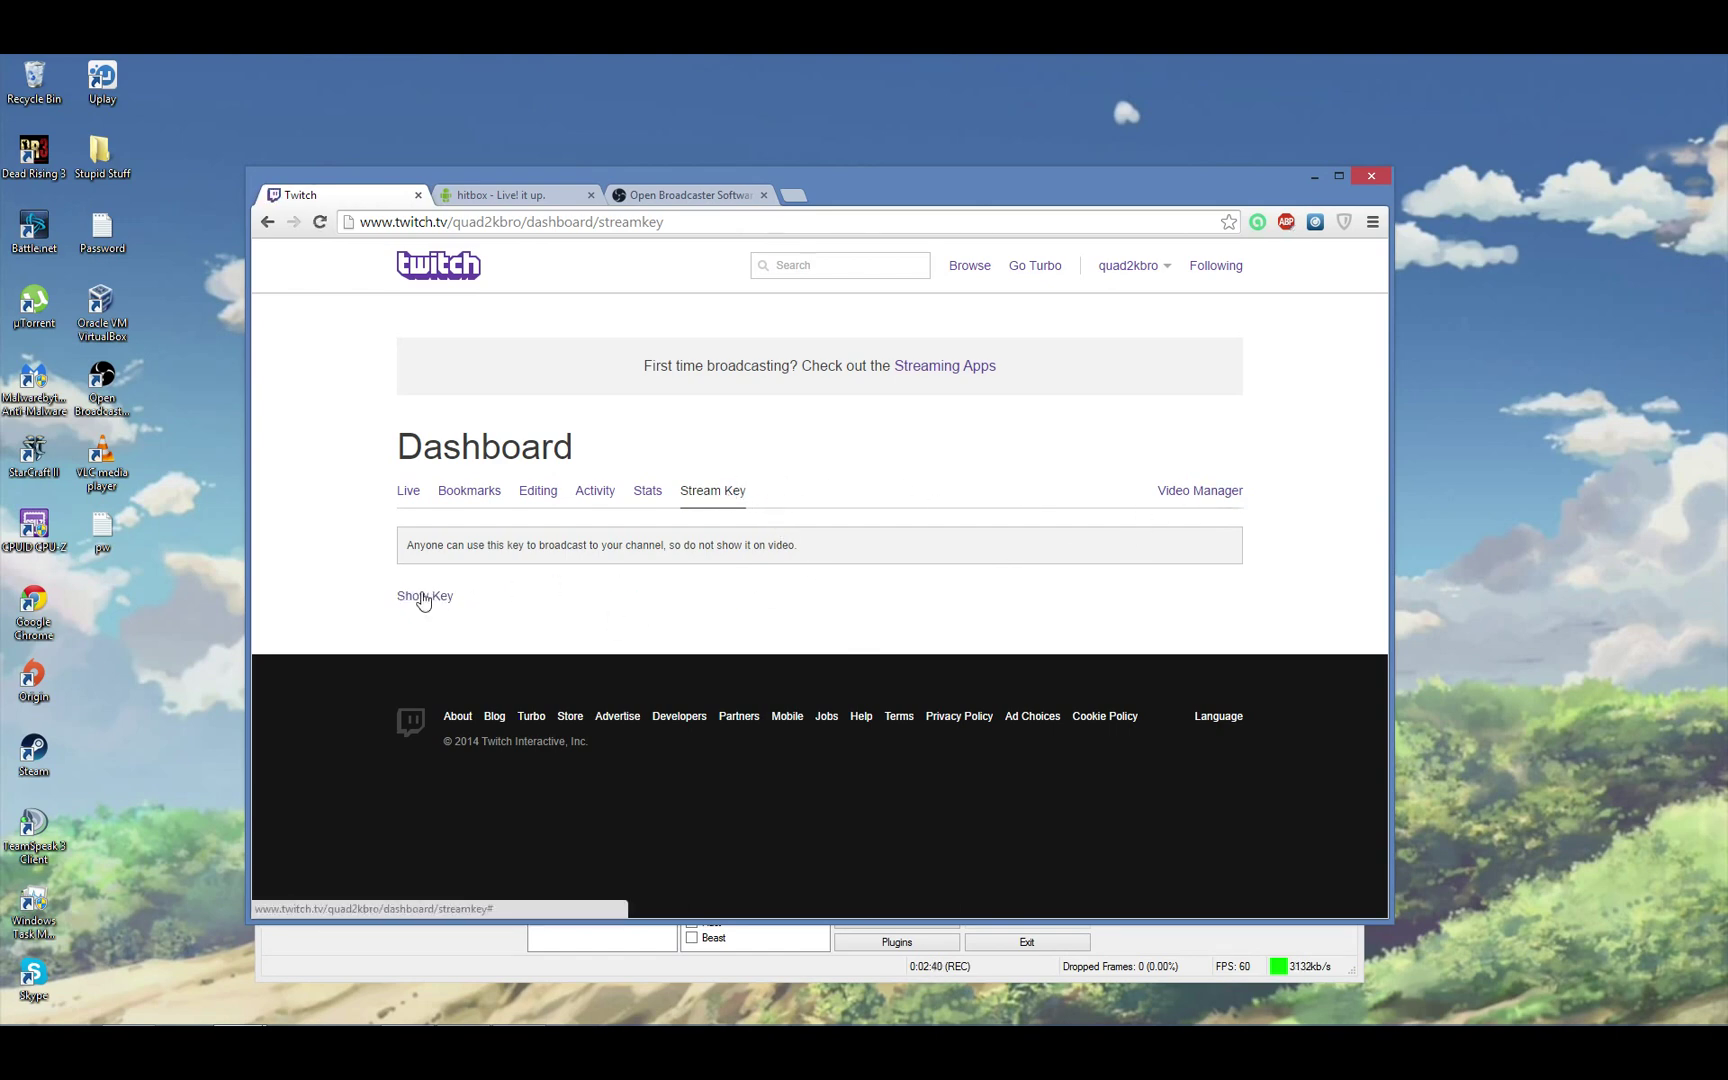
{"action": "left_click", "coordinate": [418, 598]}
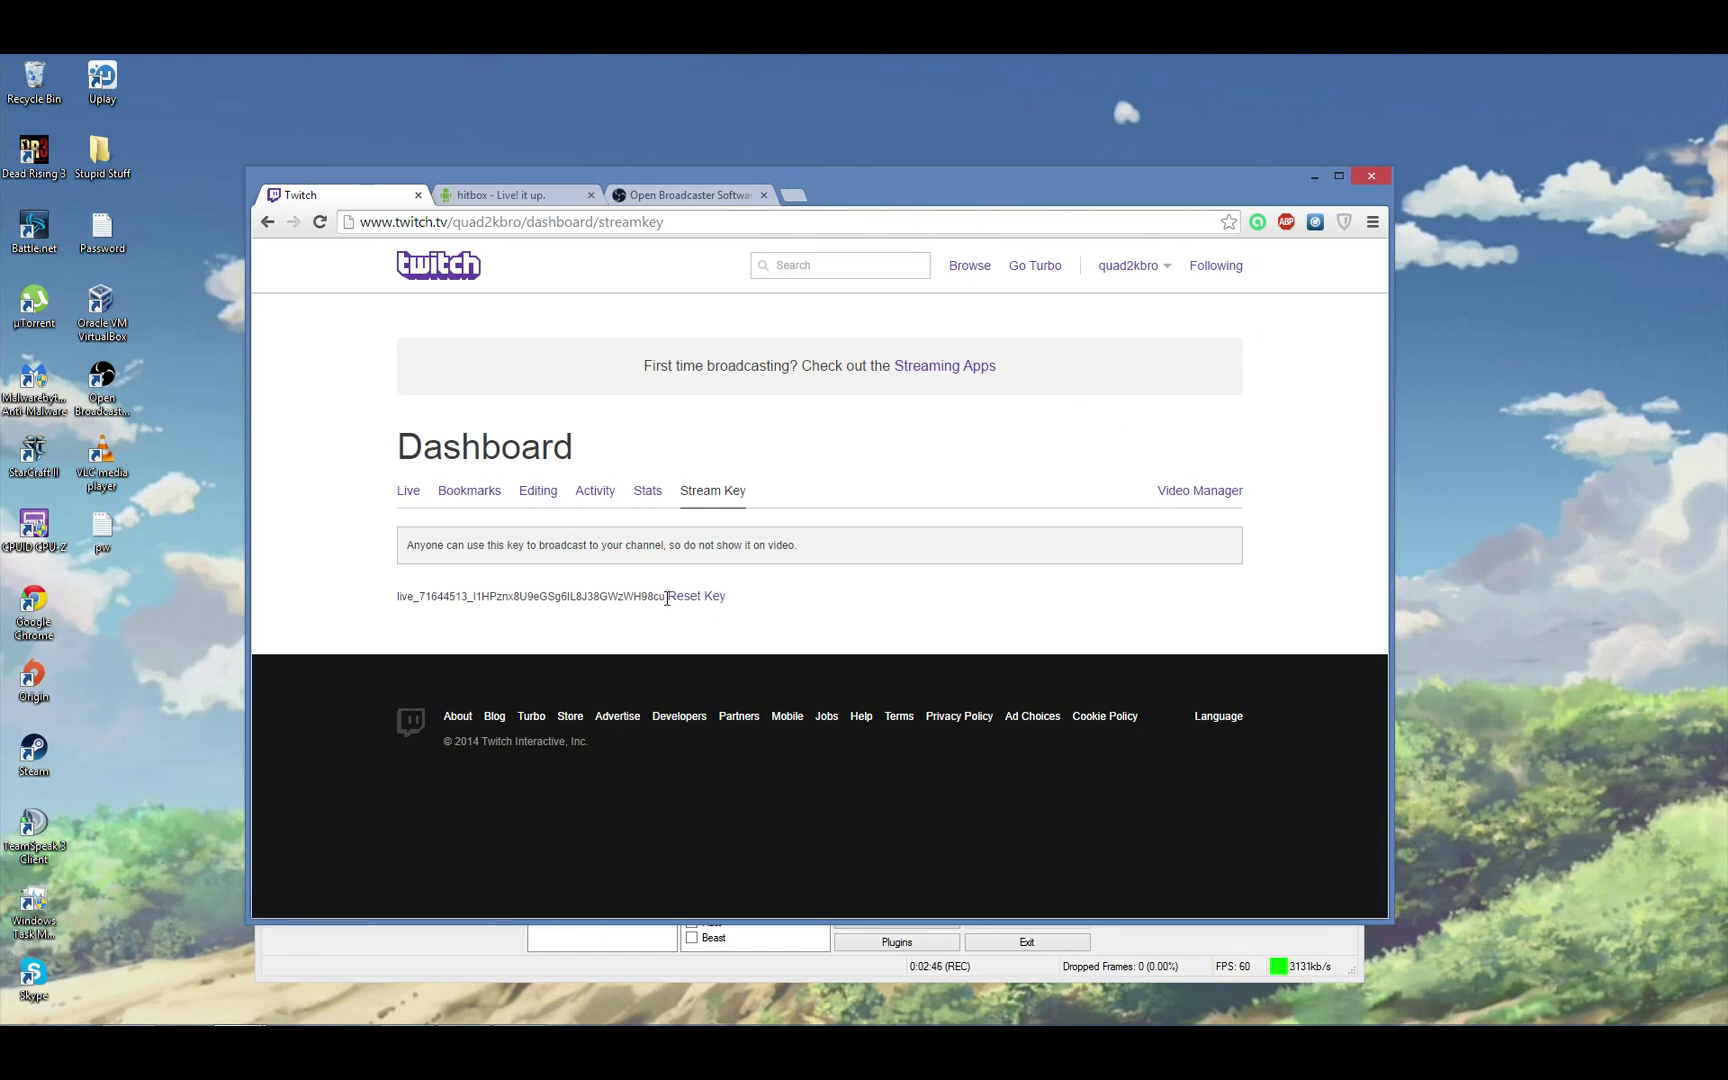
{"action": "left_click_drag", "start_coordinate": [667, 598], "coordinate": [399, 597]}
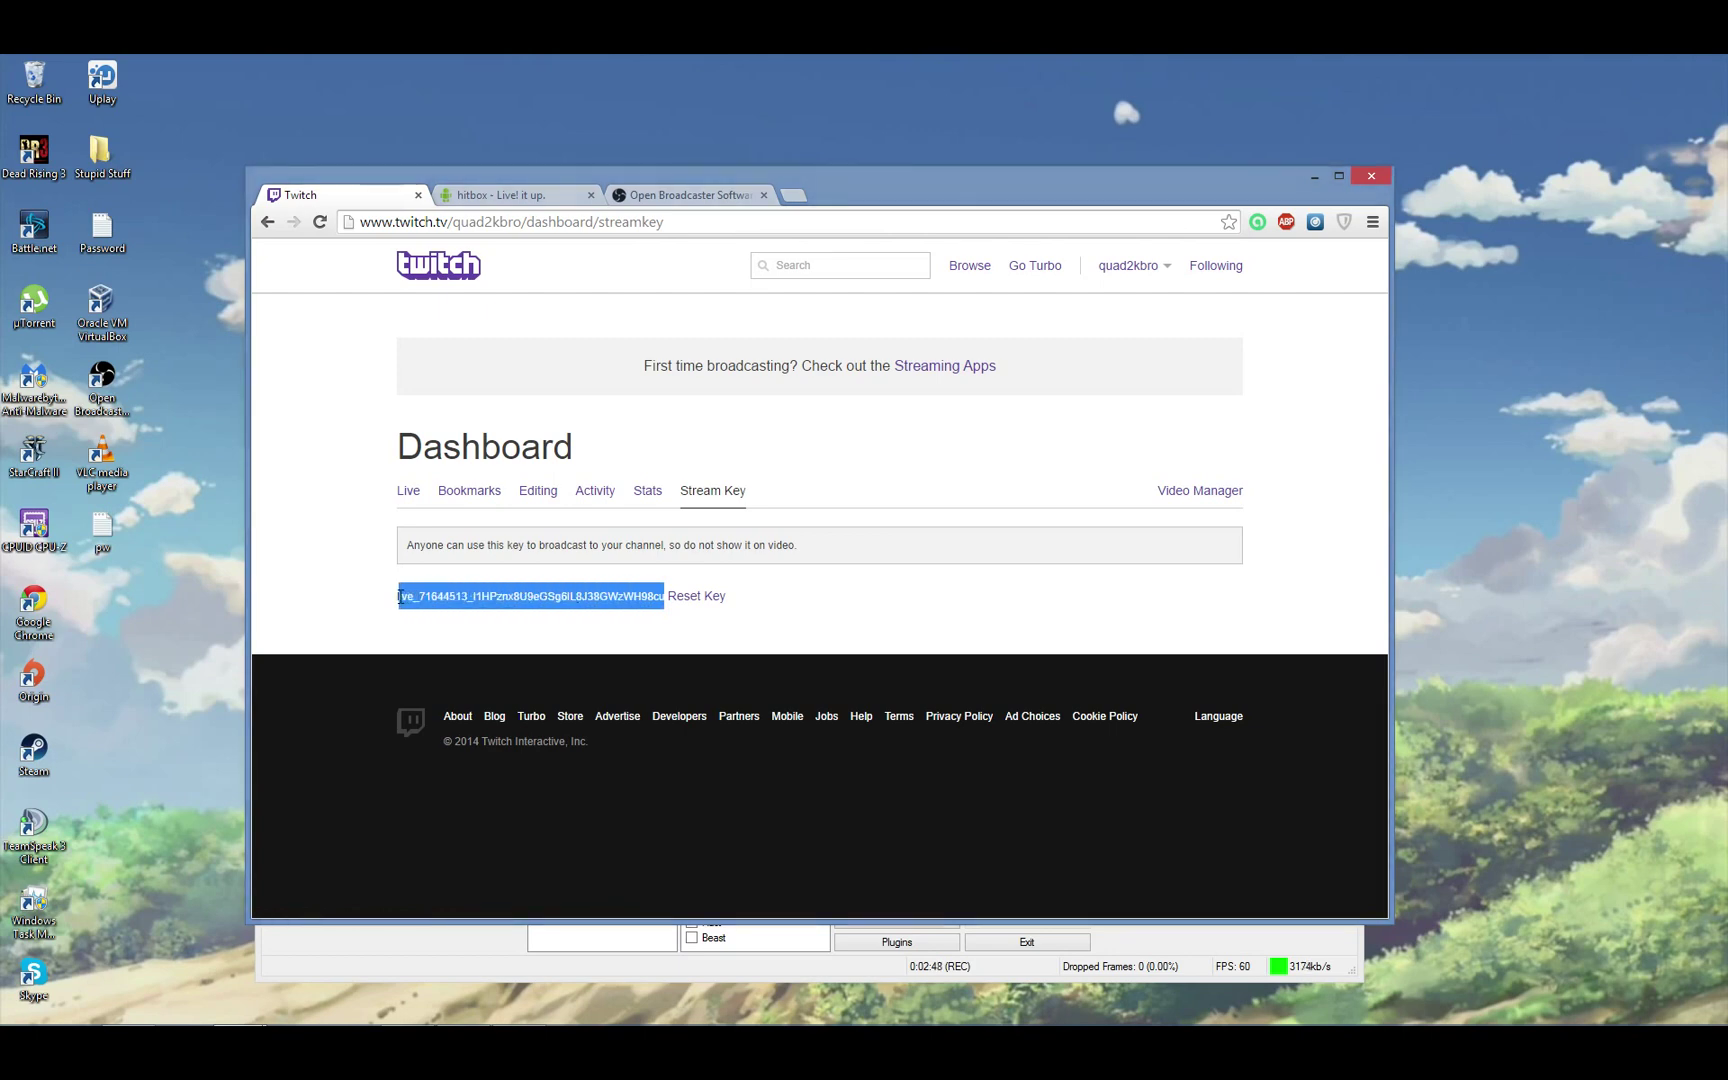
{"action": "left_click", "coordinate": [541, 601]}
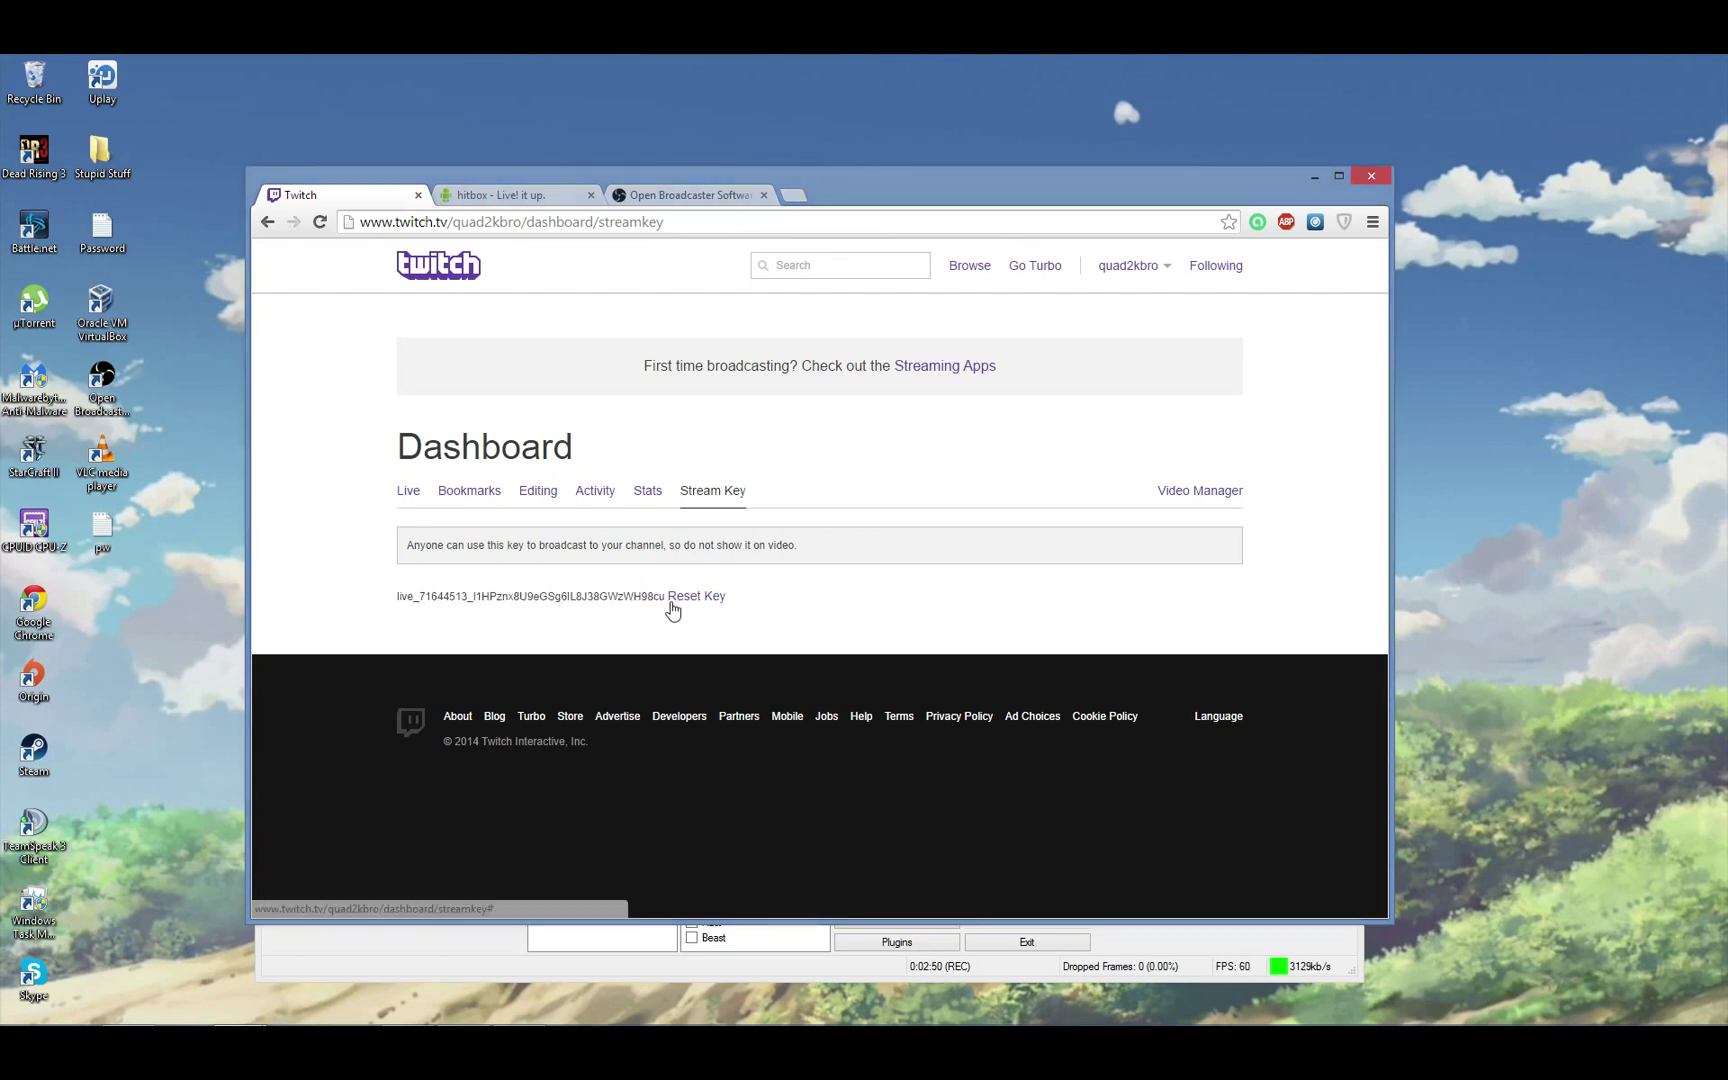
{"action": "left_click_drag", "start_coordinate": [400, 600], "coordinate": [791, 605]}
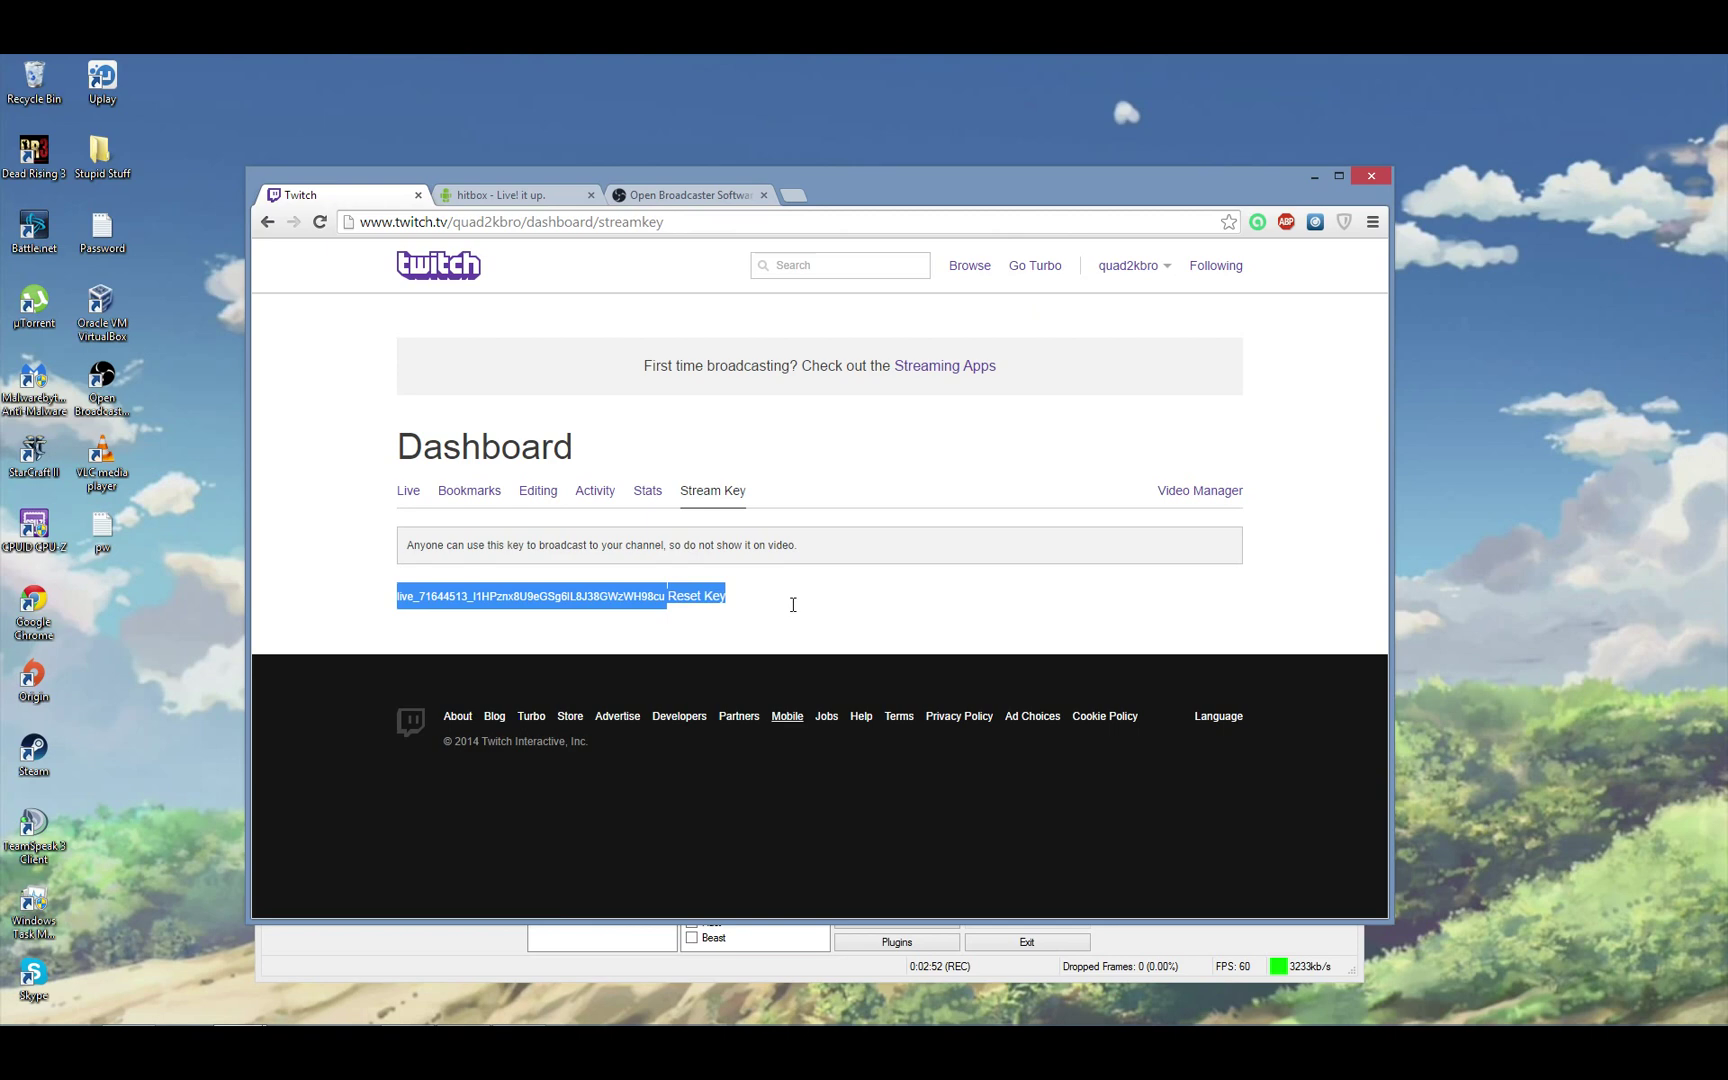
{"action": "right_click", "coordinate": [697, 600]}
{"action": "left_click", "coordinate": [655, 601]}
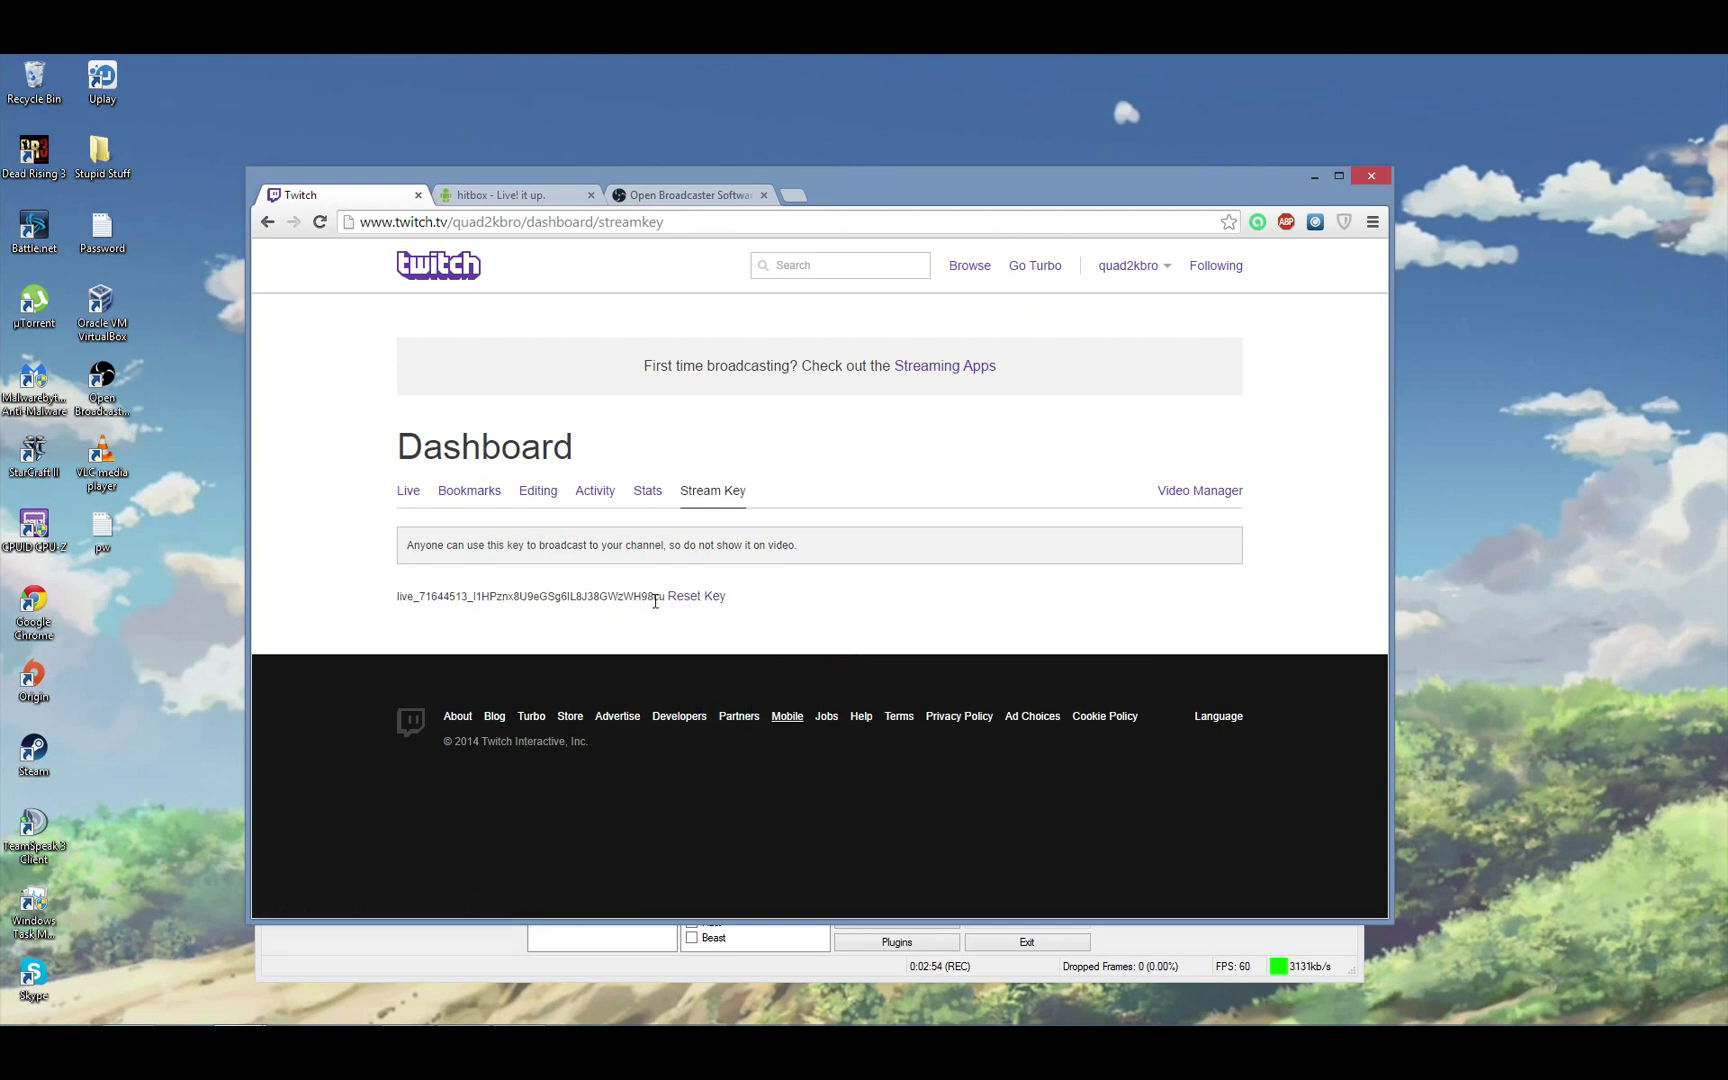
{"action": "left_click_drag", "start_coordinate": [664, 601], "coordinate": [390, 595]}
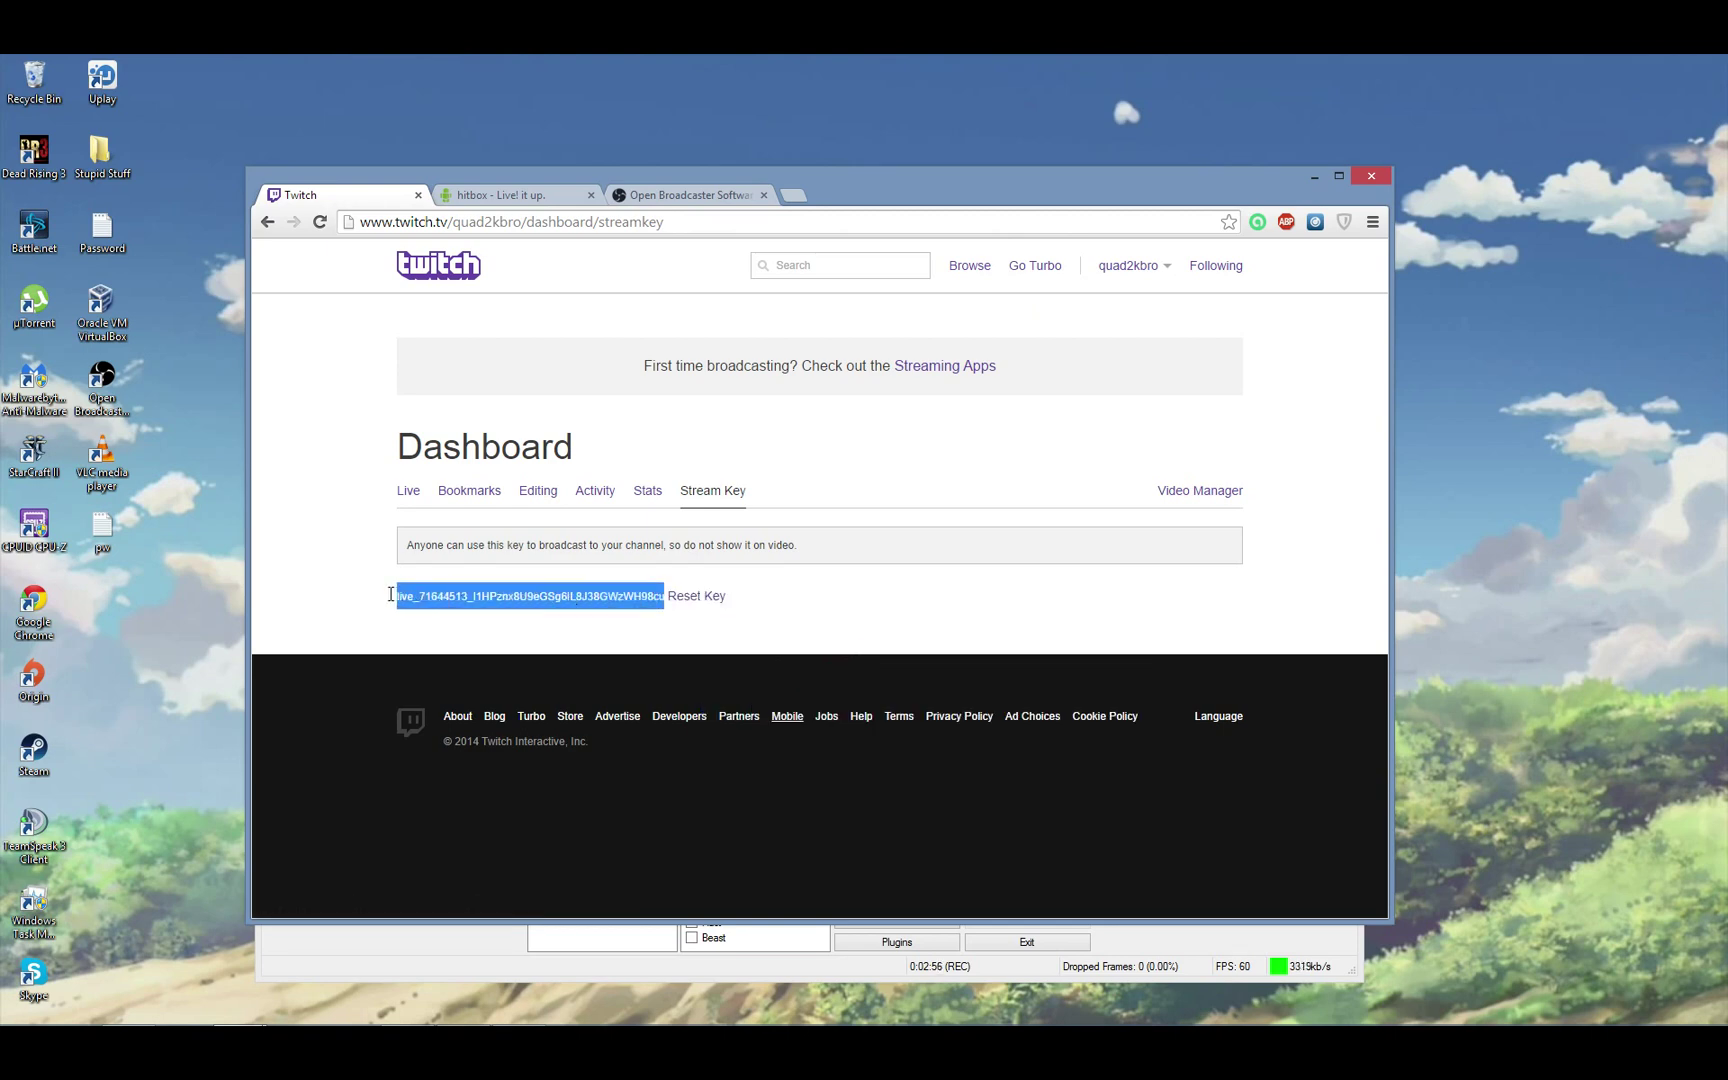
{"action": "right_click", "coordinate": [476, 597]}
{"action": "left_click", "coordinate": [482, 605]}
{"action": "left_click", "coordinate": [699, 597]}
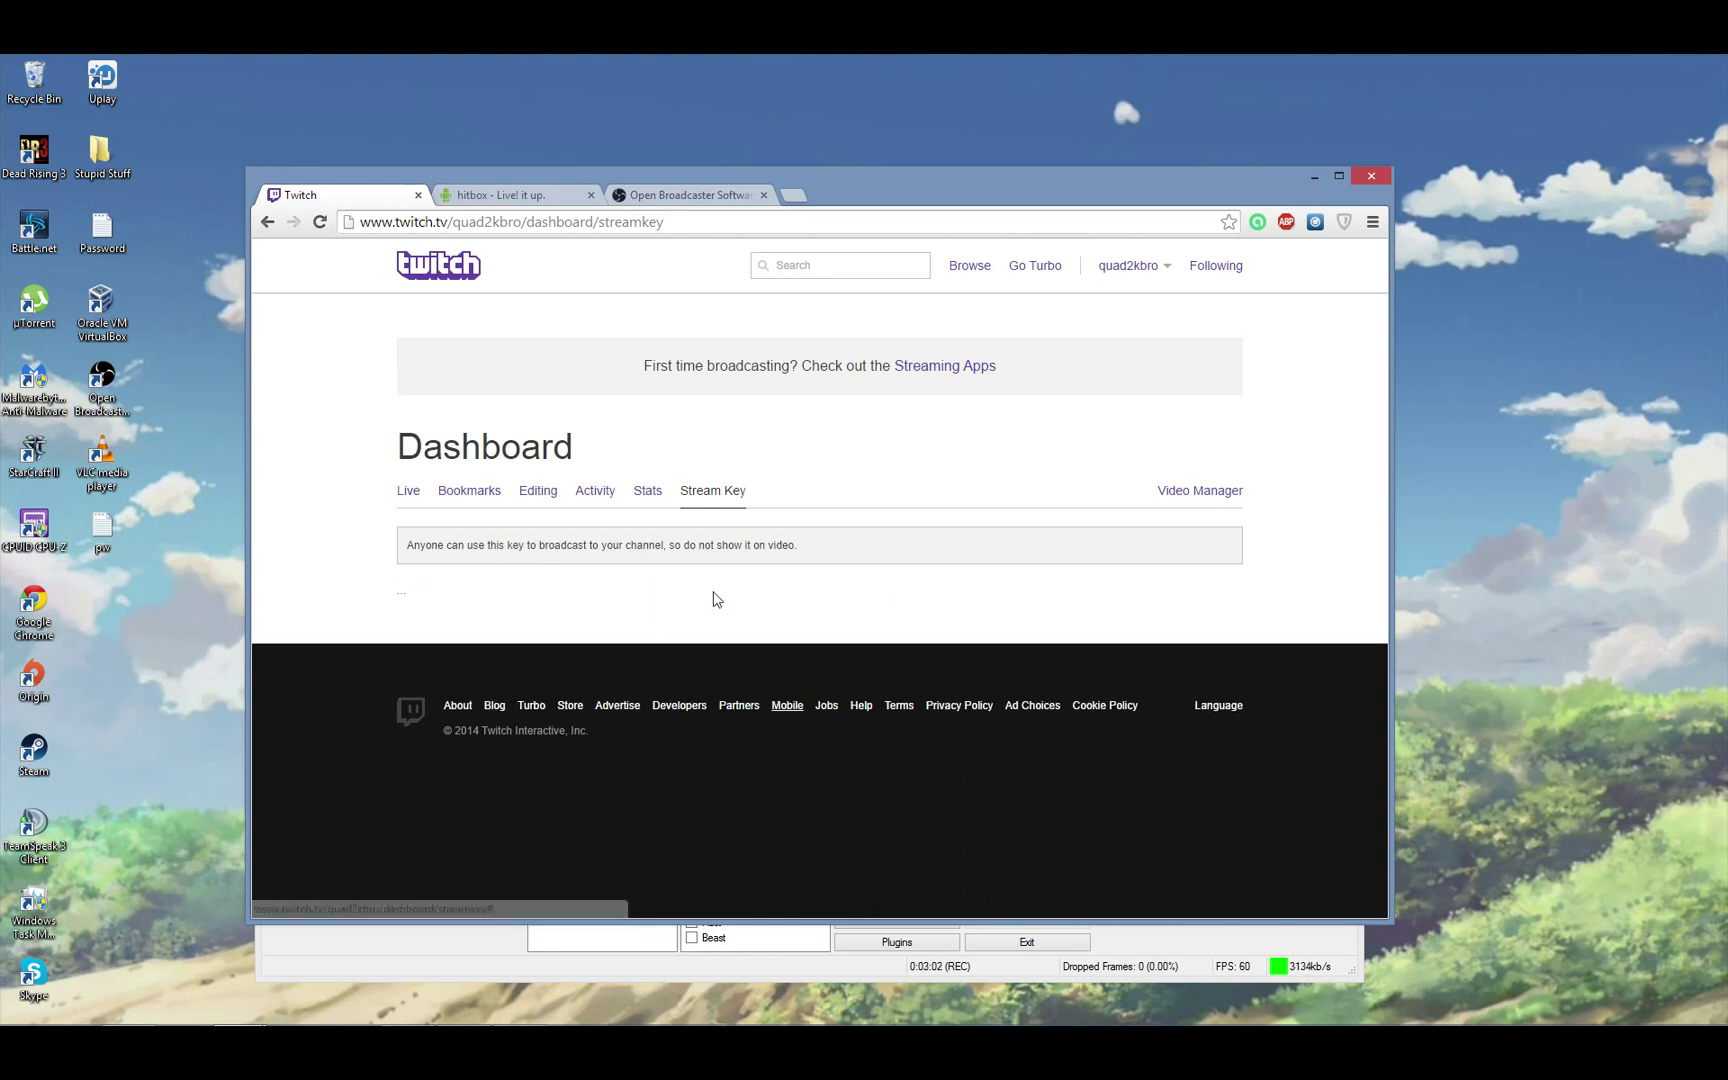
{"action": "left_click_drag", "start_coordinate": [654, 597], "coordinate": [395, 597]}
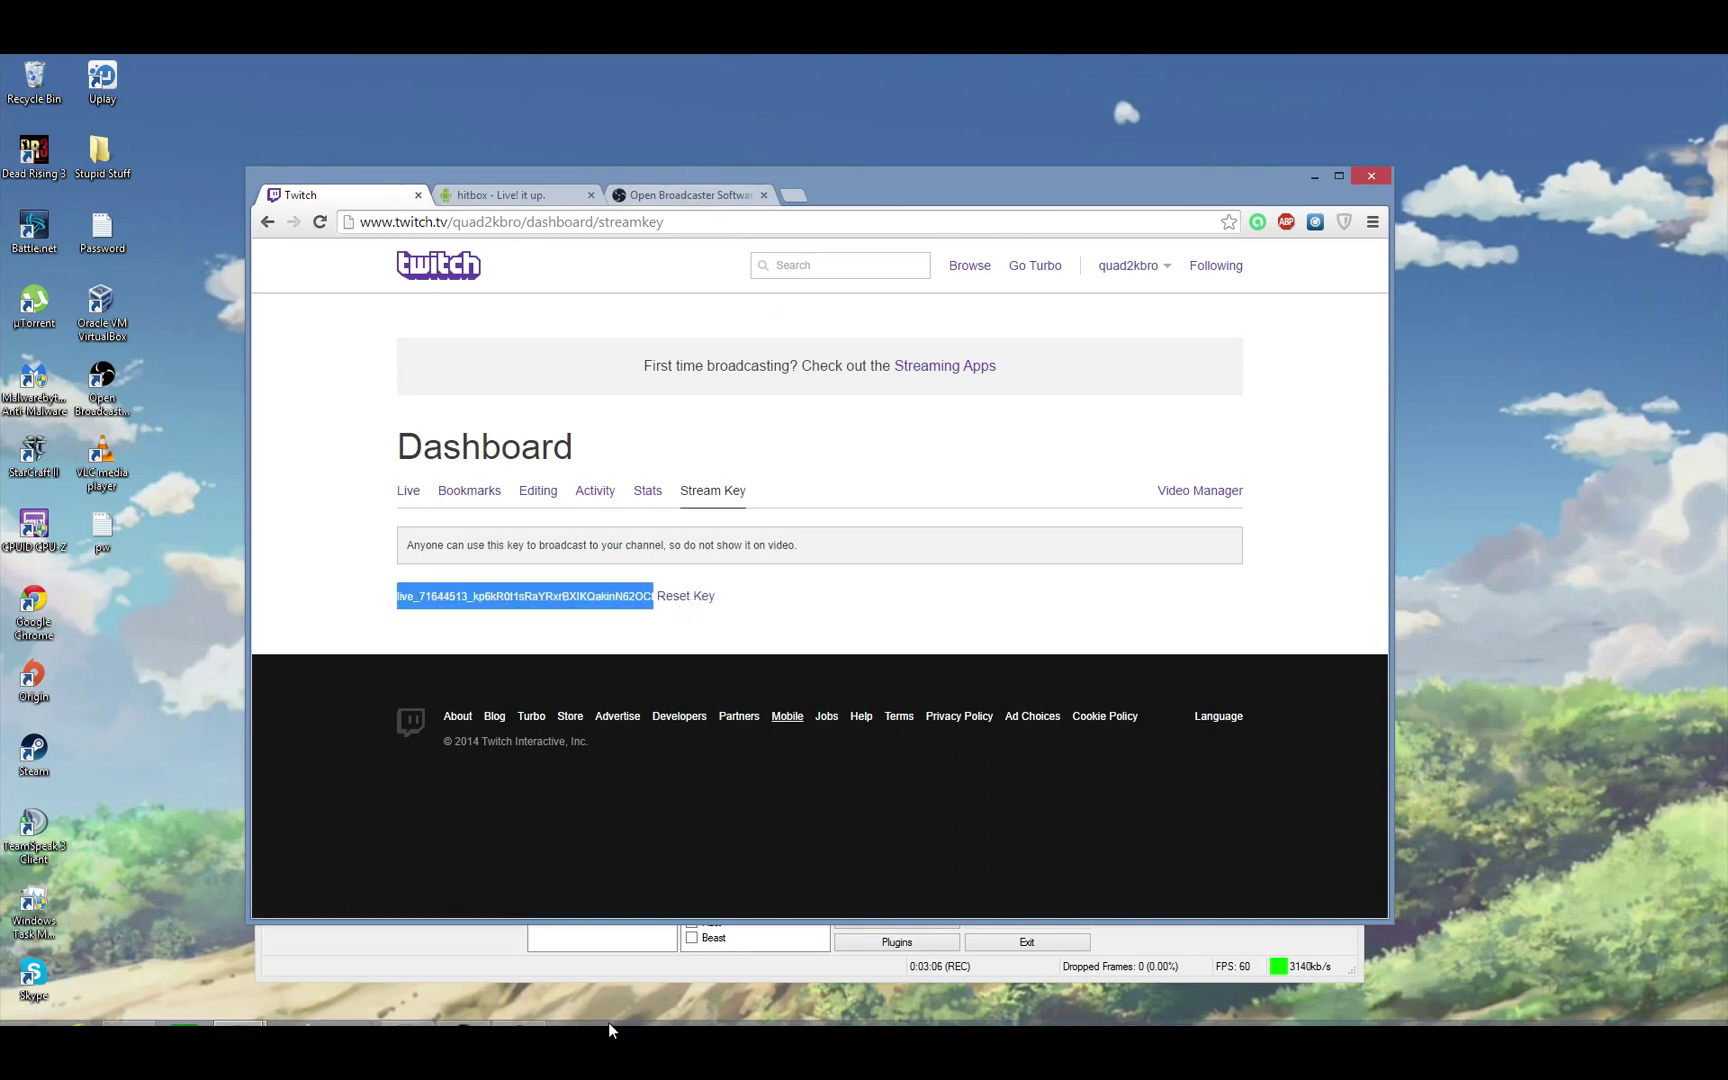
- Paste the Twitch stream key into OBS's Play Path/Stream Key field
{"action": "left_click", "coordinate": [520, 1020]}
{"action": "left_click", "coordinate": [899, 355]}
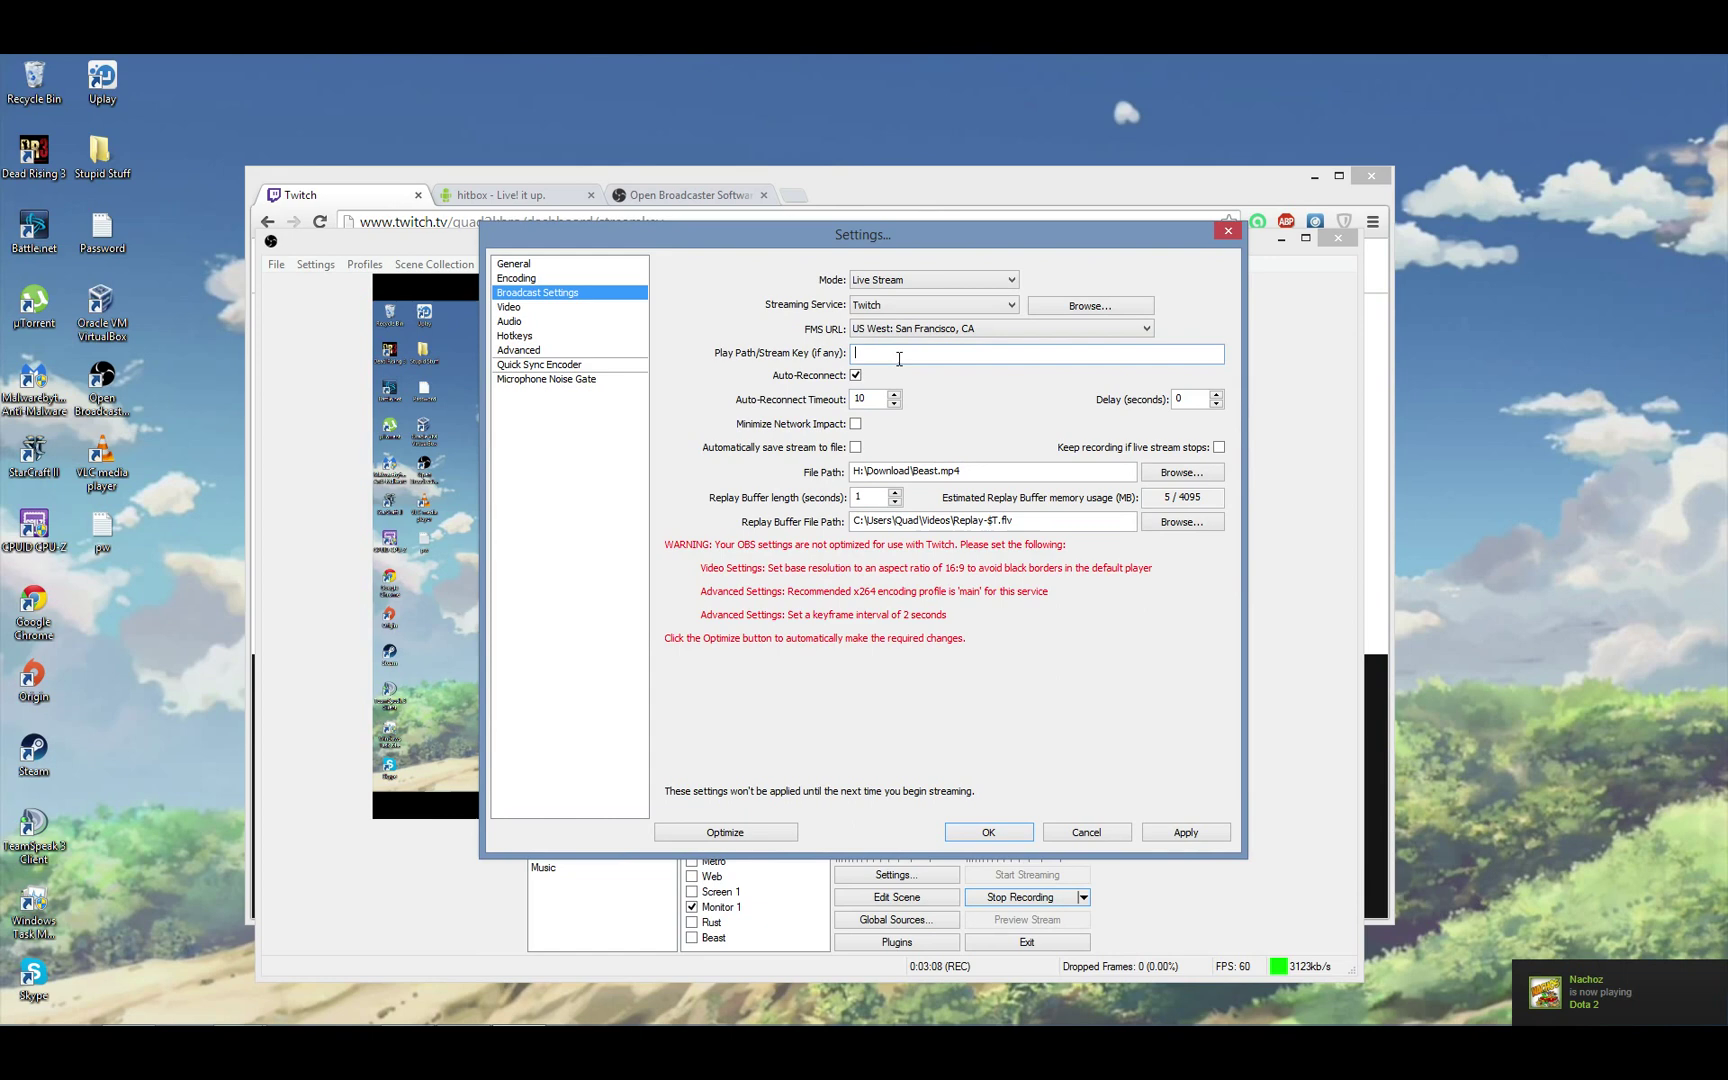
{"action": "key", "text": "ctrl+v"}
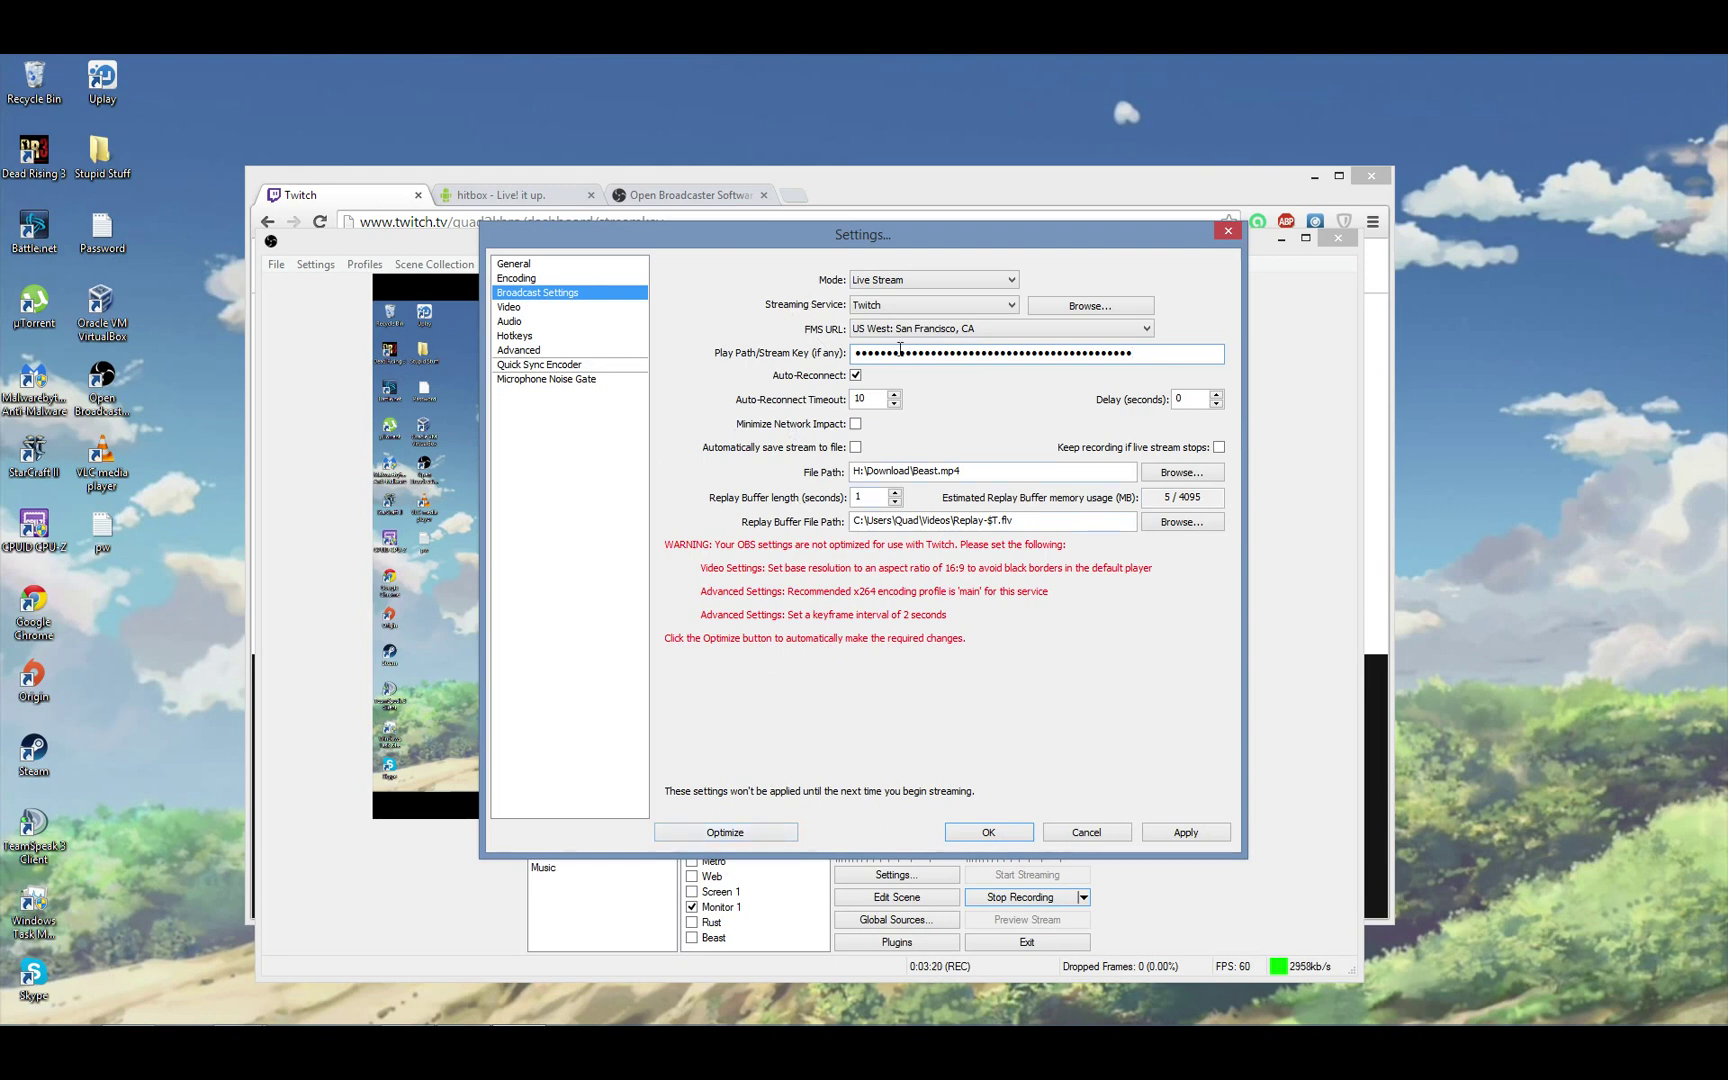
- Switch the streaming service to hitbox.tv and the broadcast mode to File Output Only
{"action": "left_click", "coordinate": [945, 305]}
{"action": "left_click", "coordinate": [915, 404]}
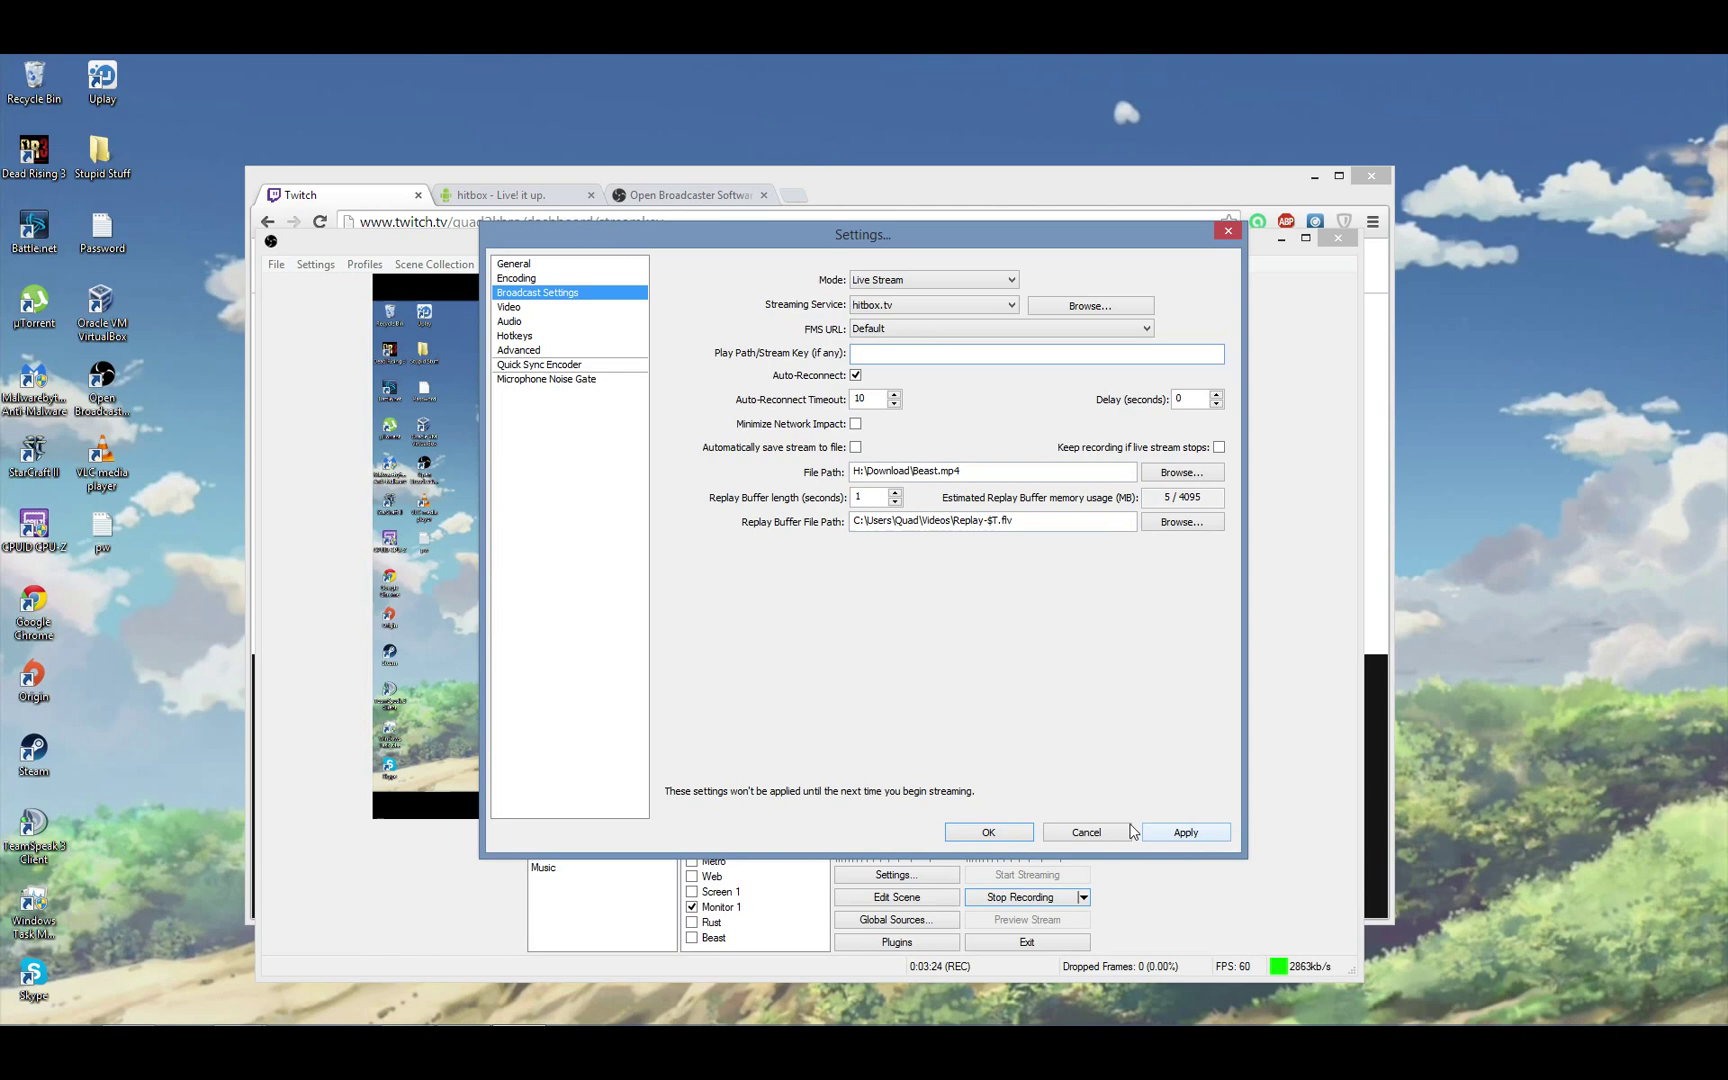
{"action": "left_click", "coordinate": [893, 280]}
{"action": "left_click", "coordinate": [886, 306]}
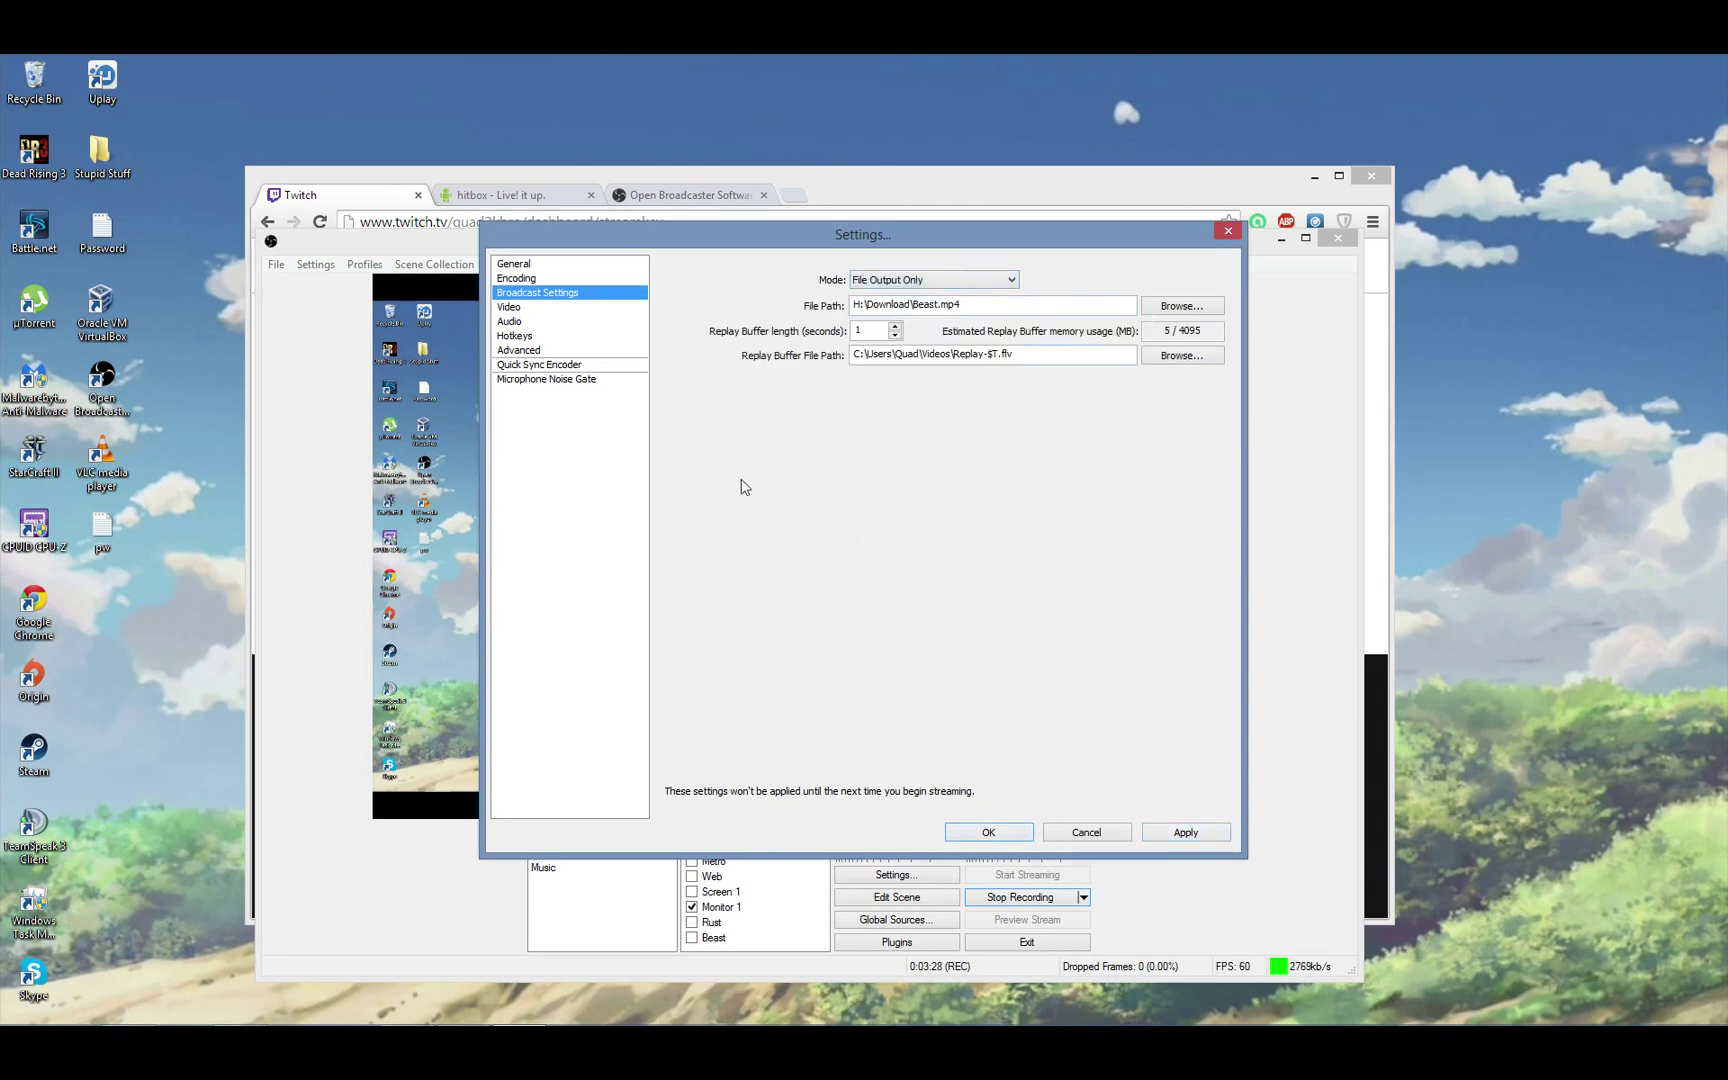
{"action": "left_click", "coordinate": [521, 307]}
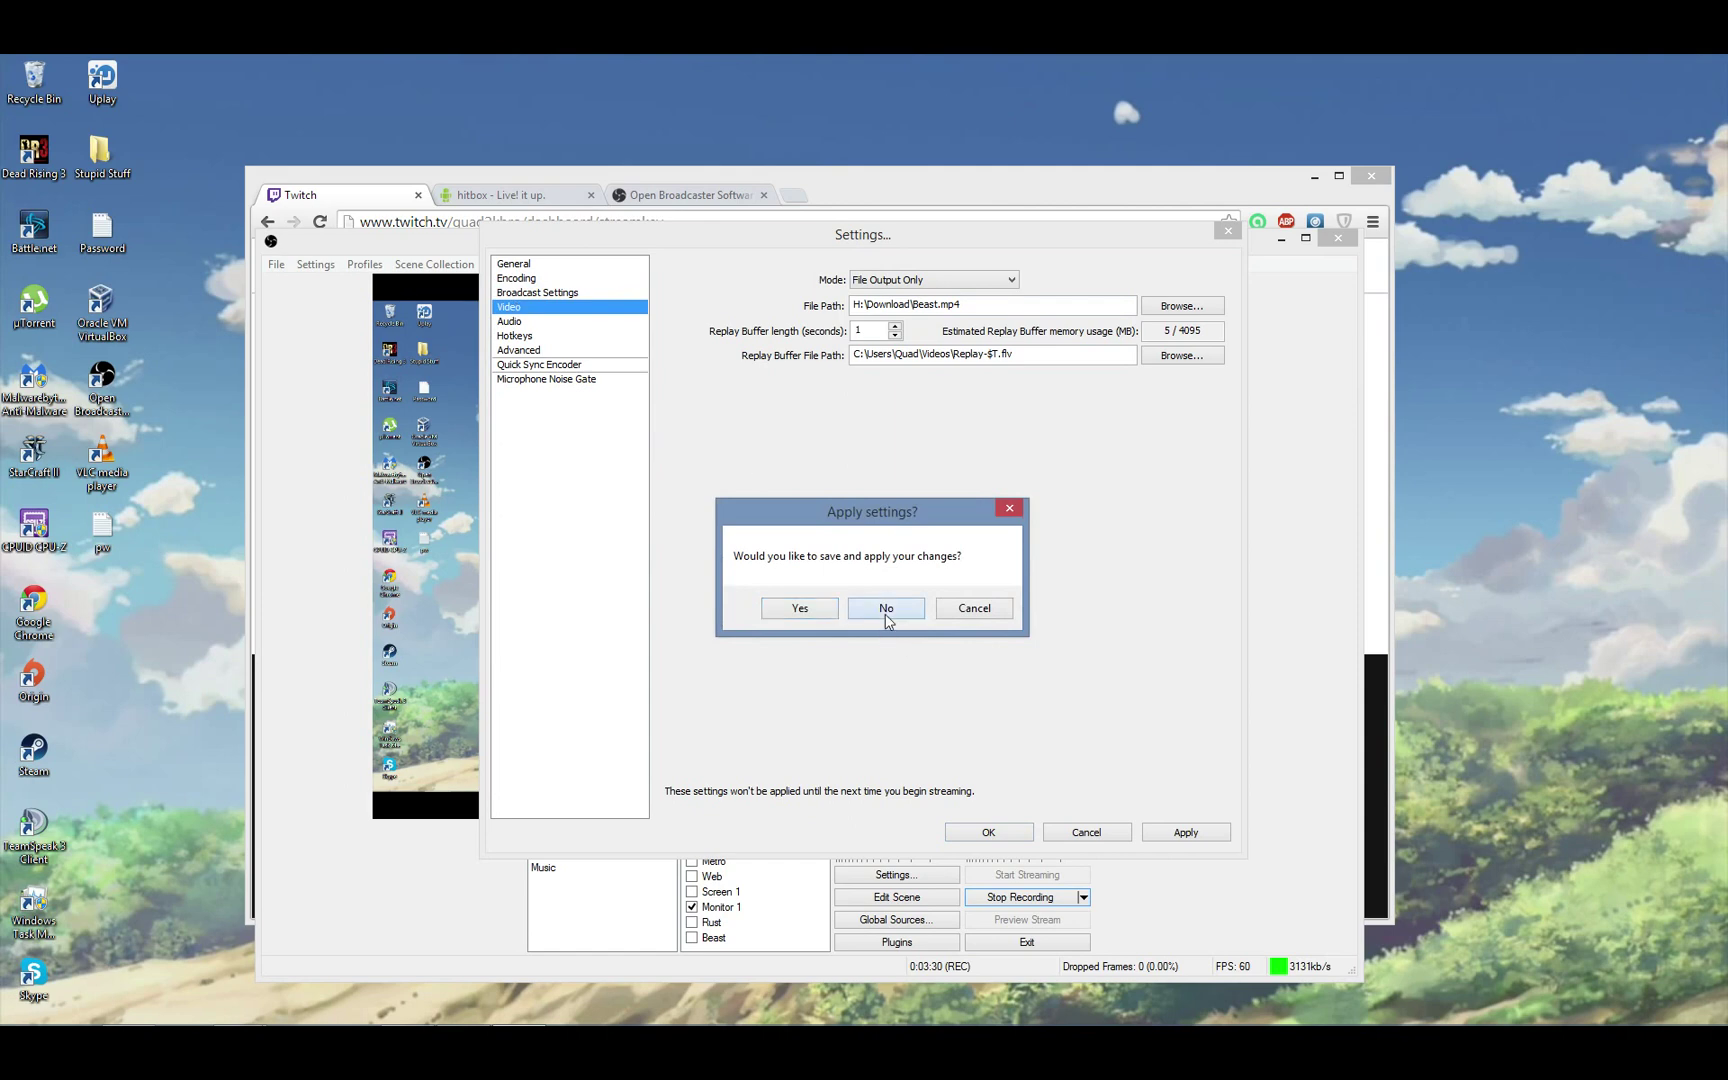
- Discard the broadcast changes and review the Video page's downscale options and 8:5 aspect ratio
{"action": "left_click", "coordinate": [886, 608]}
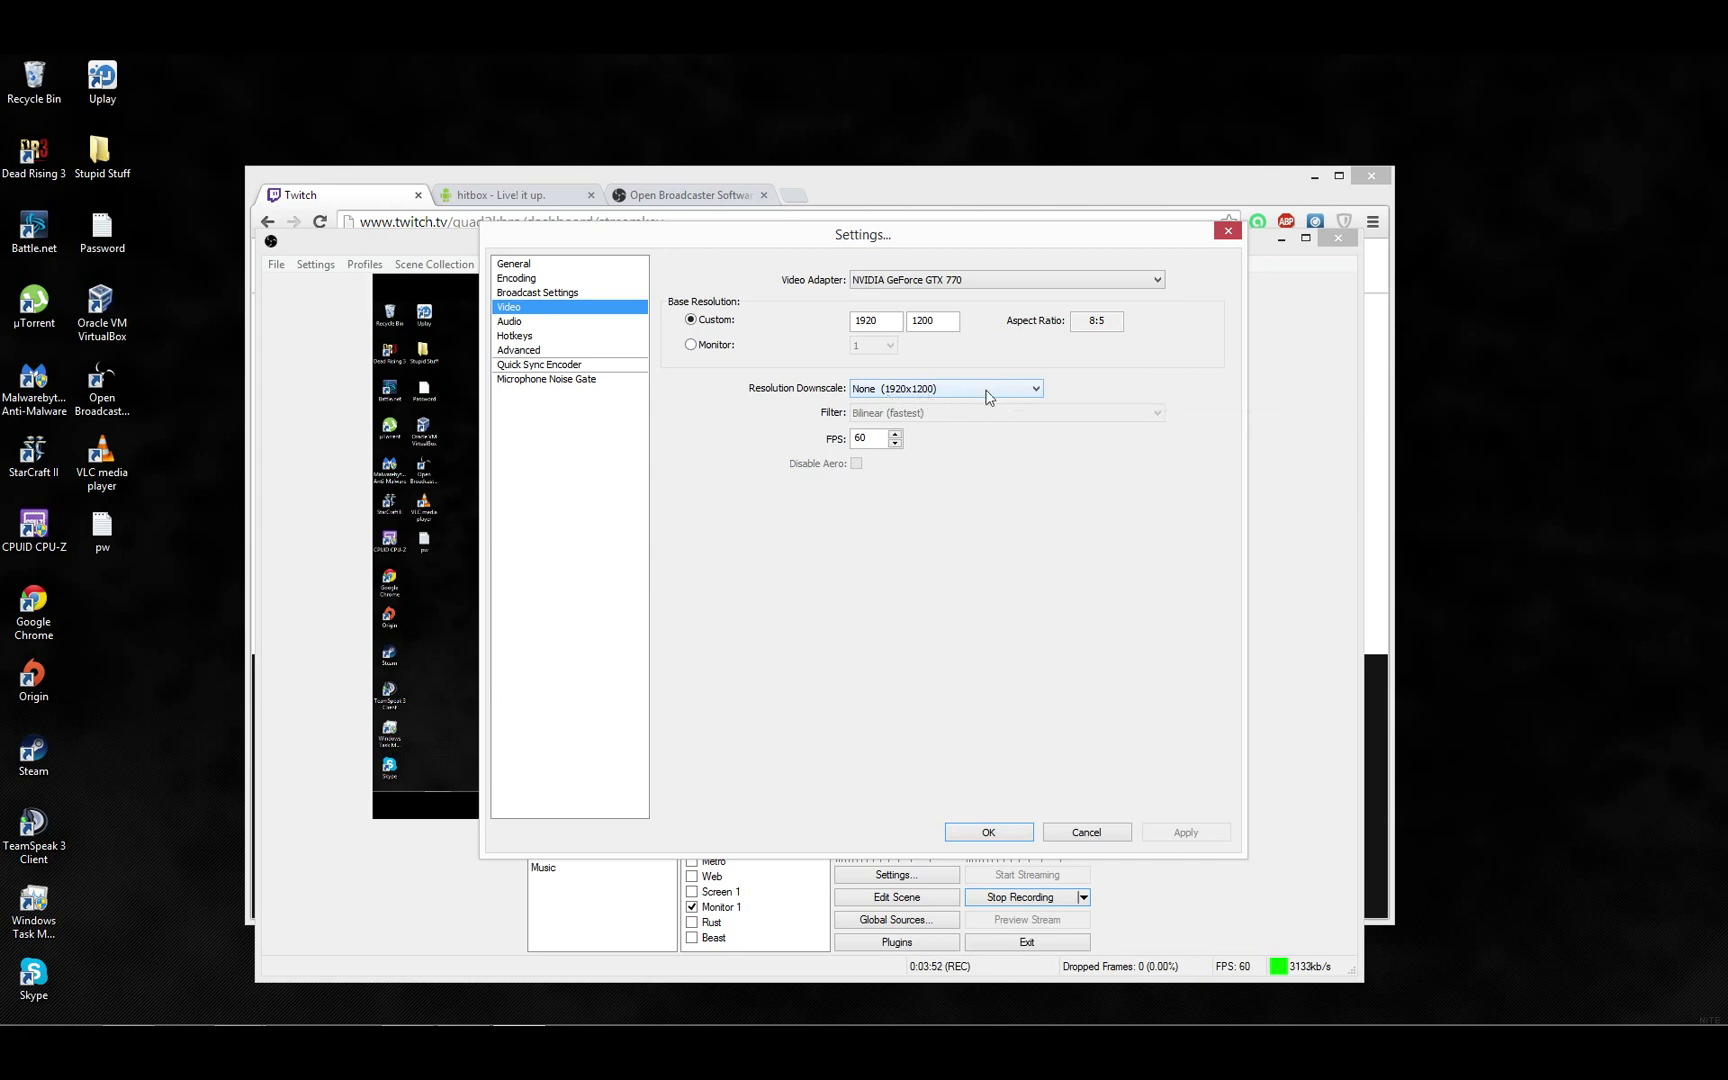
{"action": "left_click", "coordinate": [890, 390]}
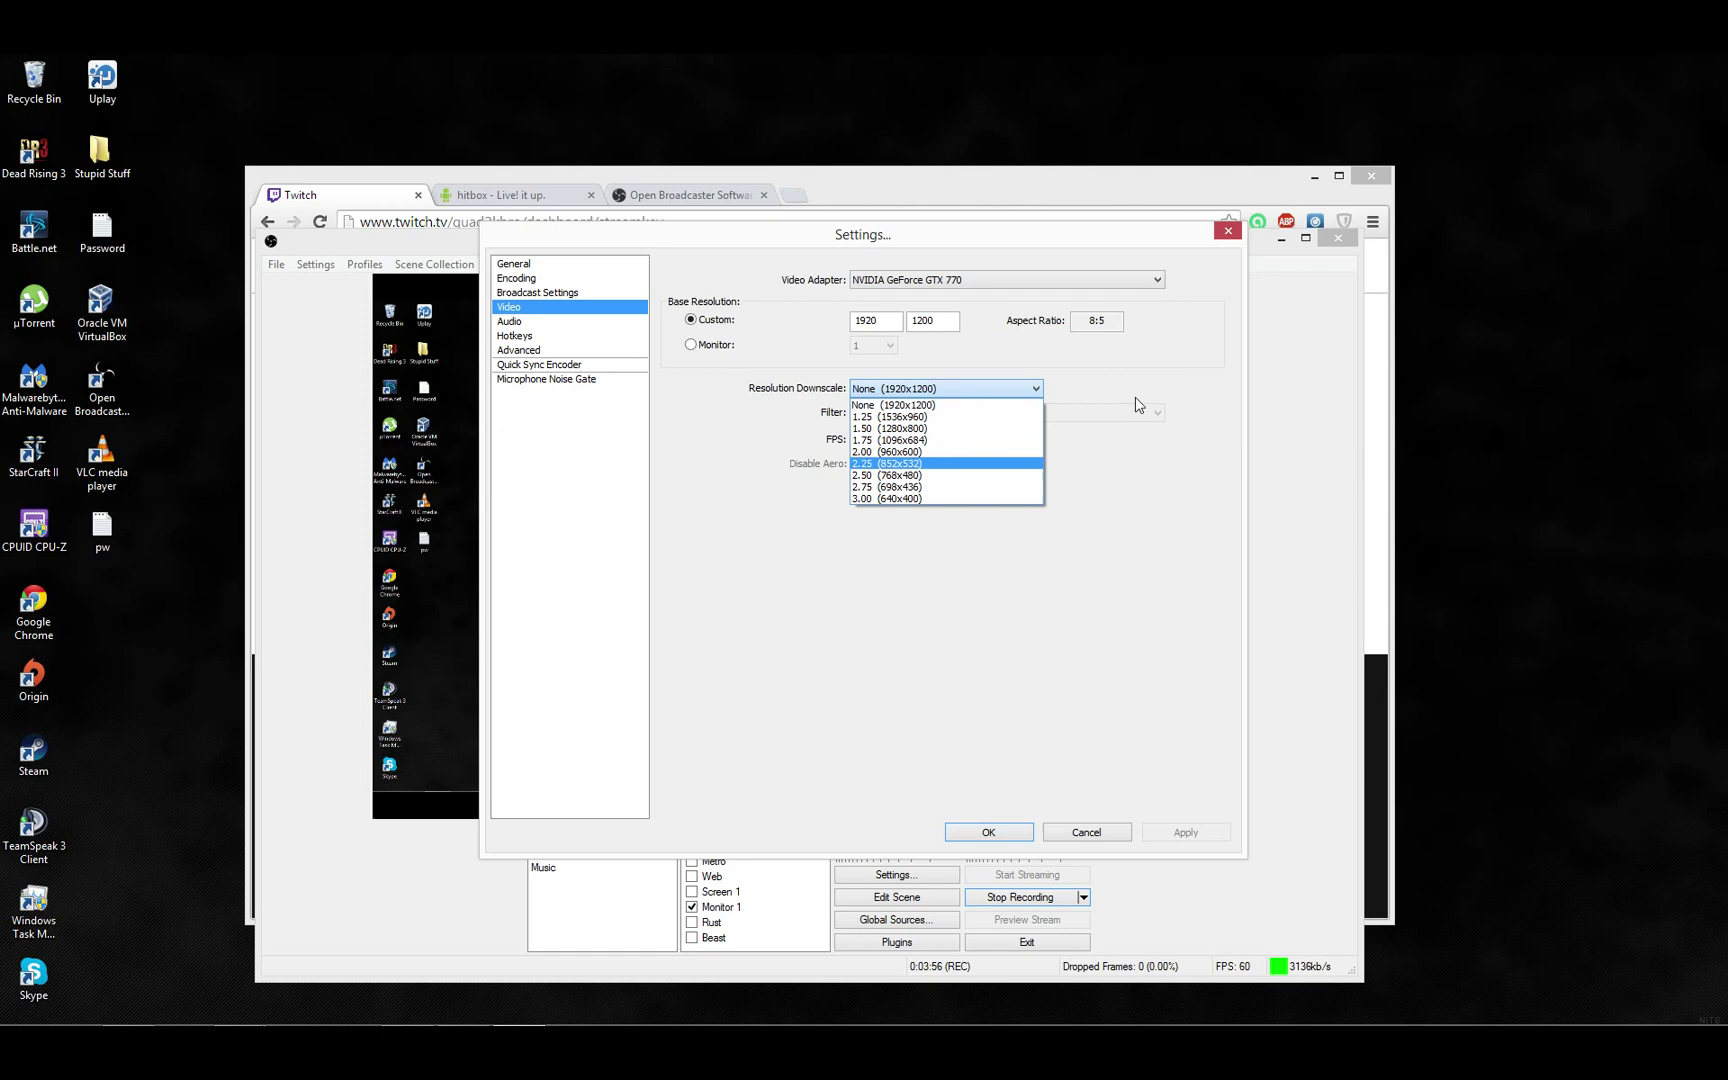
{"action": "left_click", "coordinate": [900, 405]}
{"action": "left_click_drag", "start_coordinate": [1093, 325], "coordinate": [1148, 324]}
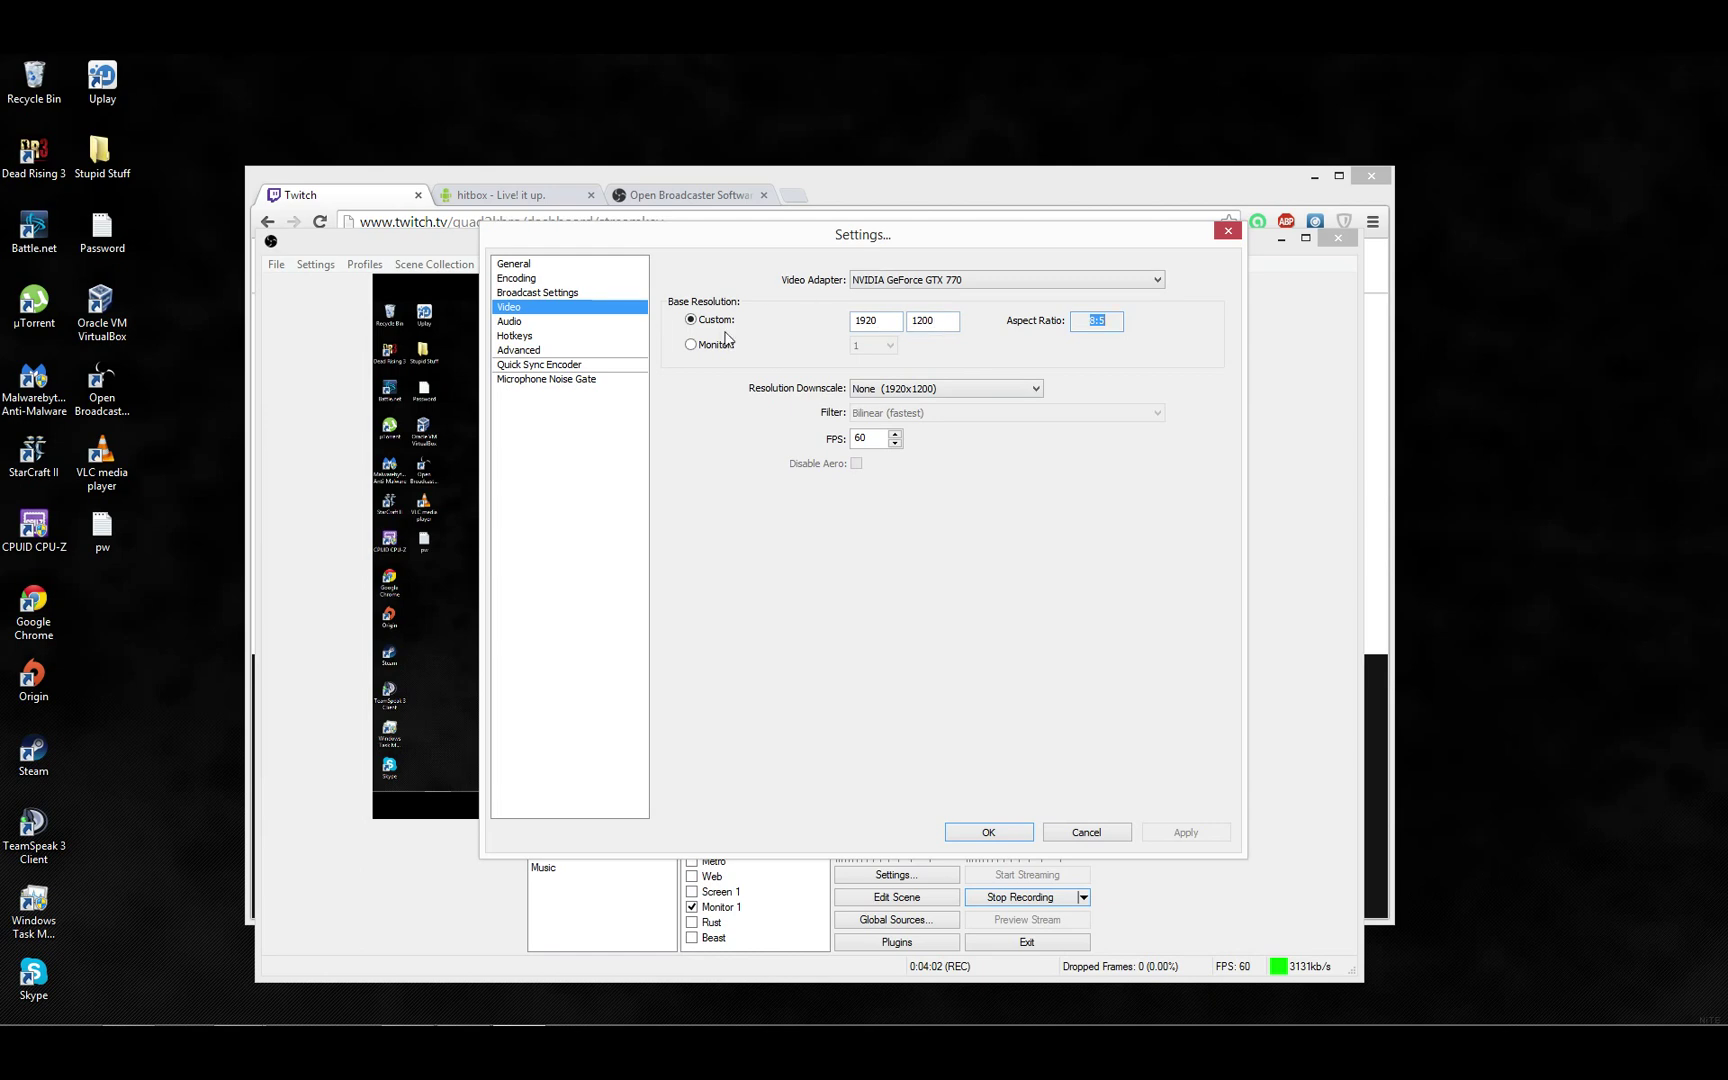
- Try a monitor-based resolution, then return to the custom 1920x1200 base with no downscale
{"action": "left_click", "coordinate": [691, 344]}
{"action": "left_click", "coordinate": [888, 345]}
{"action": "left_click", "coordinate": [893, 346]}
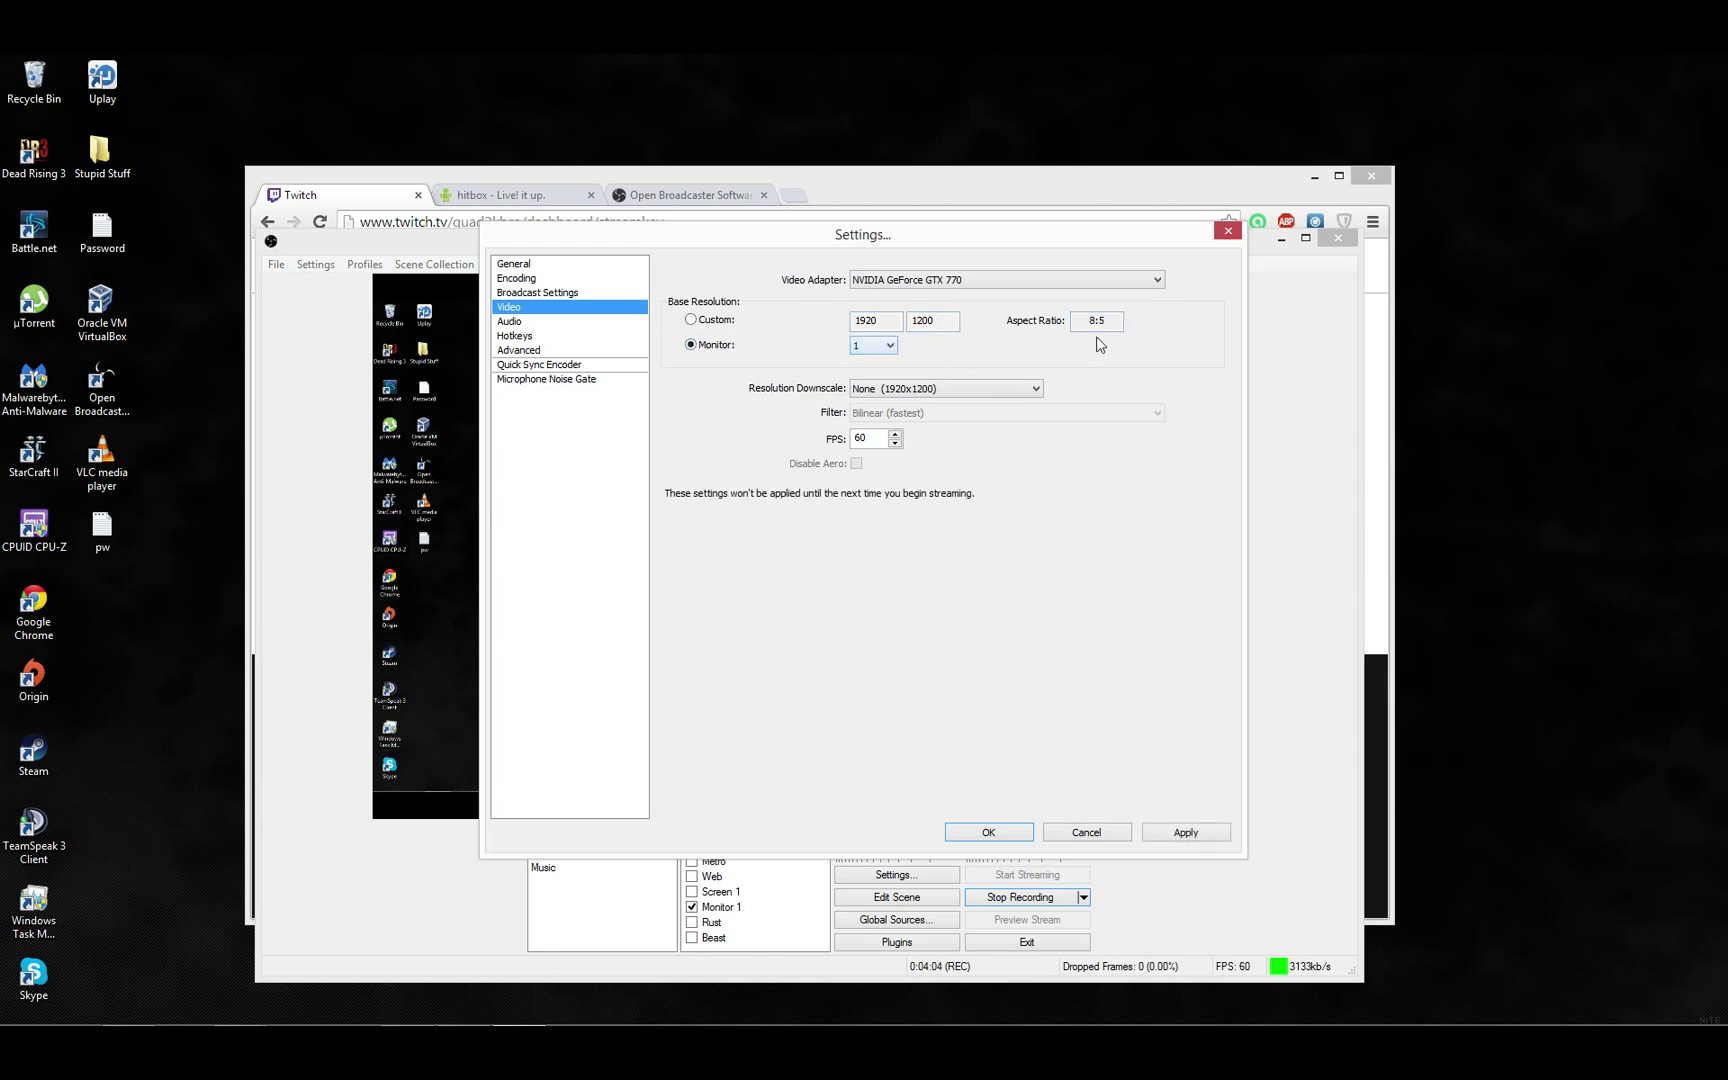
{"action": "left_click", "coordinate": [921, 393]}
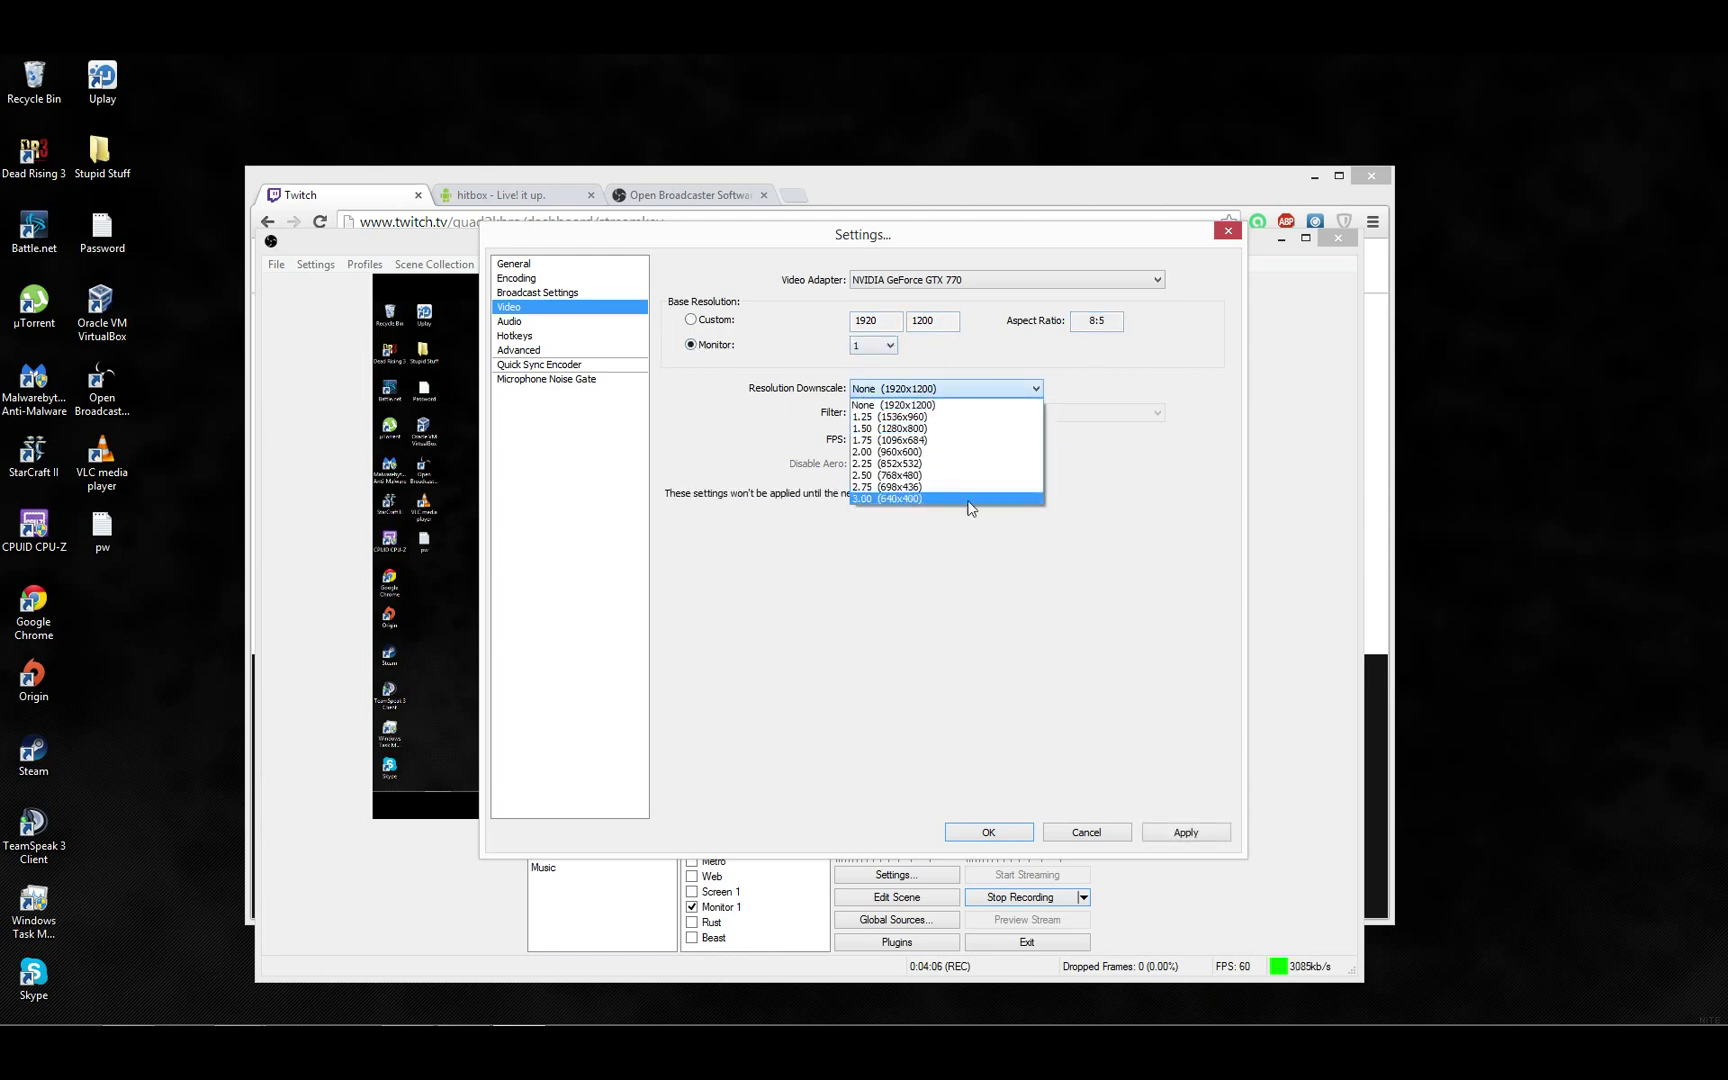
{"action": "left_click", "coordinate": [1153, 347]}
{"action": "left_click", "coordinate": [700, 321]}
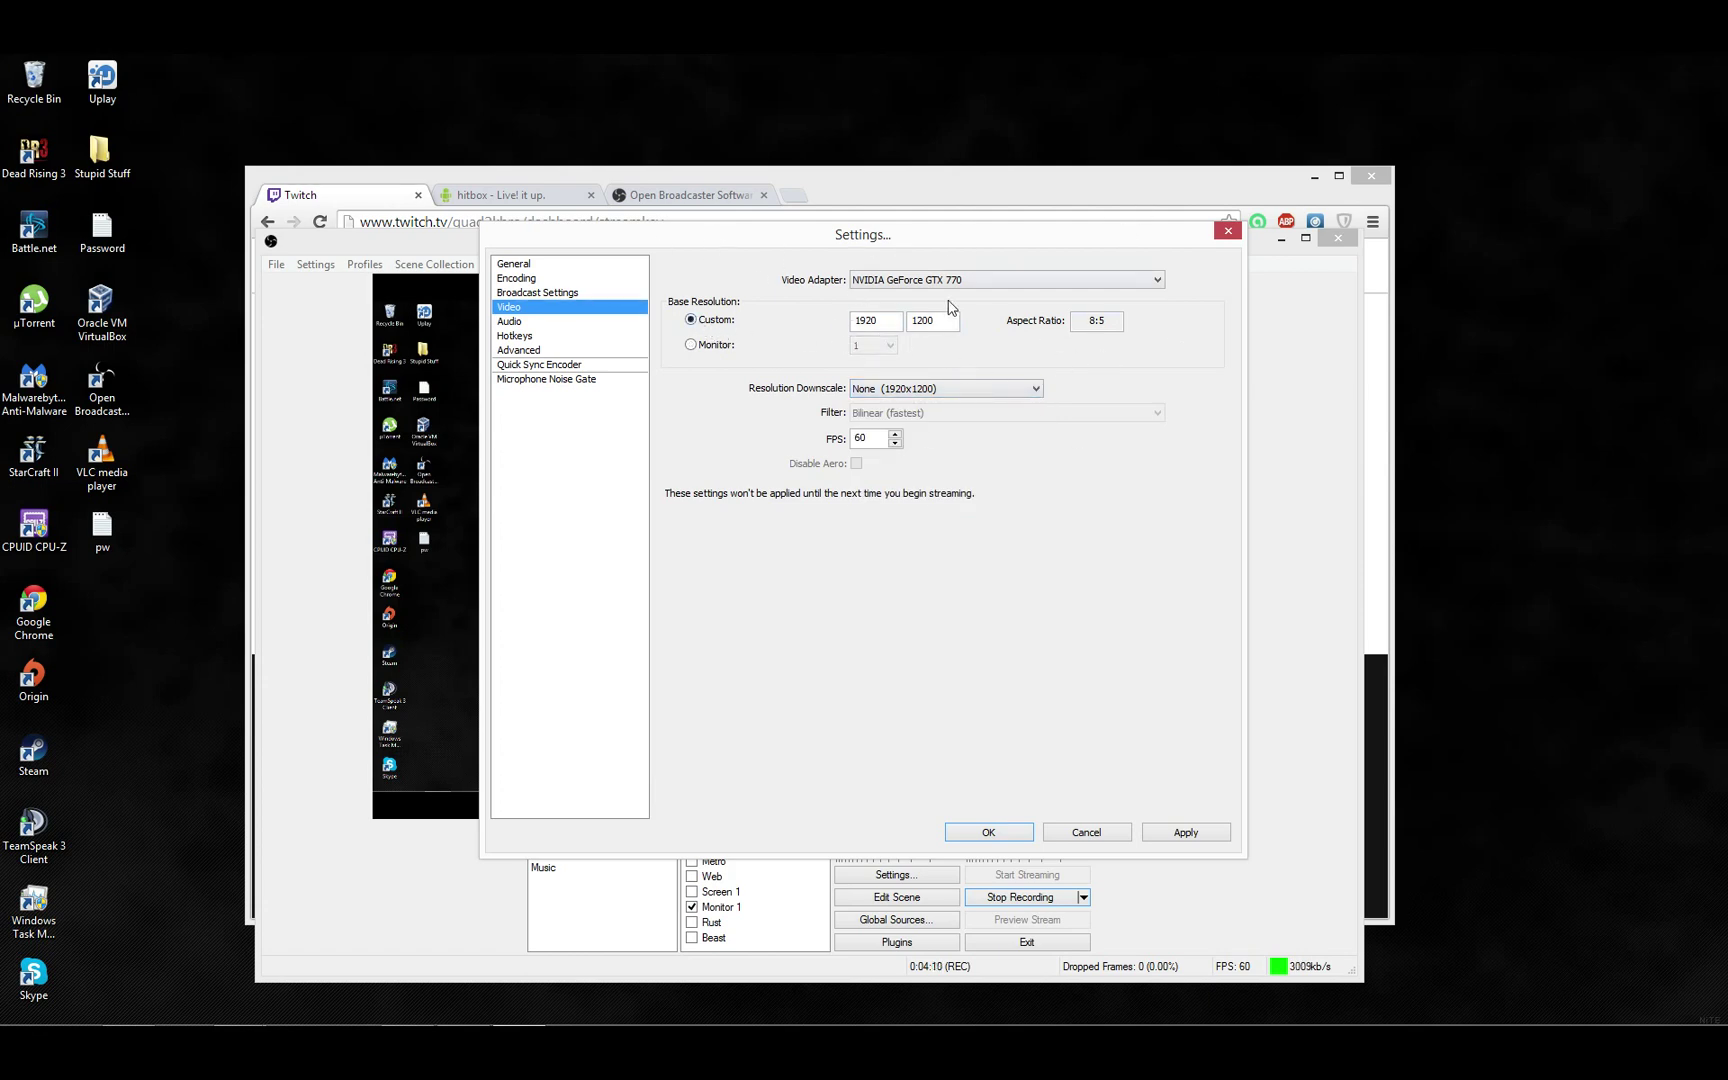
- On the Audio page, step Desktop Boost down to 1 and lower the Mic/Aux Boost
{"action": "left_click", "coordinate": [518, 326]}
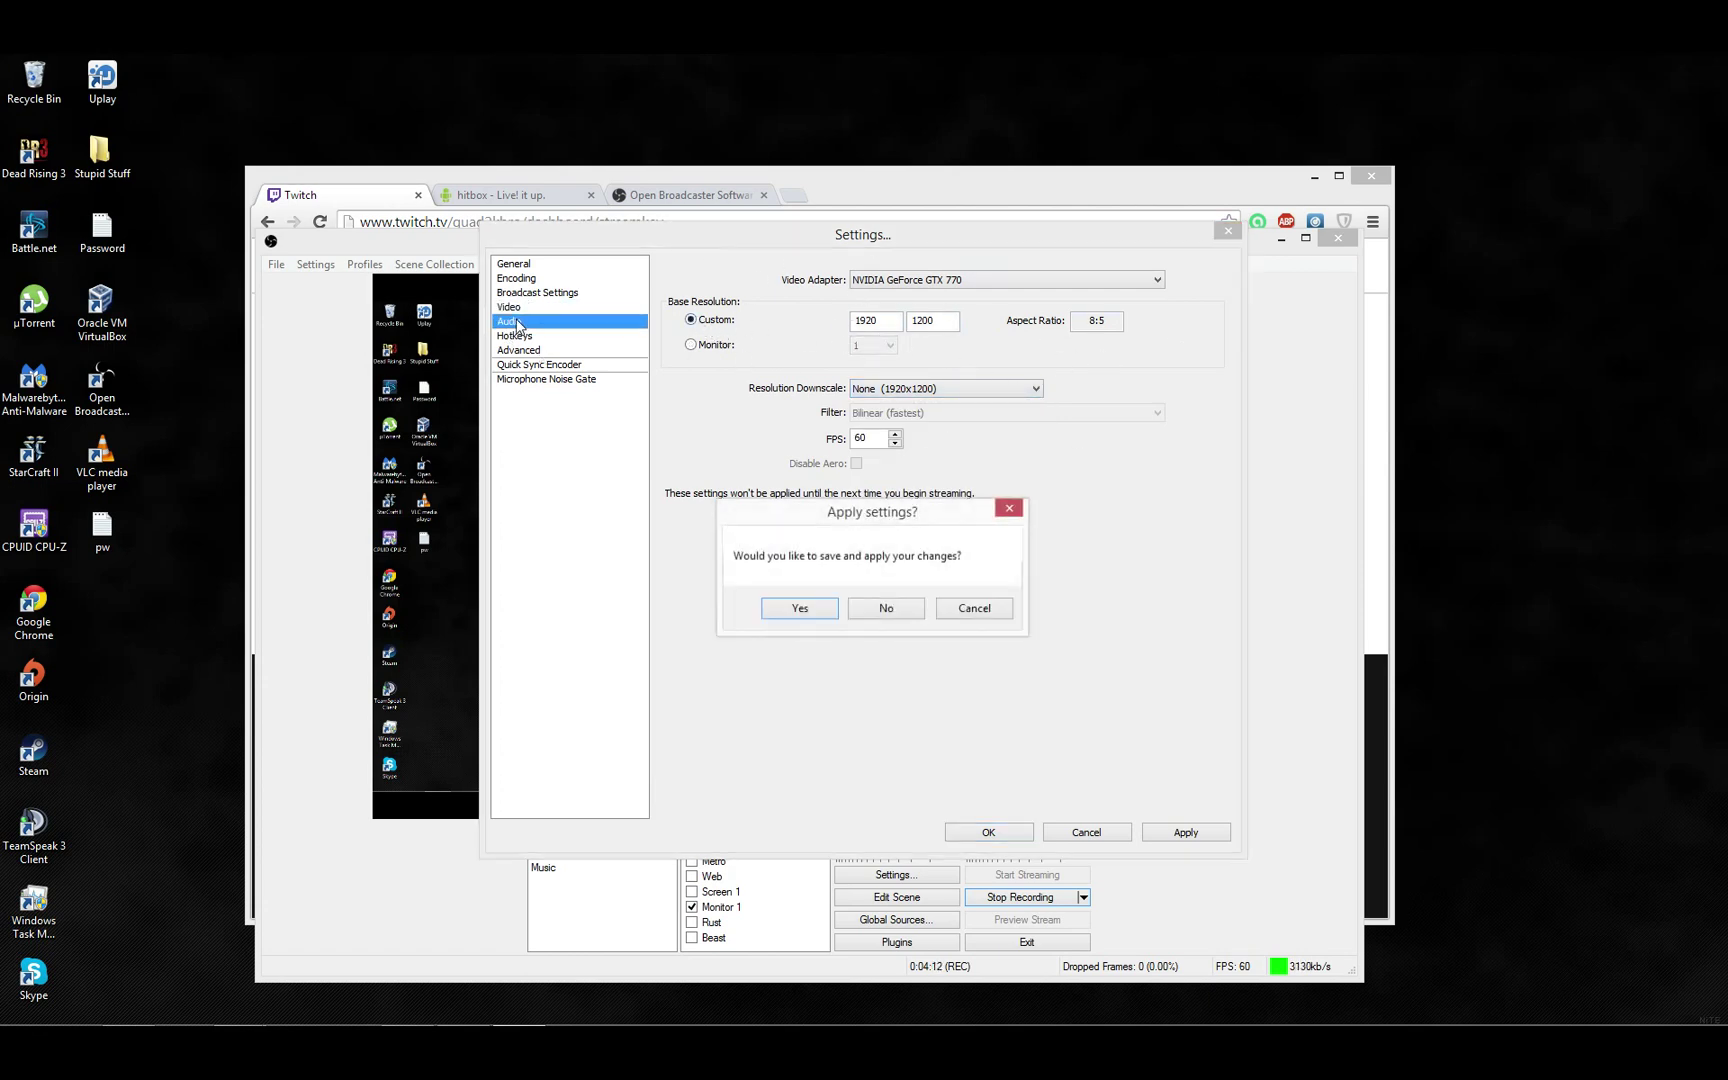
{"action": "left_click", "coordinate": [887, 600]}
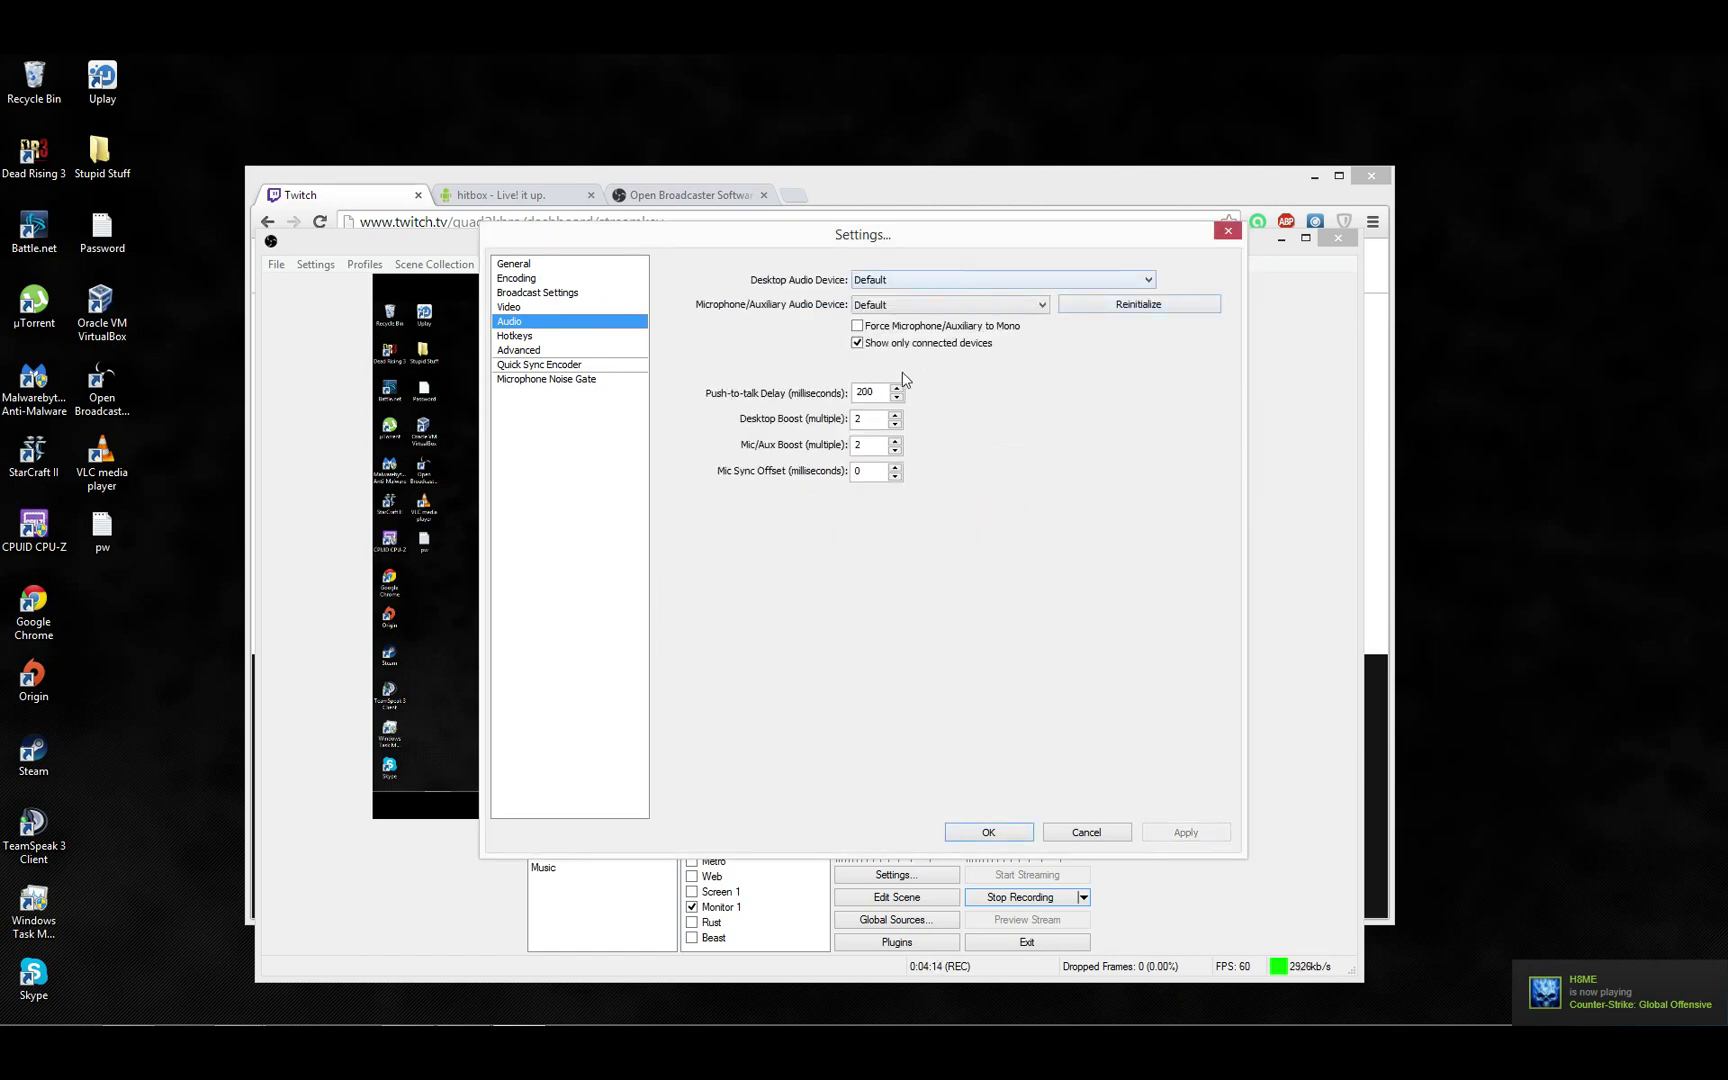
{"action": "left_click", "coordinate": [893, 424]}
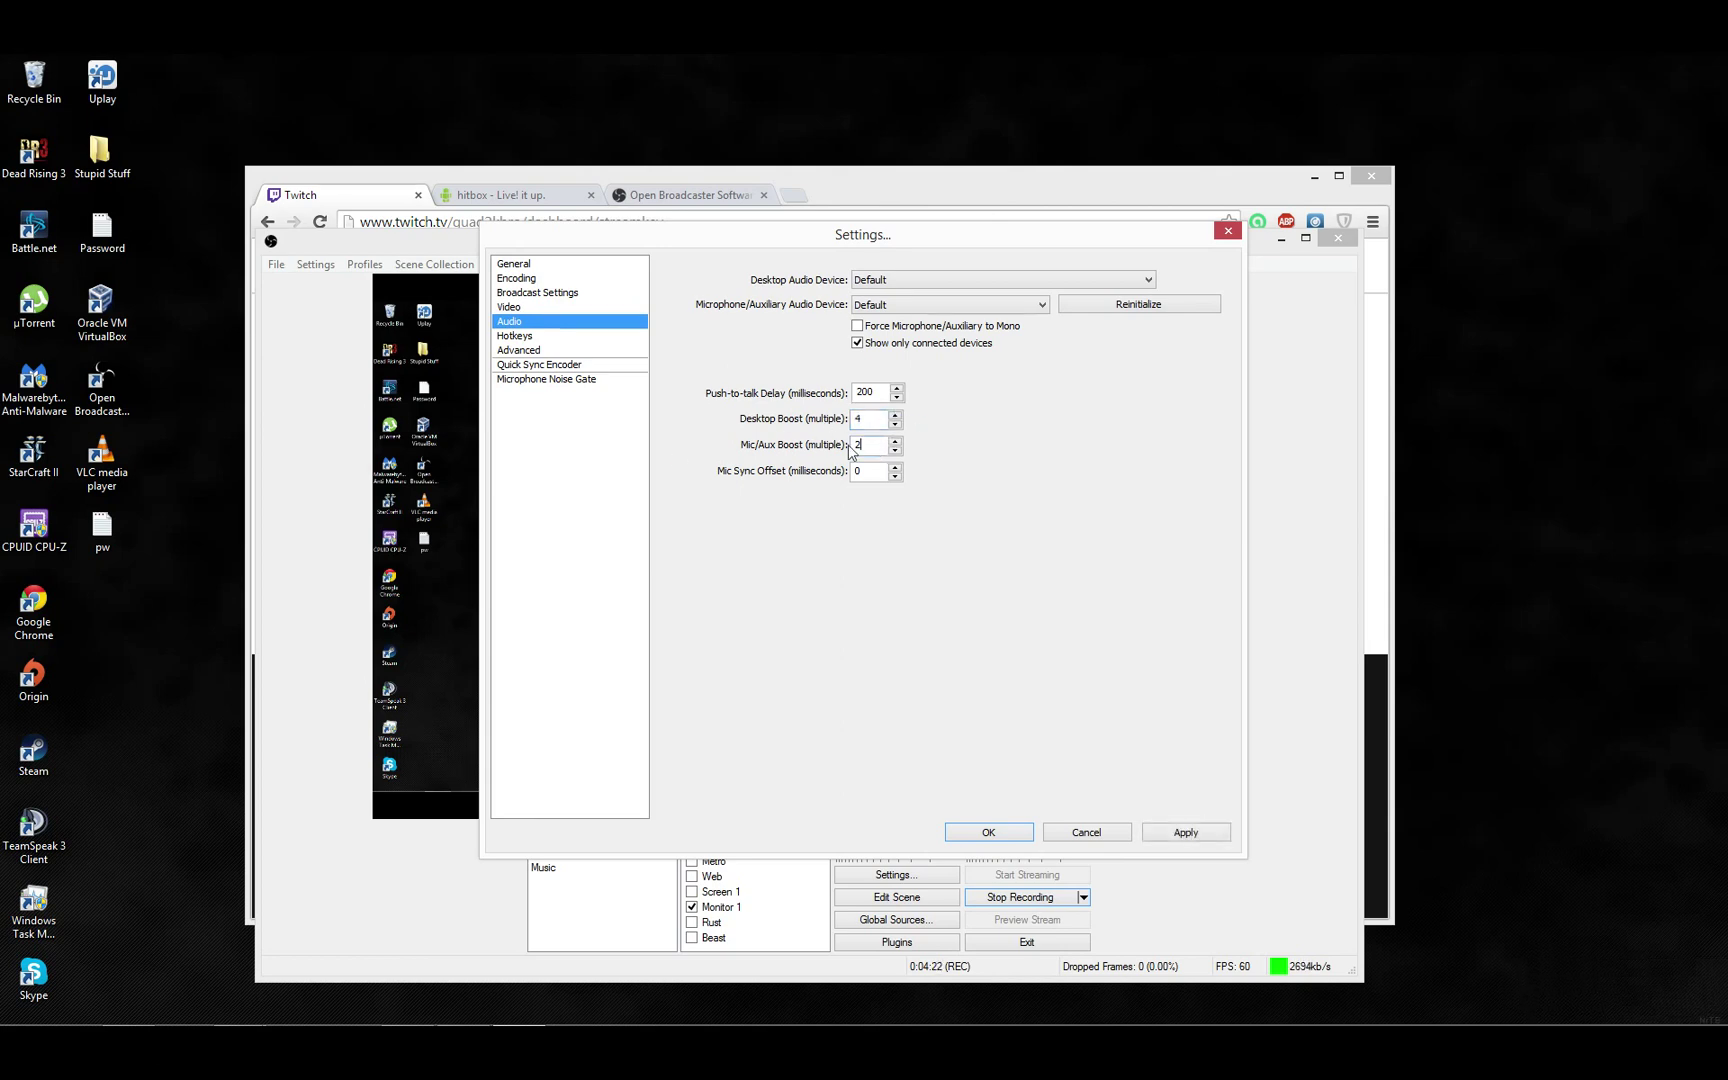
{"action": "left_click", "coordinate": [895, 450]}
{"action": "left_click", "coordinate": [895, 423]}
{"action": "left_click", "coordinate": [895, 450]}
{"action": "left_click", "coordinate": [519, 340]}
- Discard the audio boost changes and move the Settings dialog aside to uncover the OBS title
{"action": "left_click", "coordinate": [887, 606]}
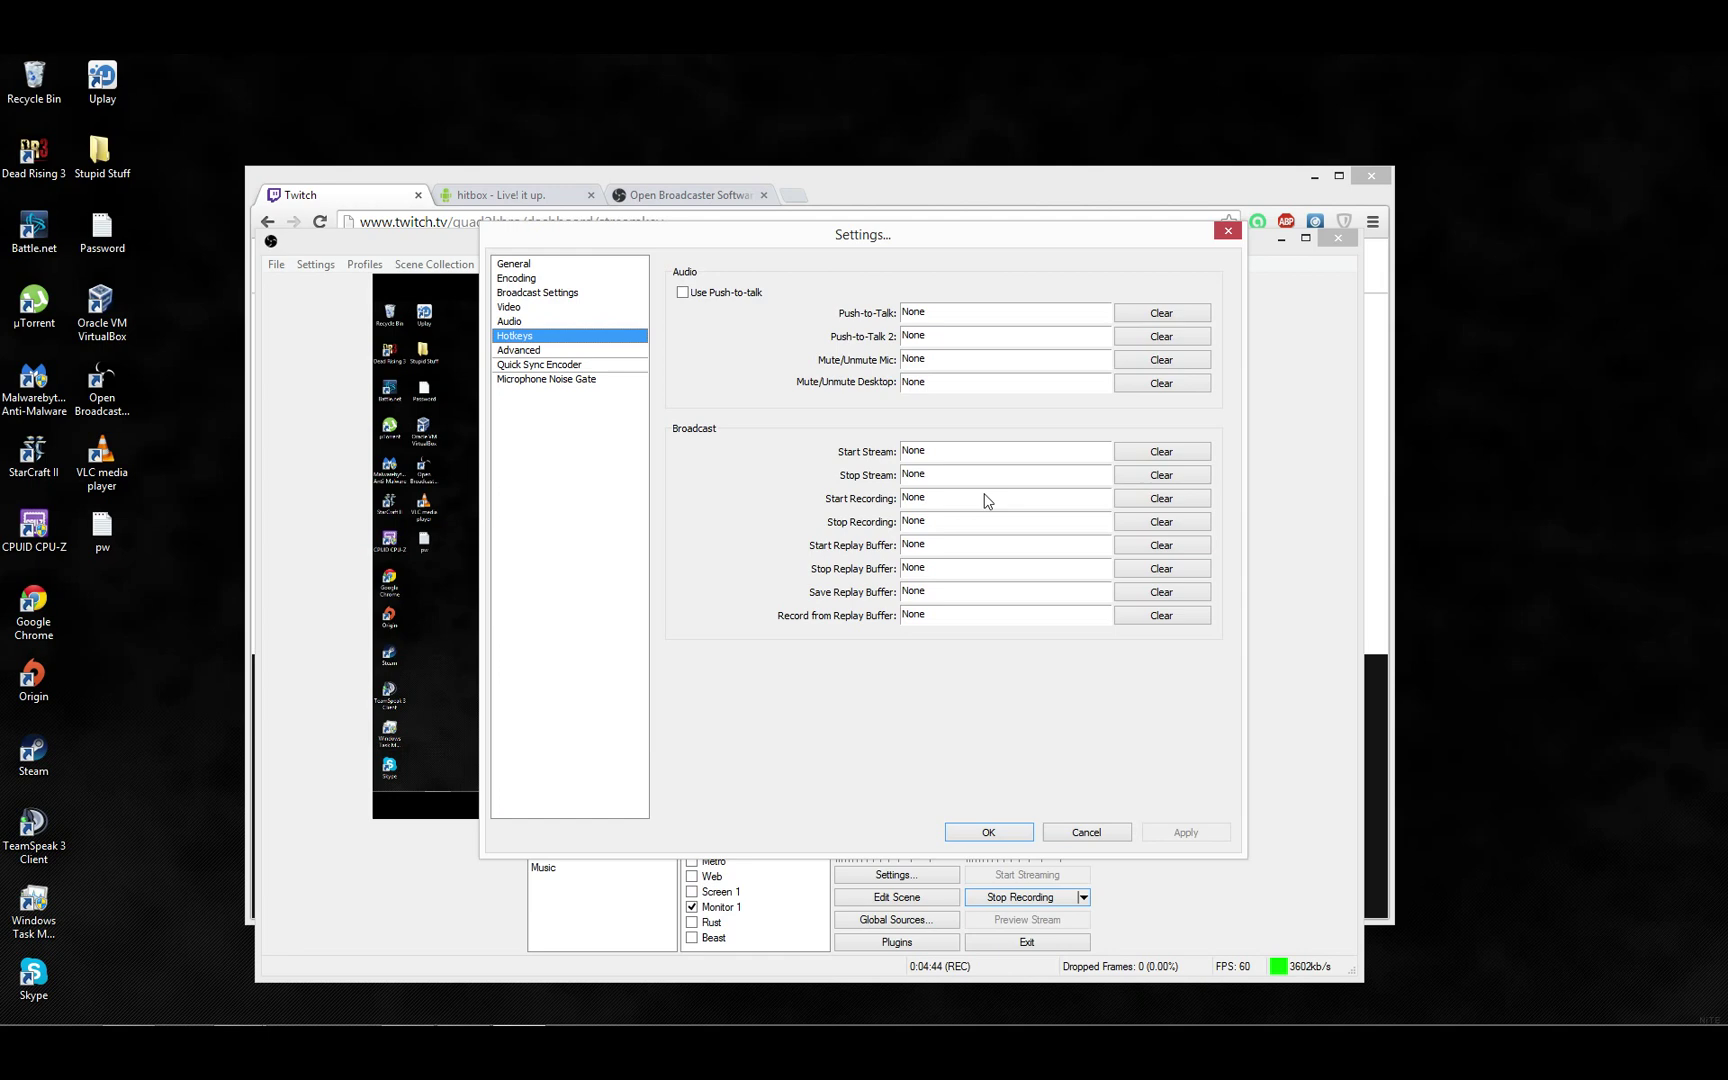
{"action": "left_click_drag", "start_coordinate": [843, 240], "coordinate": [798, 294]}
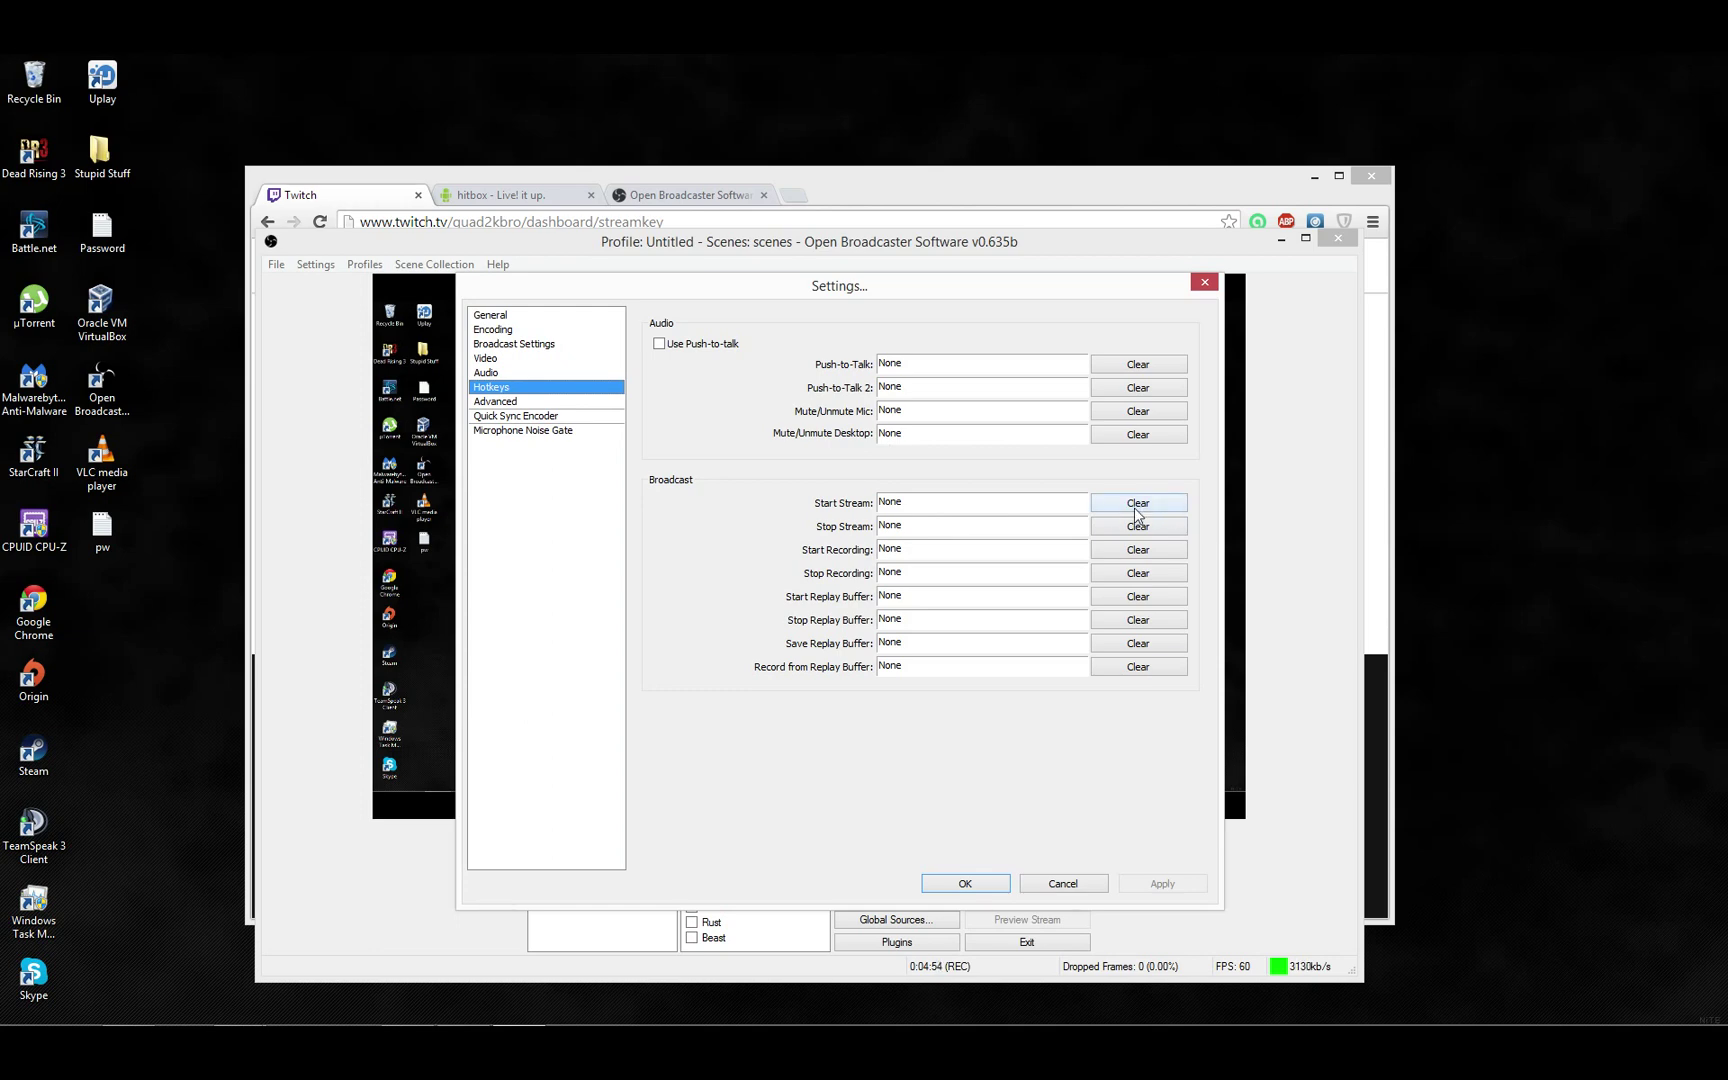
- On the Advanced page, try Above Normal process priority, then return it to Normal
{"action": "left_click", "coordinate": [521, 404]}
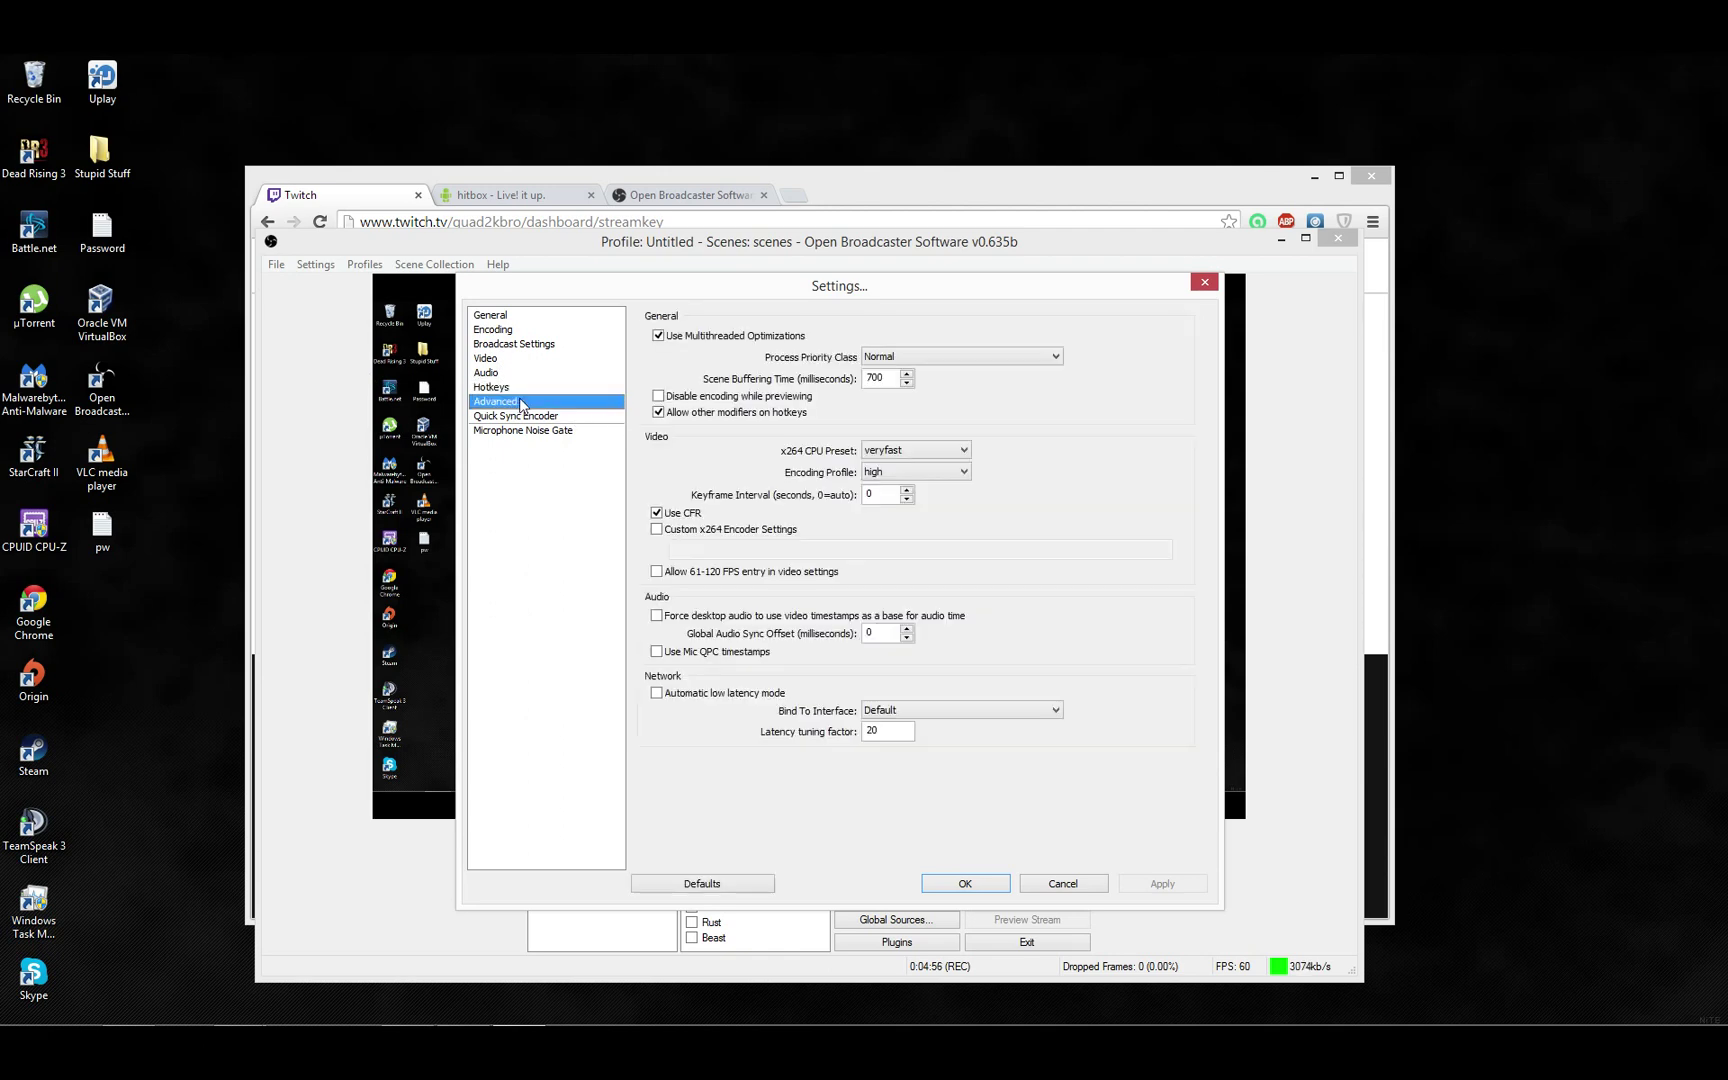
{"action": "left_click", "coordinate": [957, 360]}
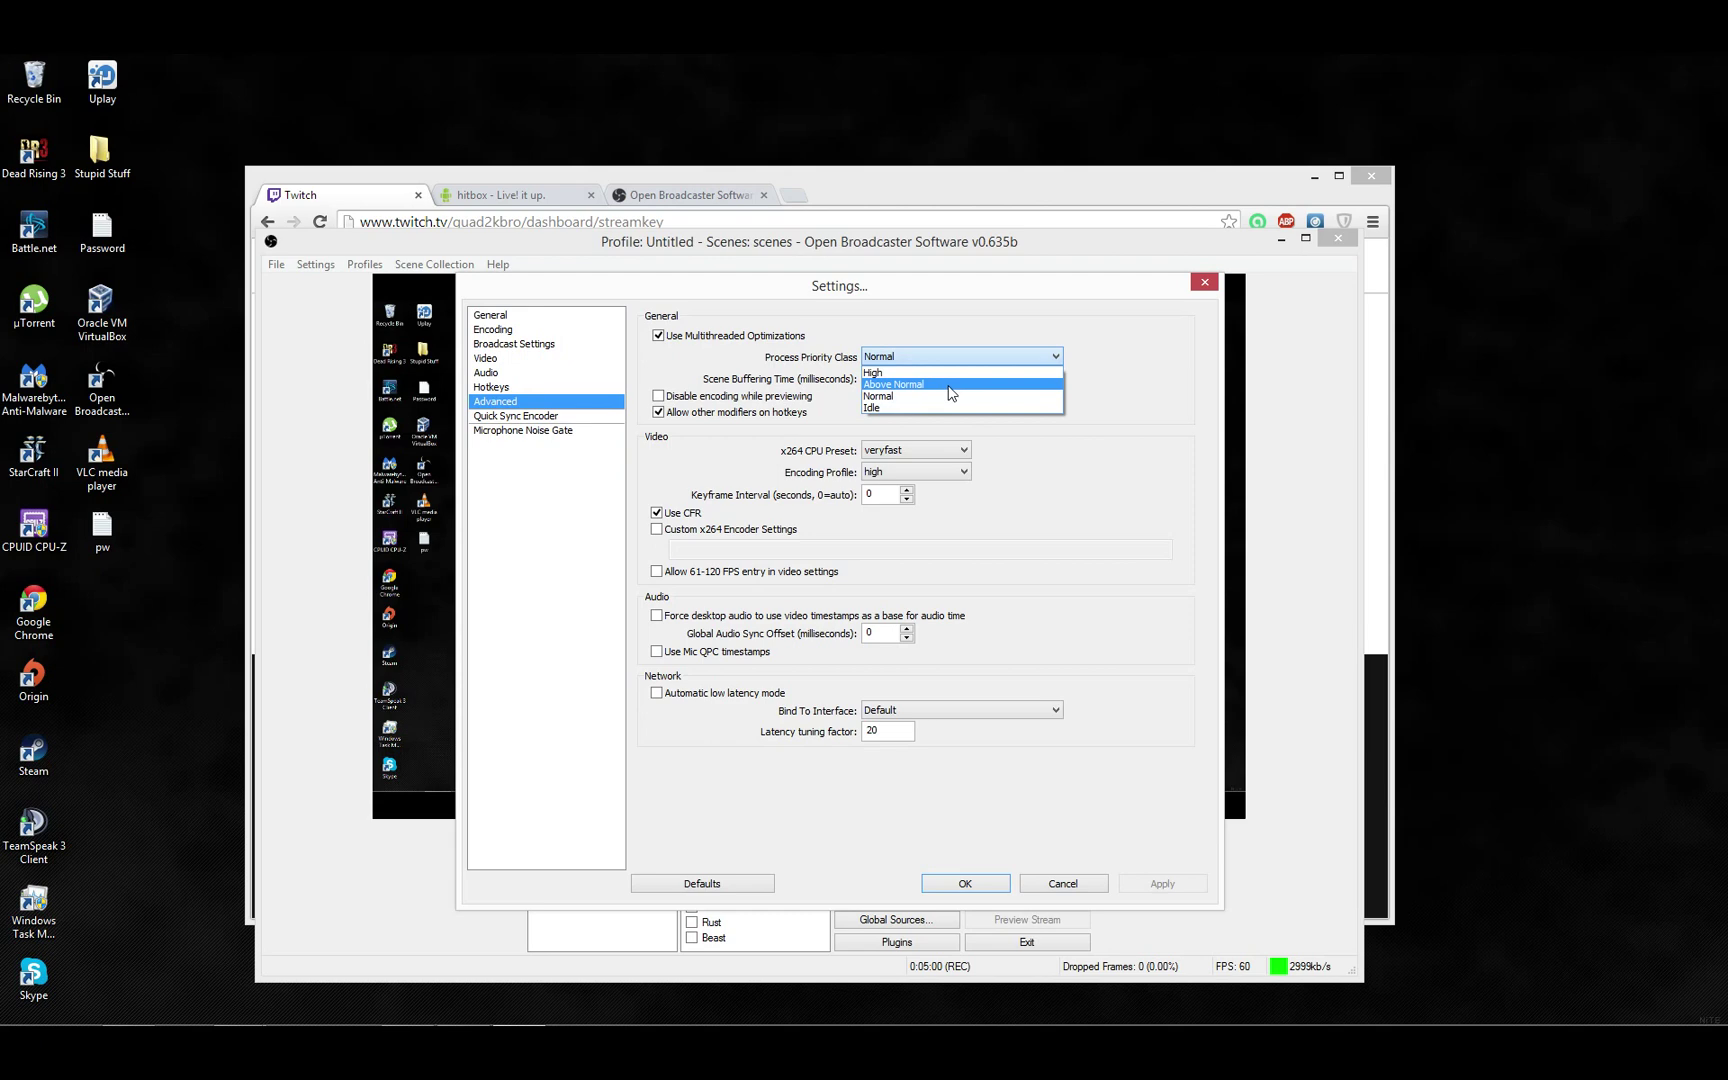
{"action": "left_click", "coordinate": [905, 384]}
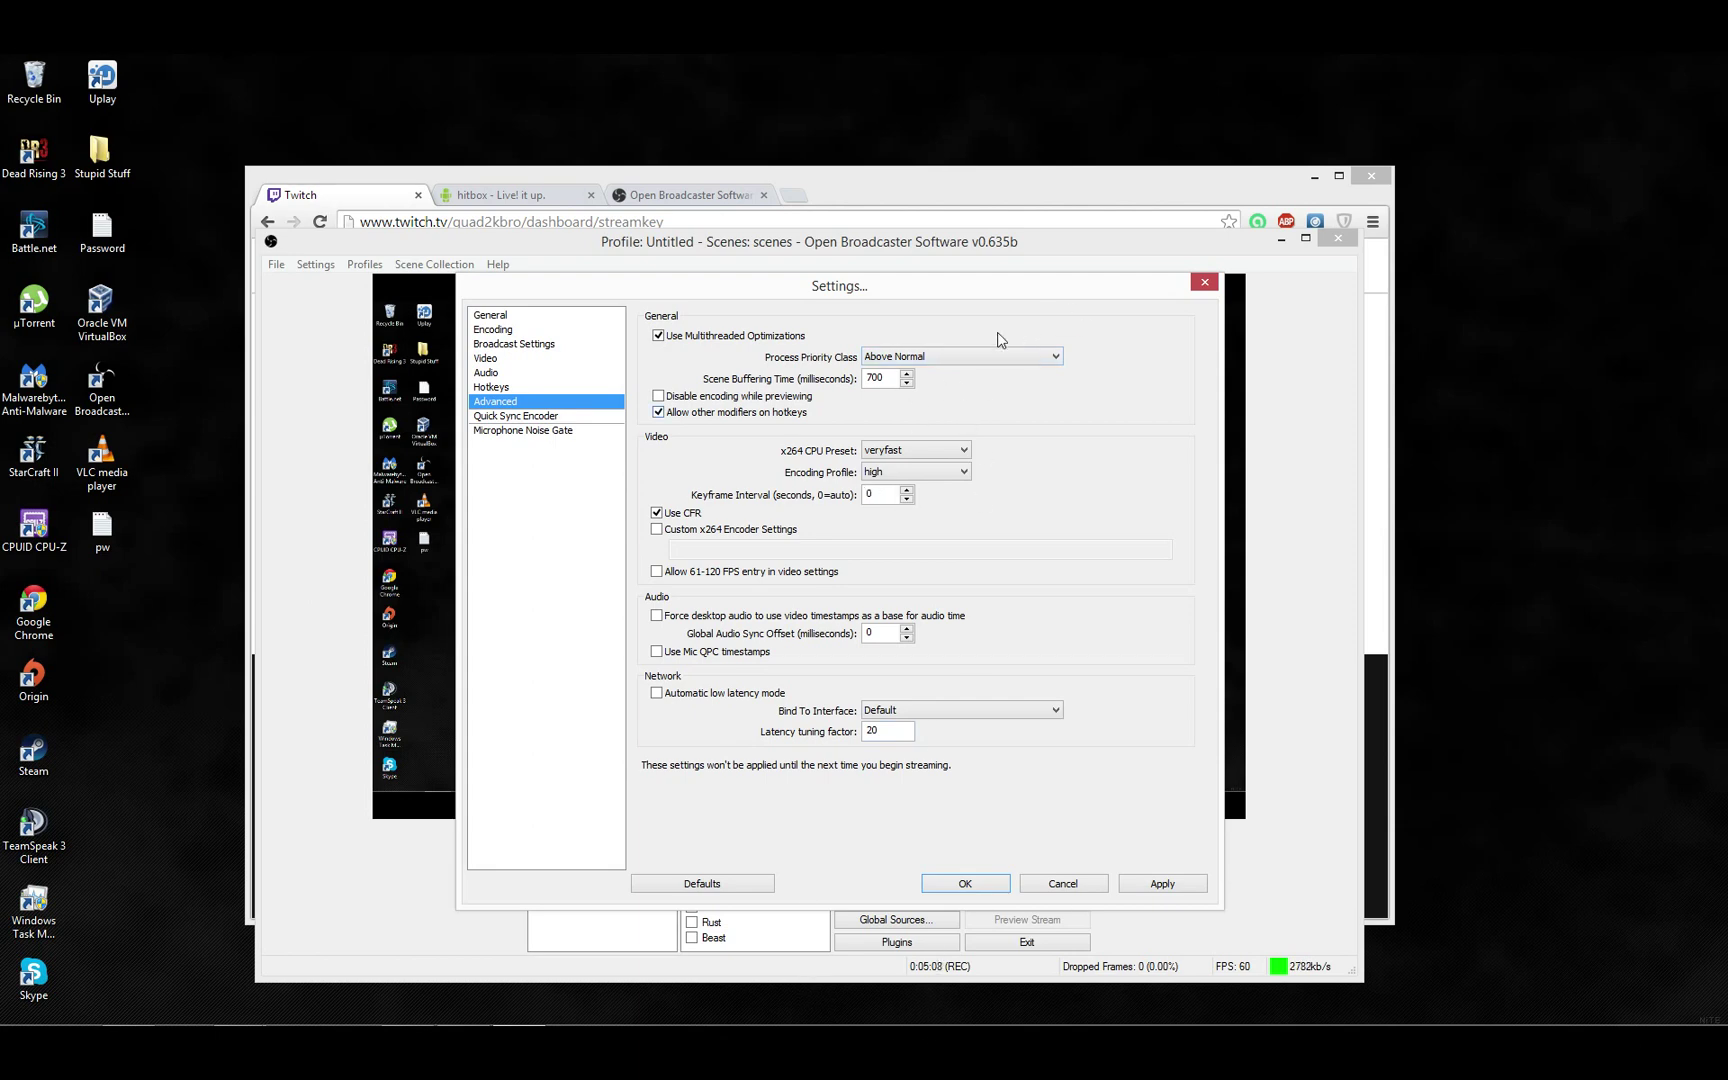
{"action": "left_click", "coordinate": [950, 364]}
{"action": "left_click", "coordinate": [927, 397]}
- Keep the x264 CPU preset at veryfast and the encoding profile at high
{"action": "left_click", "coordinate": [898, 455]}
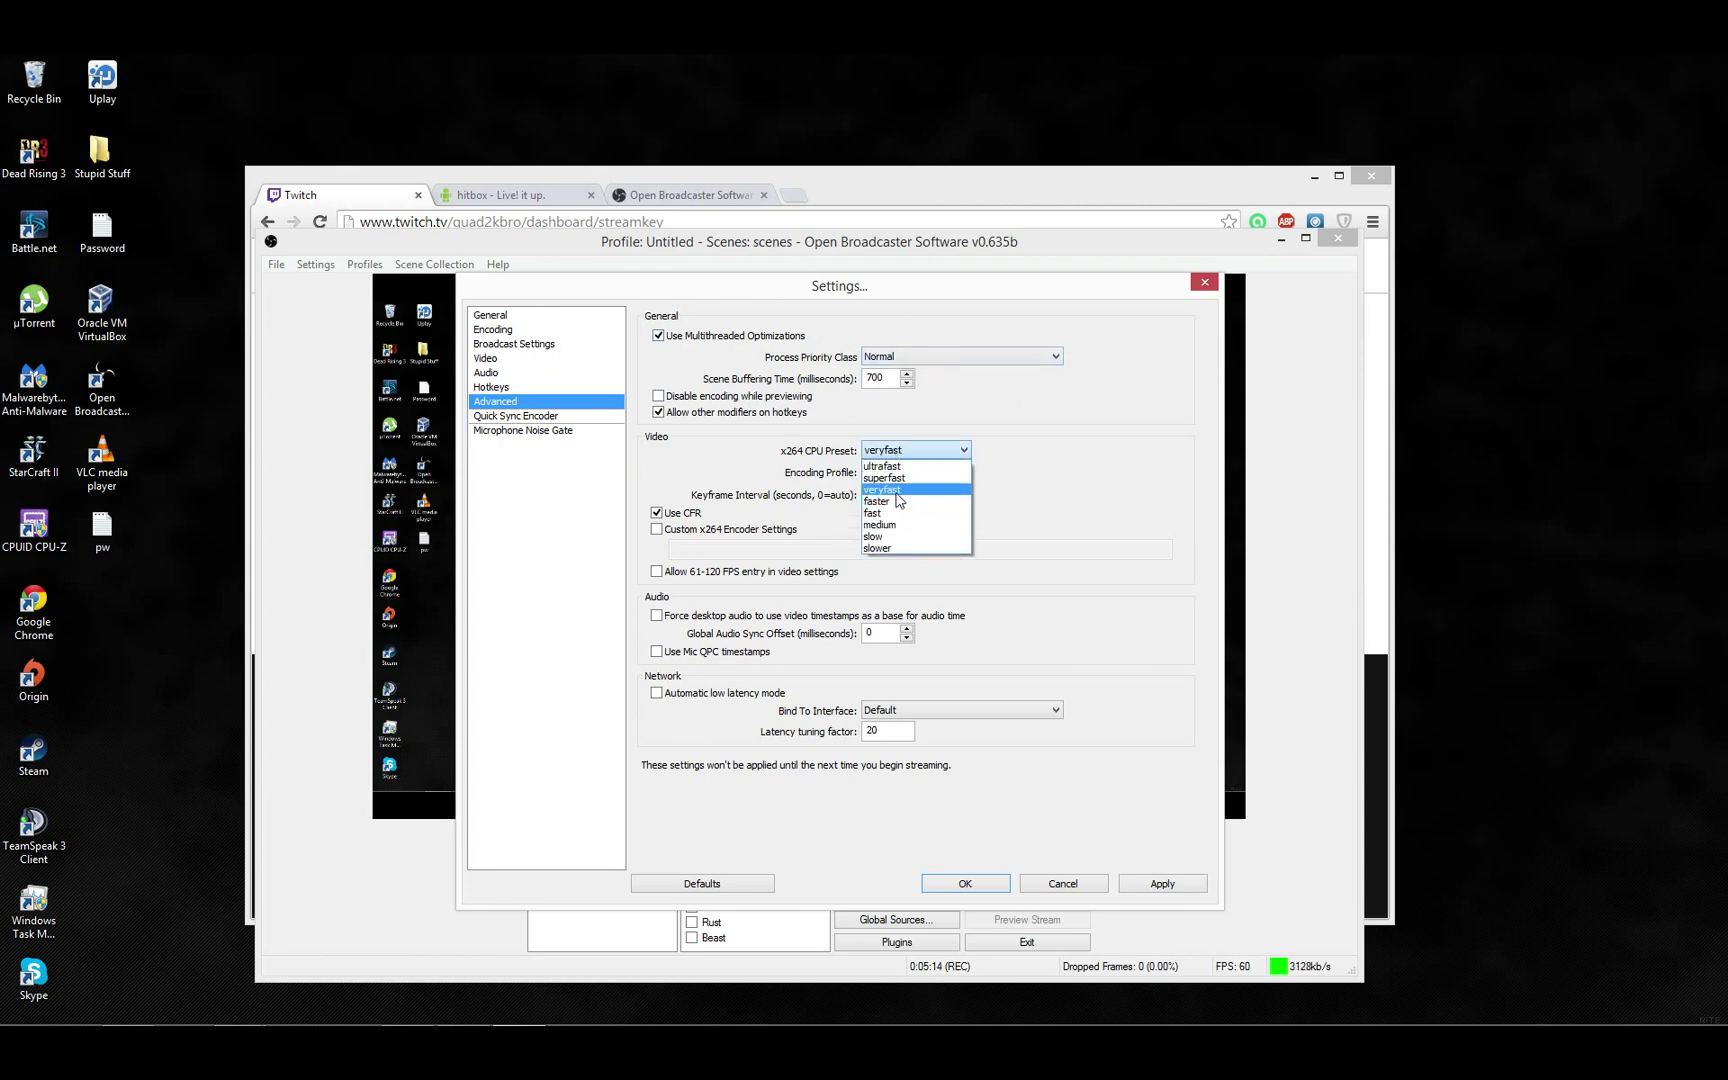
{"action": "left_click", "coordinate": [958, 455]}
{"action": "left_click", "coordinate": [908, 474]}
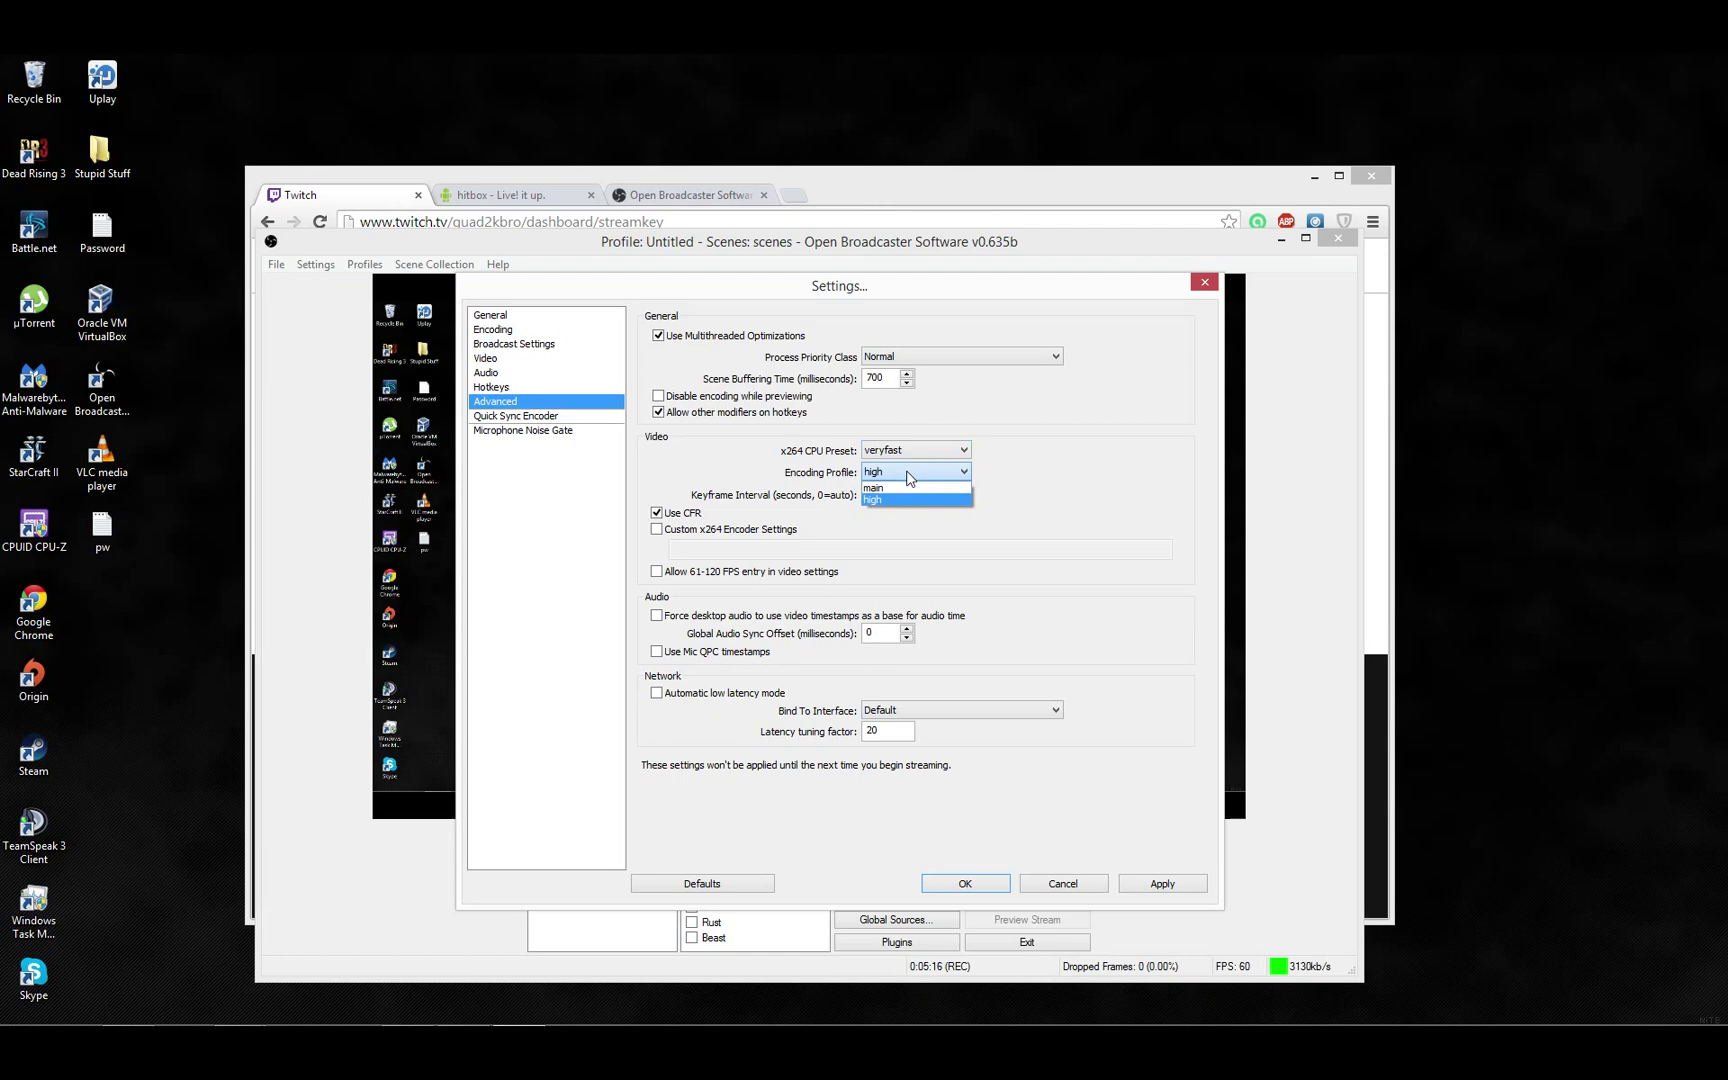
{"action": "left_click", "coordinate": [888, 503]}
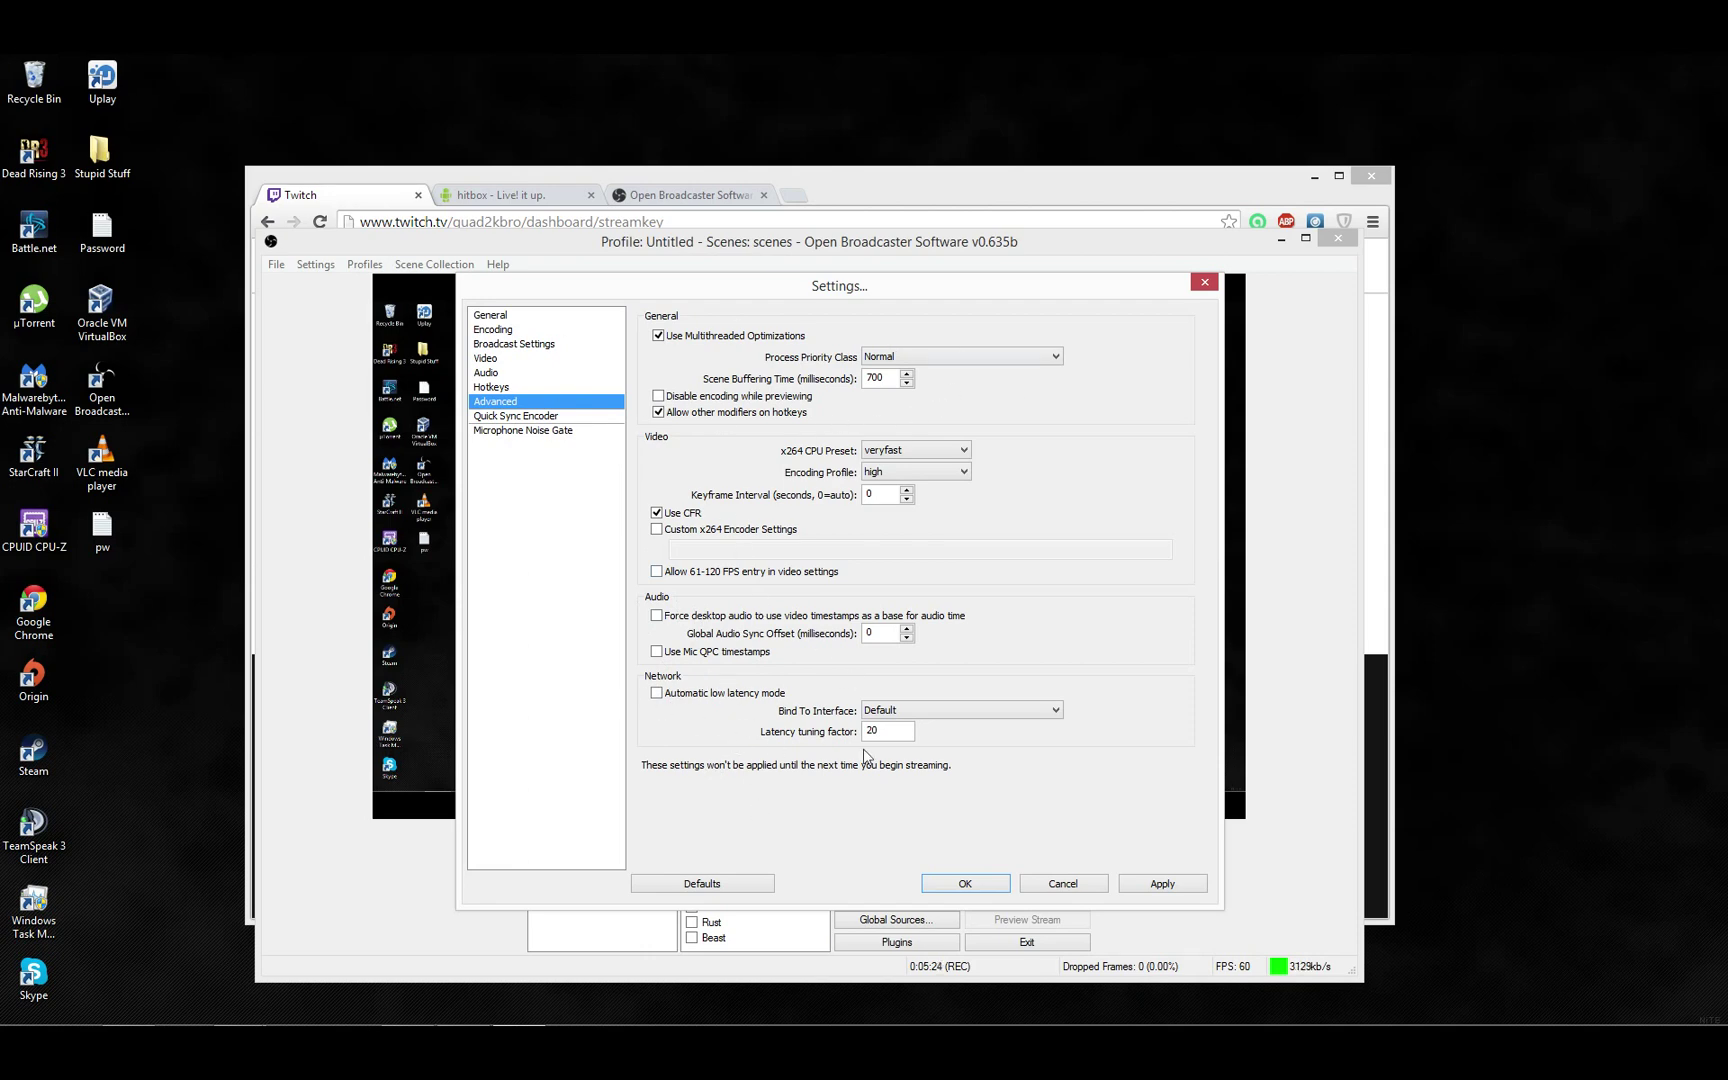
- Without applying changes, set the Noise Gate close threshold near -26 dB and open near -54 dB
{"action": "left_click", "coordinate": [518, 416]}
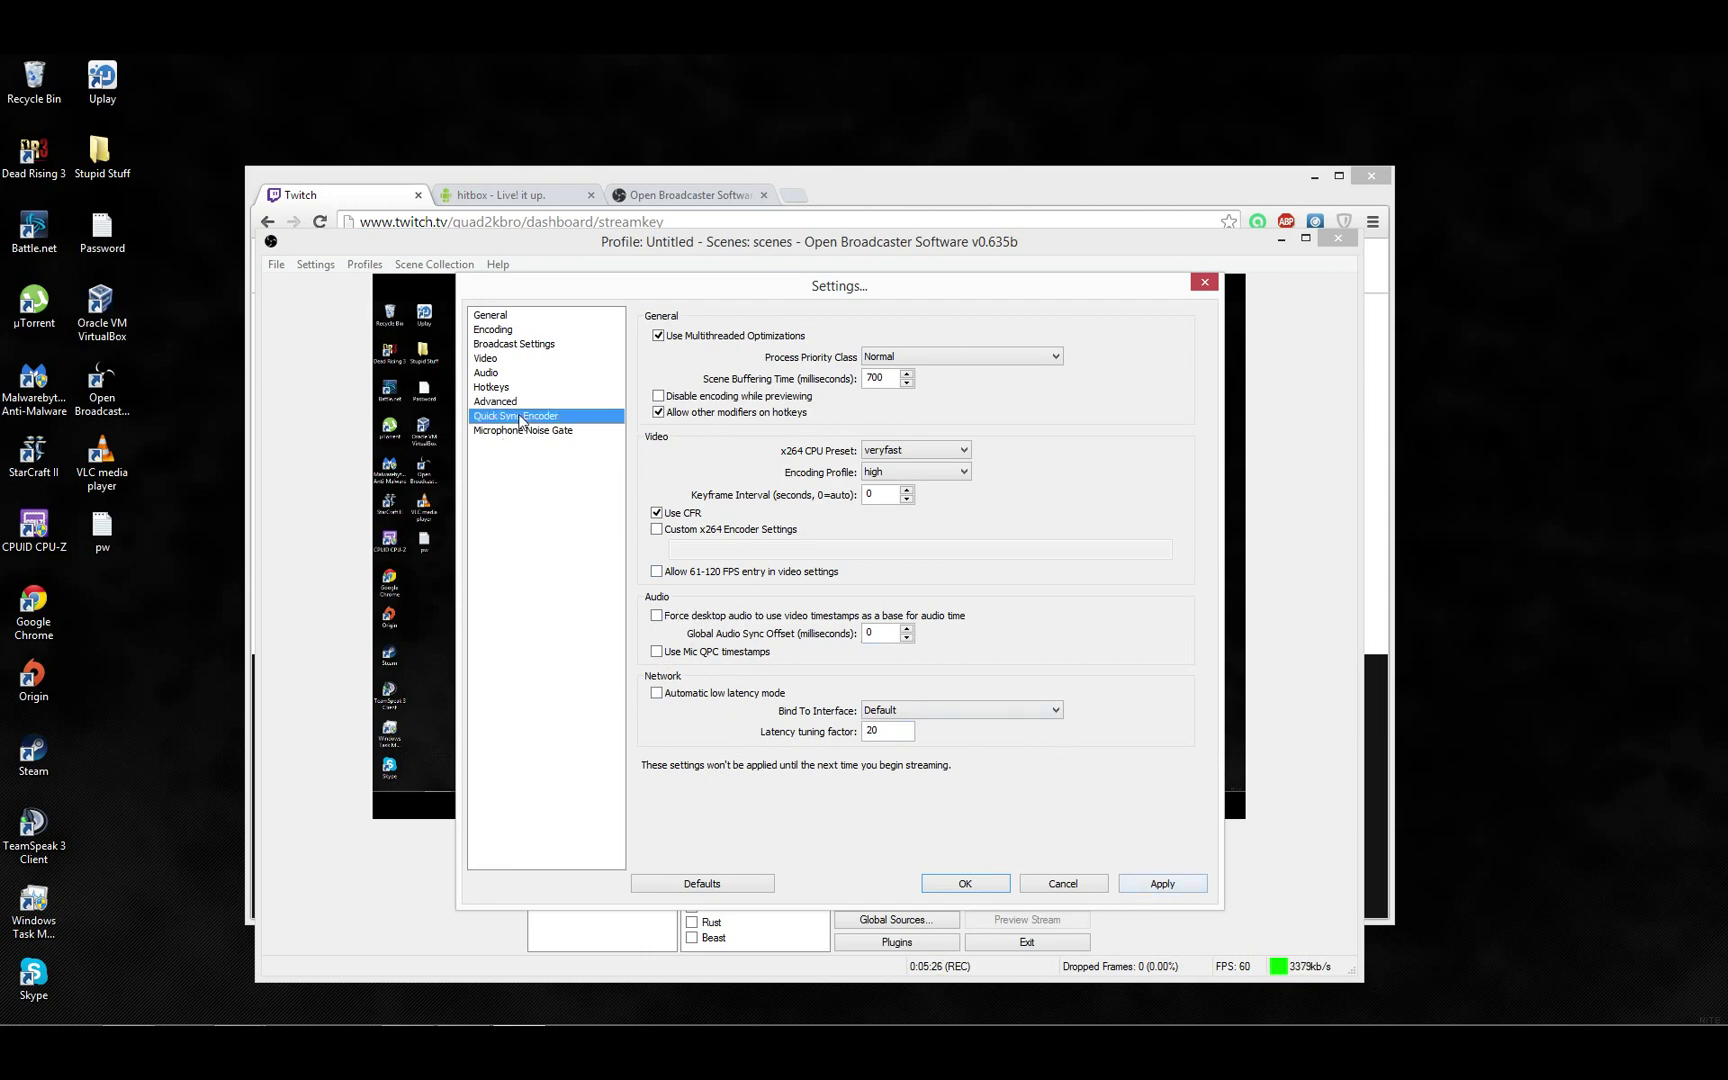
{"action": "left_click", "coordinate": [890, 609]}
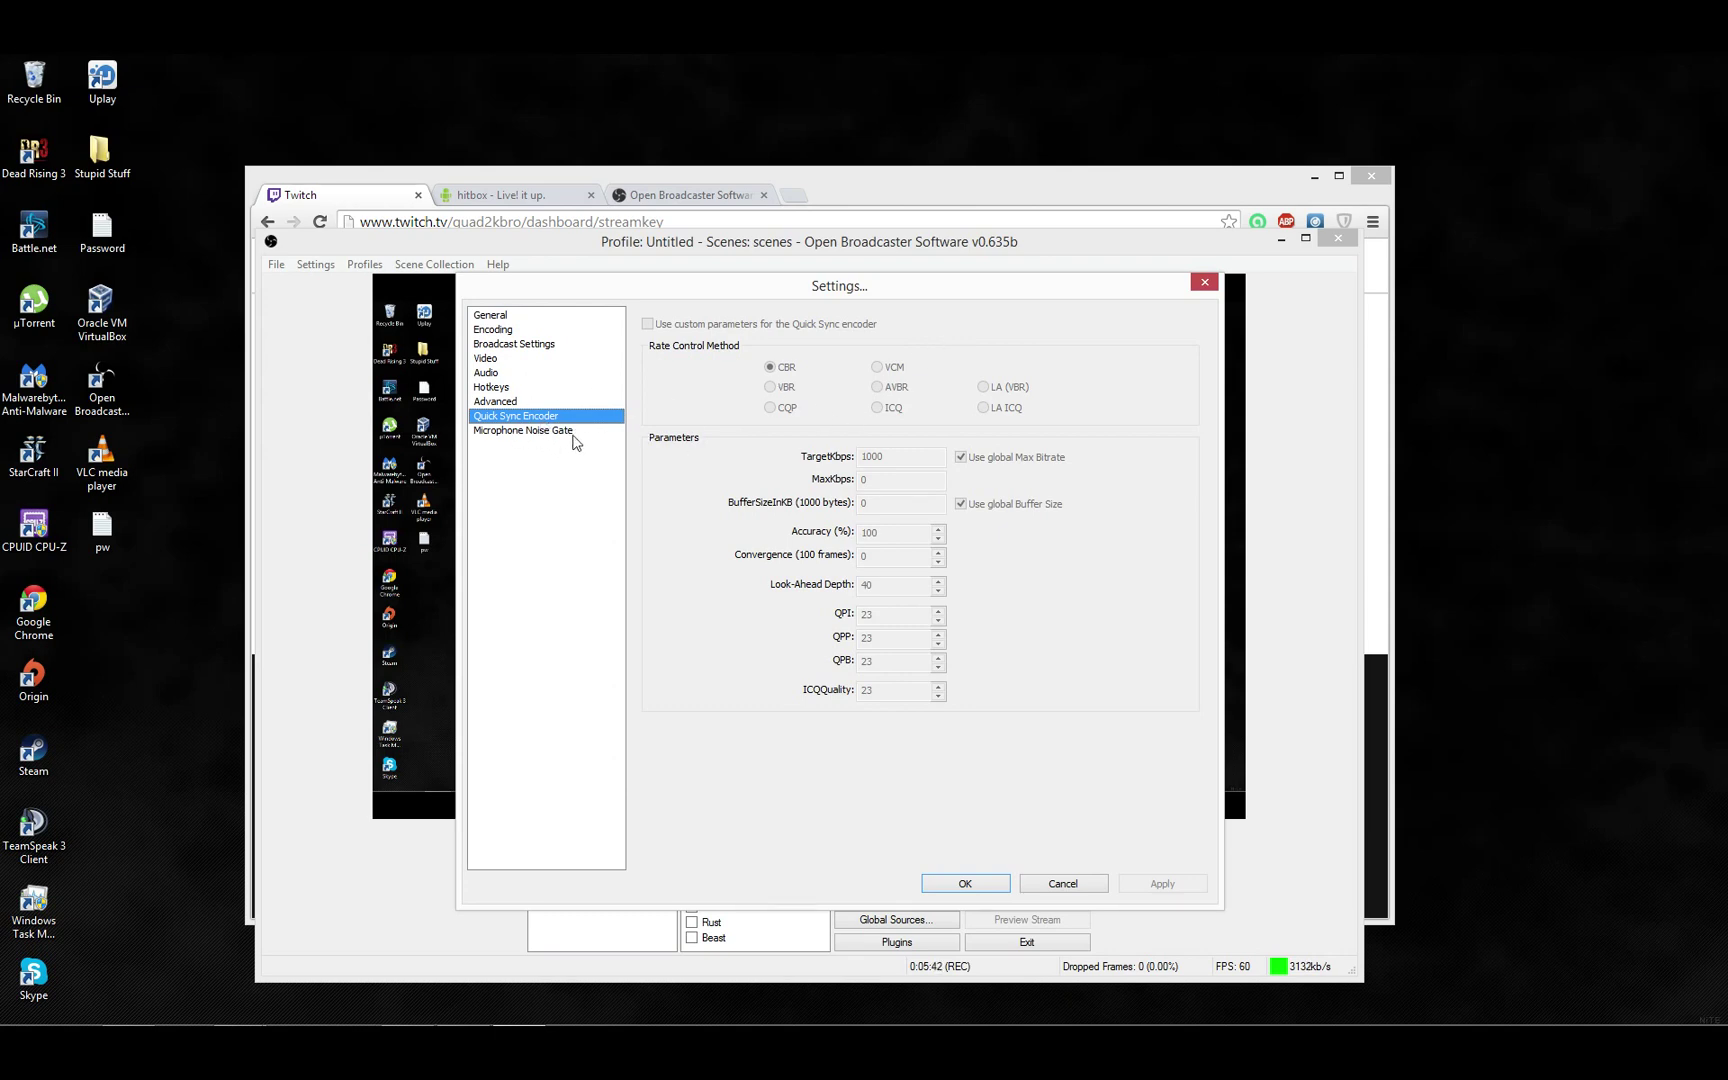
{"action": "left_click", "coordinate": [575, 441]}
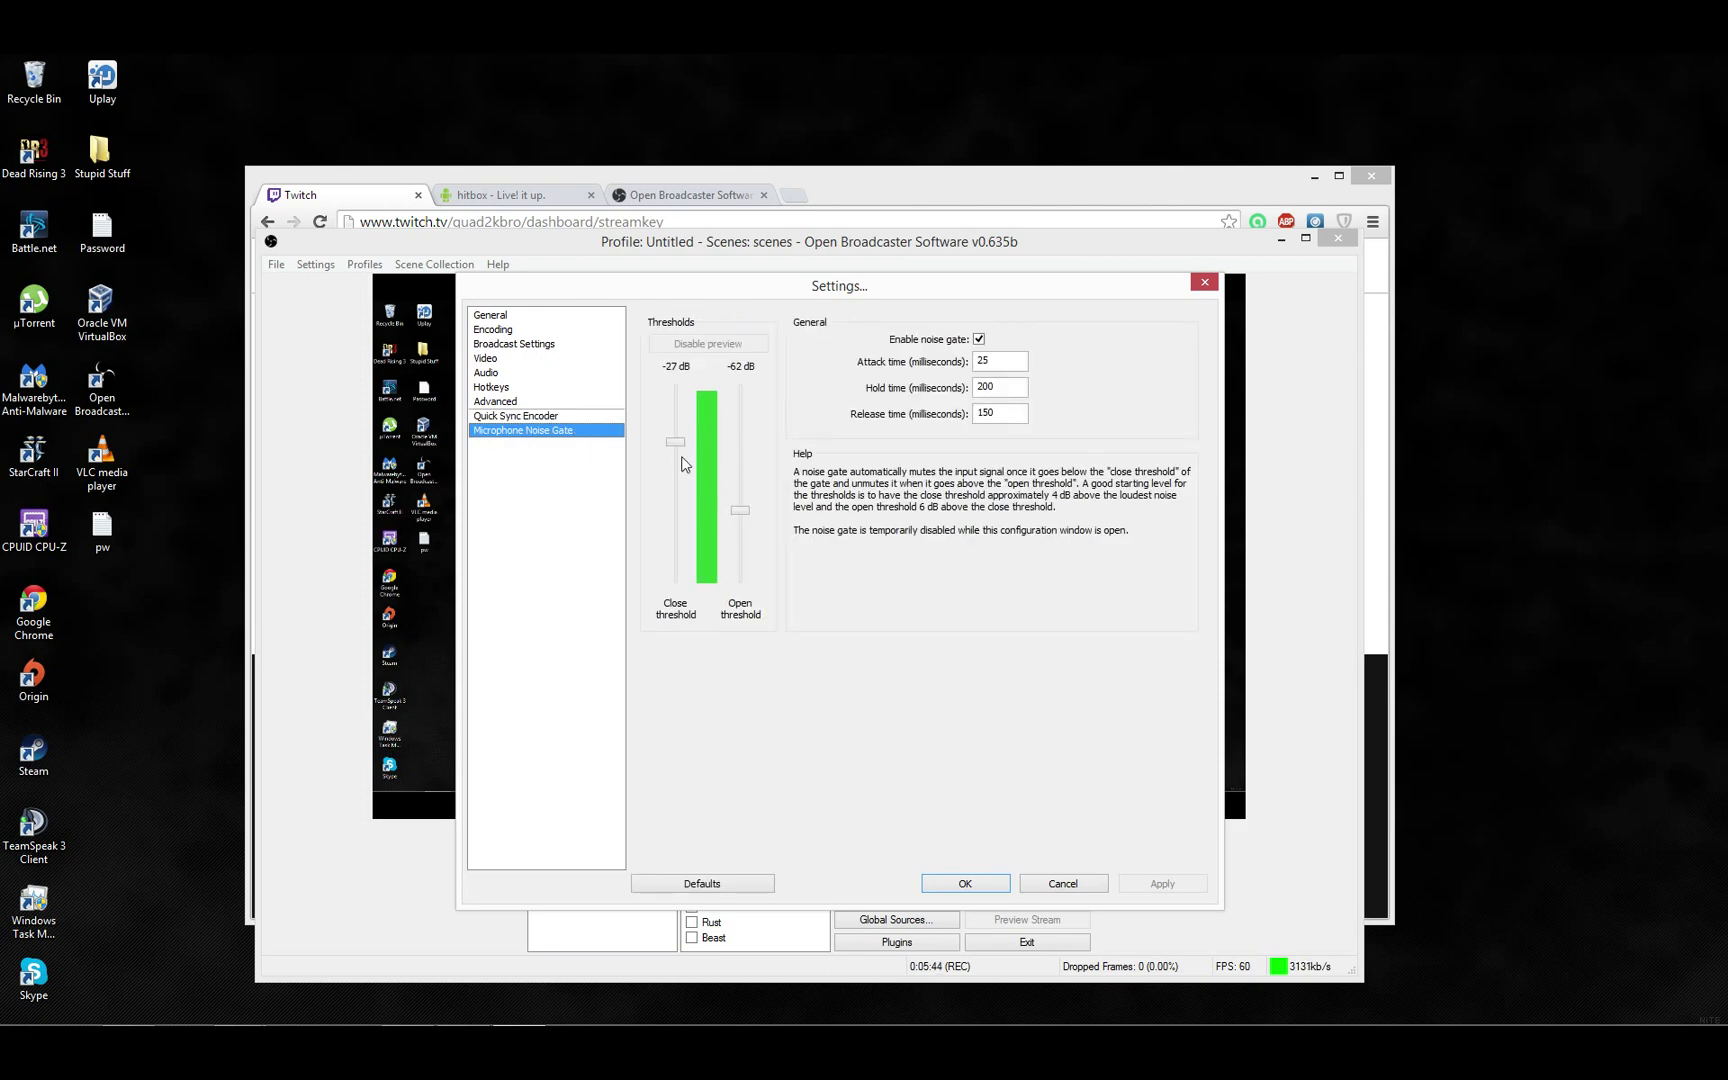
{"action": "left_click_drag", "start_coordinate": [740, 511], "coordinate": [745, 506]}
{"action": "left_click_drag", "start_coordinate": [745, 506], "coordinate": [742, 514]}
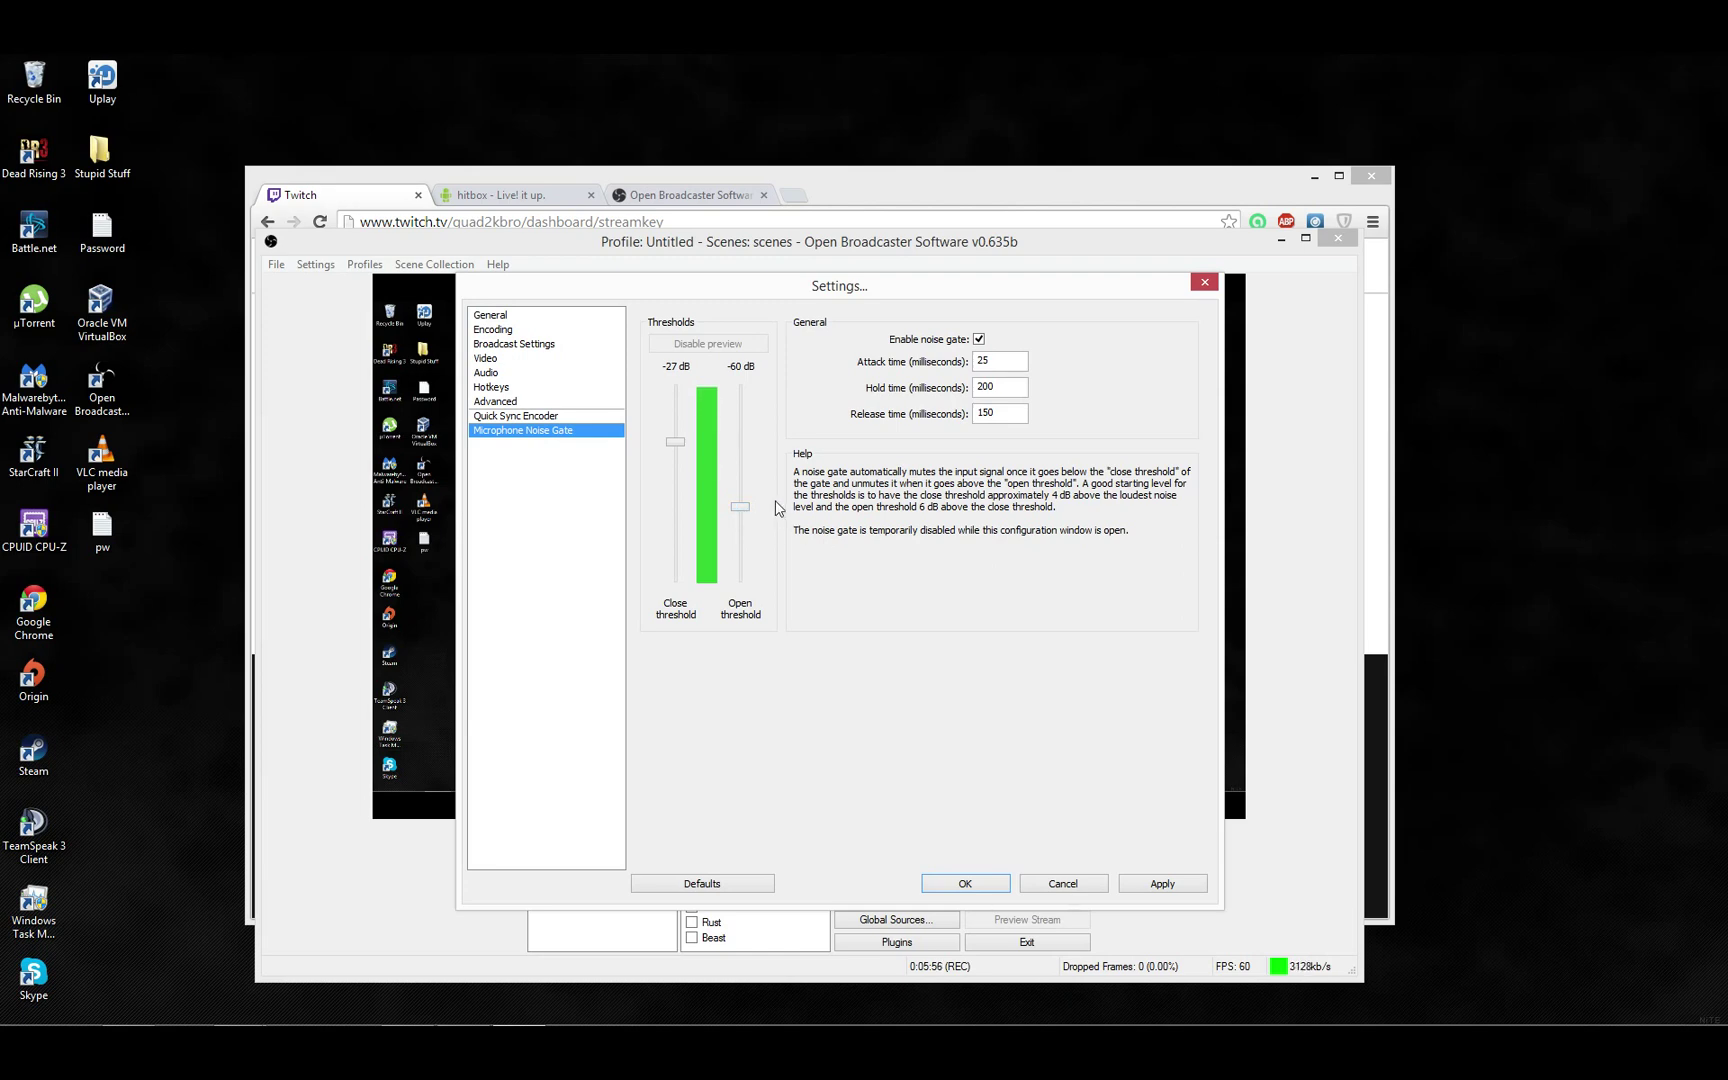
{"action": "mouse_move", "coordinate": [674, 441]}
{"action": "left_mouse_down"}
{"action": "mouse_move", "coordinate": [680, 421]}
{"action": "mouse_move", "coordinate": [678, 445]}
{"action": "left_mouse_up"}
{"action": "mouse_move", "coordinate": [741, 507]}
{"action": "left_mouse_down"}
{"action": "mouse_move", "coordinate": [746, 400]}
{"action": "mouse_move", "coordinate": [745, 496]}
{"action": "left_mouse_up"}
- Cancel Settings, then inspect the Scenes and Sources list context menus
{"action": "left_click", "coordinate": [1071, 883]}
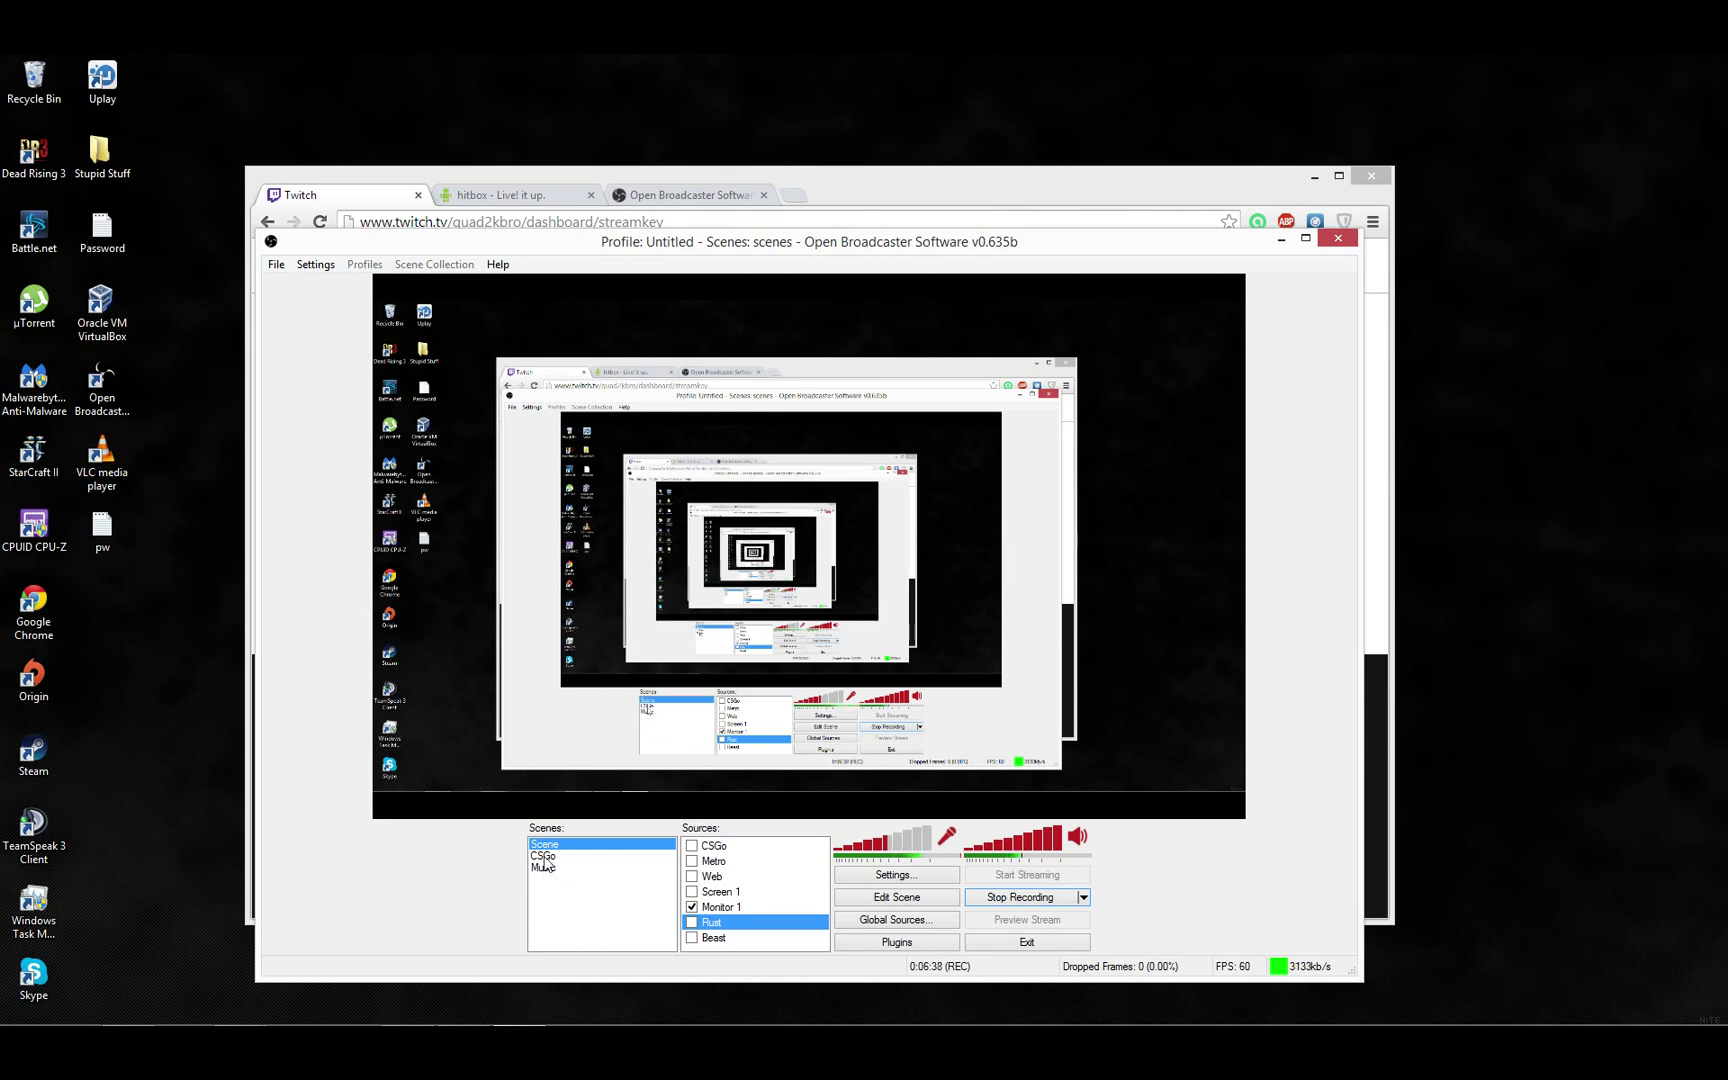
{"action": "right_click", "coordinate": [569, 843]}
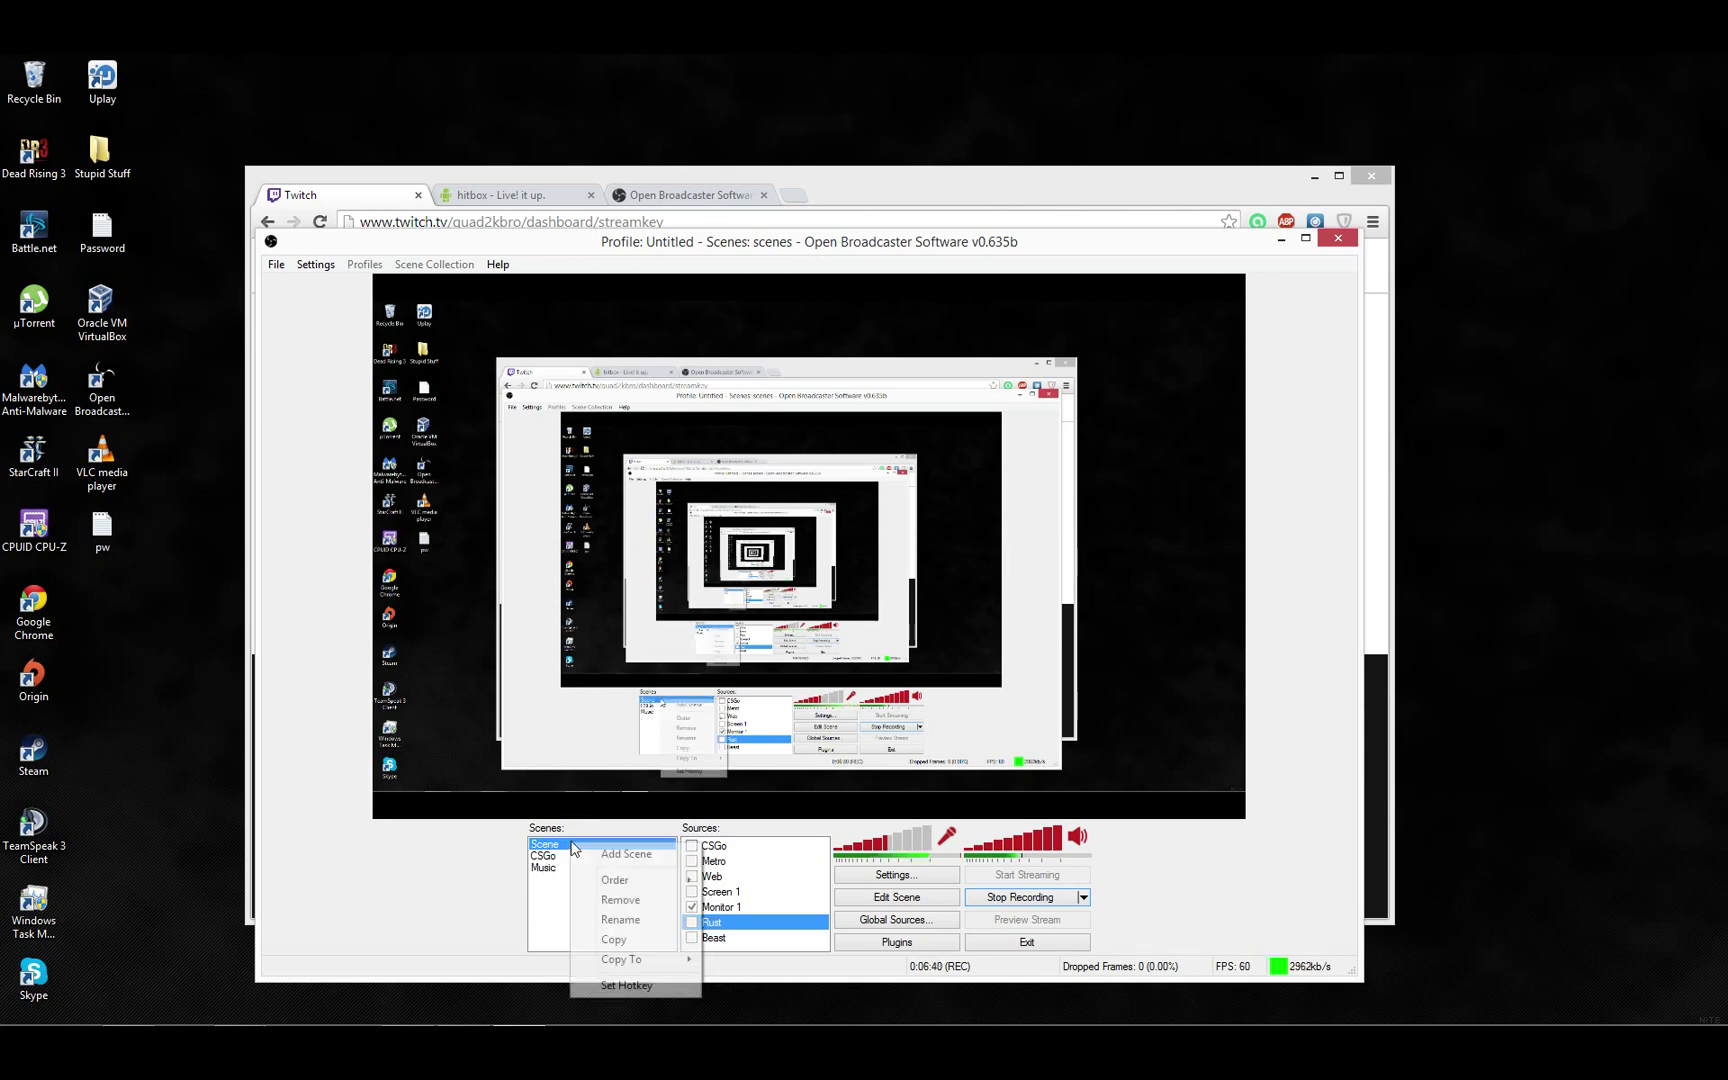
{"action": "left_click", "coordinate": [530, 922]}
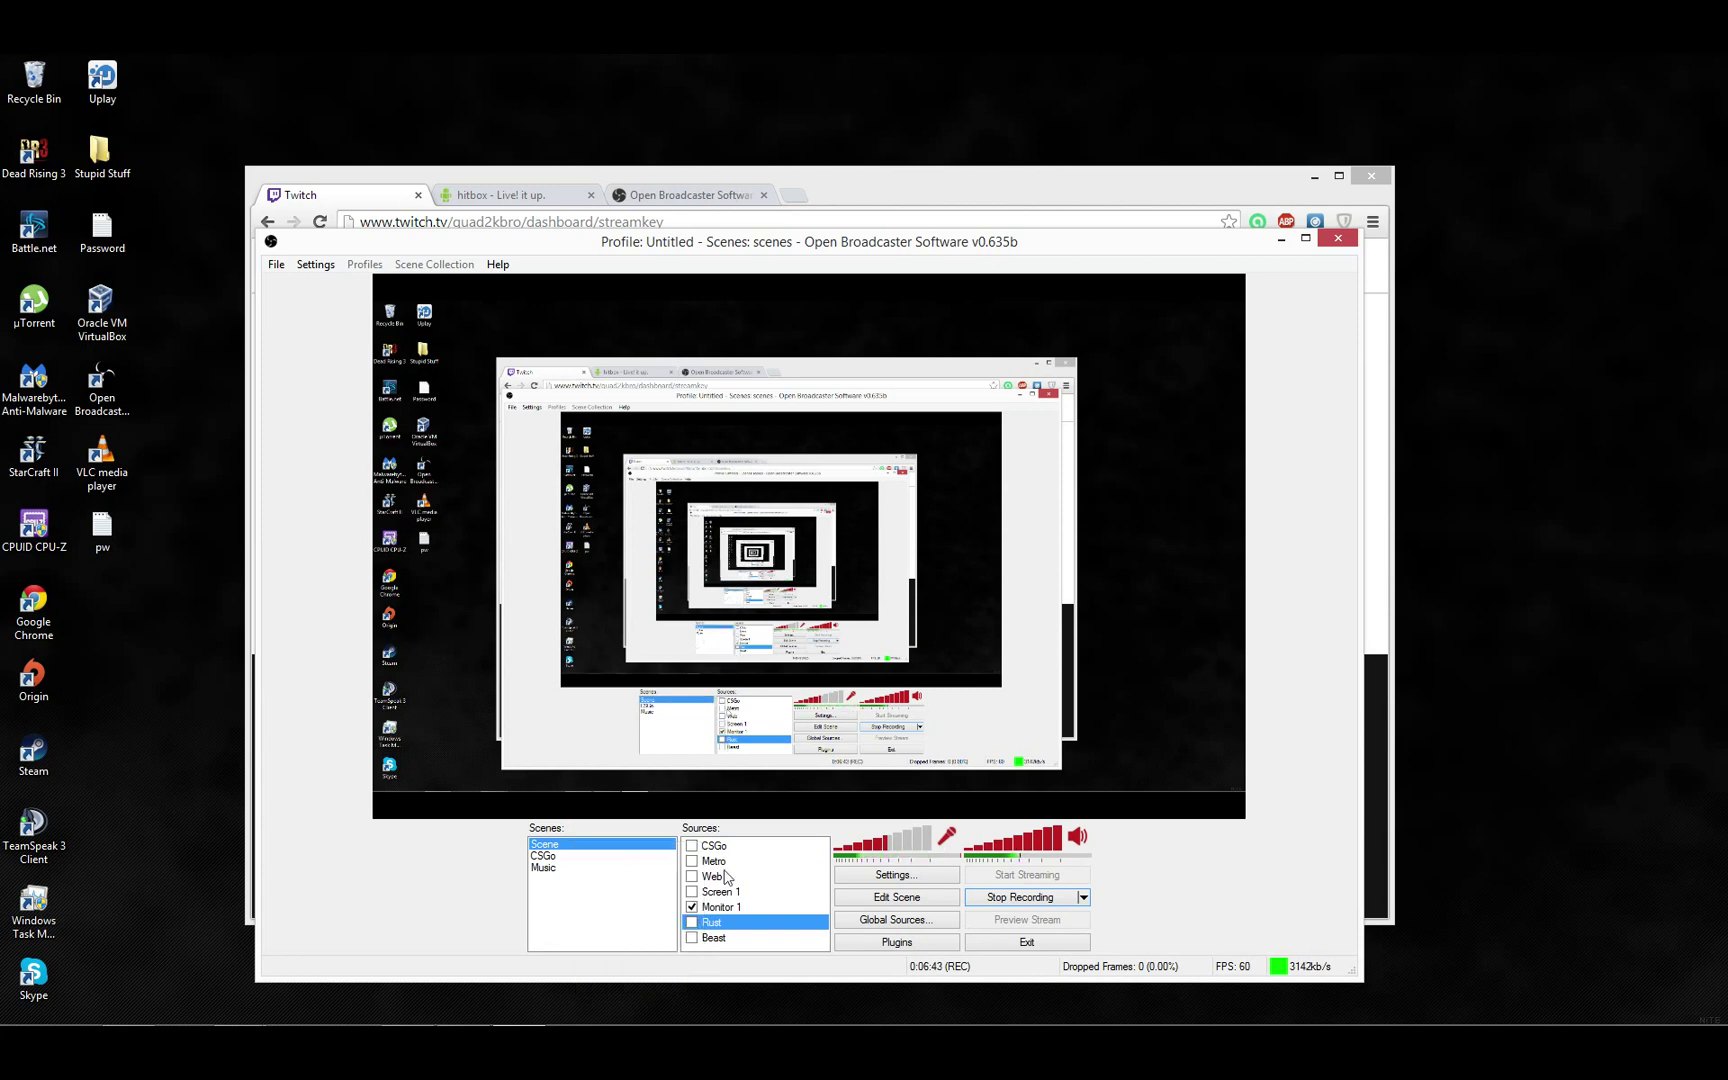
{"action": "right_click", "coordinate": [756, 941]}
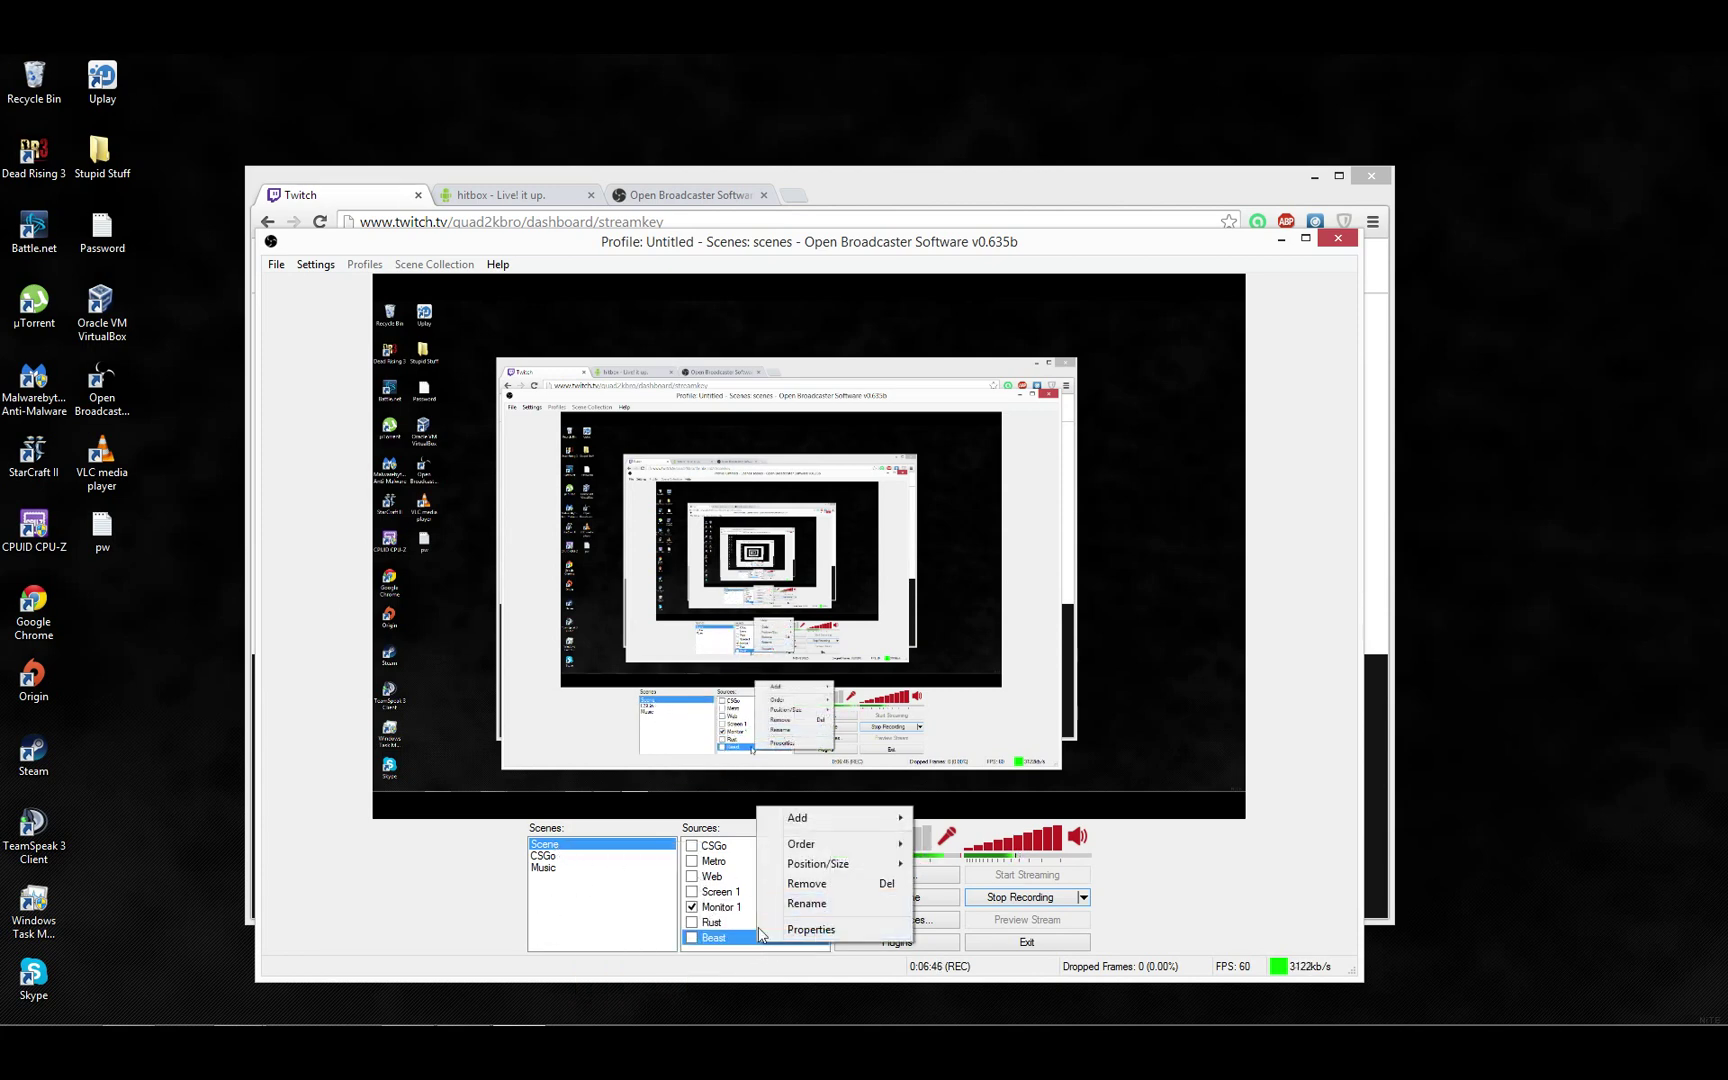
{"action": "mouse_move", "coordinate": [857, 821]}
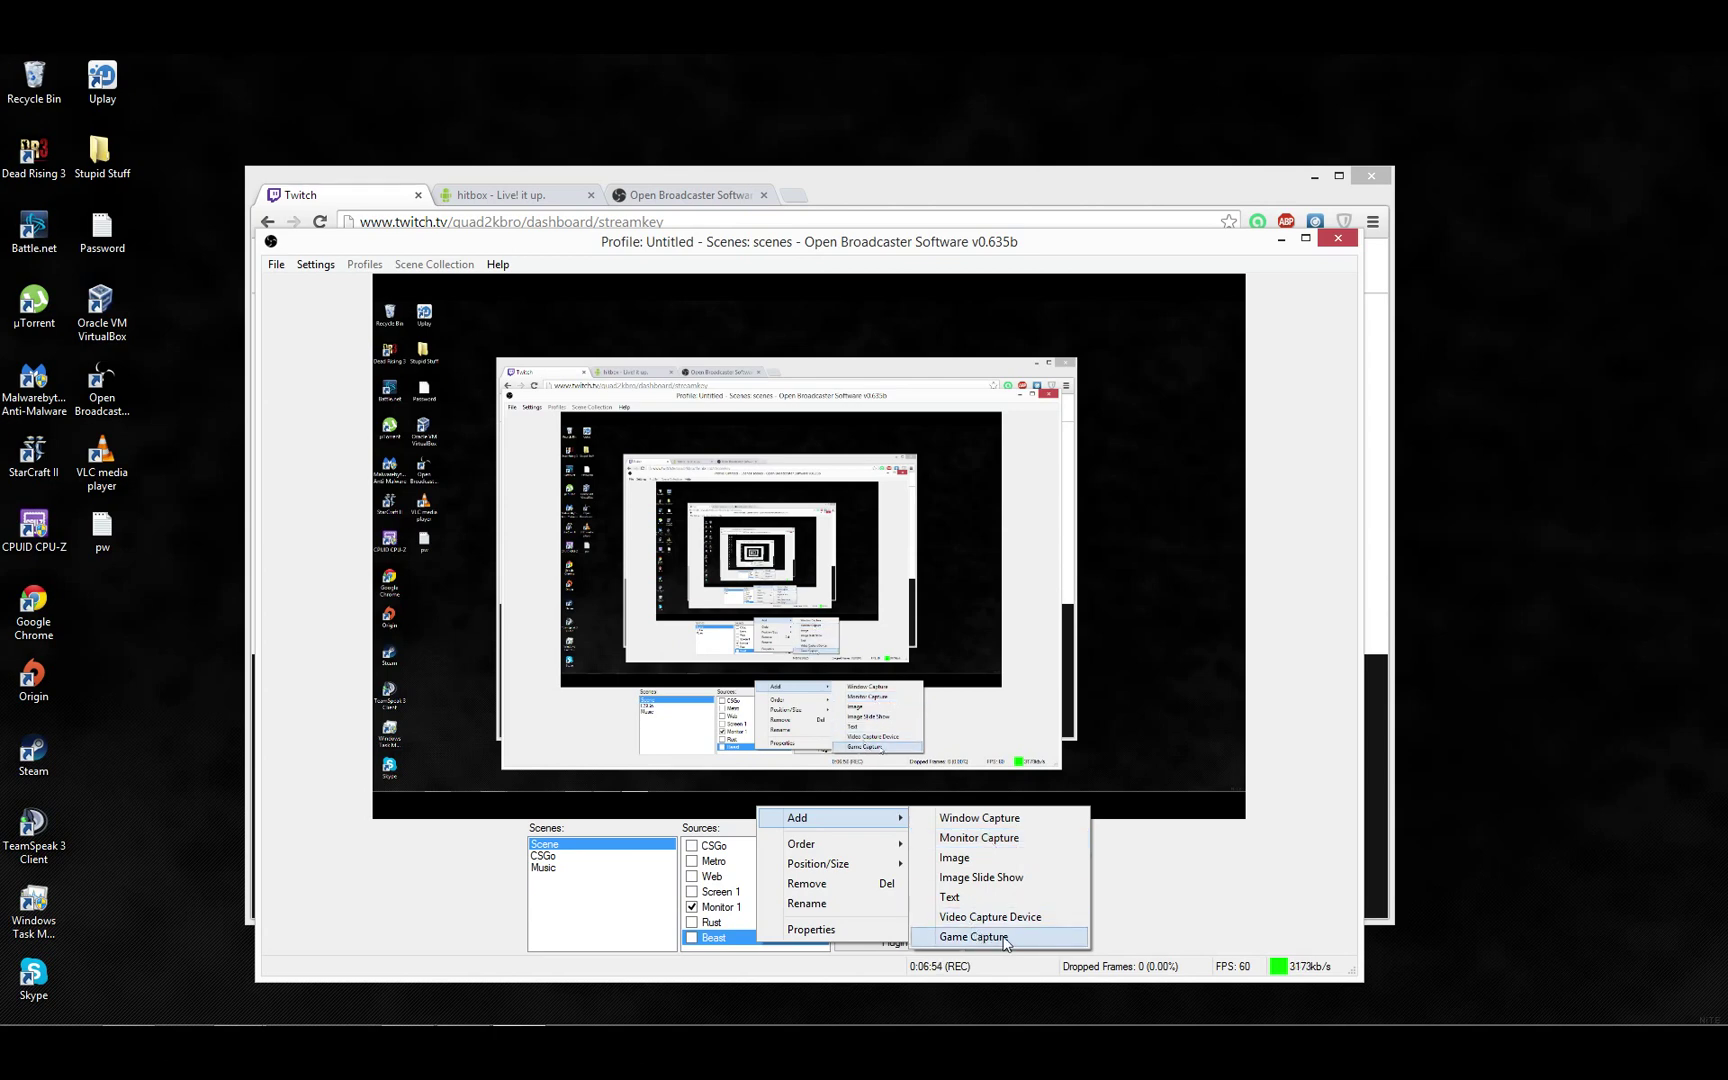
- Launch NVIDIA Control Panel from the desktop on Manage 3D Settings and move it aside
{"action": "left_click", "coordinate": [1452, 421]}
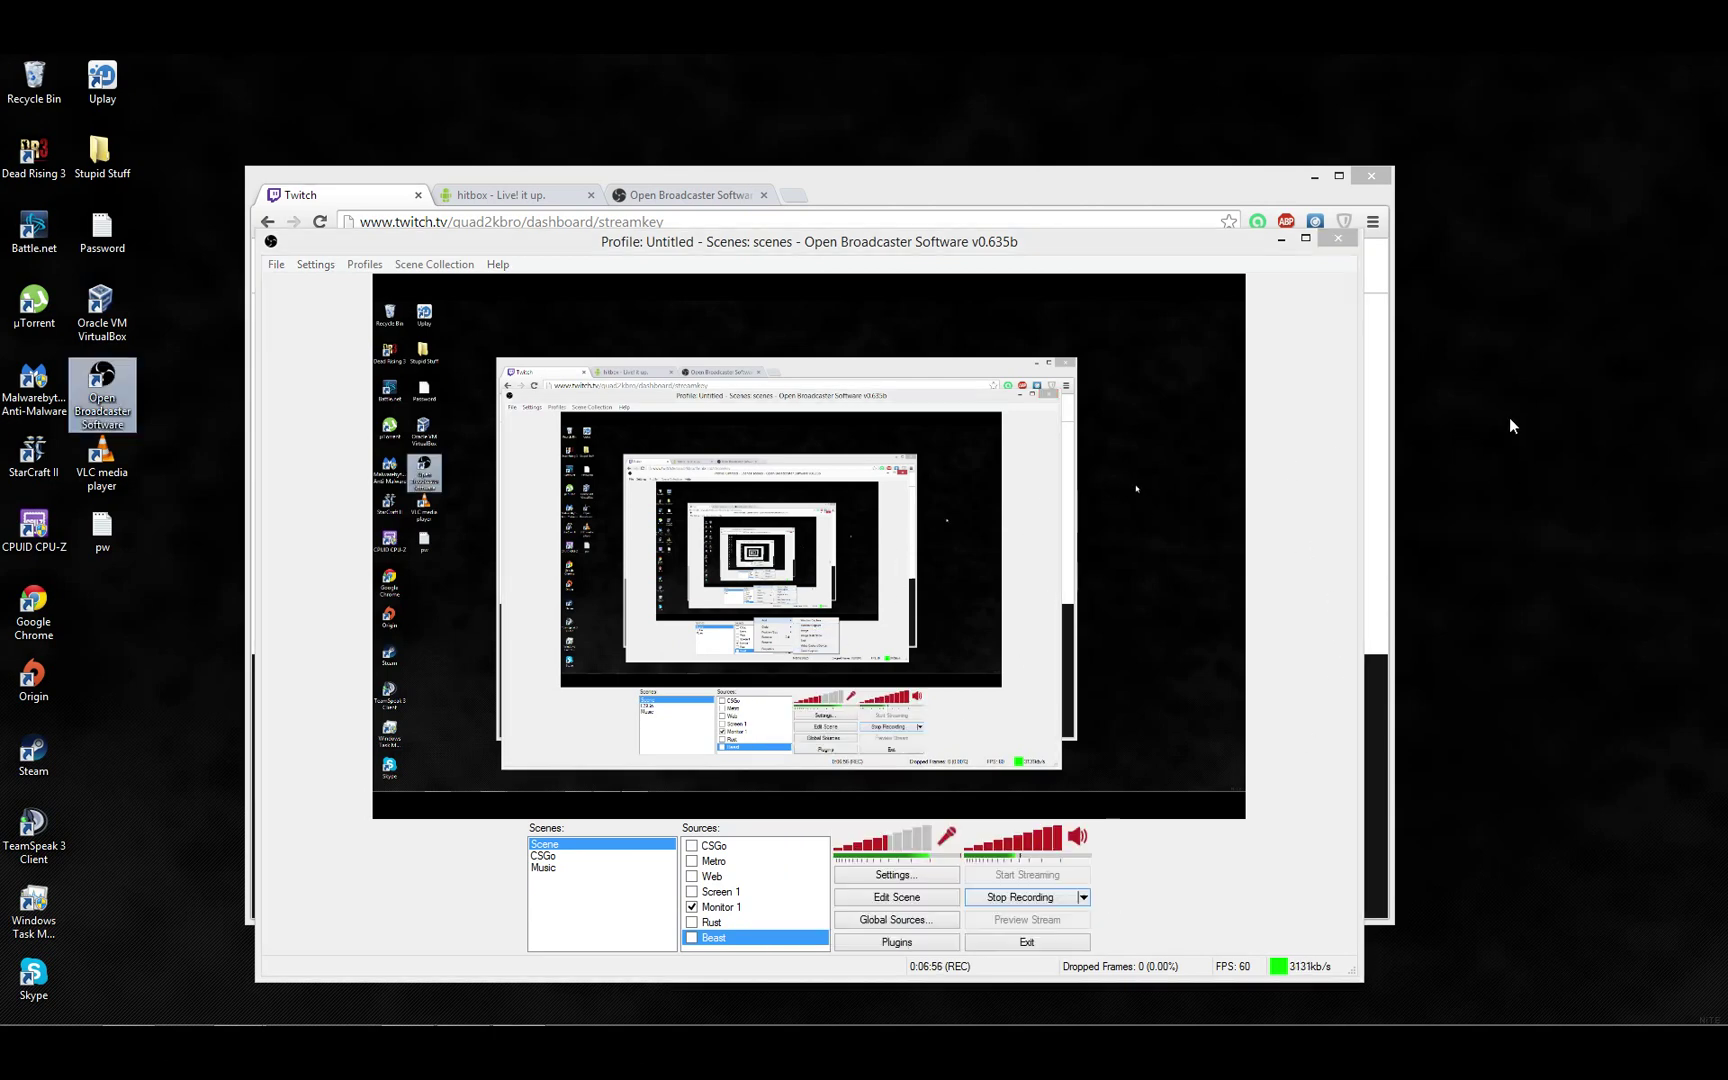
{"action": "right_click", "coordinate": [1481, 519]}
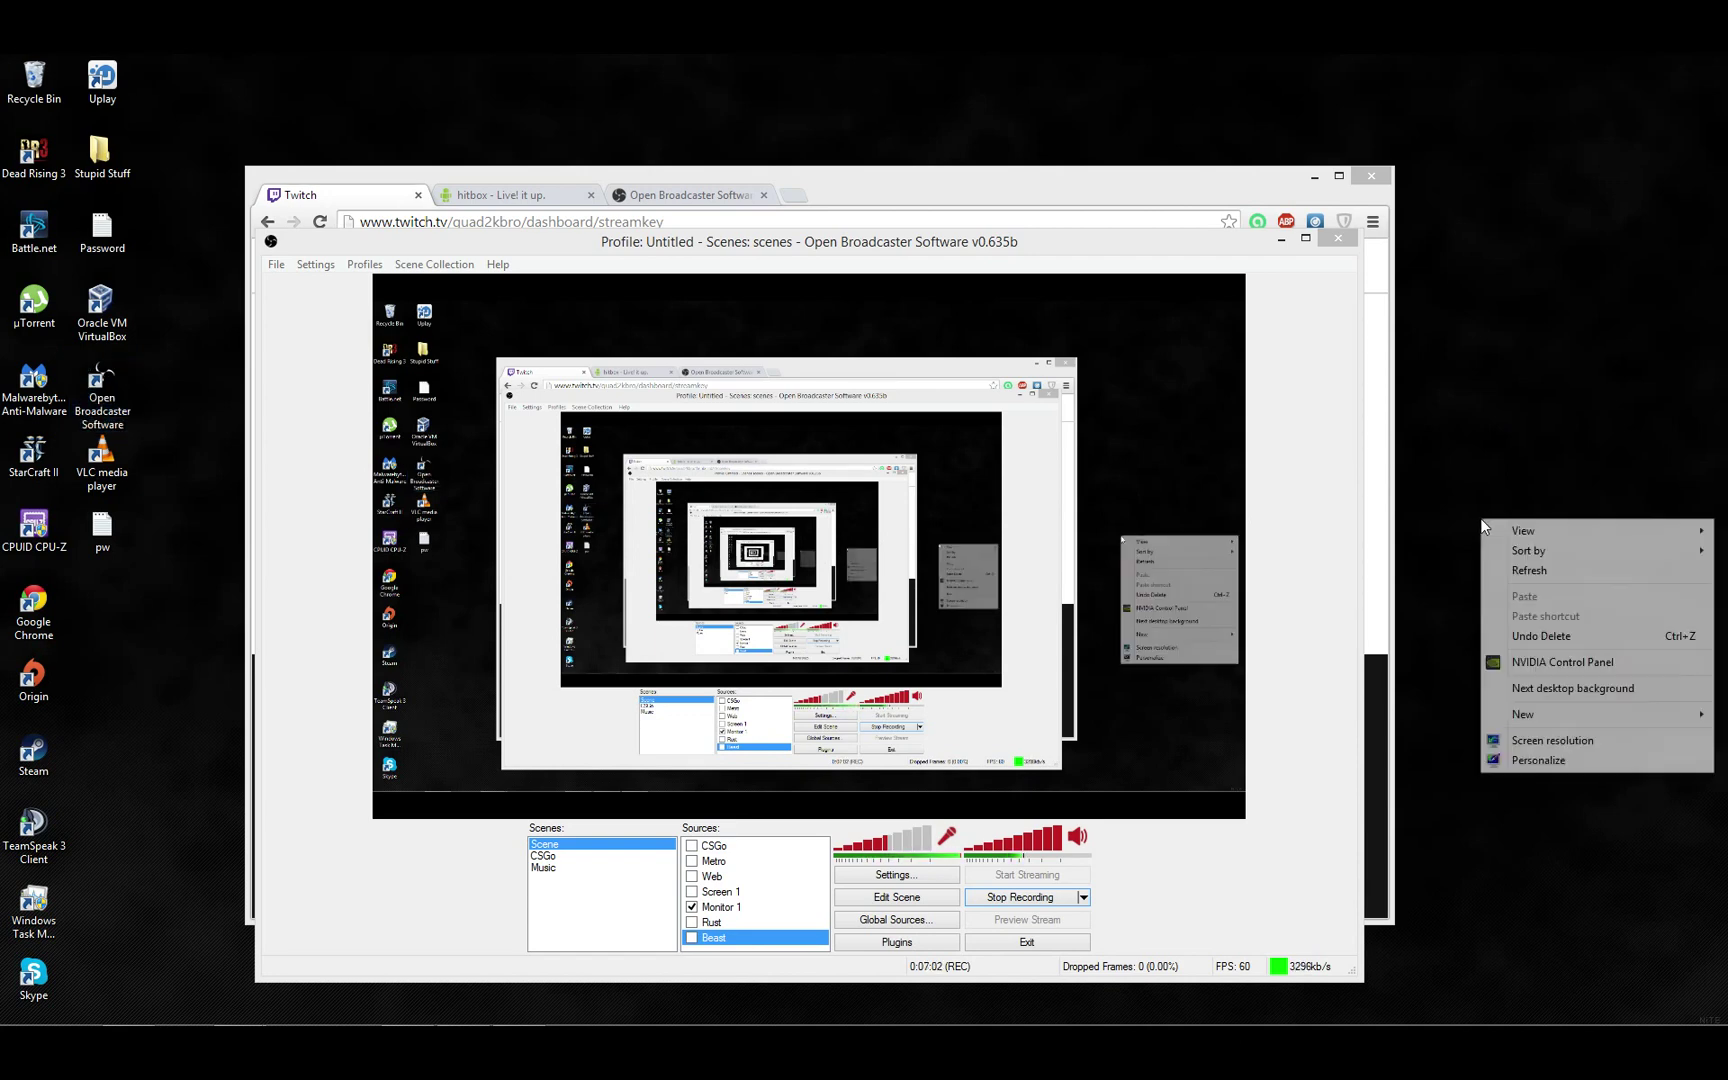
{"action": "left_click", "coordinate": [1555, 664]}
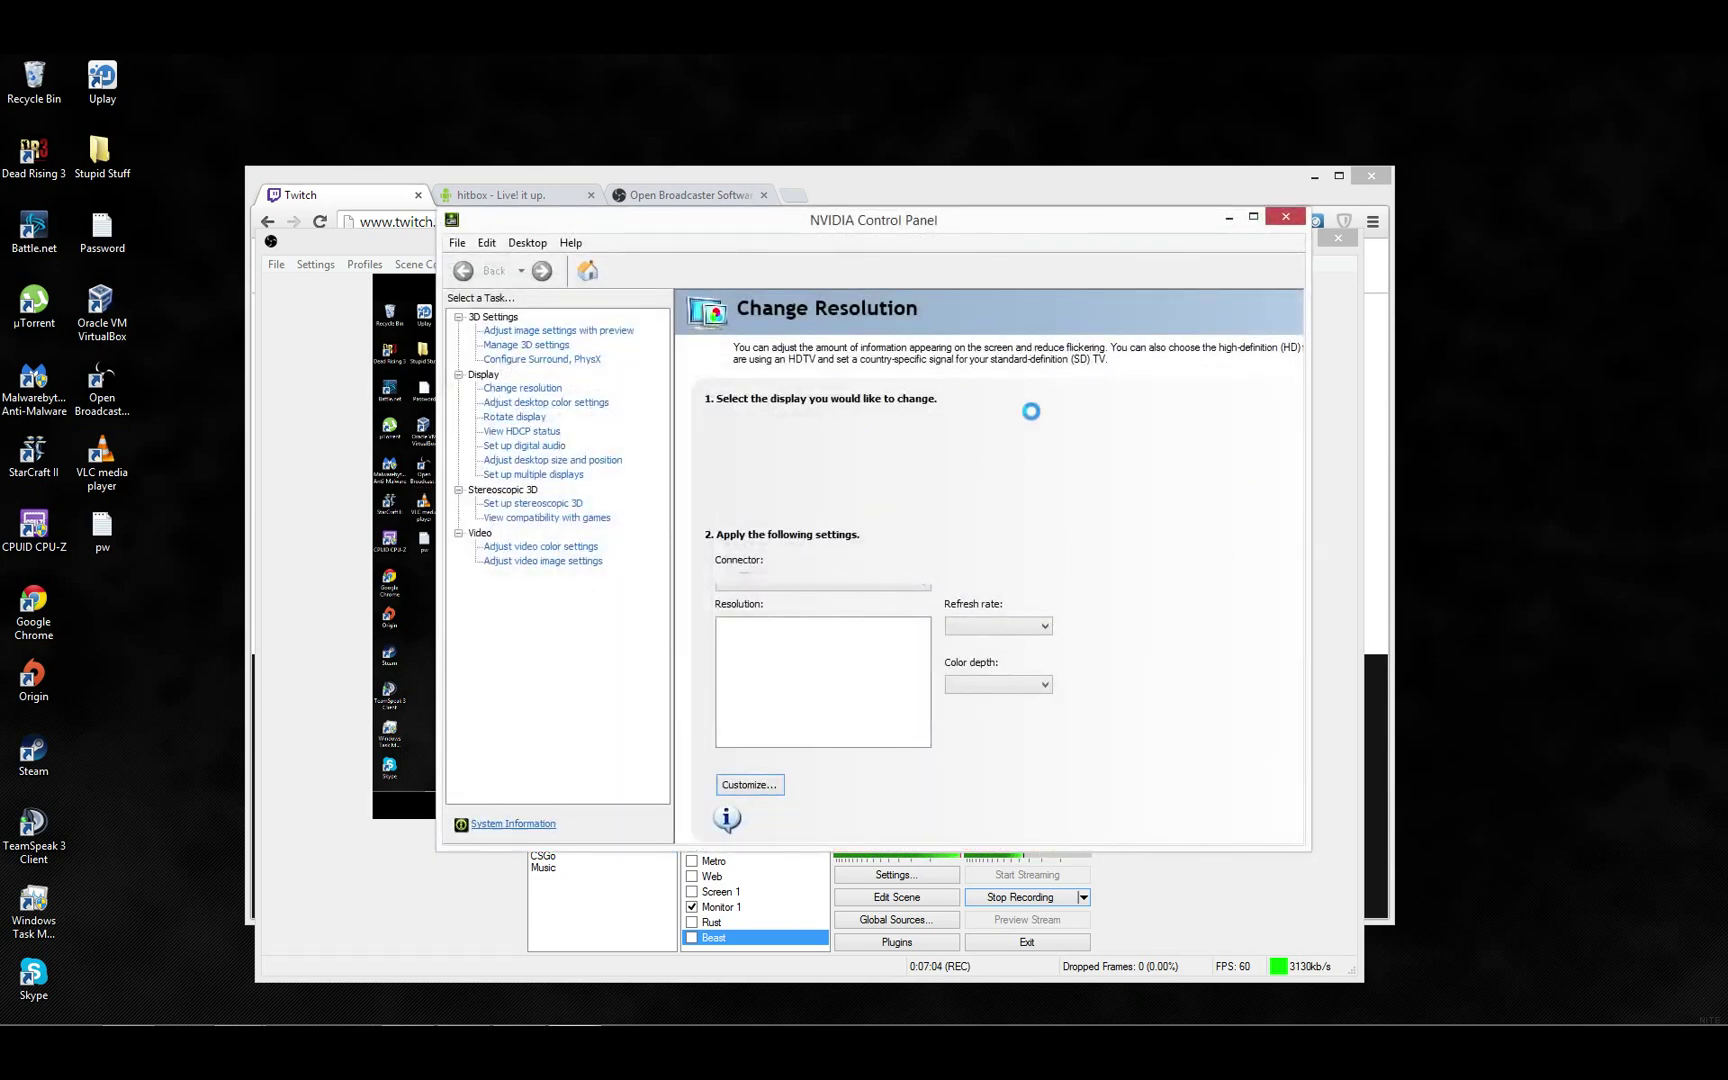
{"action": "left_click", "coordinate": [527, 345]}
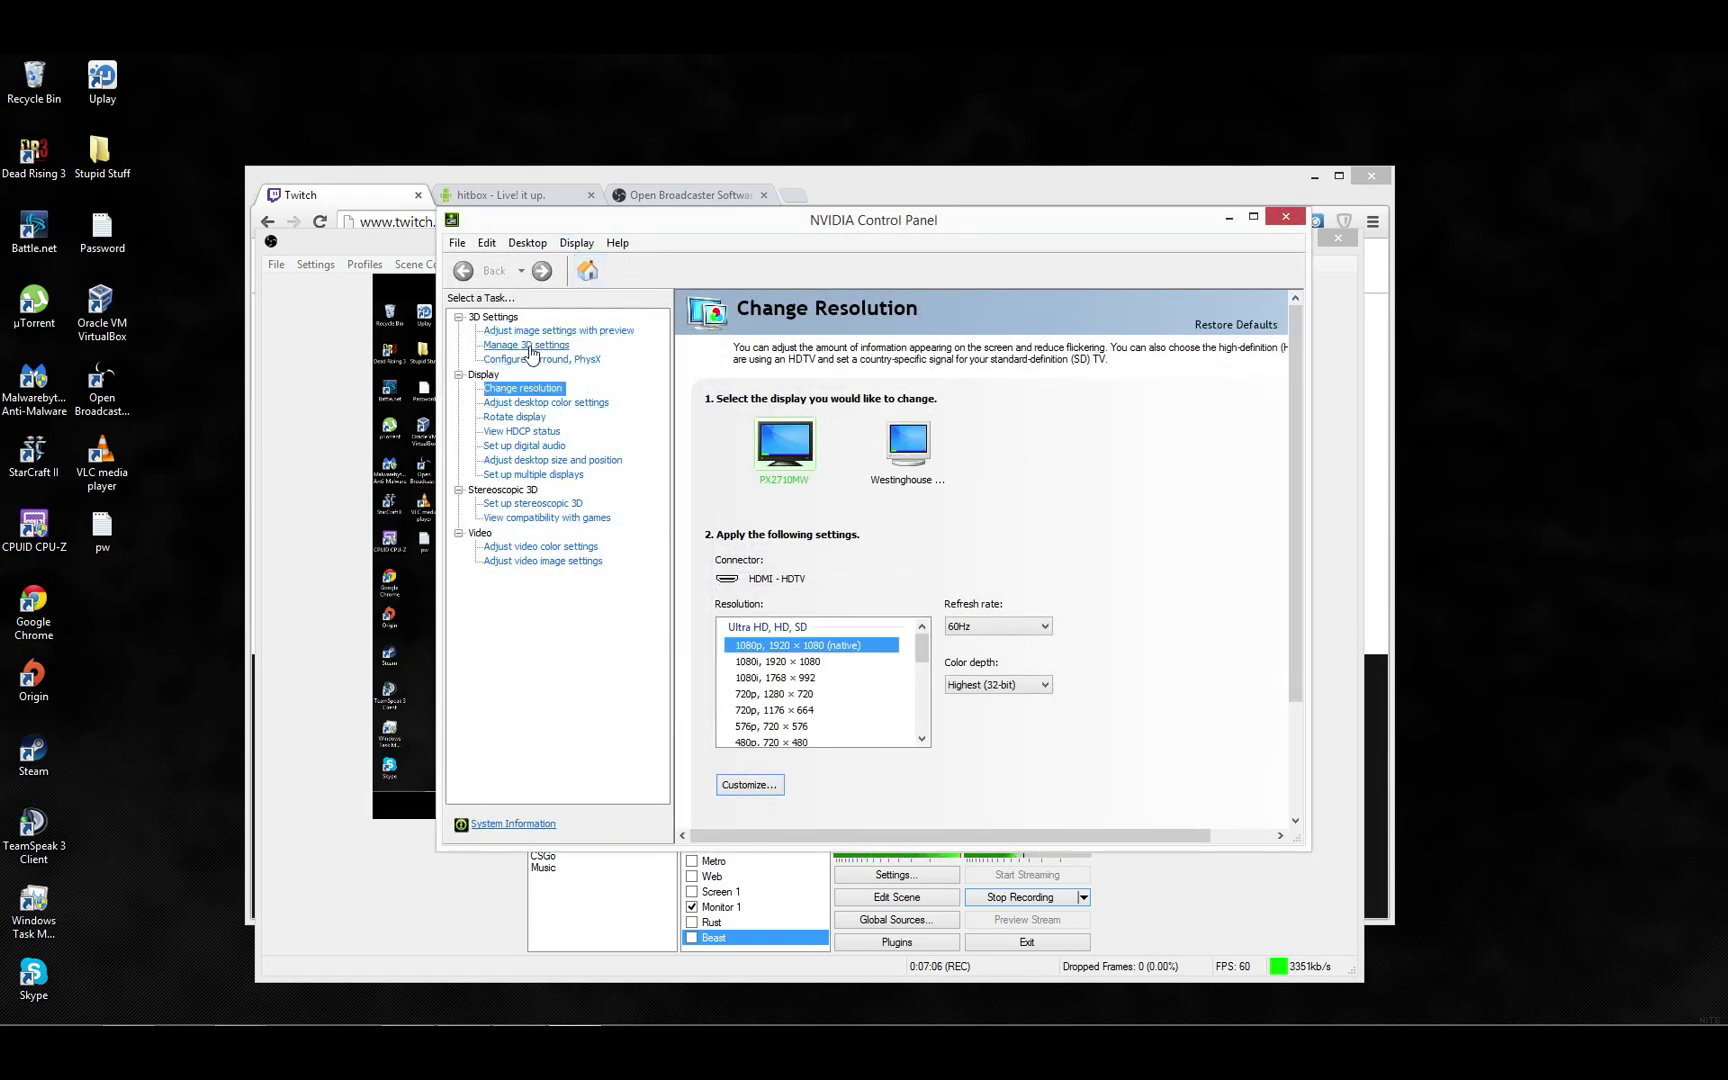
{"action": "left_click", "coordinate": [522, 350]}
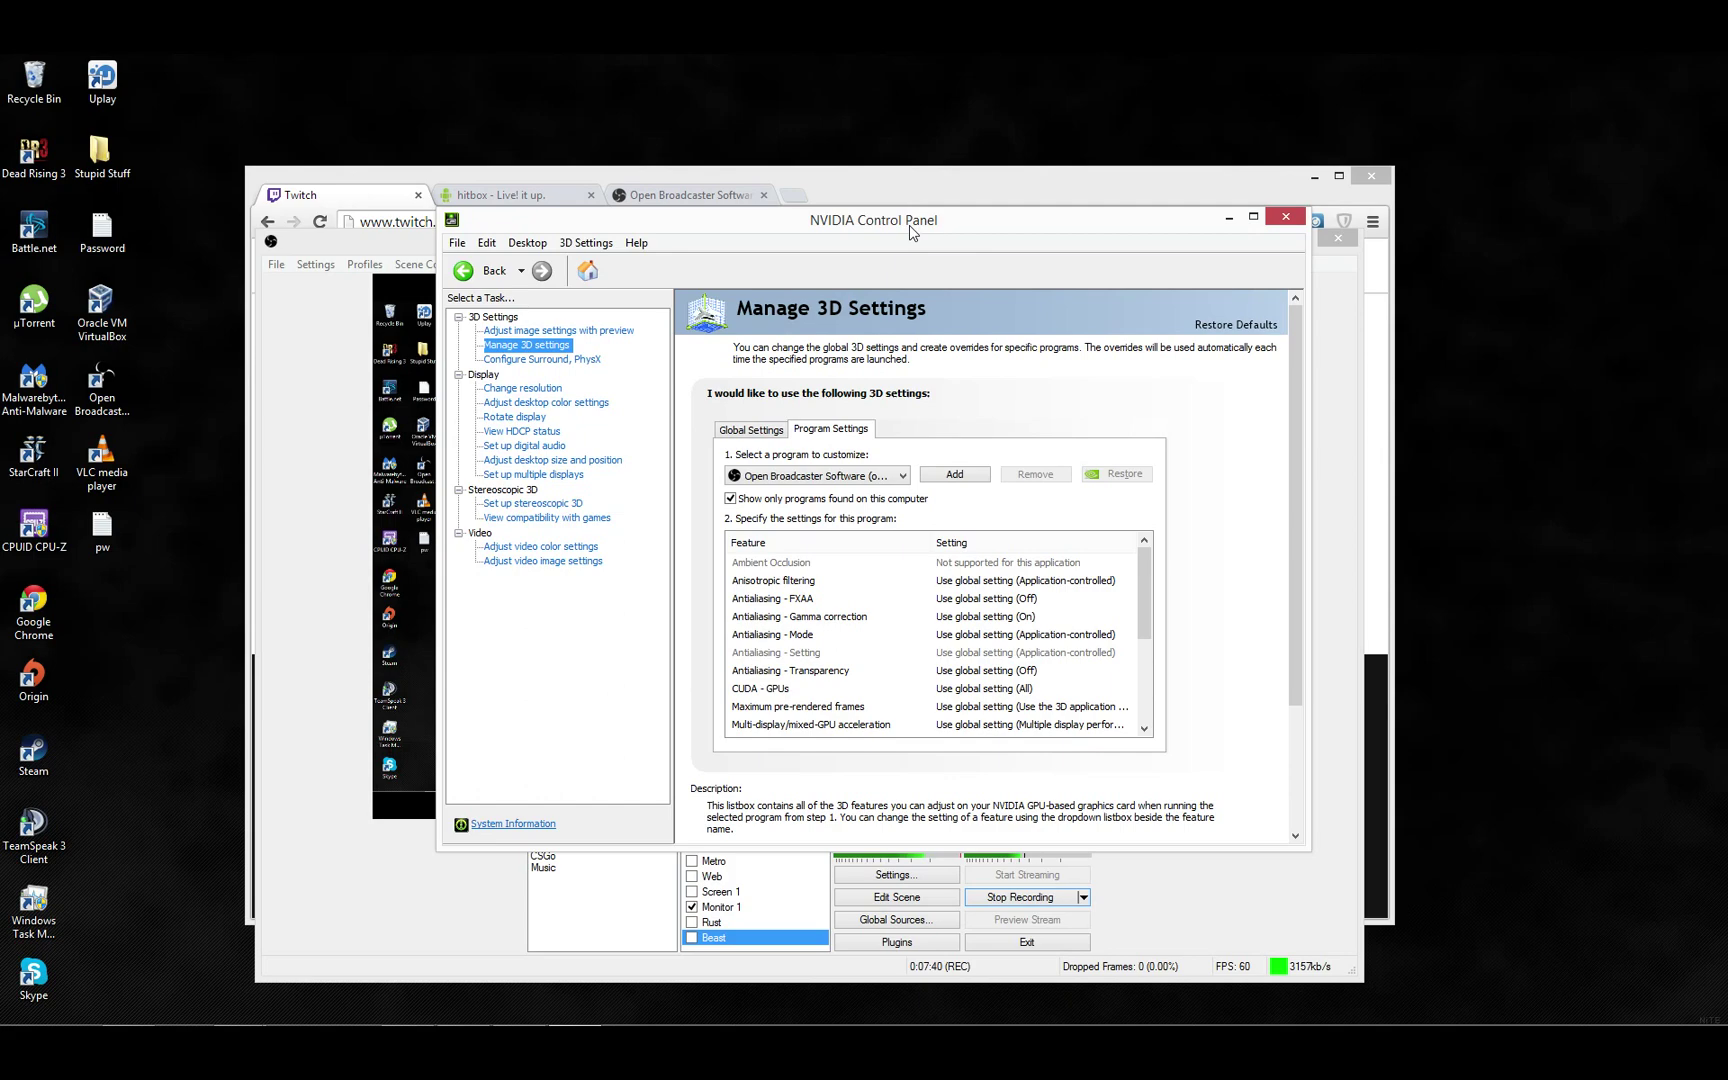
{"action": "left_click_drag", "start_coordinate": [912, 232], "coordinate": [883, 312]}
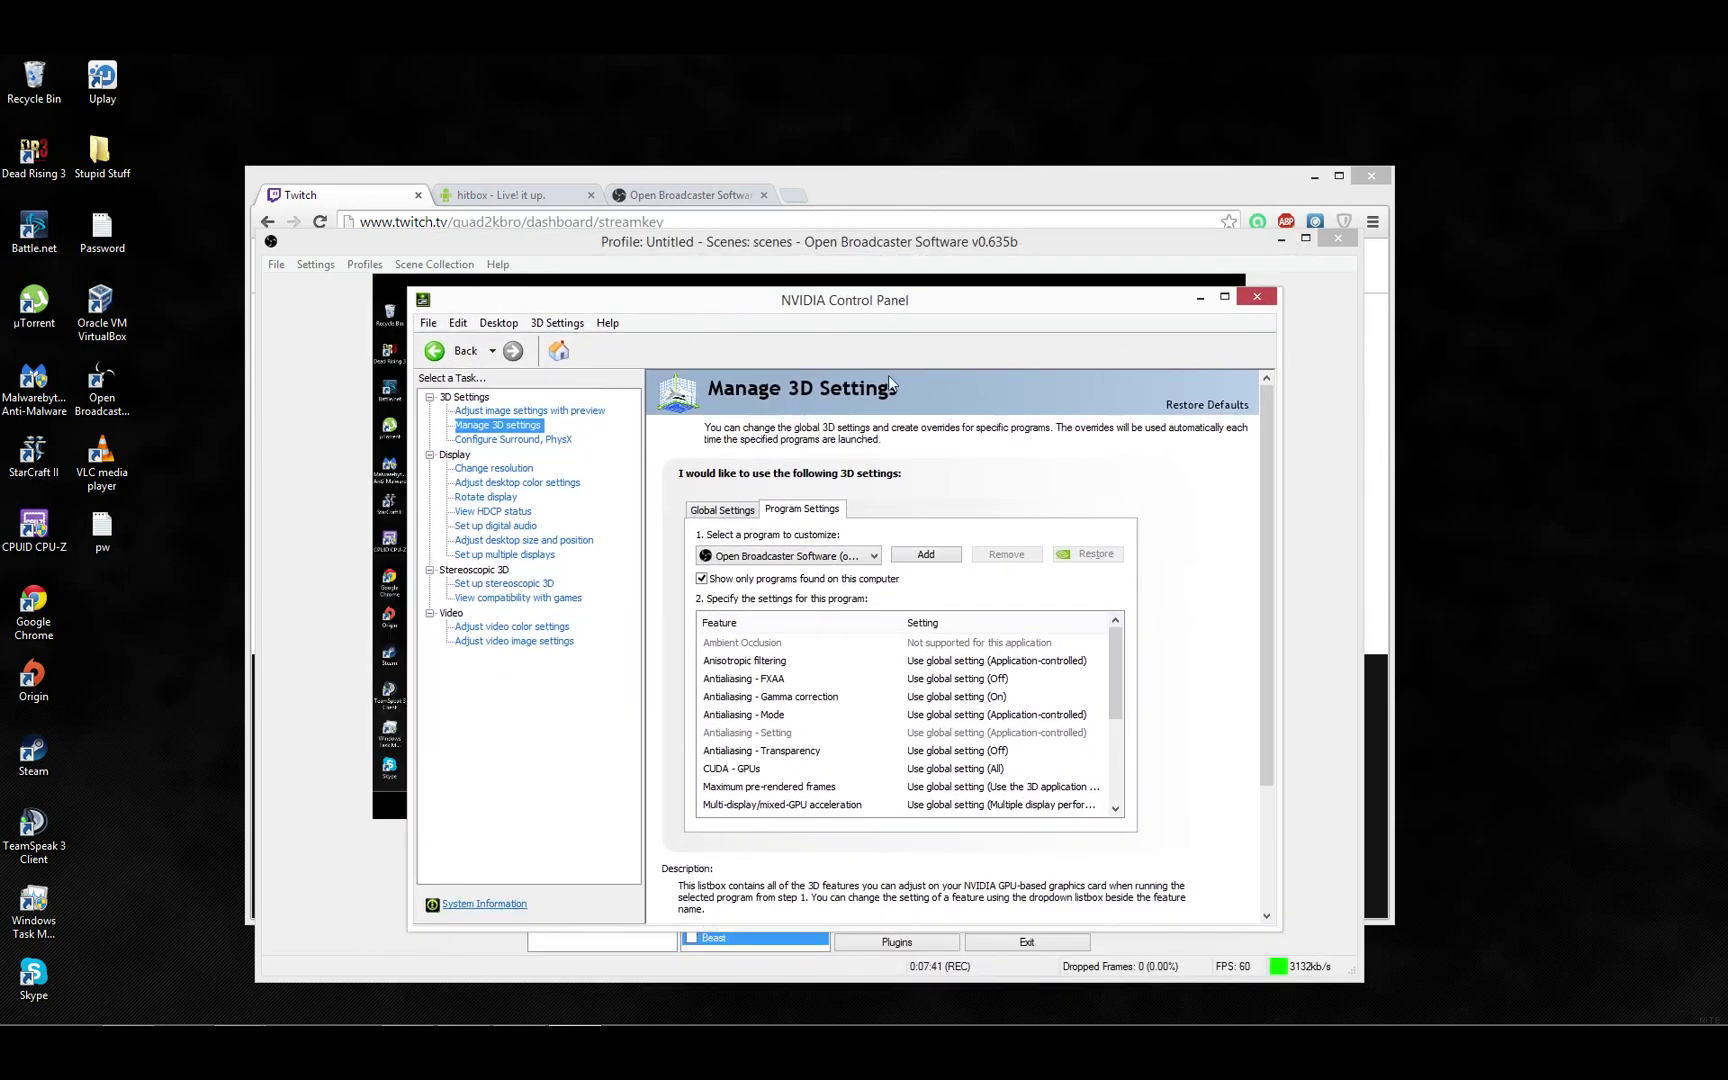
- Close NVIDIA Control Panel and delete the CSGo source from the scene
{"action": "left_click", "coordinate": [1257, 297]}
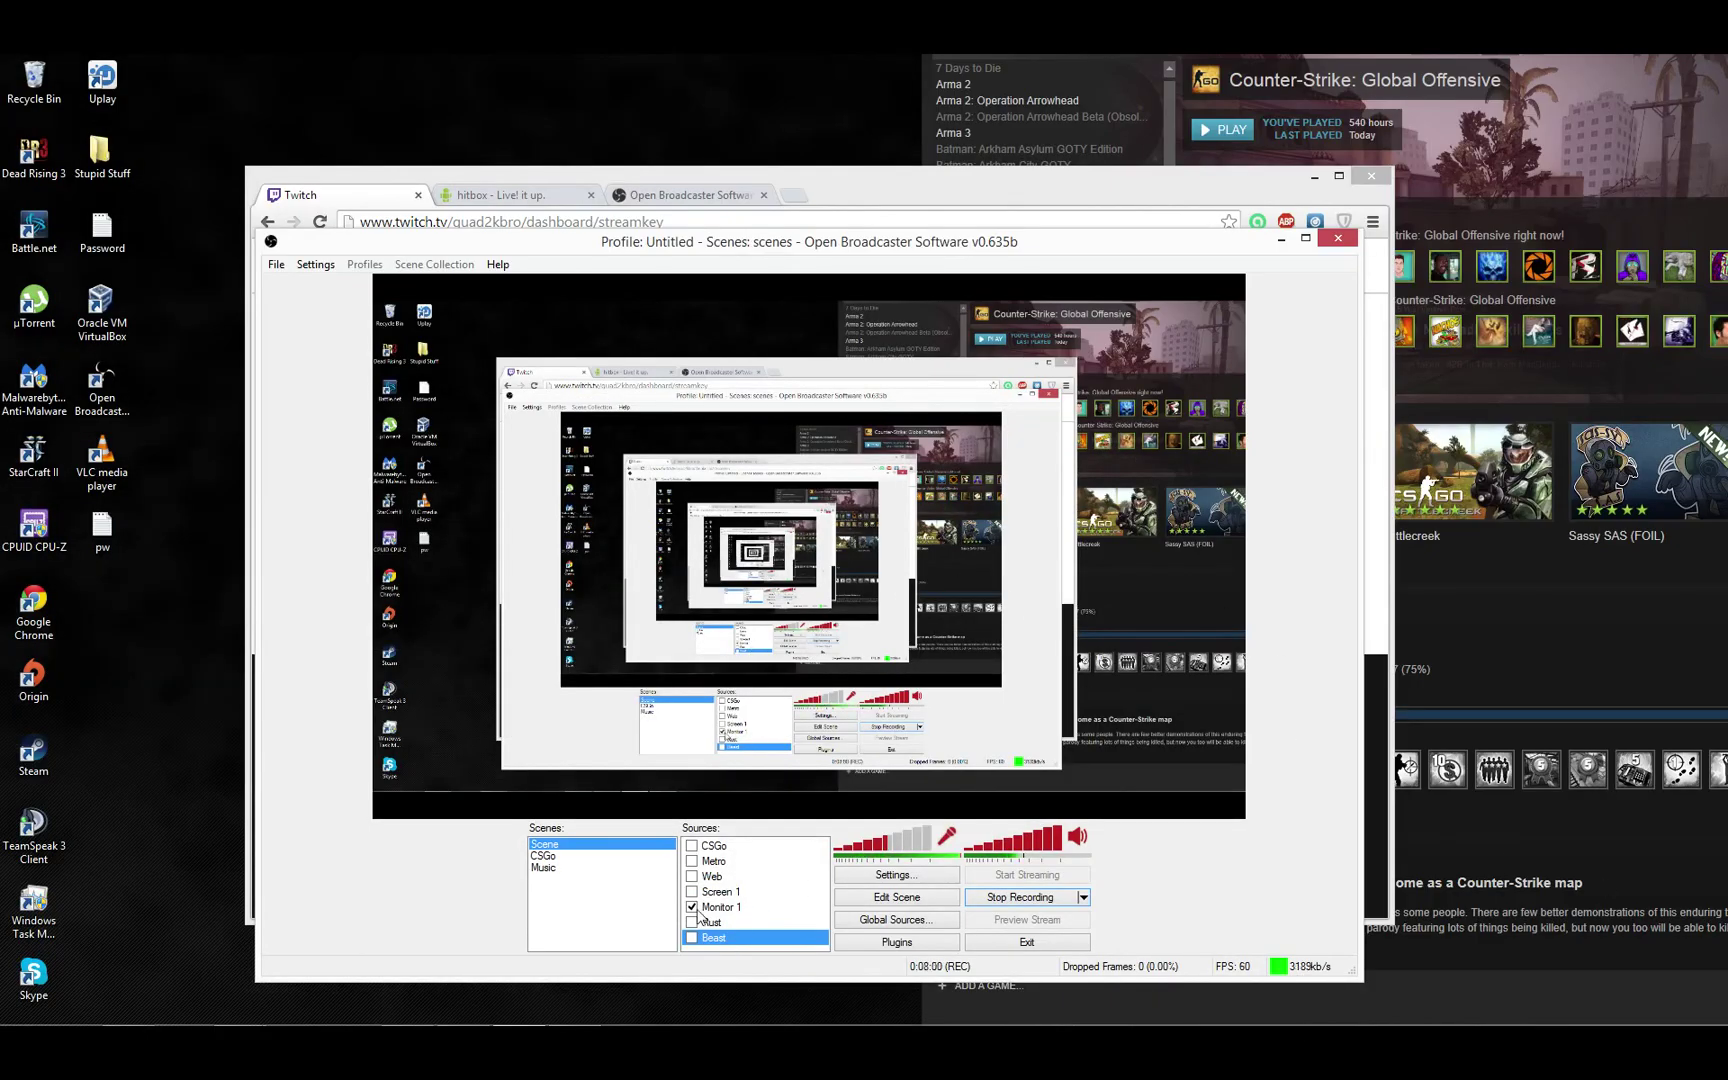
{"action": "left_click", "coordinate": [727, 852]}
{"action": "right_click", "coordinate": [727, 852]}
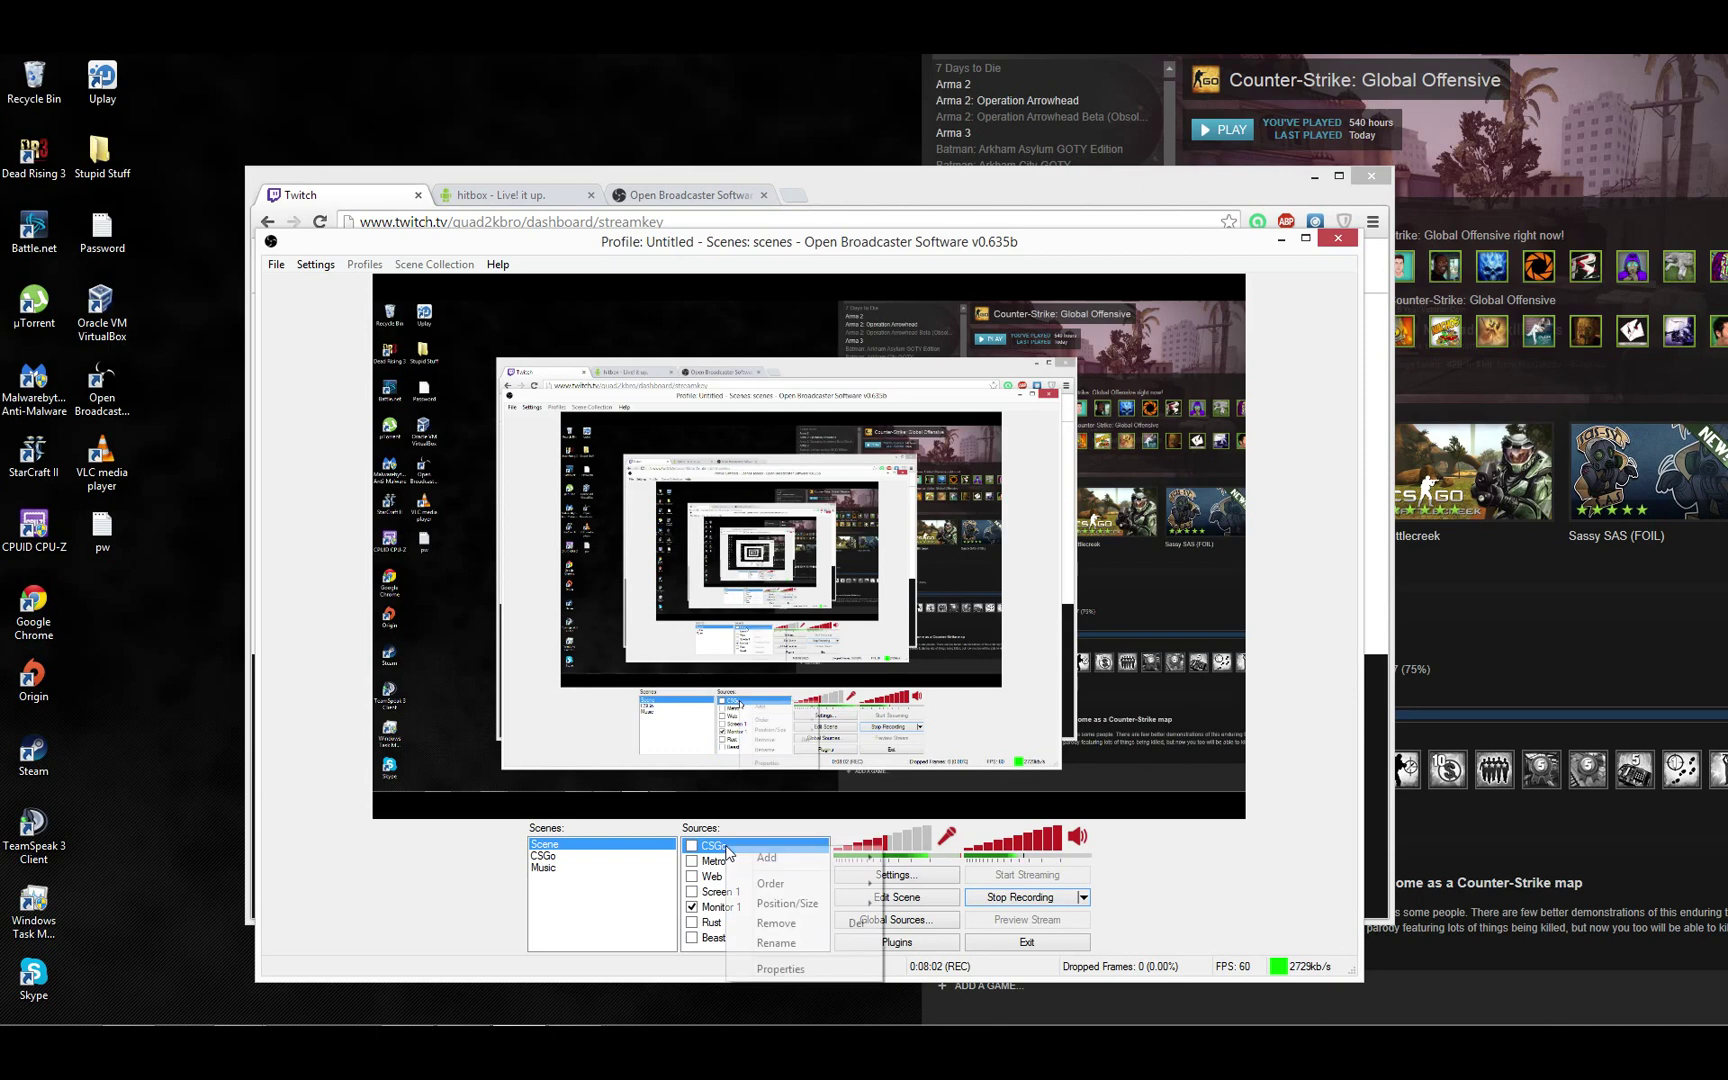
{"action": "left_click", "coordinate": [800, 925]}
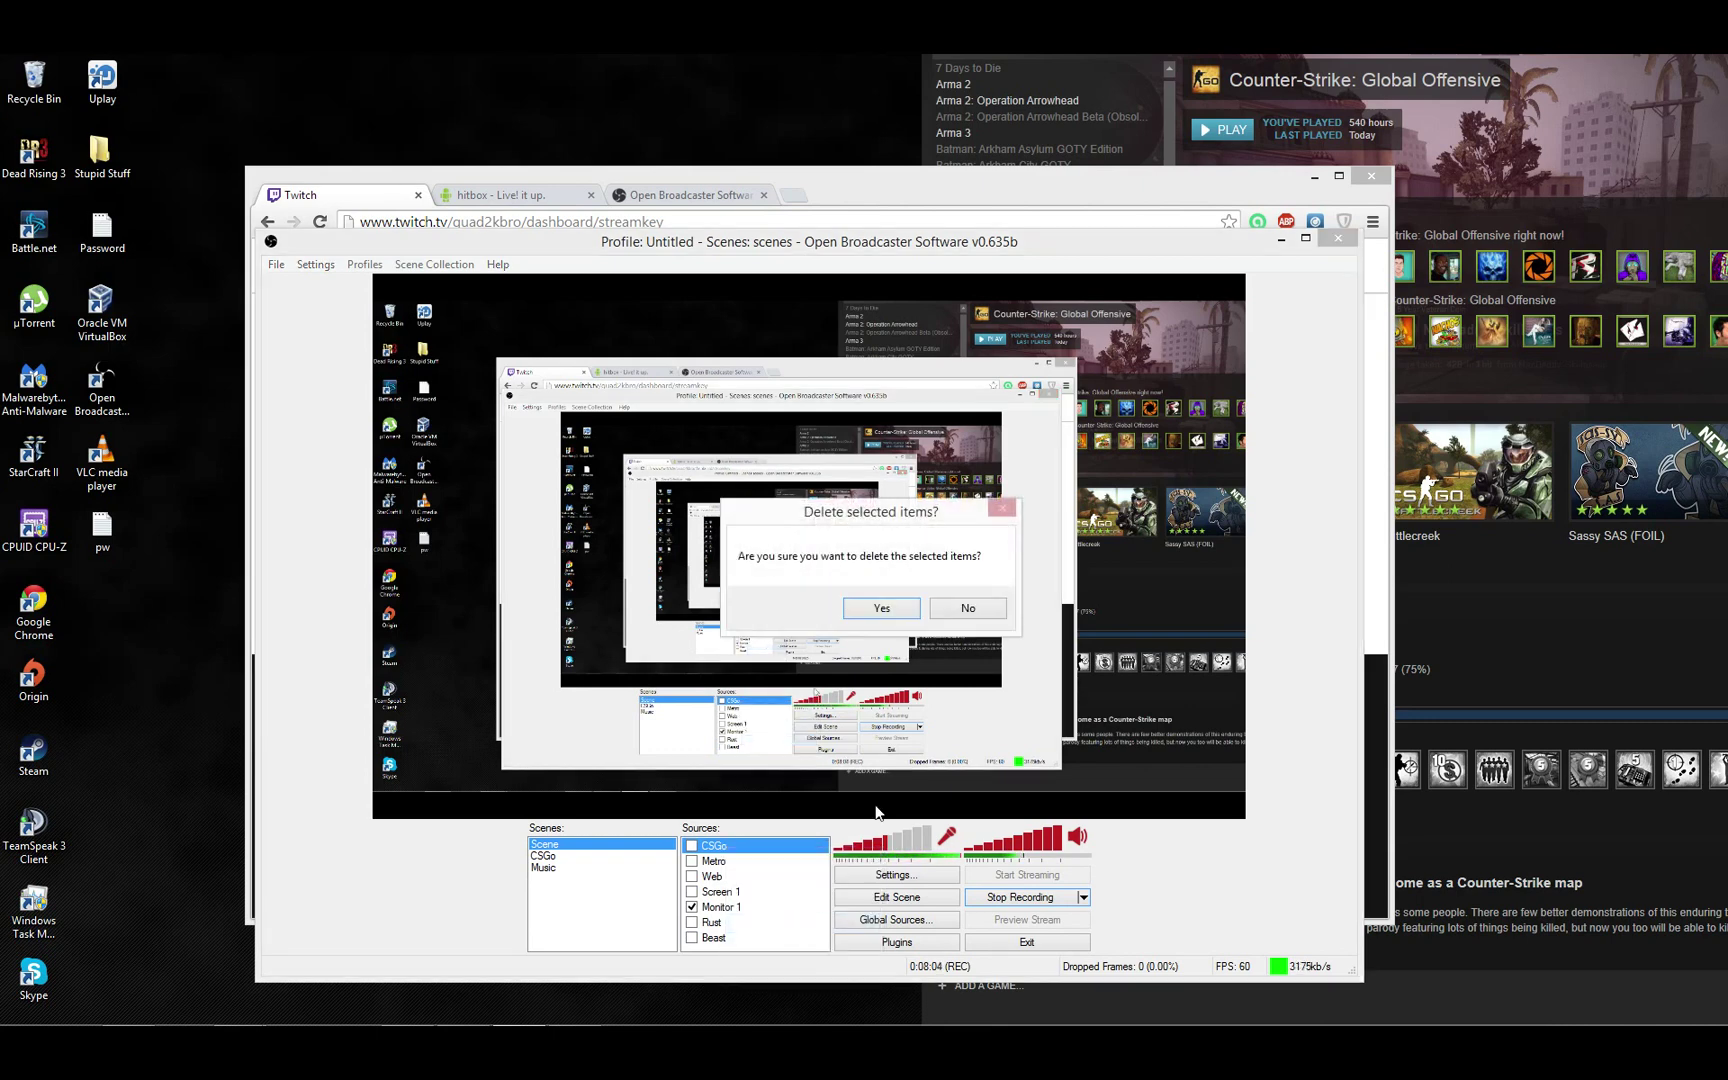
{"action": "left_click", "coordinate": [909, 609]}
{"action": "right_click", "coordinate": [758, 940]}
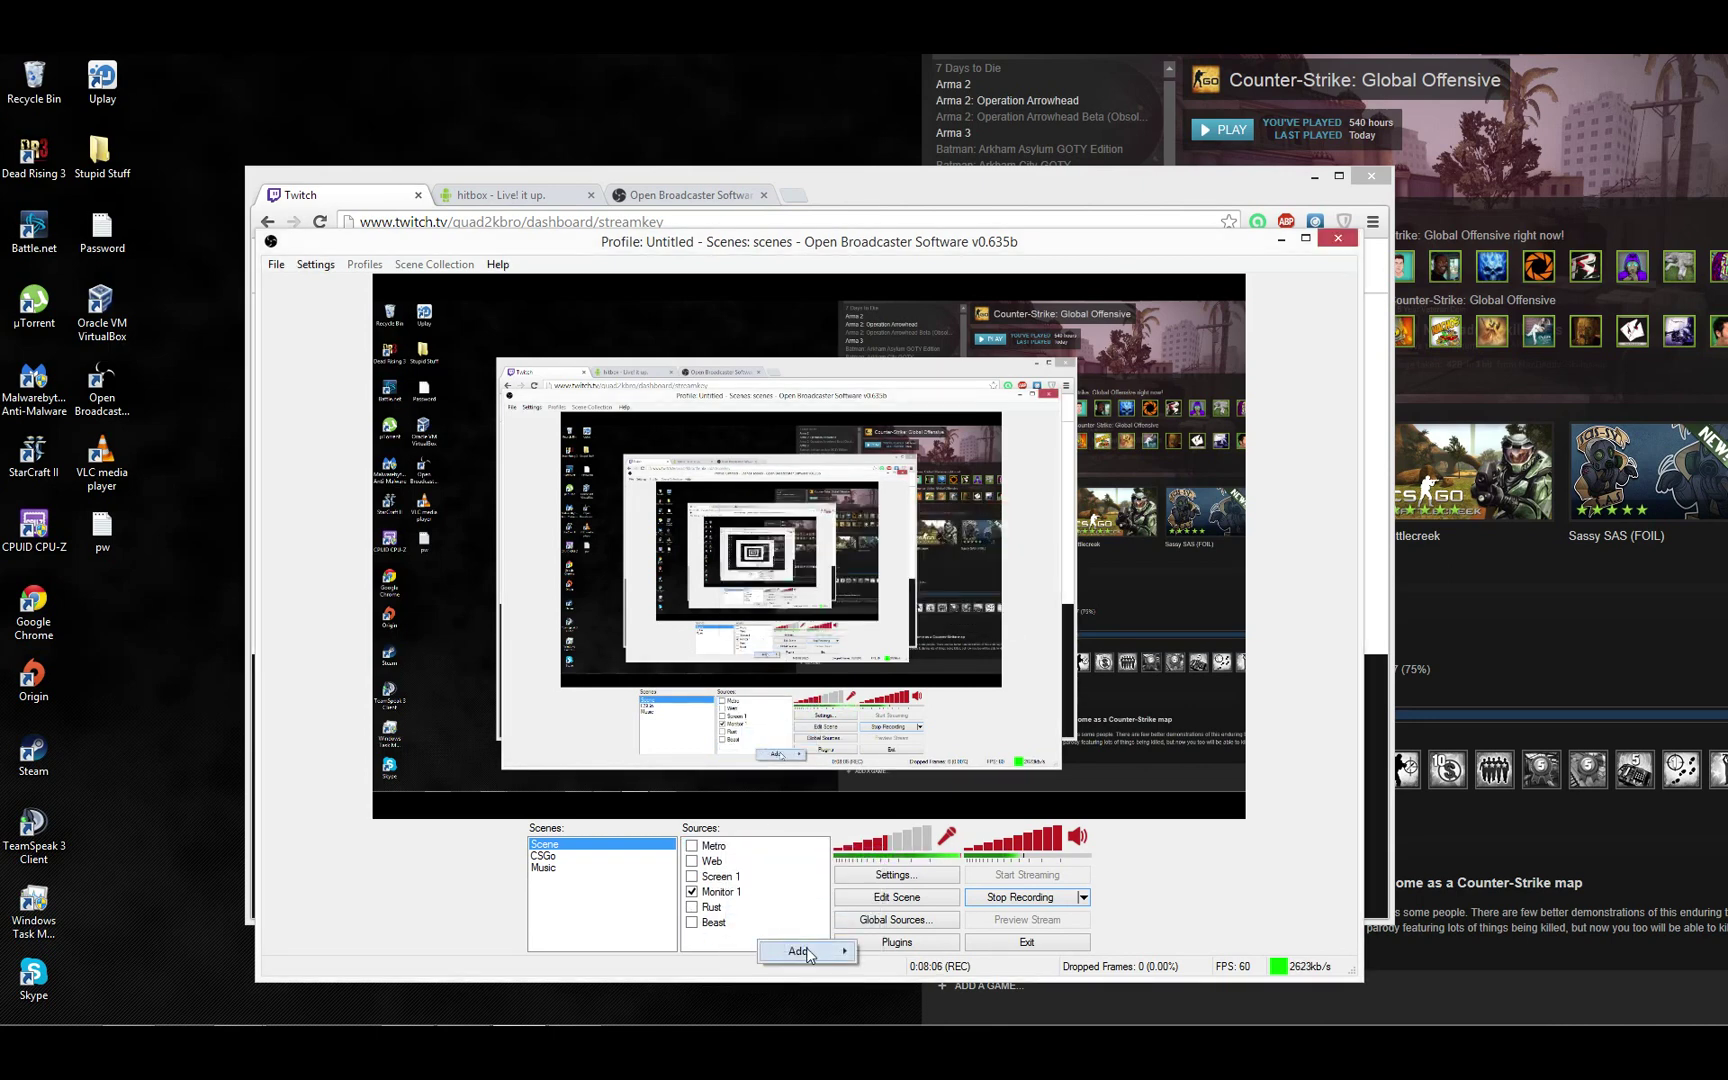
- Add a Game Capture source named CSGo capturing Counter-Strike: Global Offensive, with gamma raised to 1.03
{"action": "mouse_move", "coordinate": [807, 948]}
{"action": "left_click", "coordinate": [917, 951]}
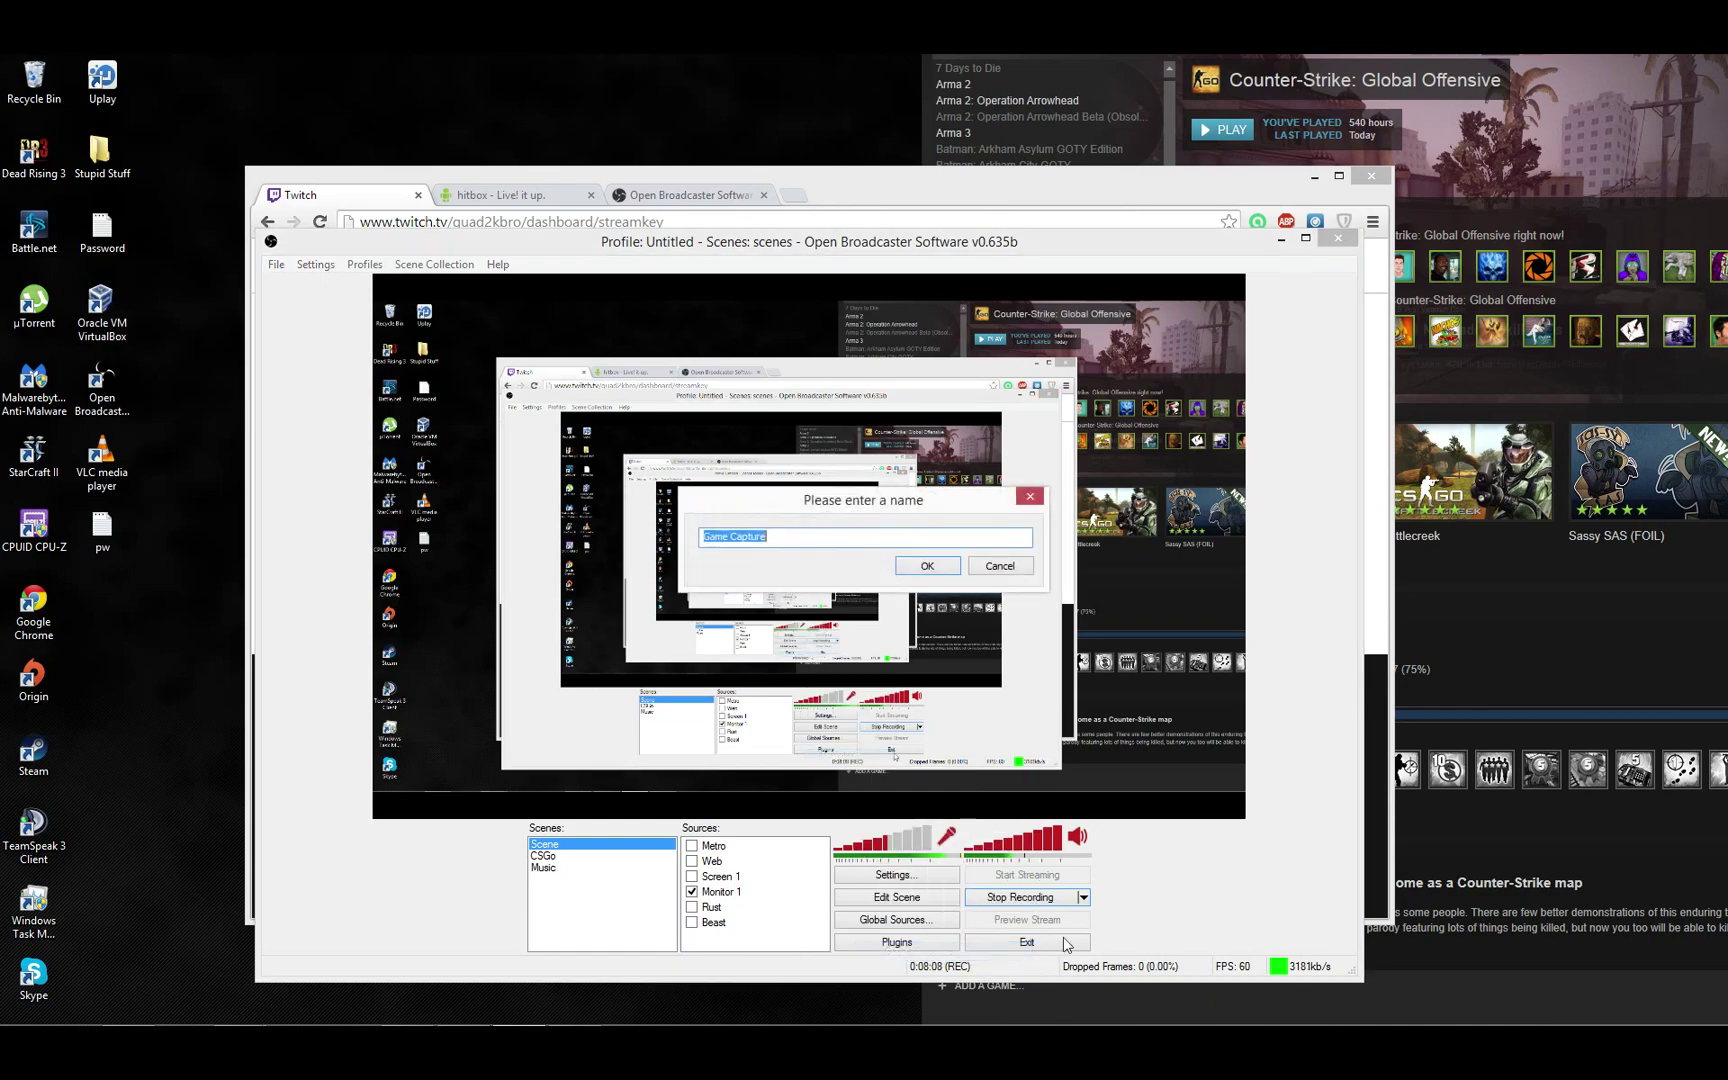
{"action": "type", "text": "CSGo"}
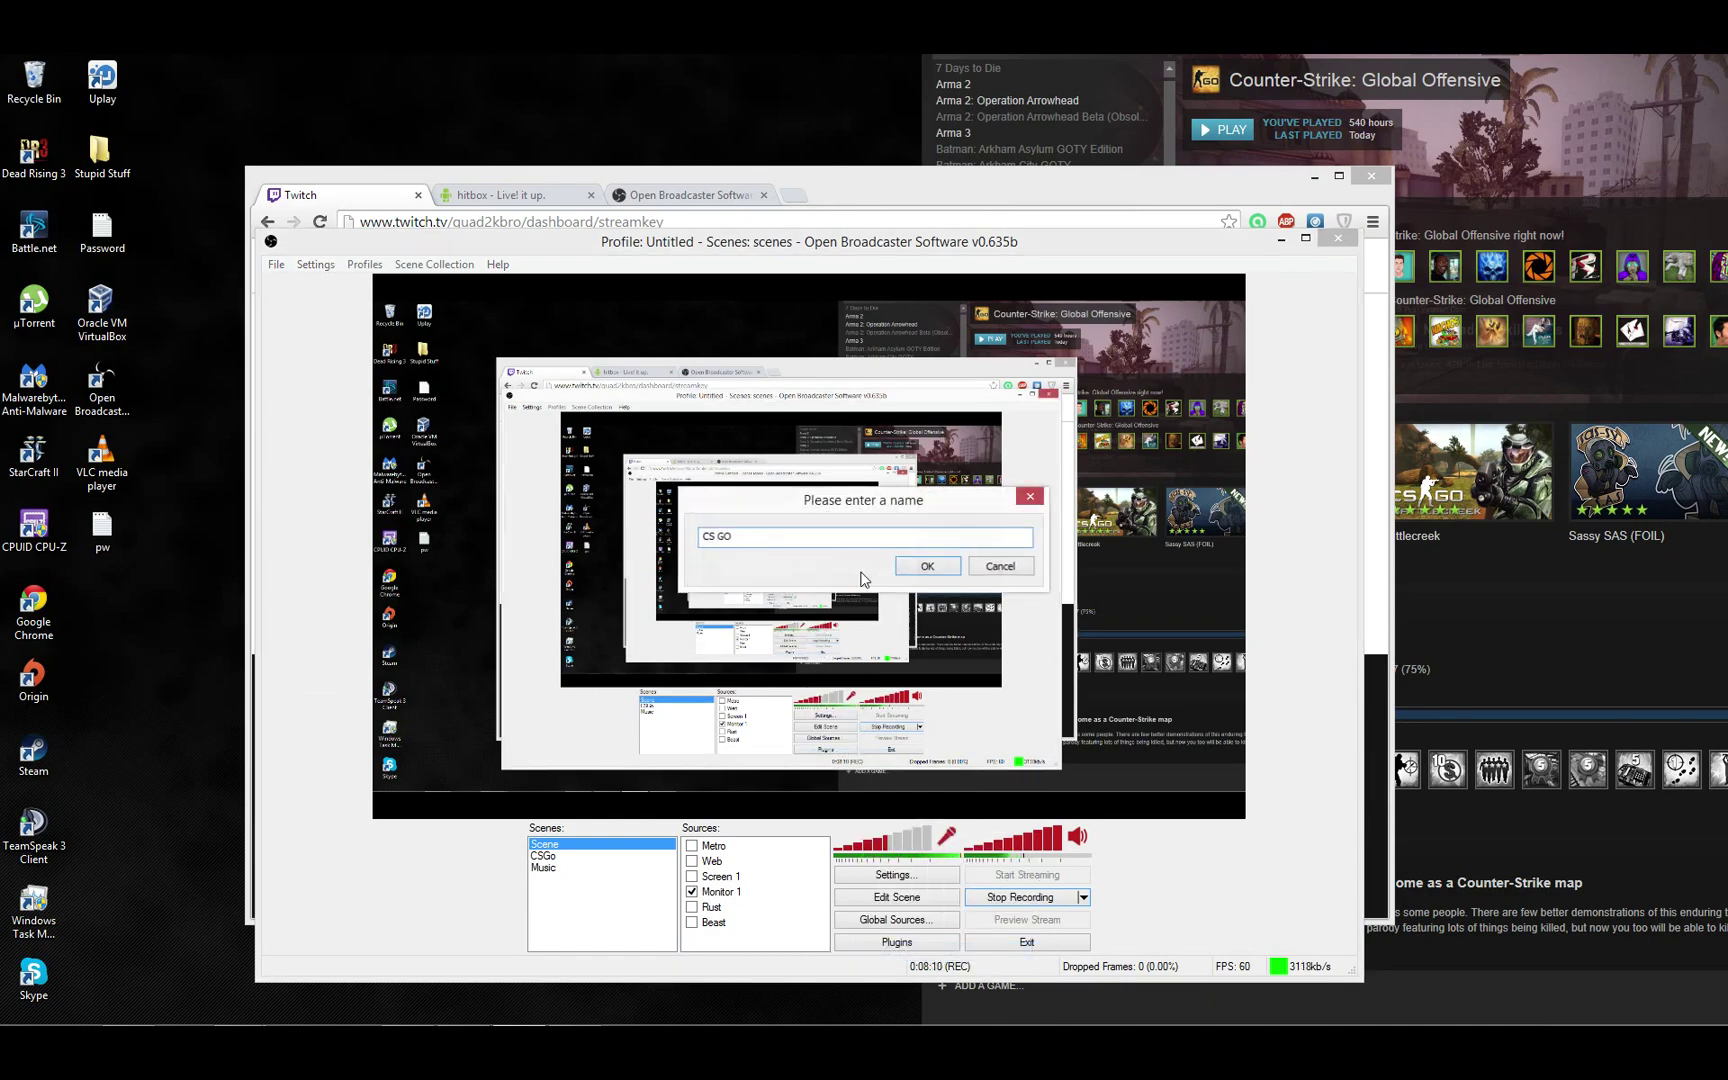
{"action": "key", "text": "Return"}
{"action": "left_click", "coordinate": [553, 340]}
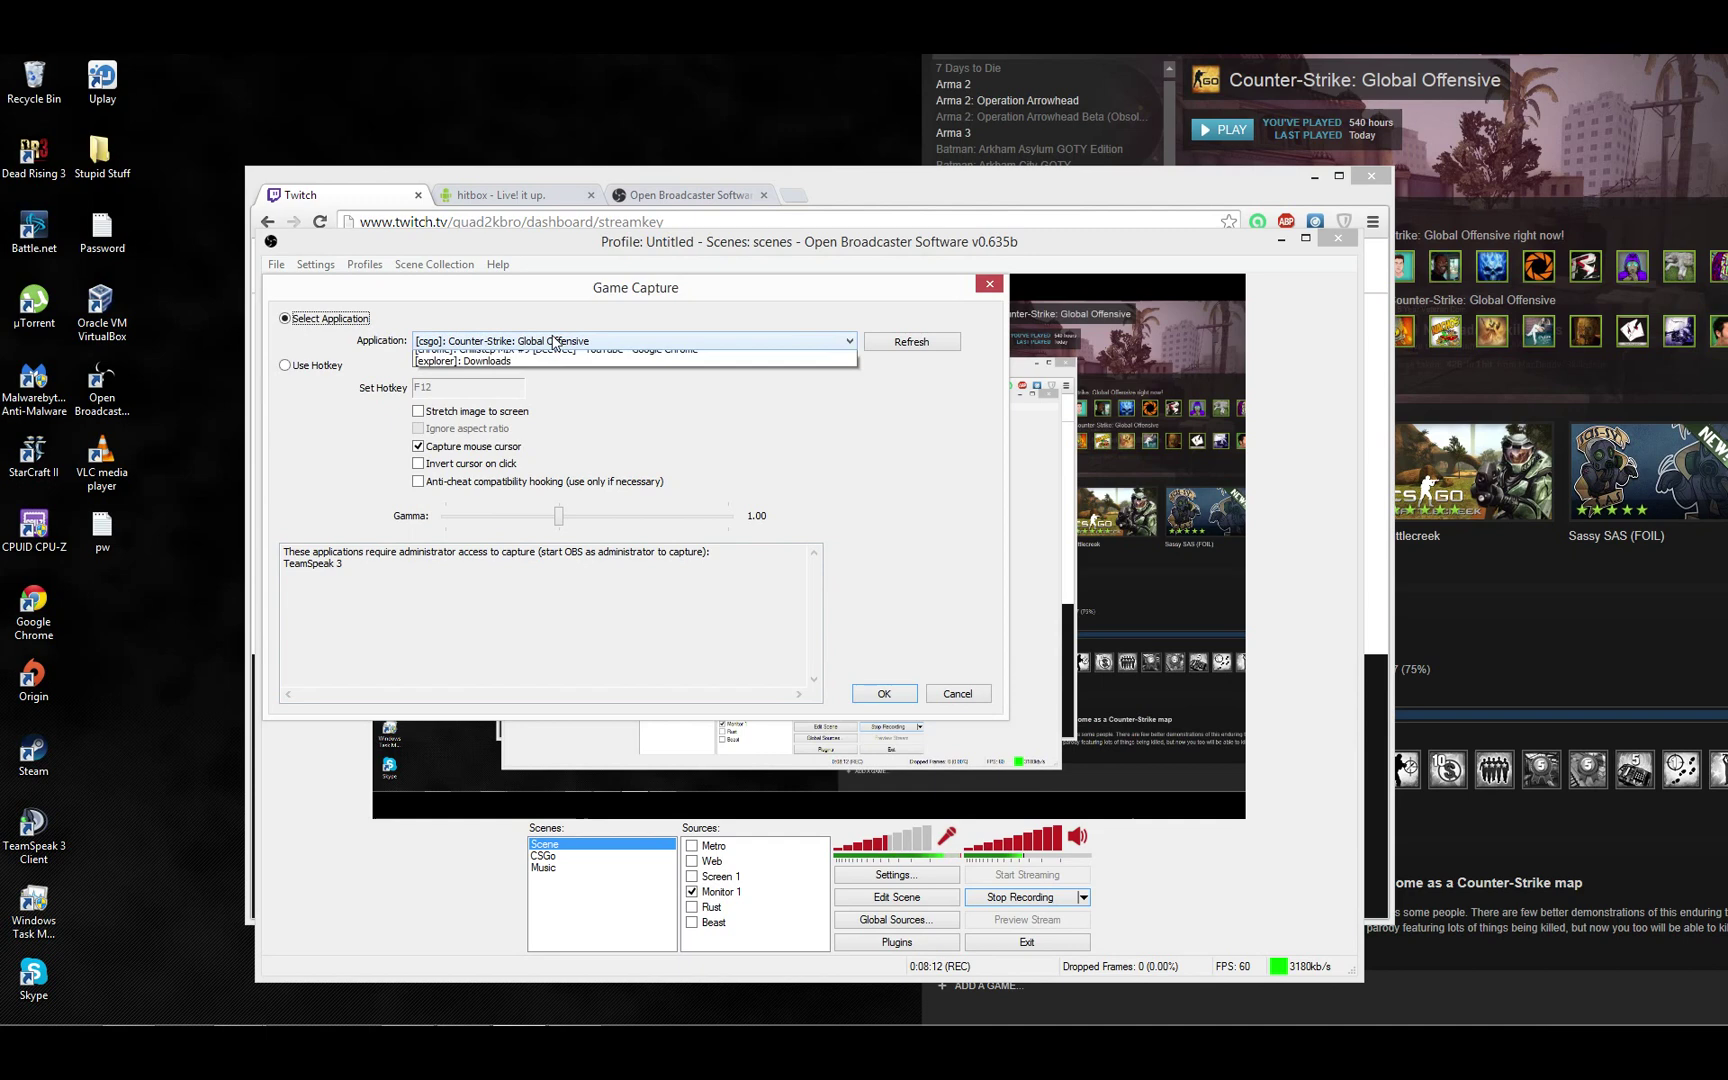
{"action": "left_click", "coordinate": [553, 340]}
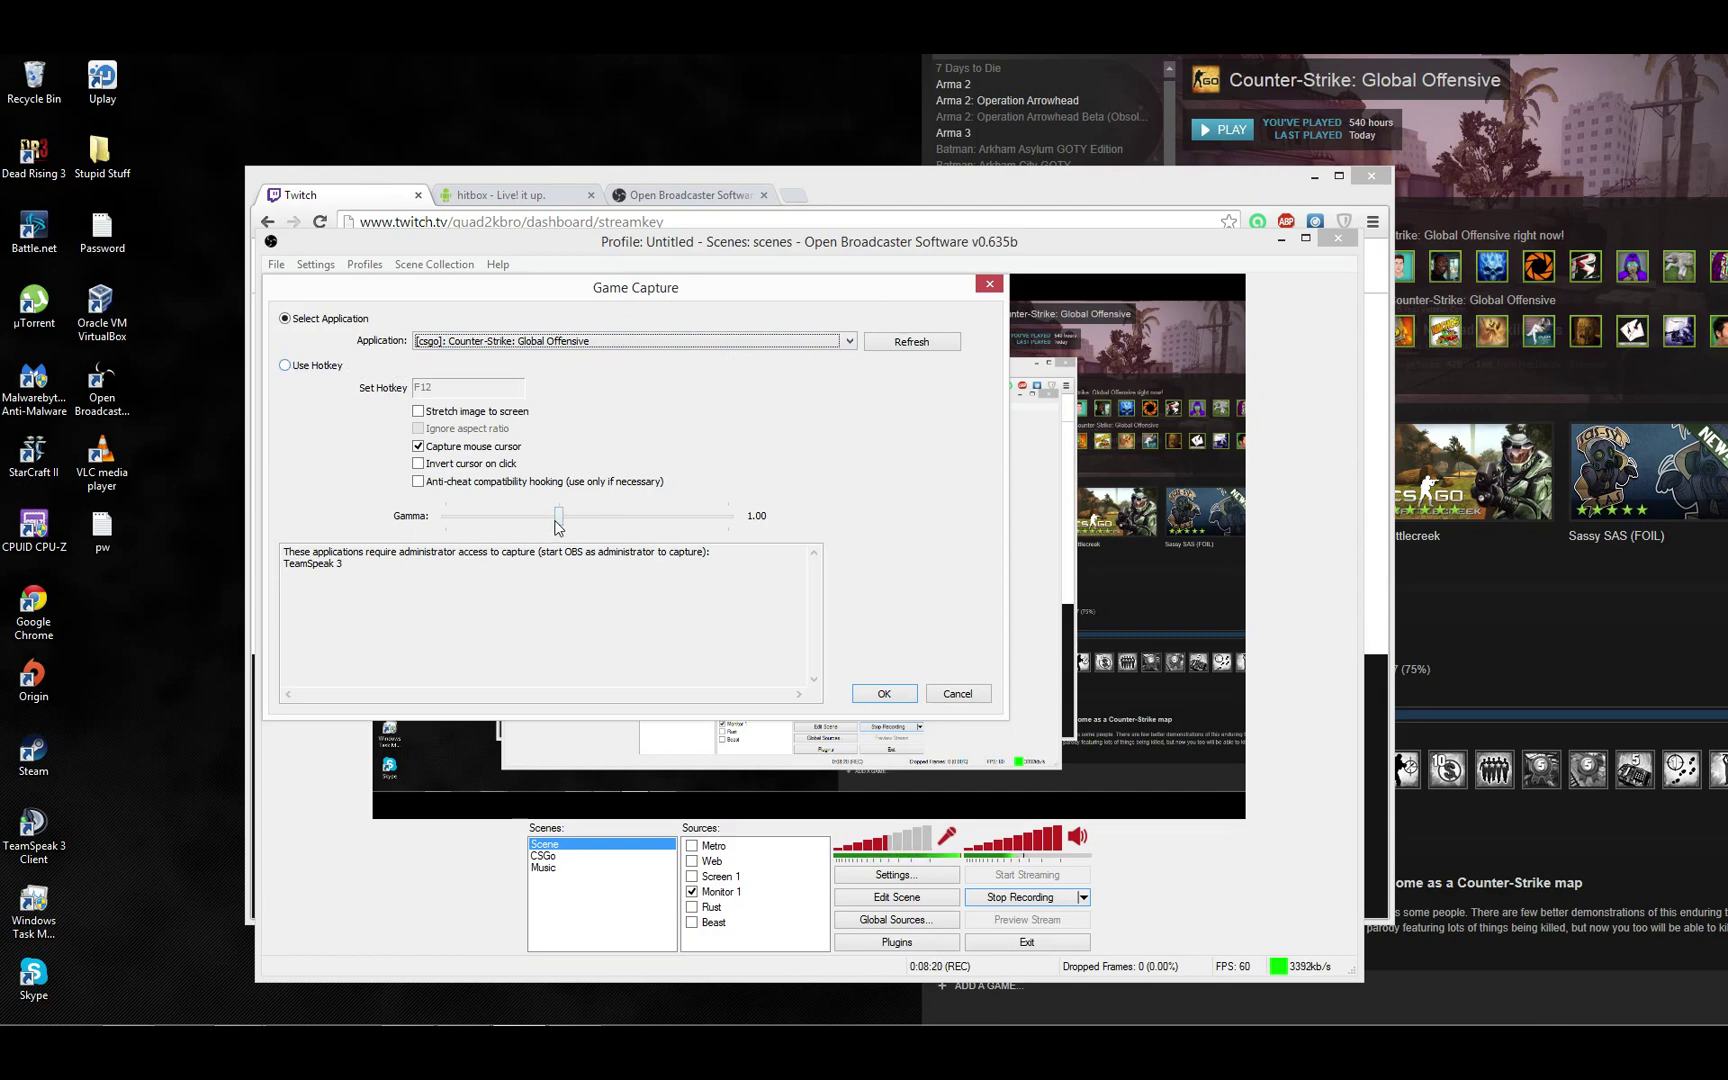
{"action": "mouse_move", "coordinate": [557, 524]}
{"action": "left_mouse_down"}
{"action": "mouse_move", "coordinate": [613, 525]}
{"action": "mouse_move", "coordinate": [541, 520]}
{"action": "mouse_move", "coordinate": [637, 520]}
{"action": "mouse_move", "coordinate": [497, 520]}
{"action": "mouse_move", "coordinate": [760, 535]}
{"action": "mouse_move", "coordinate": [567, 522]}
{"action": "left_mouse_up"}
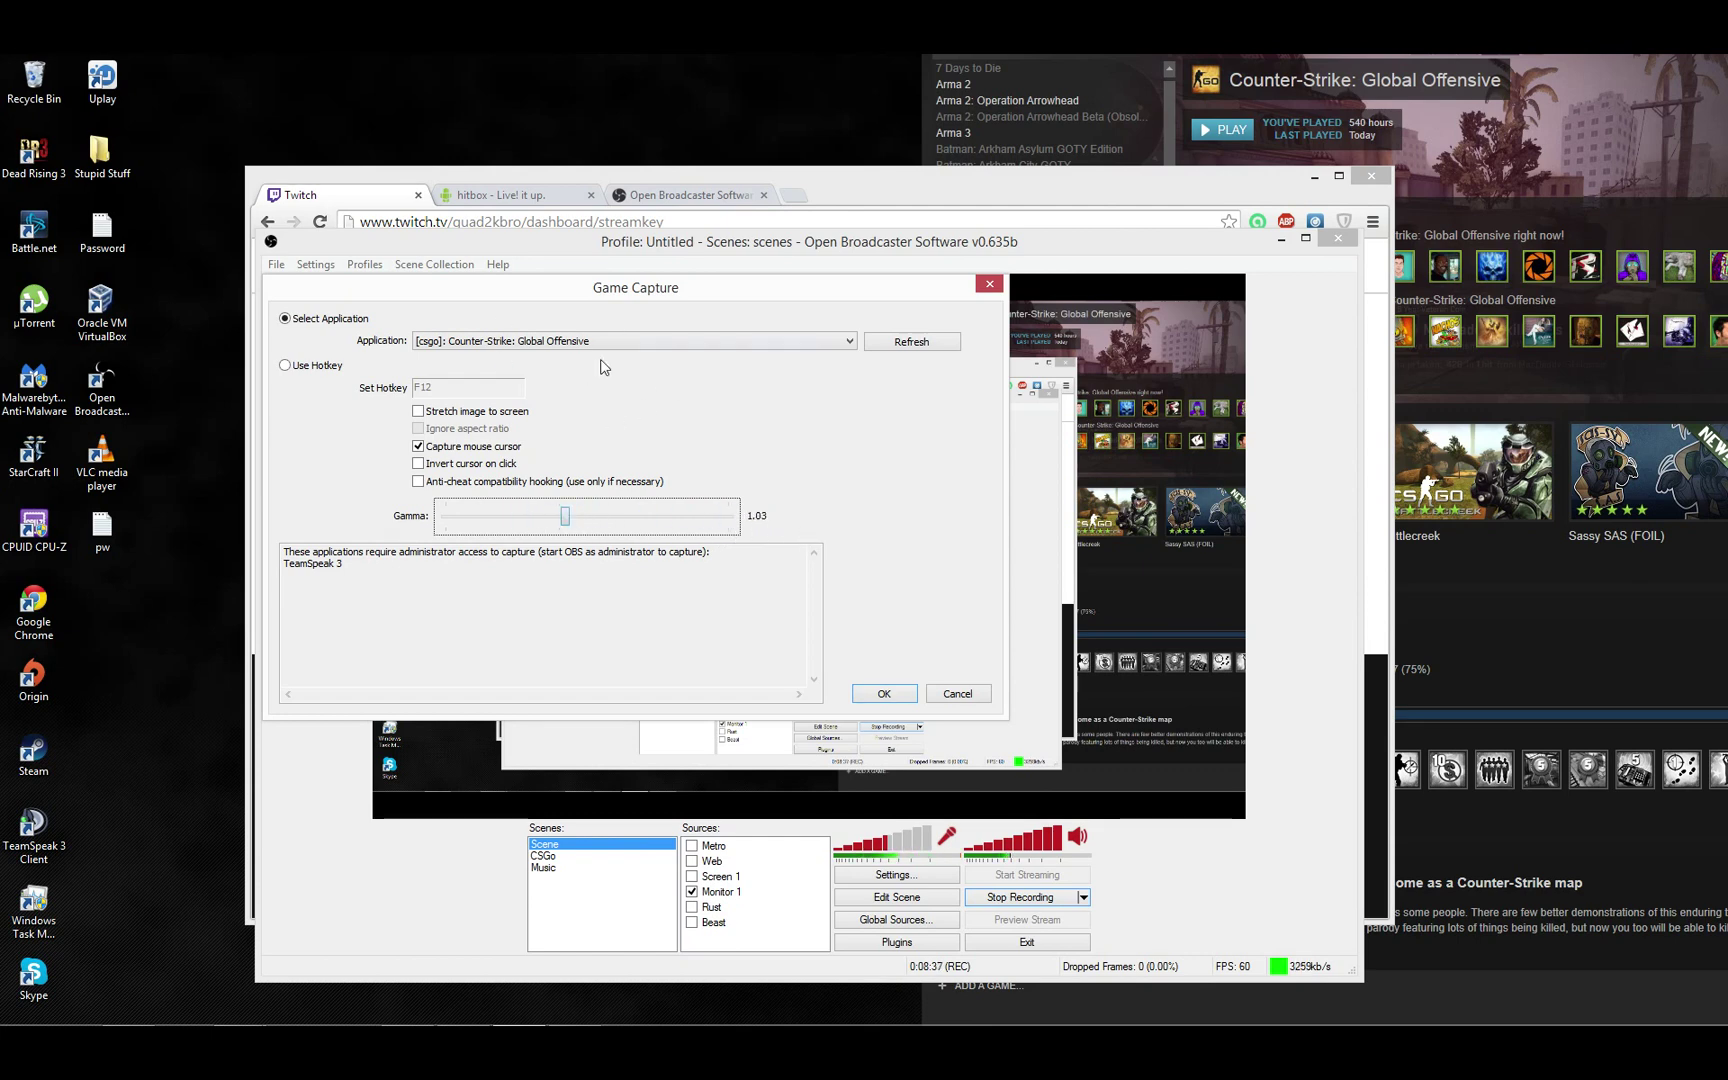
{"action": "left_click", "coordinate": [884, 693]}
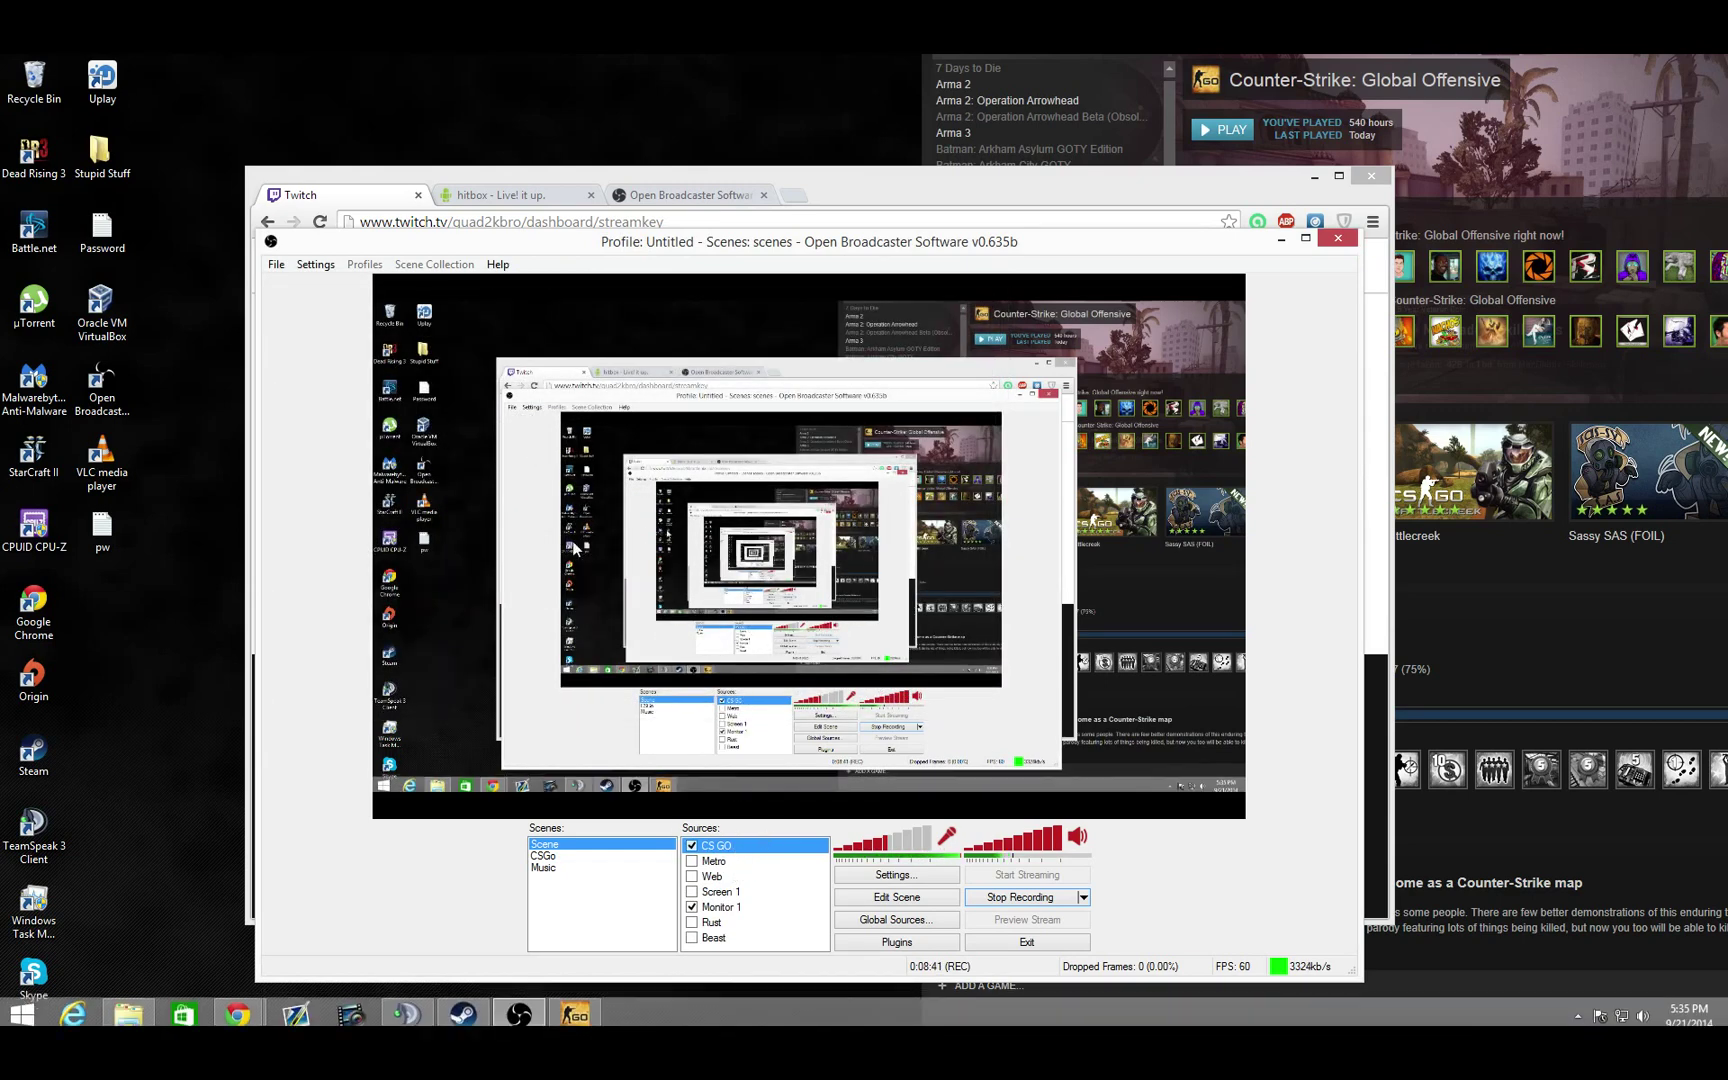
{"action": "mouse_move", "coordinate": [590, 1018]}
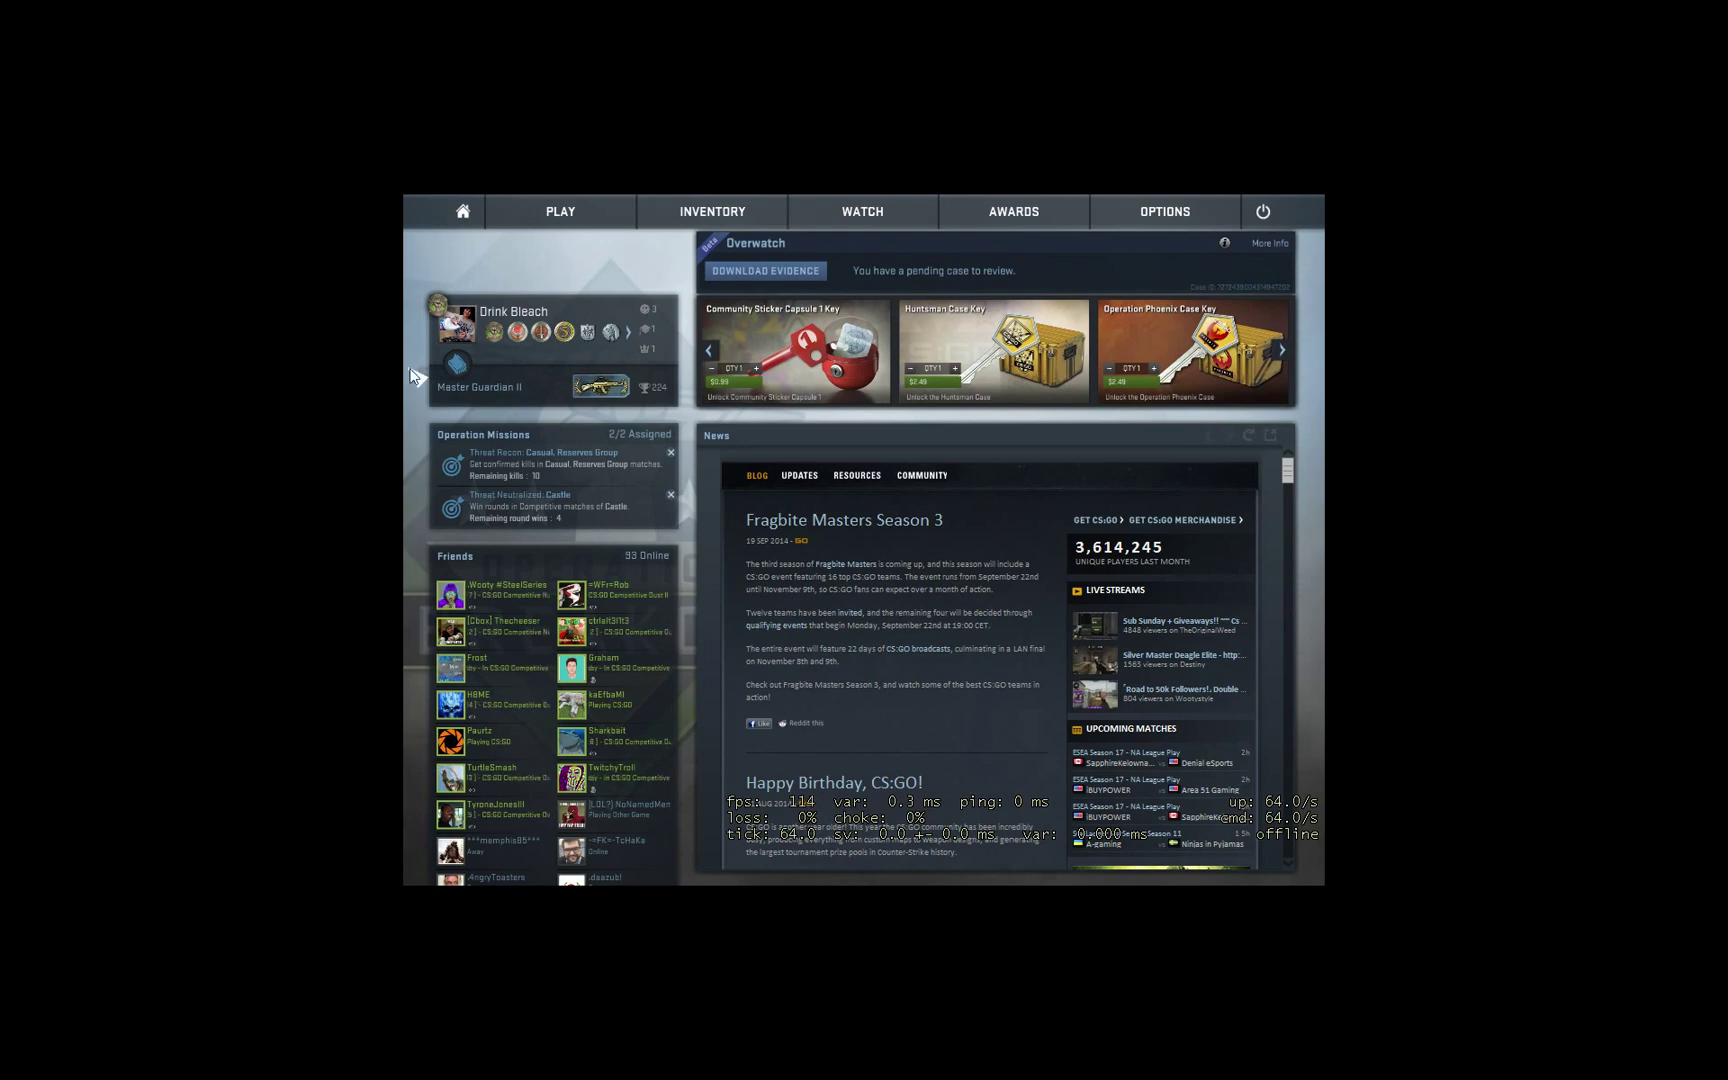
- In CS:GO, go to Options > Video Settings, then Alt+Tab back to the desktop
{"action": "left_click", "coordinate": [1170, 215]}
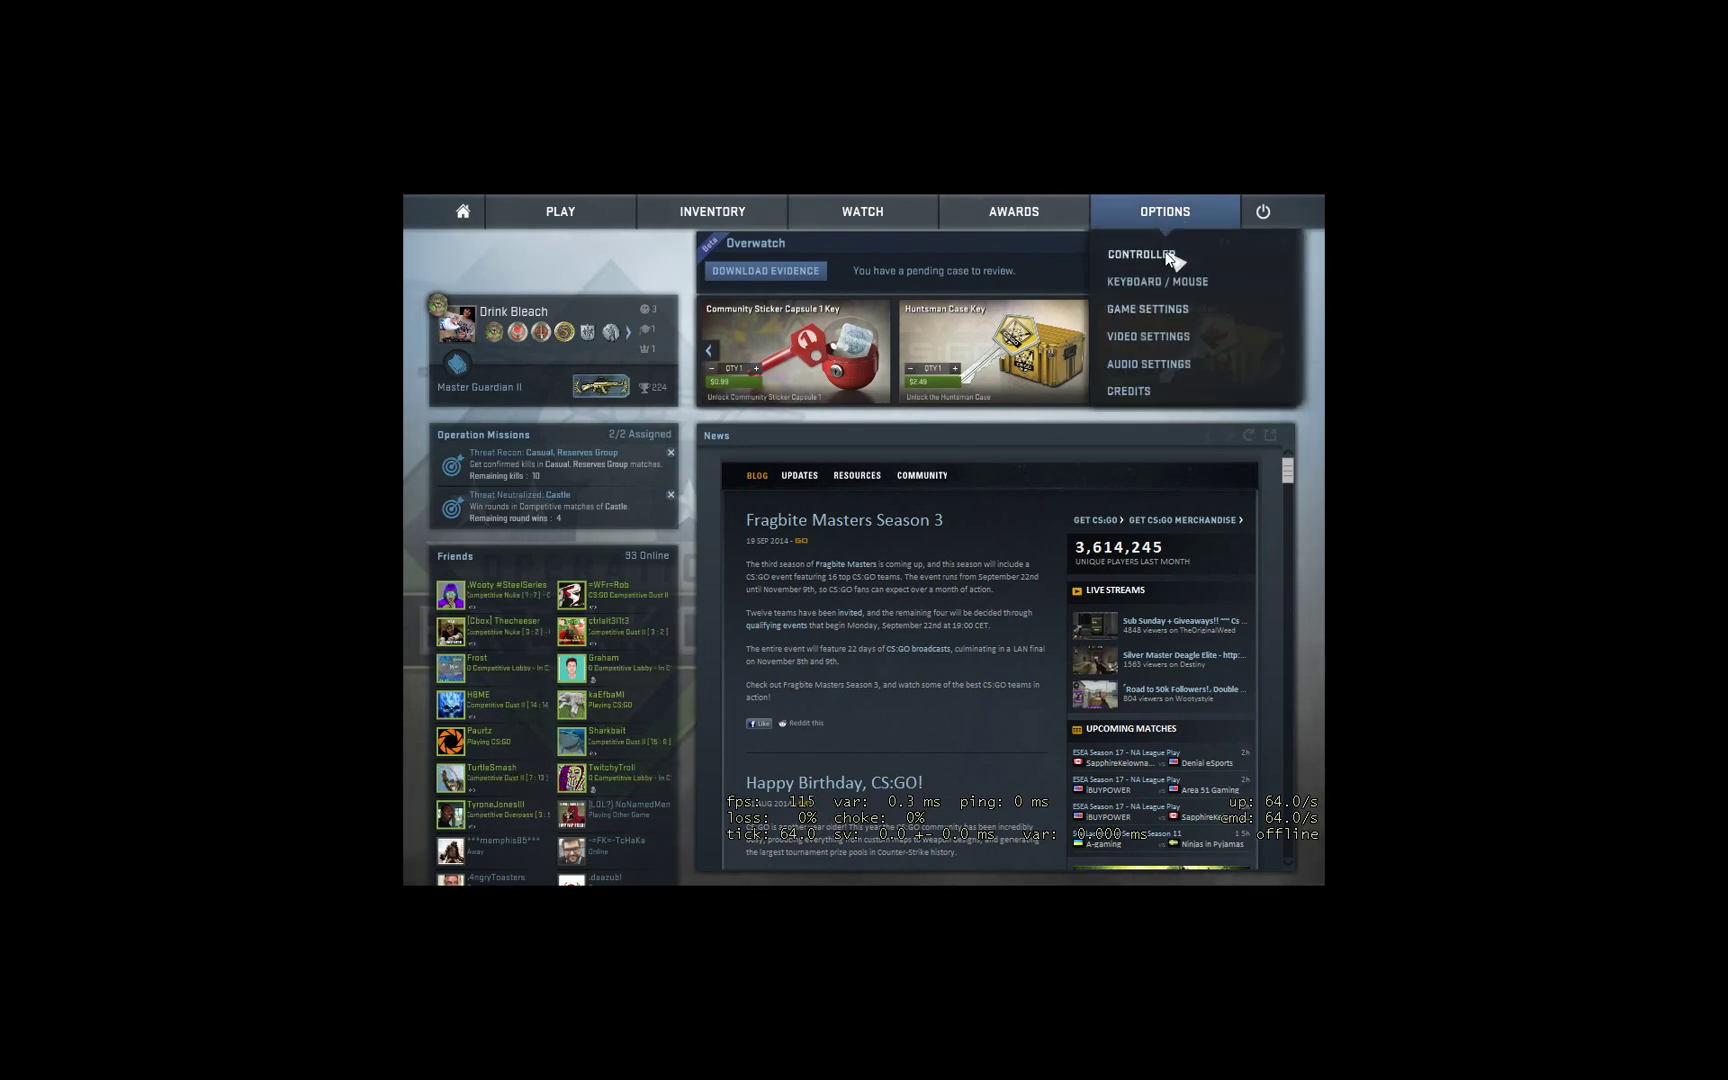
{"action": "left_click", "coordinate": [1152, 336]}
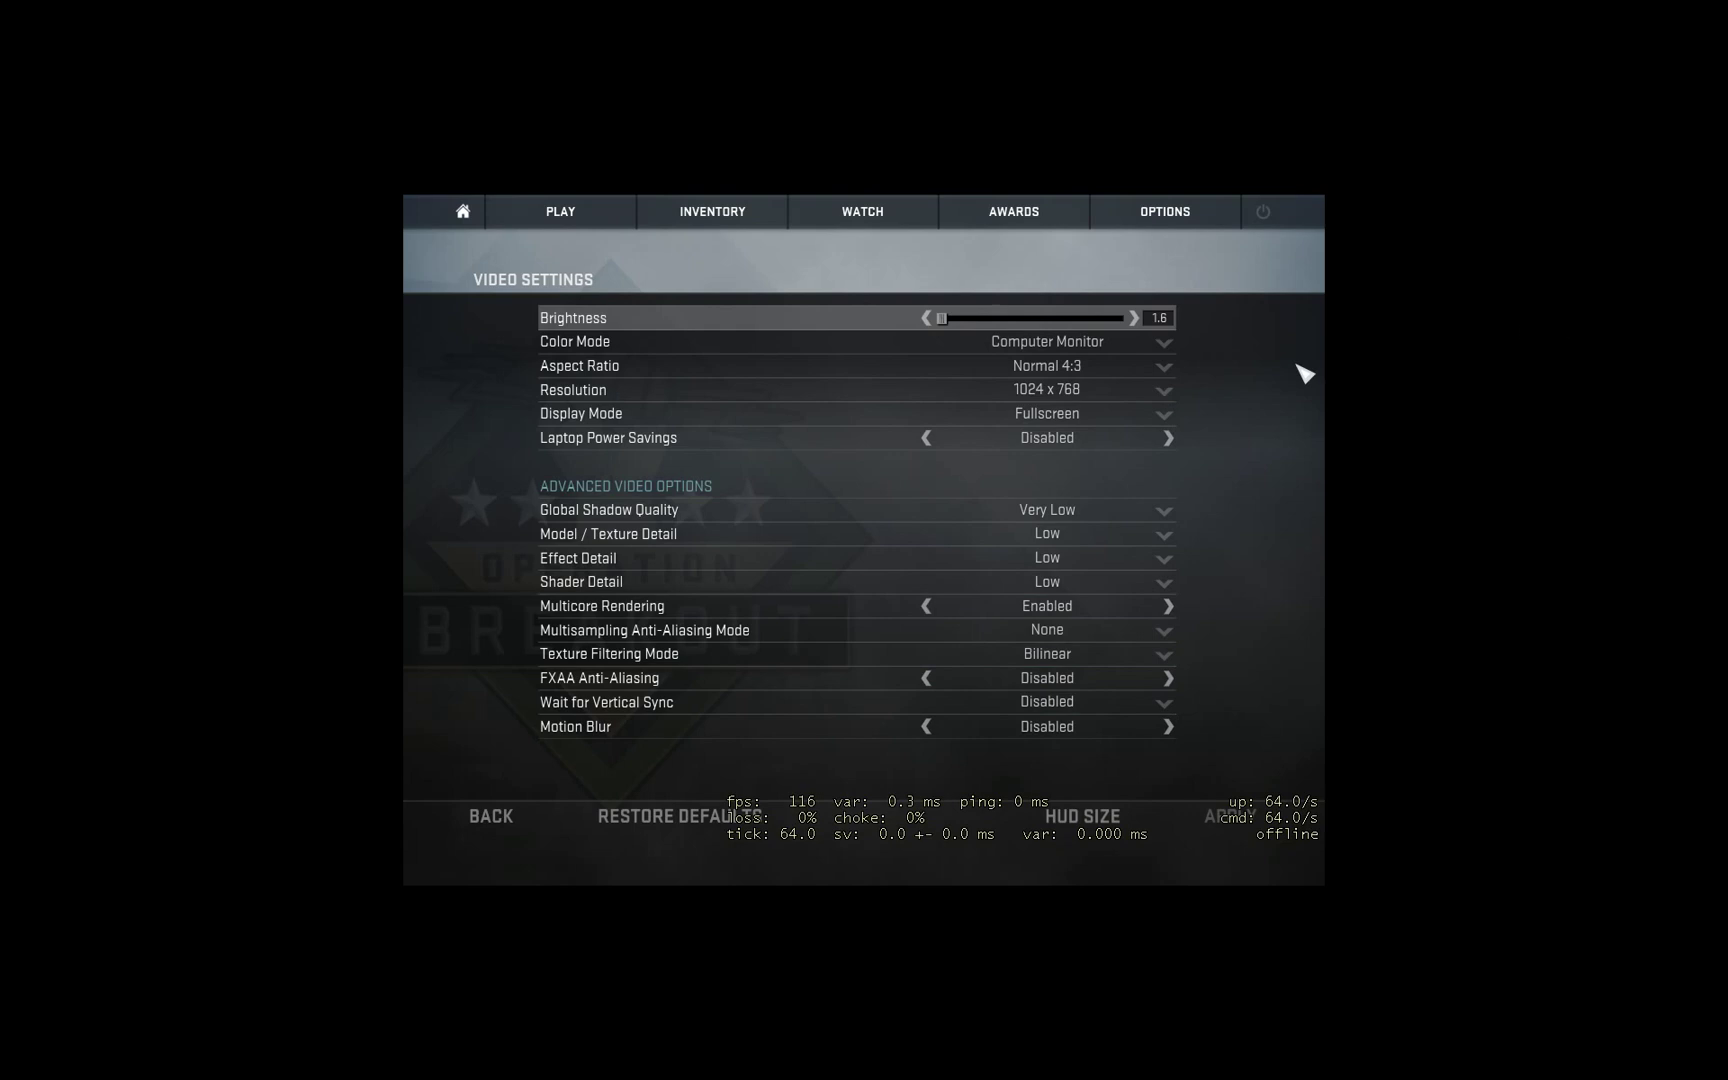
{"action": "key", "text": "alt+Tab"}
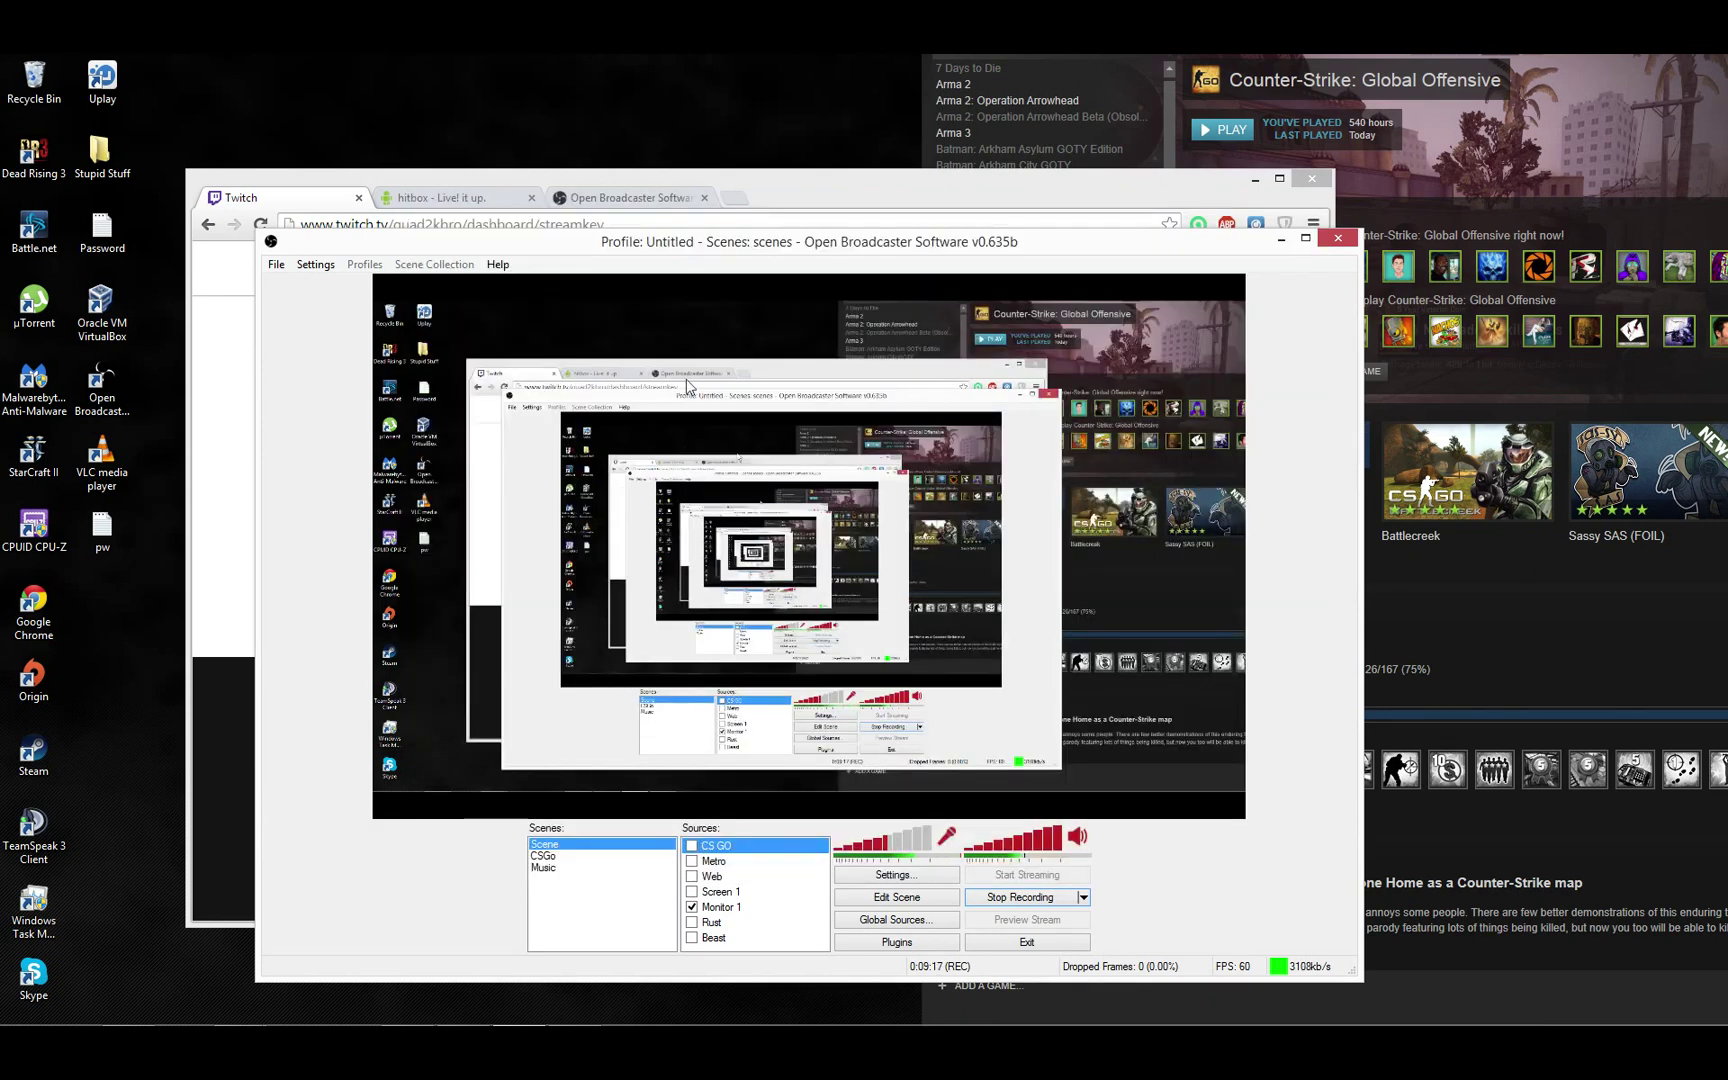
- Leave the CS GO source unchecked and begin adding a Video Capture Device source
{"action": "left_click", "coordinate": [692, 847]}
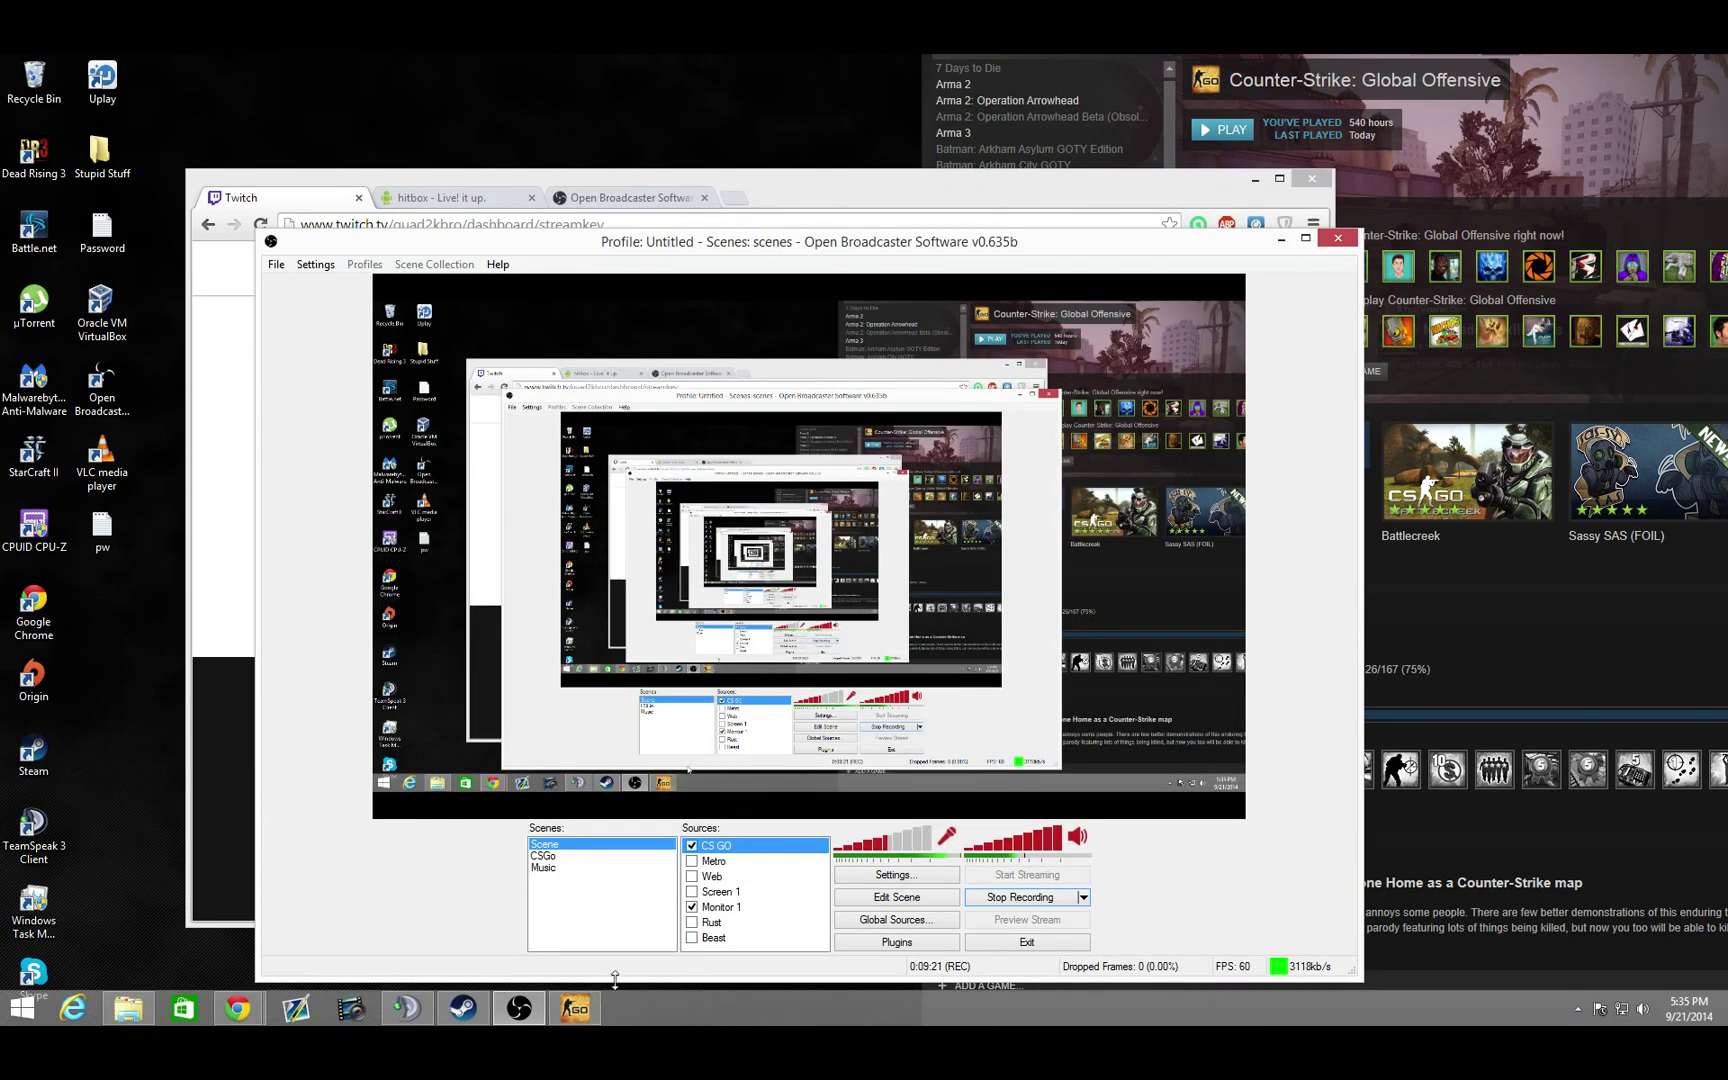
{"action": "left_click", "coordinate": [692, 847]}
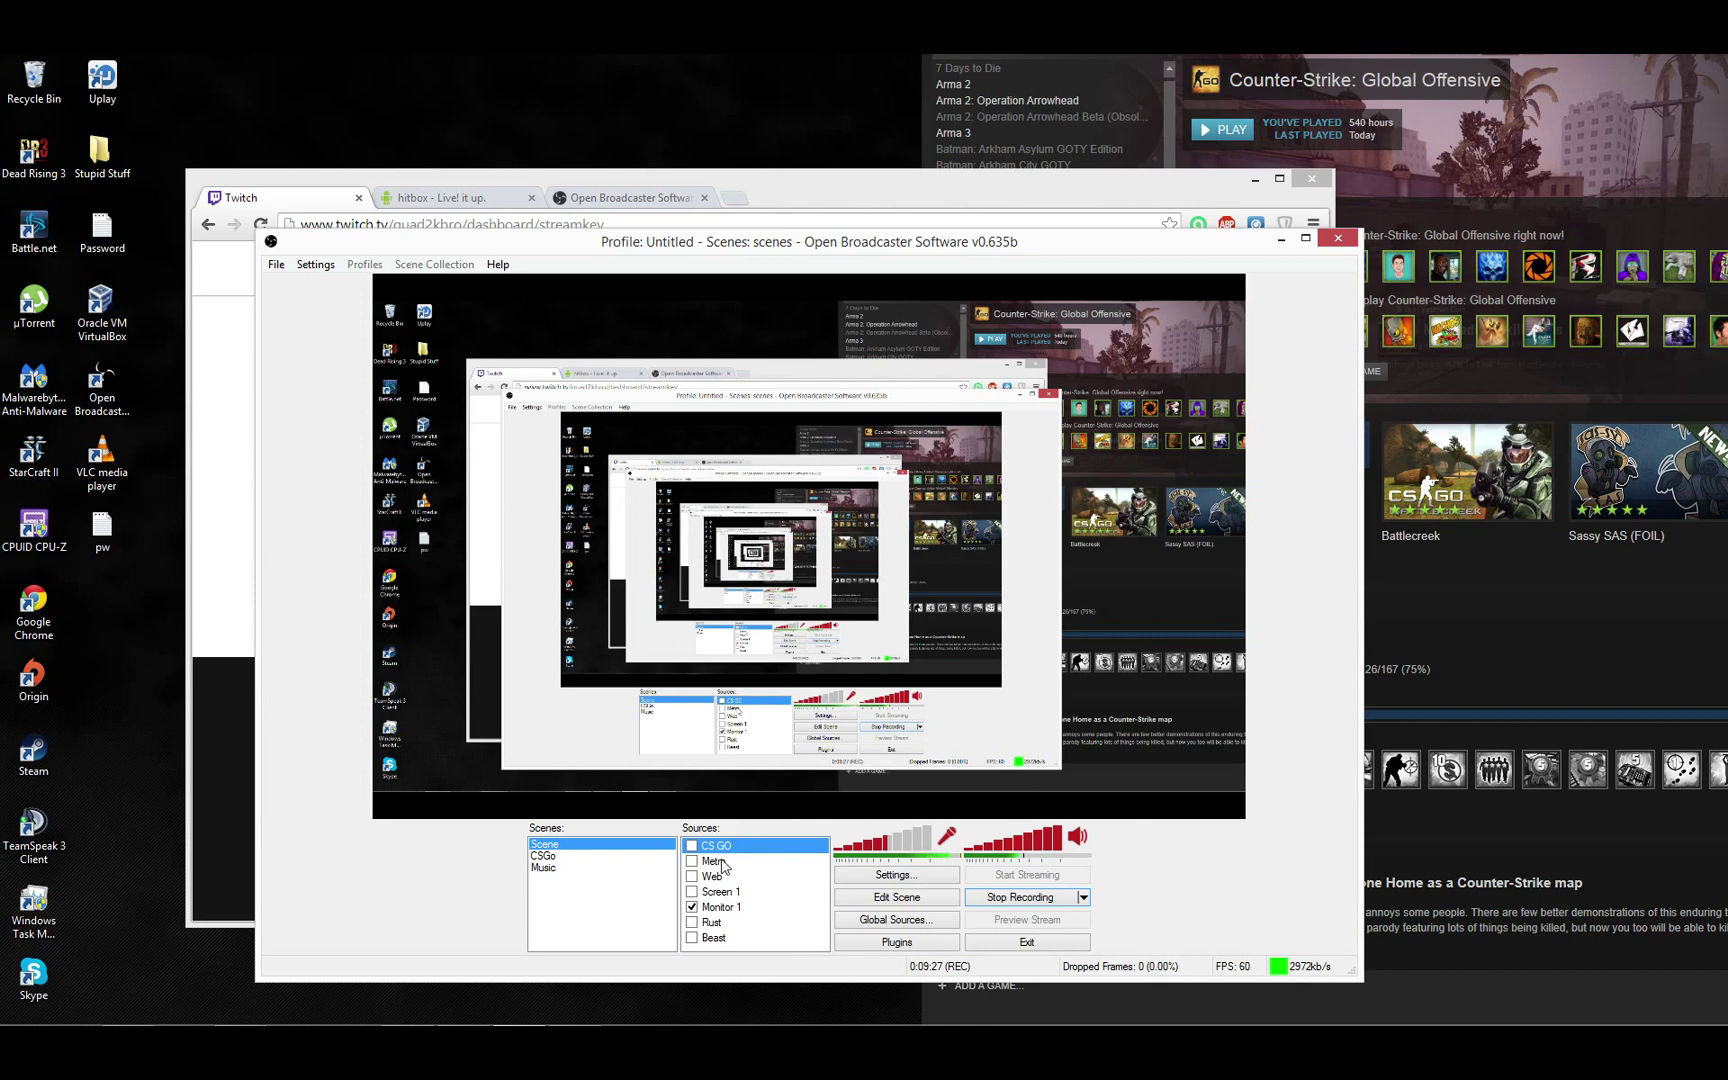
{"action": "right_click", "coordinate": [795, 950]}
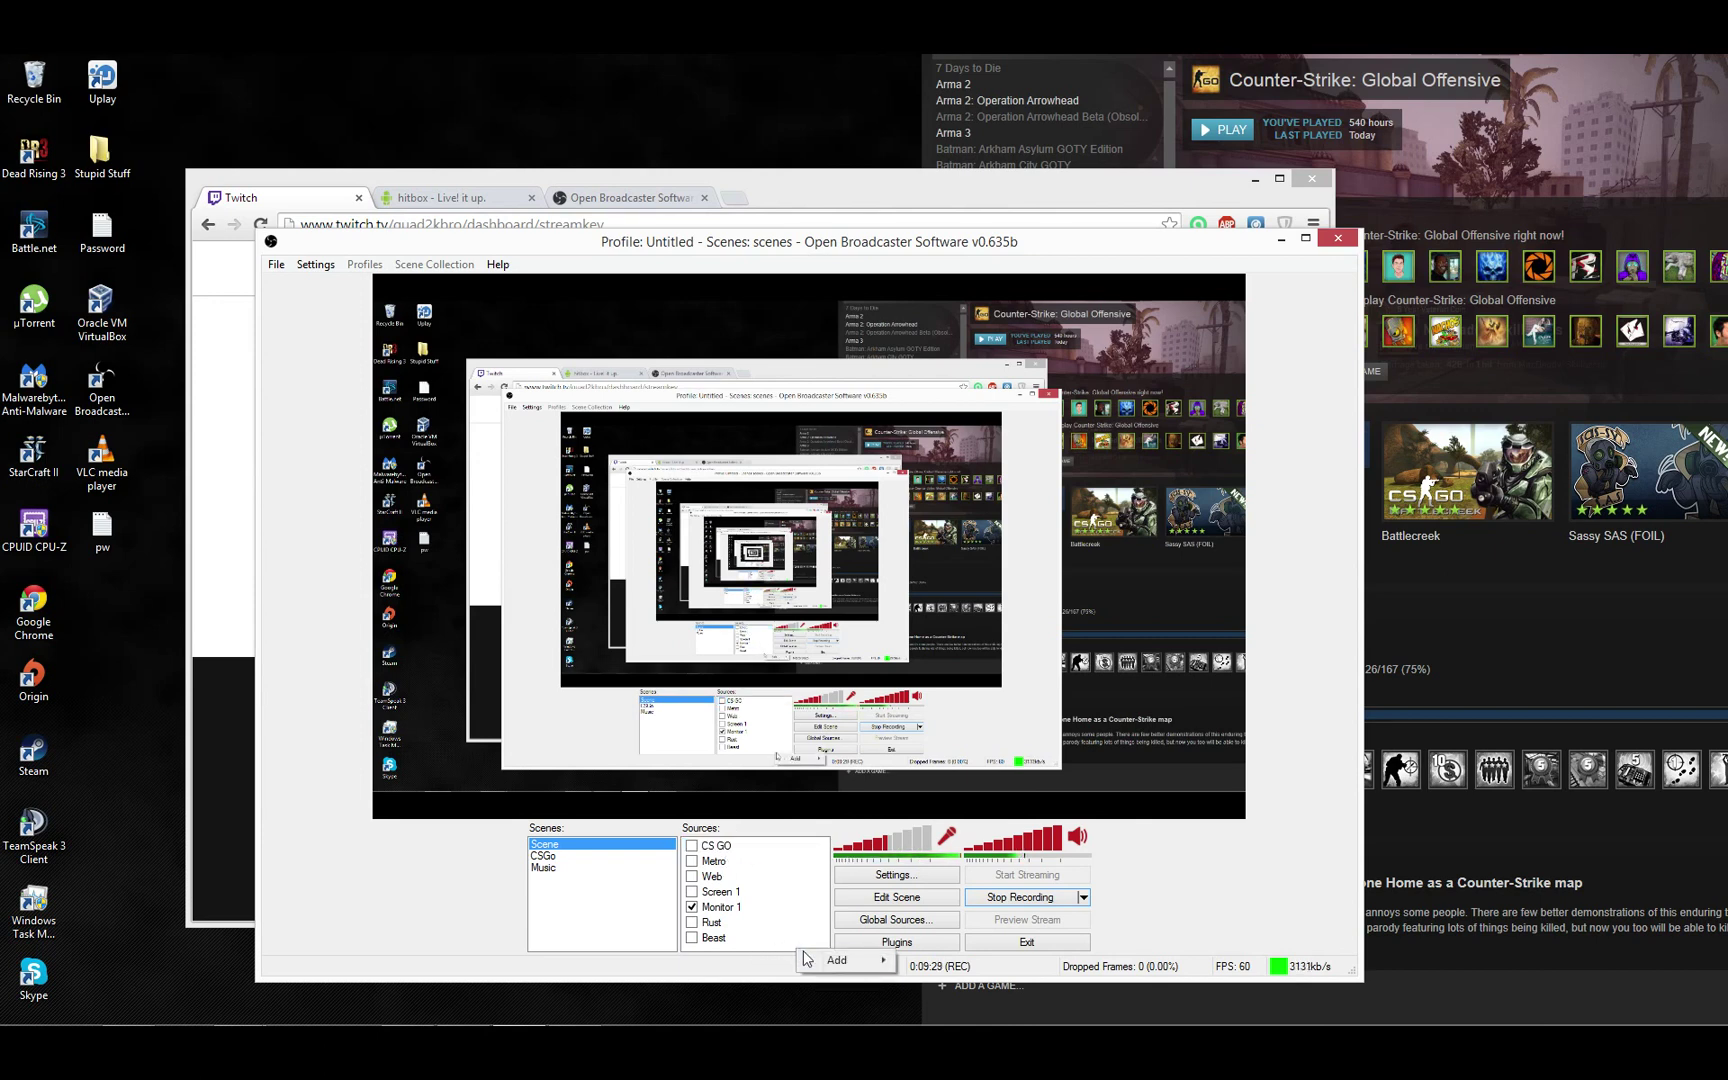
{"action": "mouse_move", "coordinate": [845, 960]}
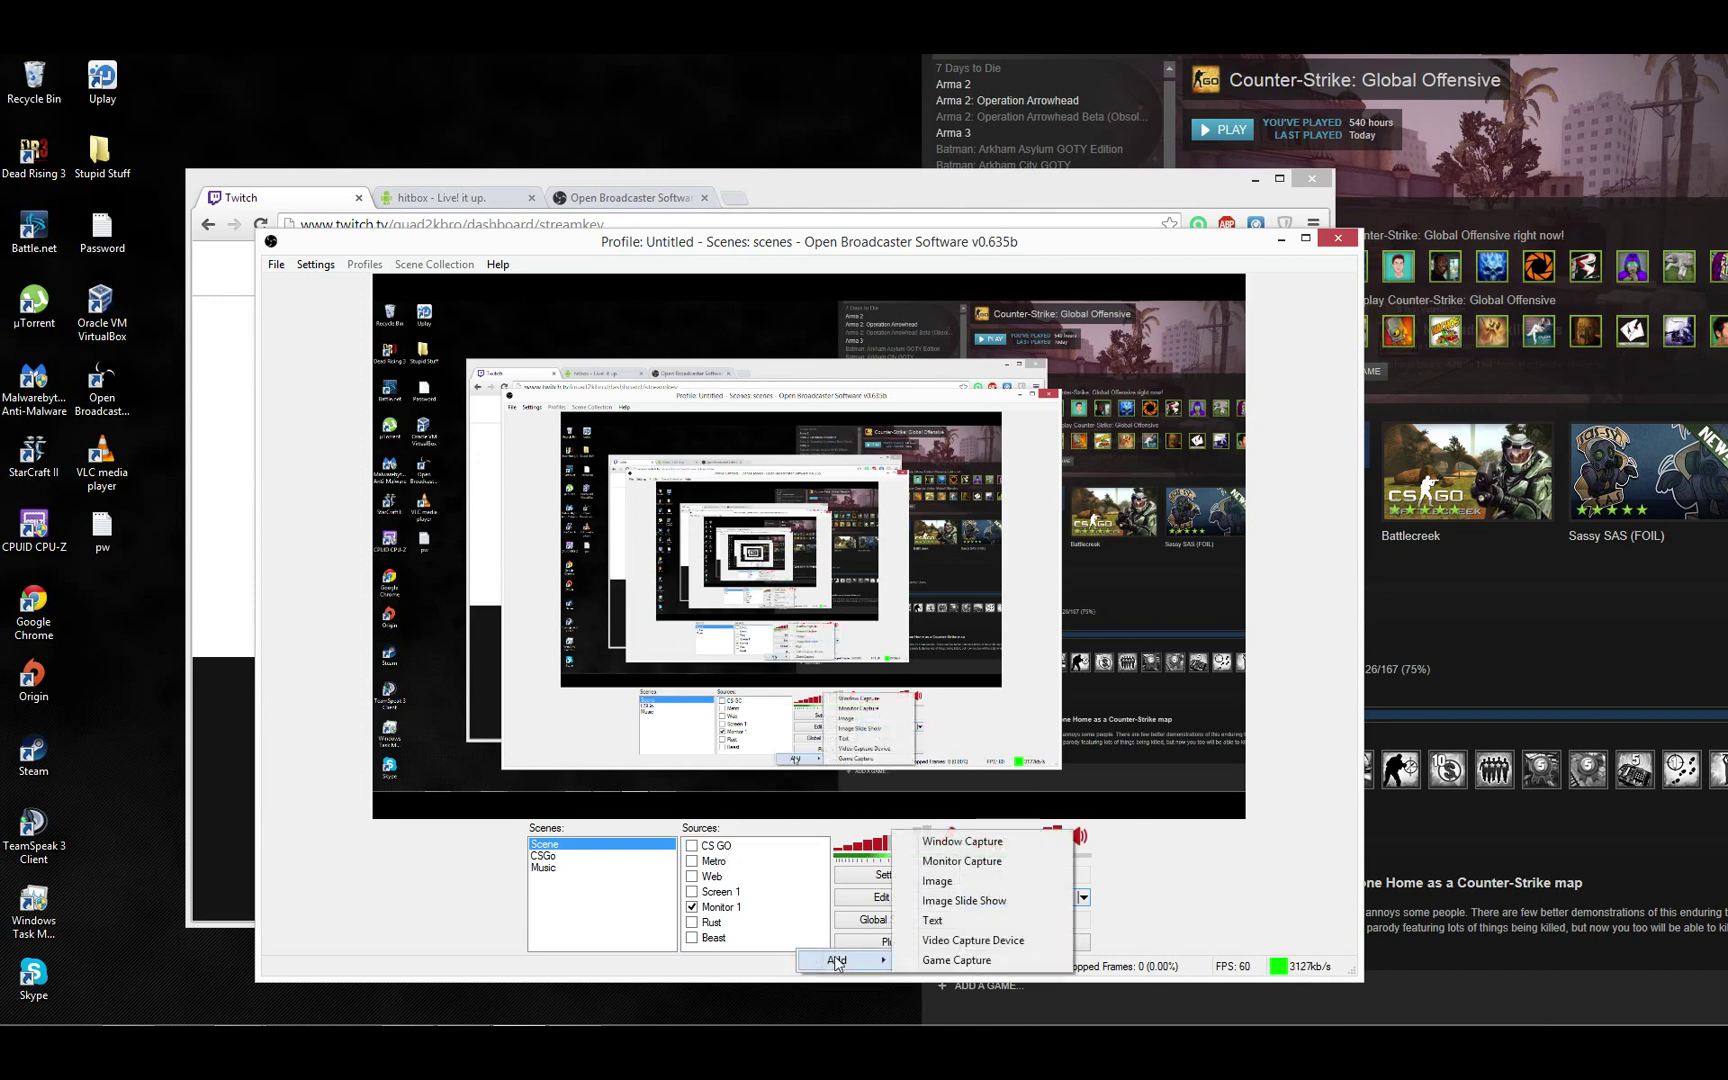
{"action": "left_click", "coordinate": [1003, 943]}
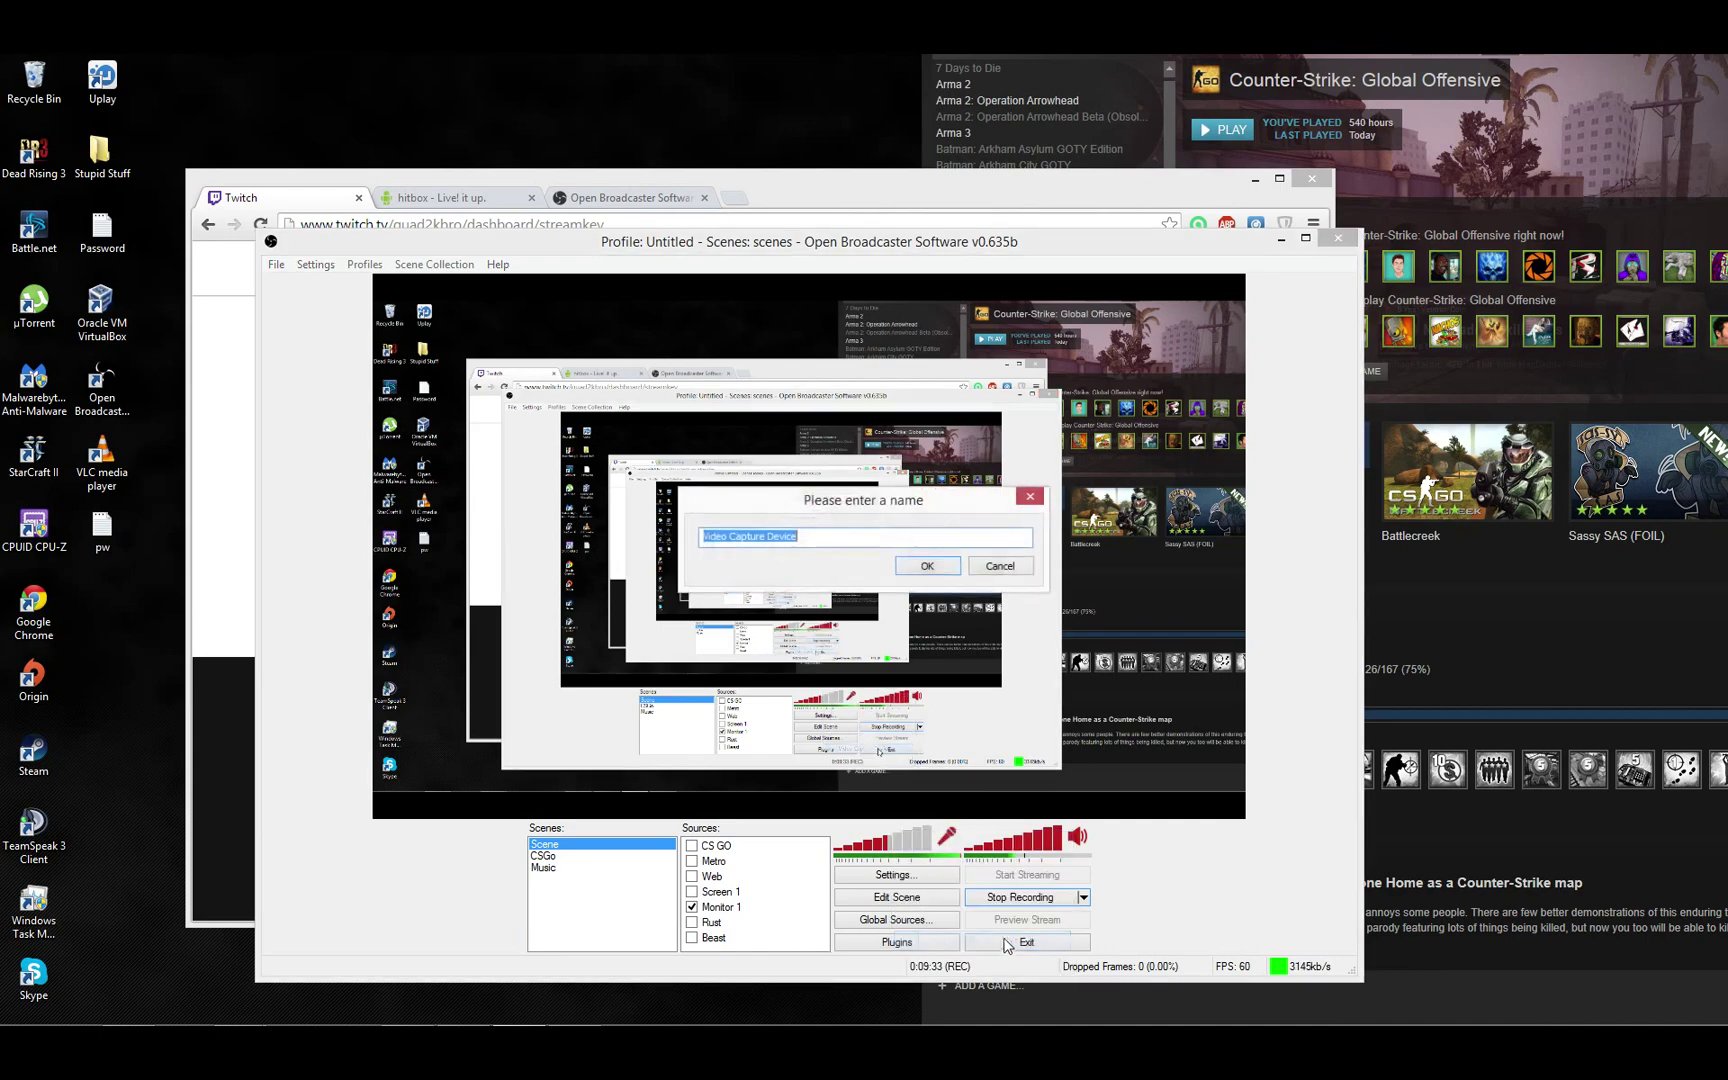
- Name the source WebCam, using the Logitech HD Webcam C270 with audio input disabled
{"action": "type", "text": "WebCam"}
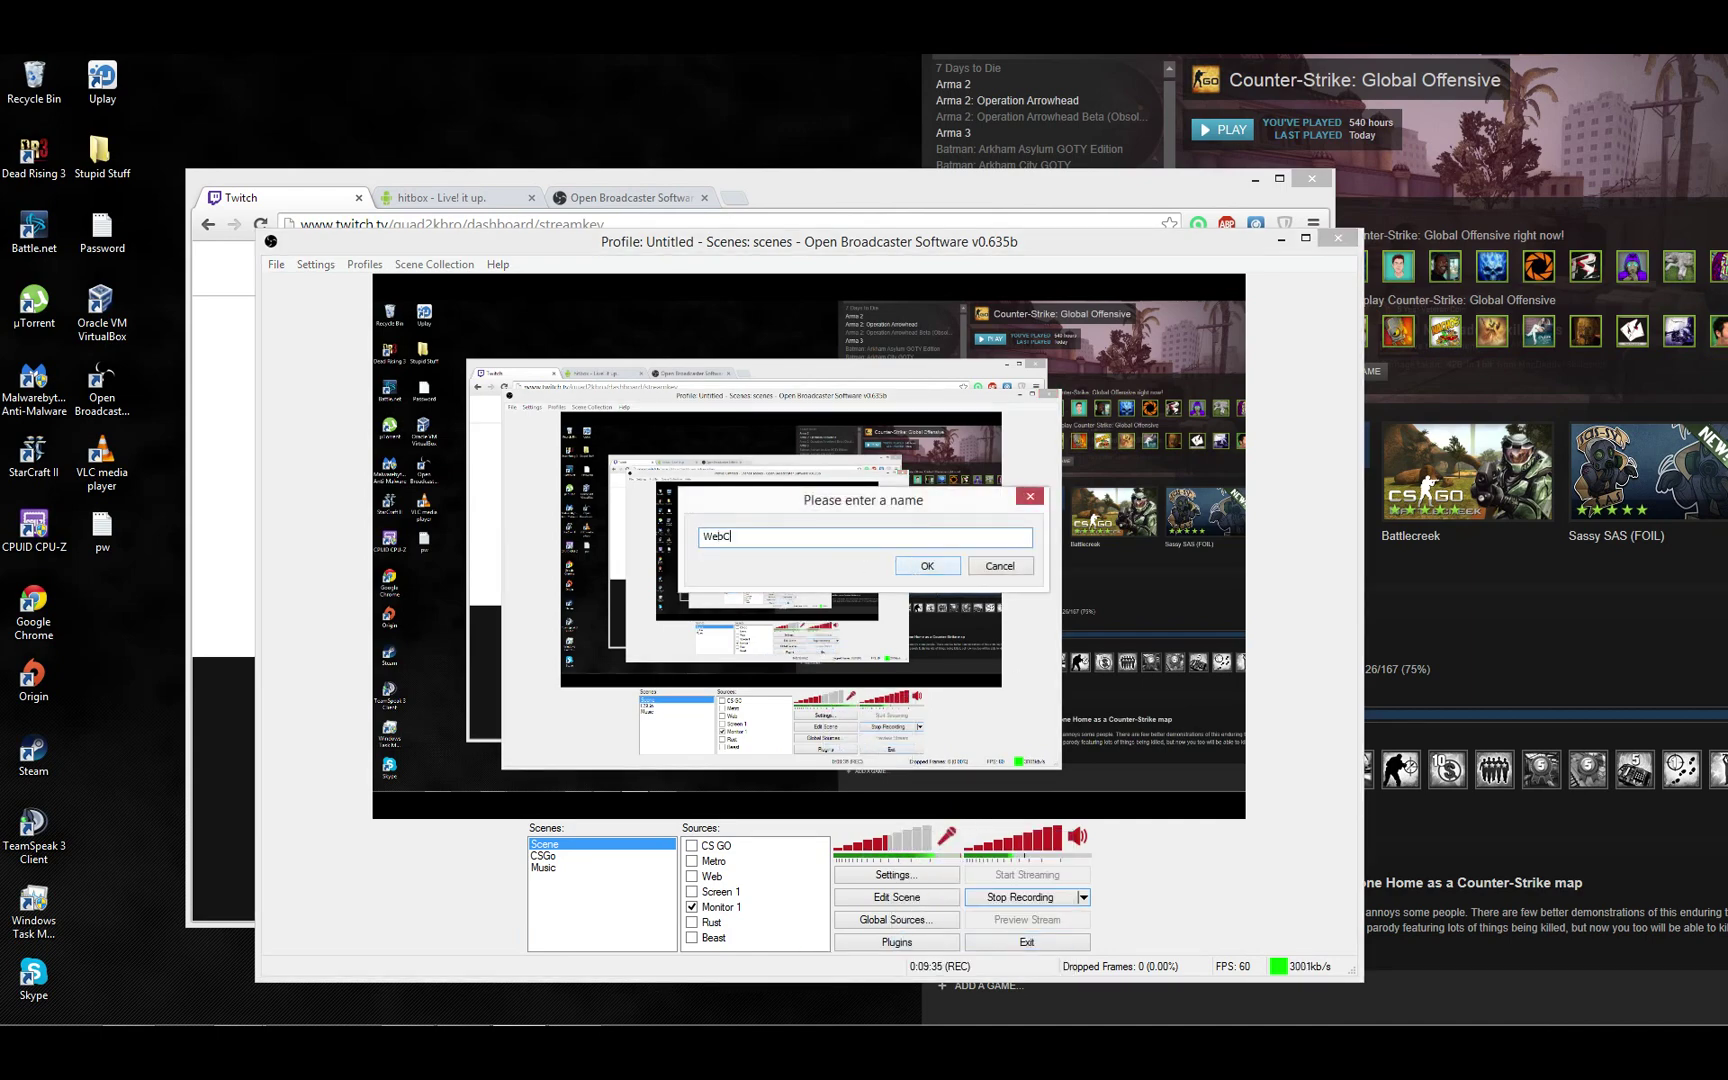
{"action": "left_click", "coordinate": [913, 570]}
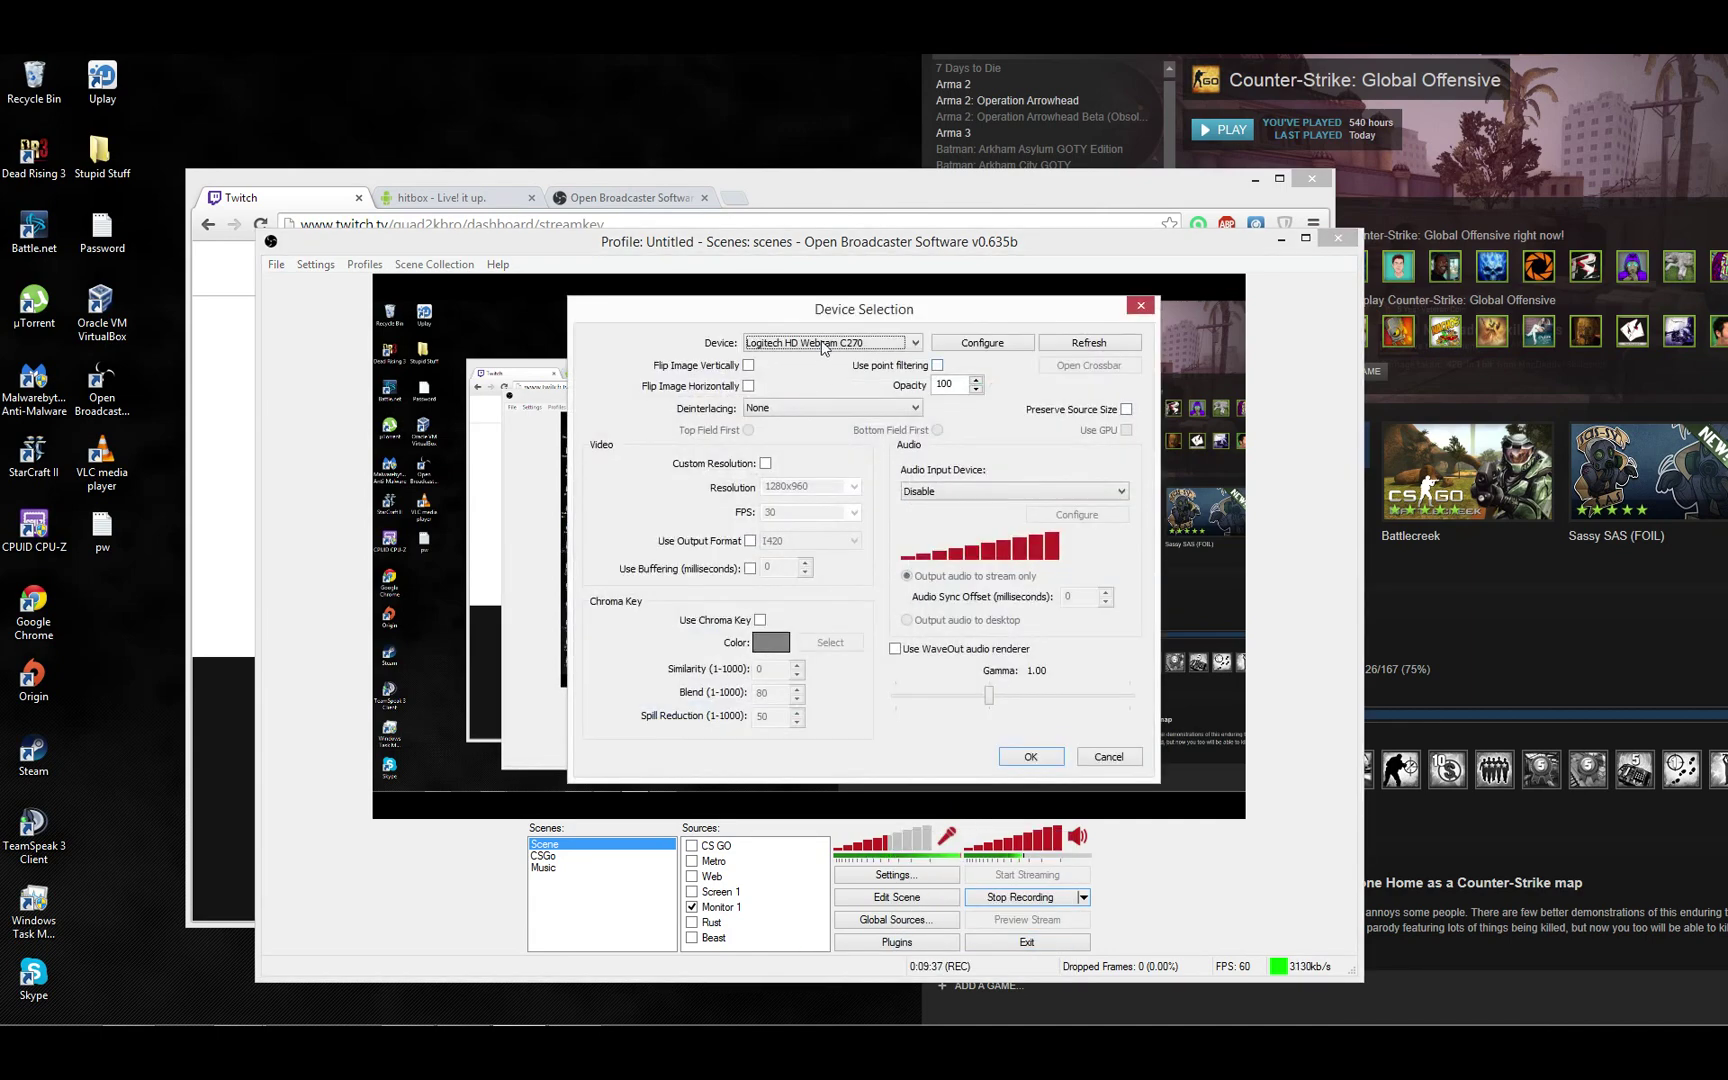
{"action": "left_click", "coordinate": [876, 341]}
{"action": "left_click", "coordinate": [876, 340]}
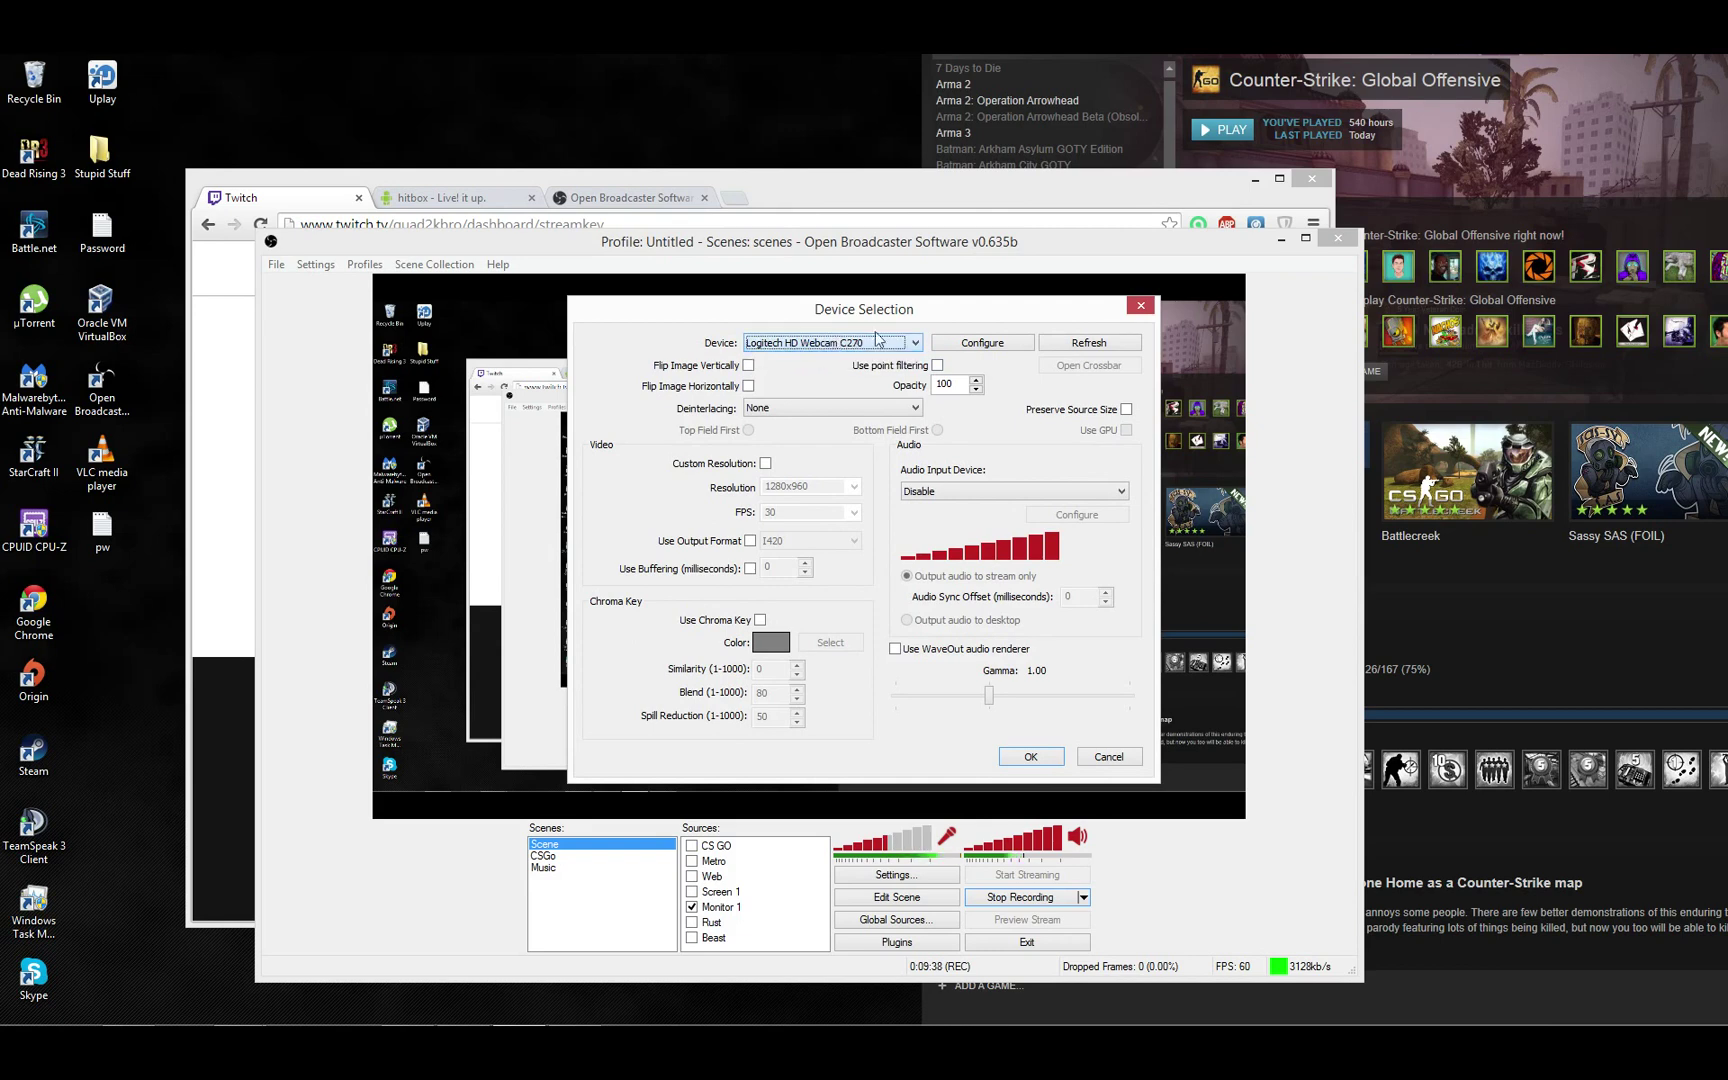
{"action": "left_click", "coordinate": [987, 495]}
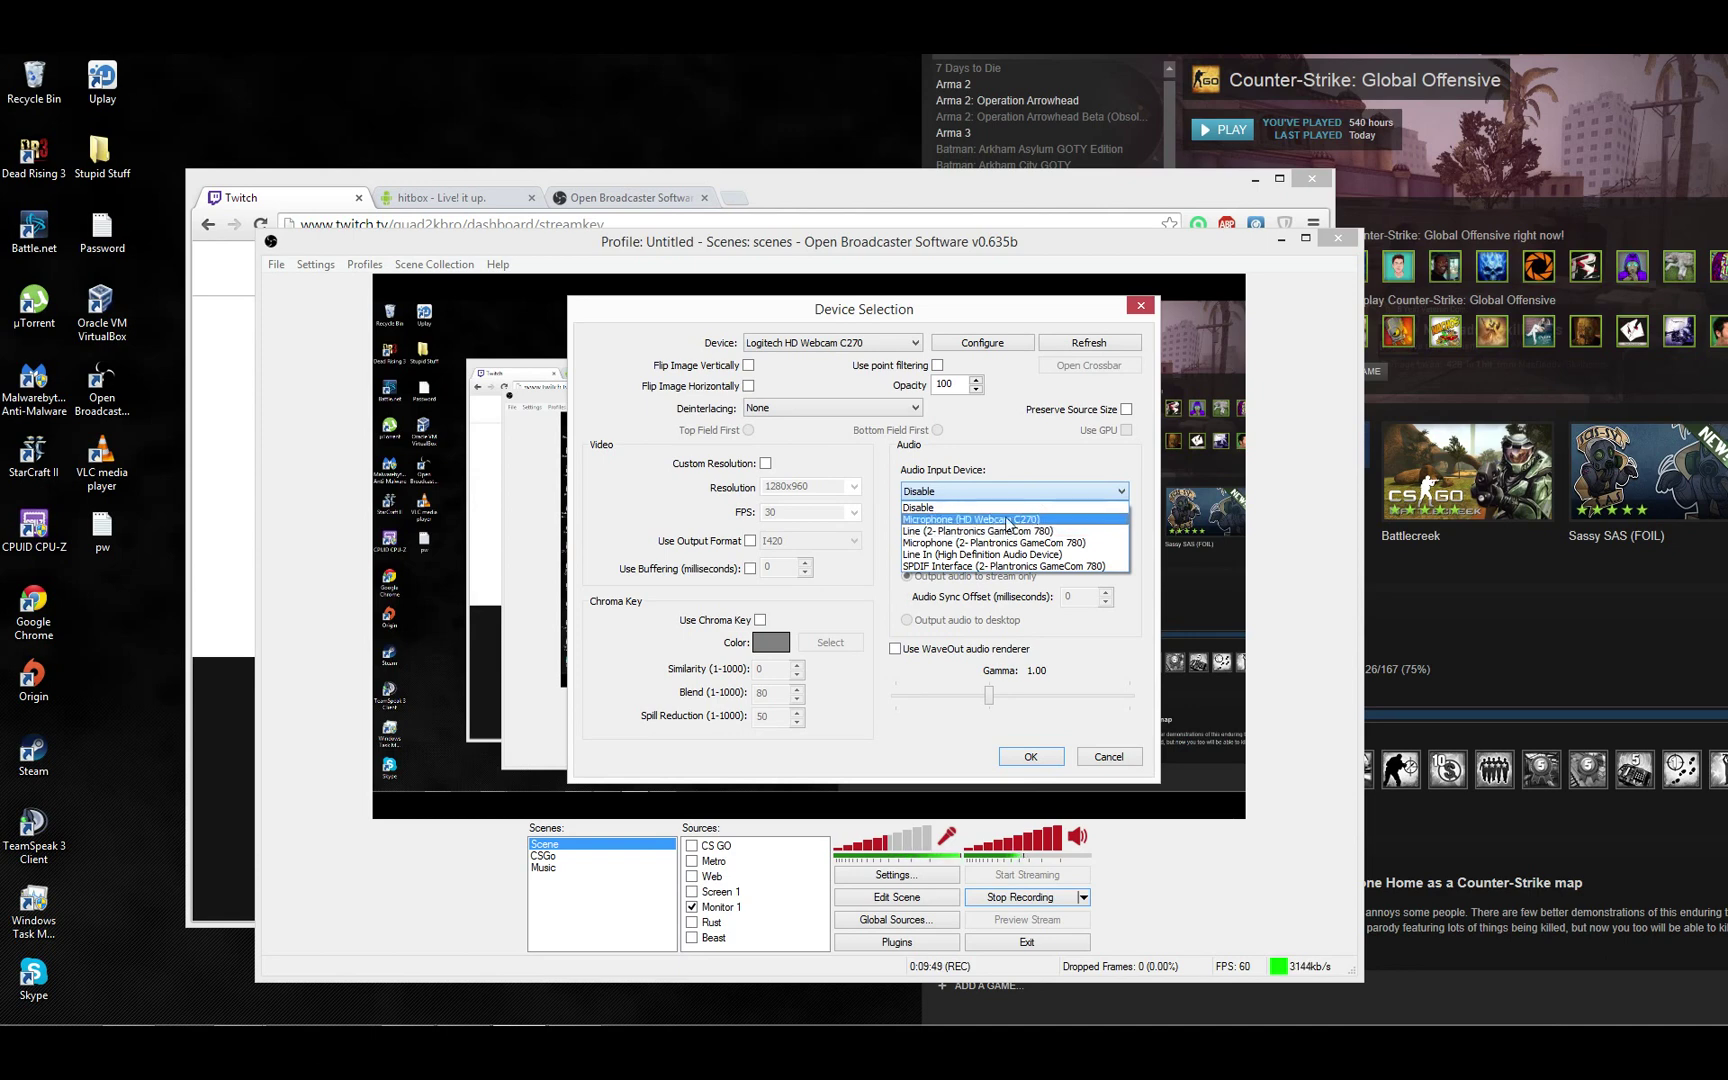
{"action": "left_click", "coordinate": [1007, 436]}
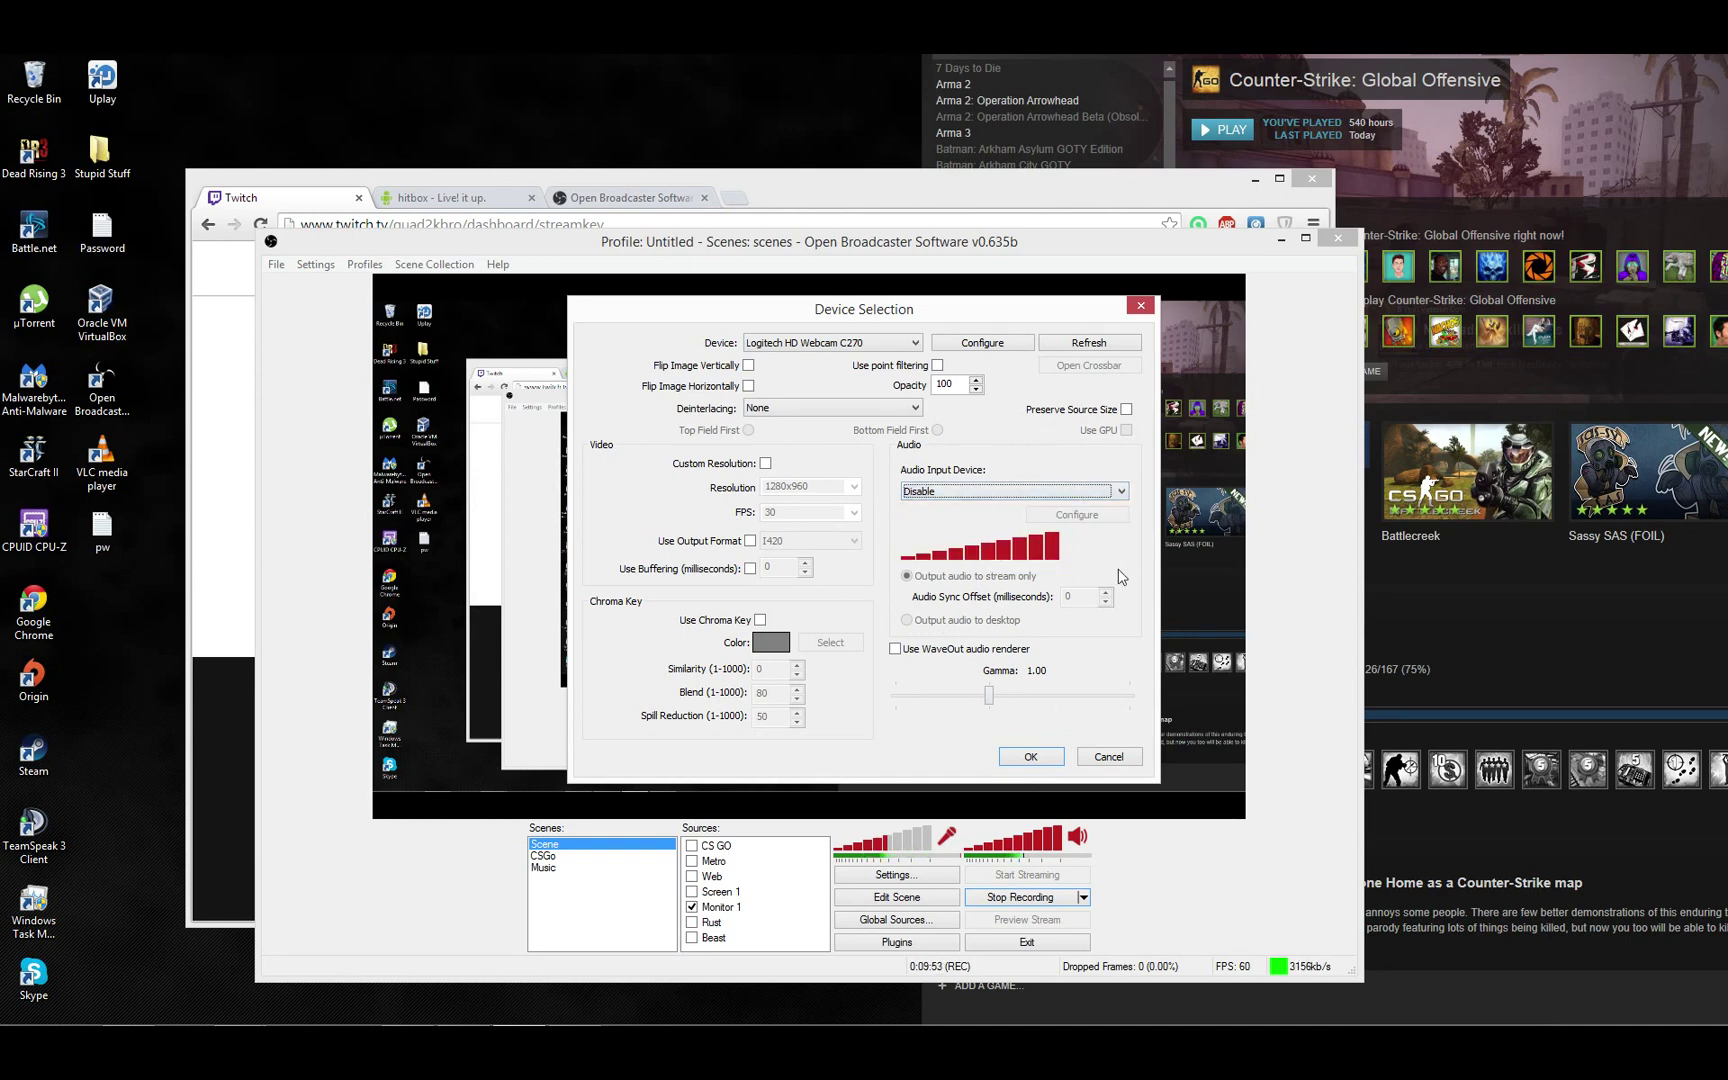
- Set gamma 0.98 and custom resolution 176x144, then abandon the source after the device-in-use error
{"action": "mouse_move", "coordinate": [993, 703]}
{"action": "left_mouse_down"}
{"action": "mouse_move", "coordinate": [1120, 701]}
{"action": "mouse_move", "coordinate": [987, 701]}
{"action": "left_mouse_up"}
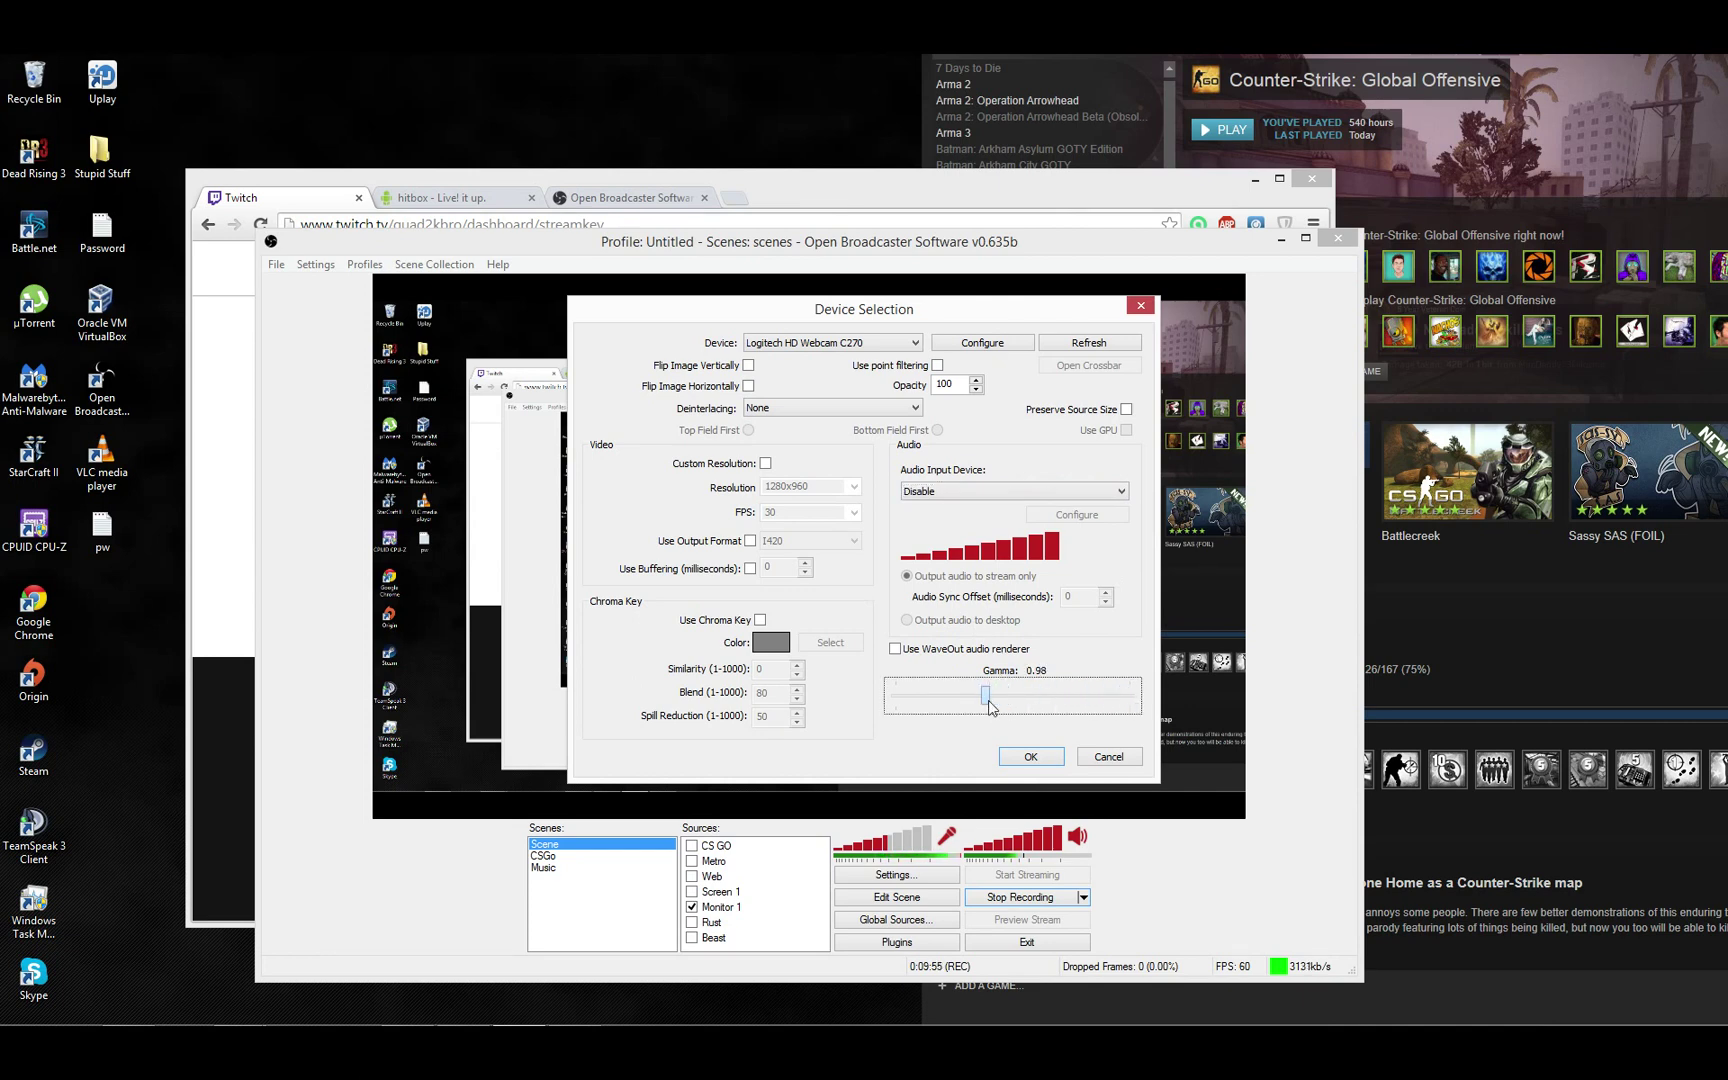
{"action": "left_click", "coordinate": [766, 463]}
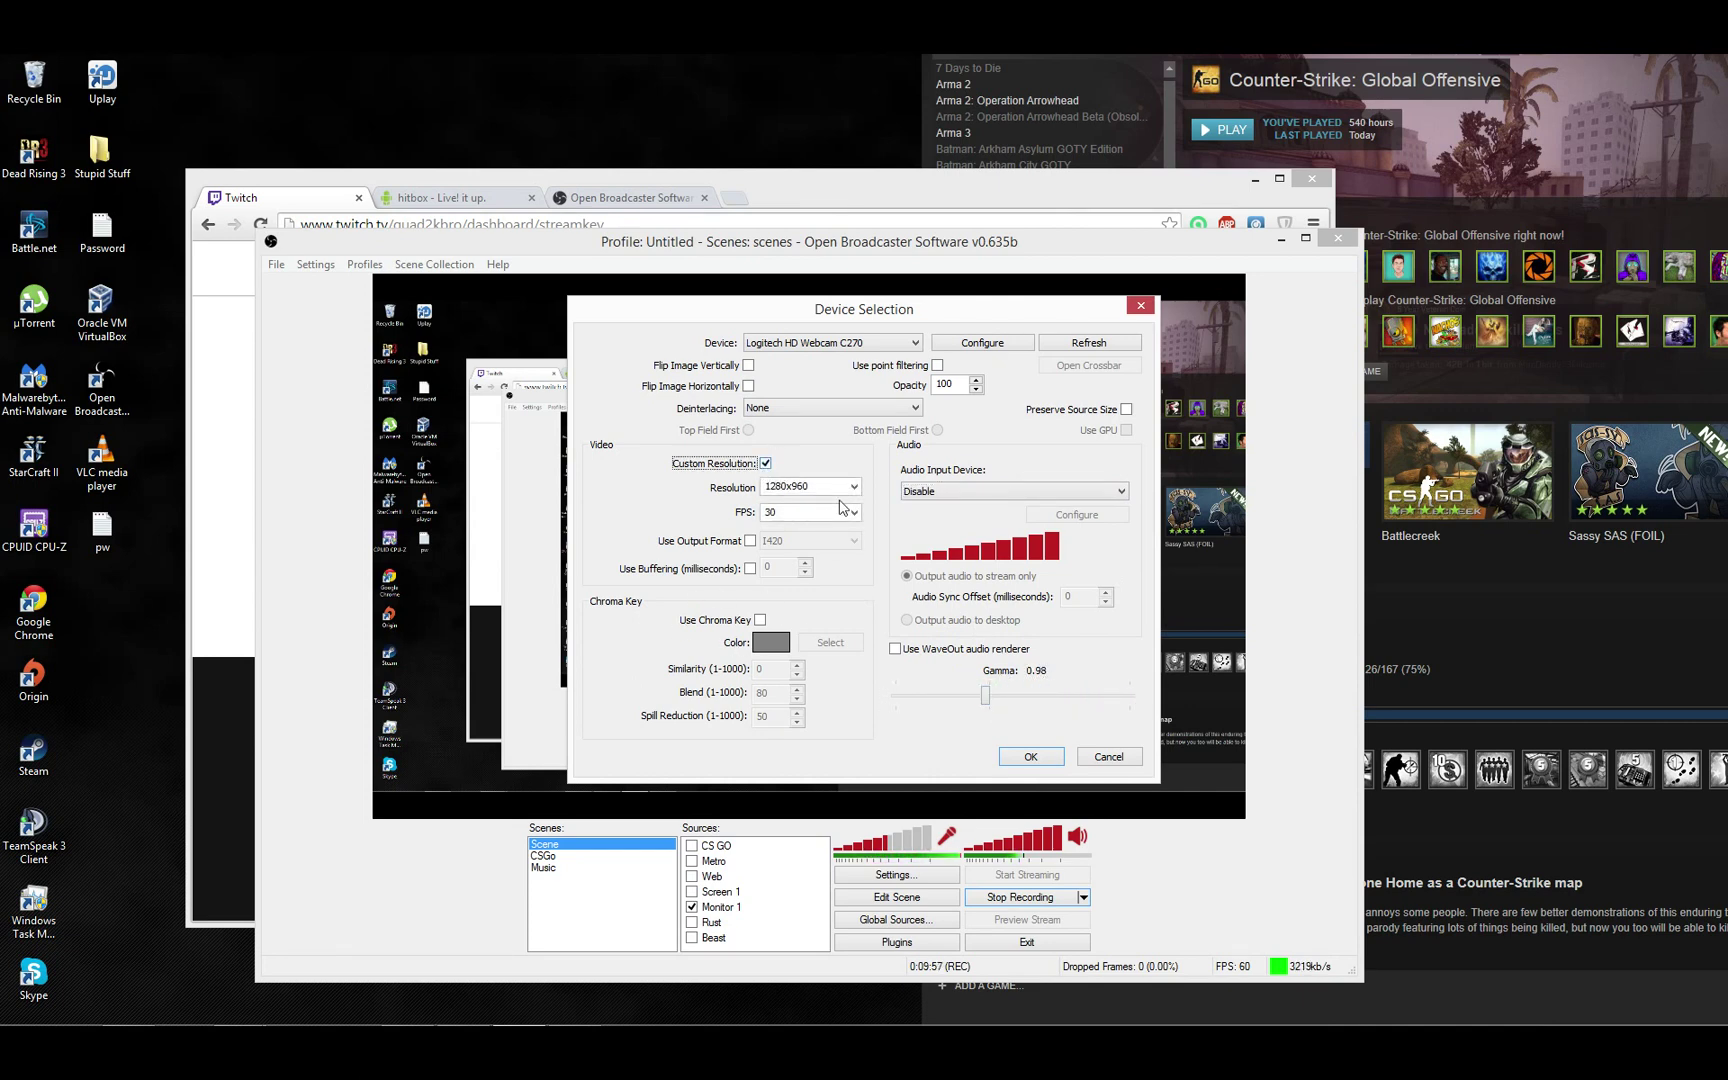
{"action": "left_click", "coordinate": [854, 487]}
{"action": "scroll", "coordinate": [845, 515], "scroll_direction": "up", "scroll_amount": 2}
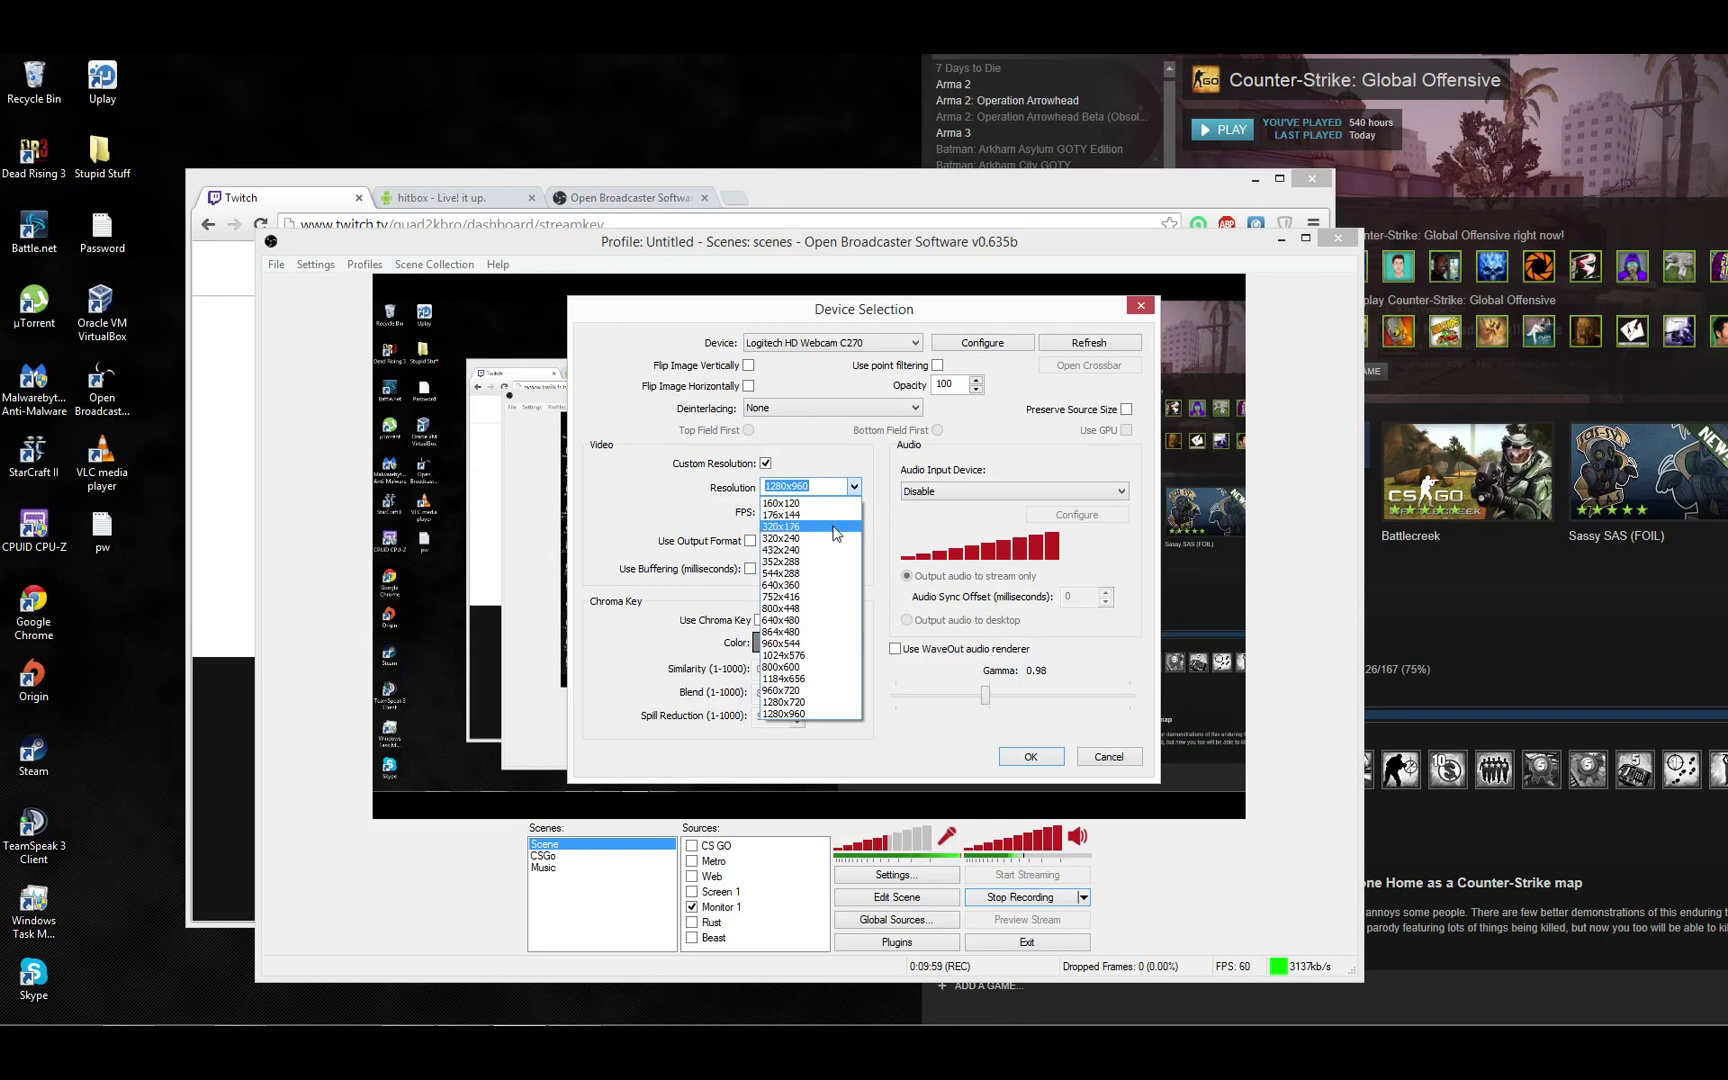
{"action": "left_click", "coordinate": [820, 517]}
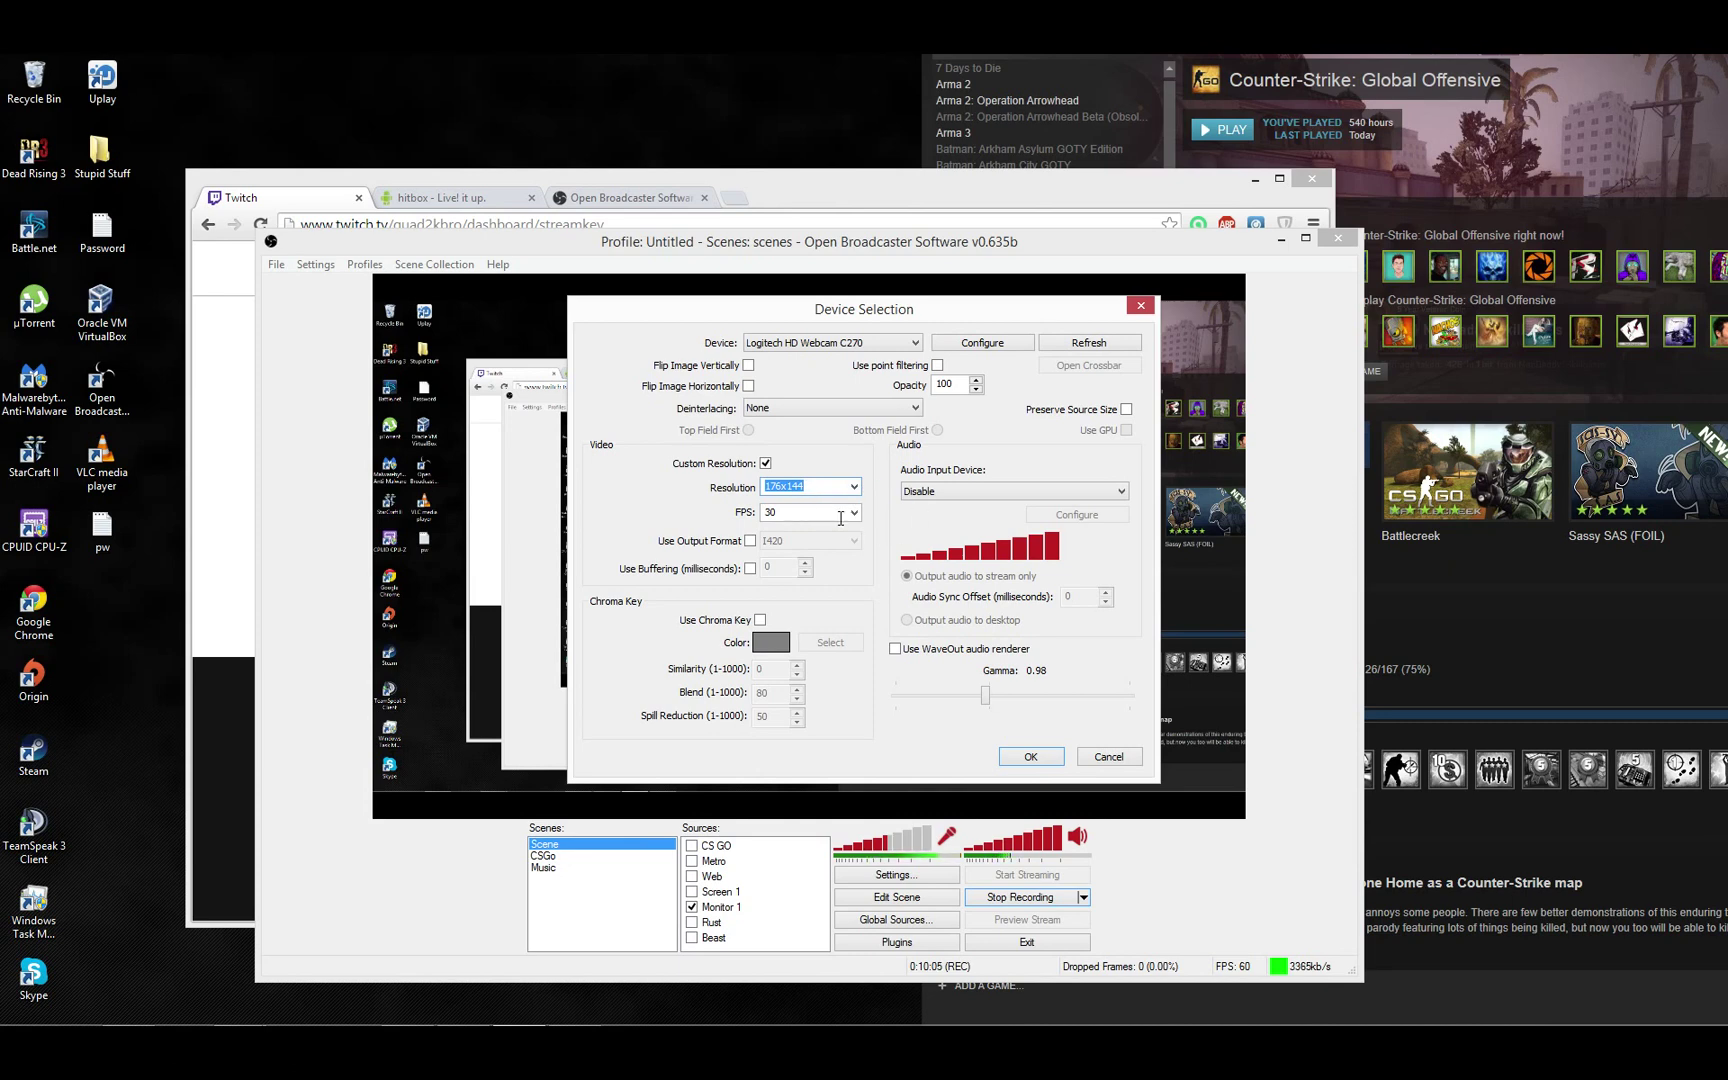
{"action": "left_click", "coordinate": [1031, 758]}
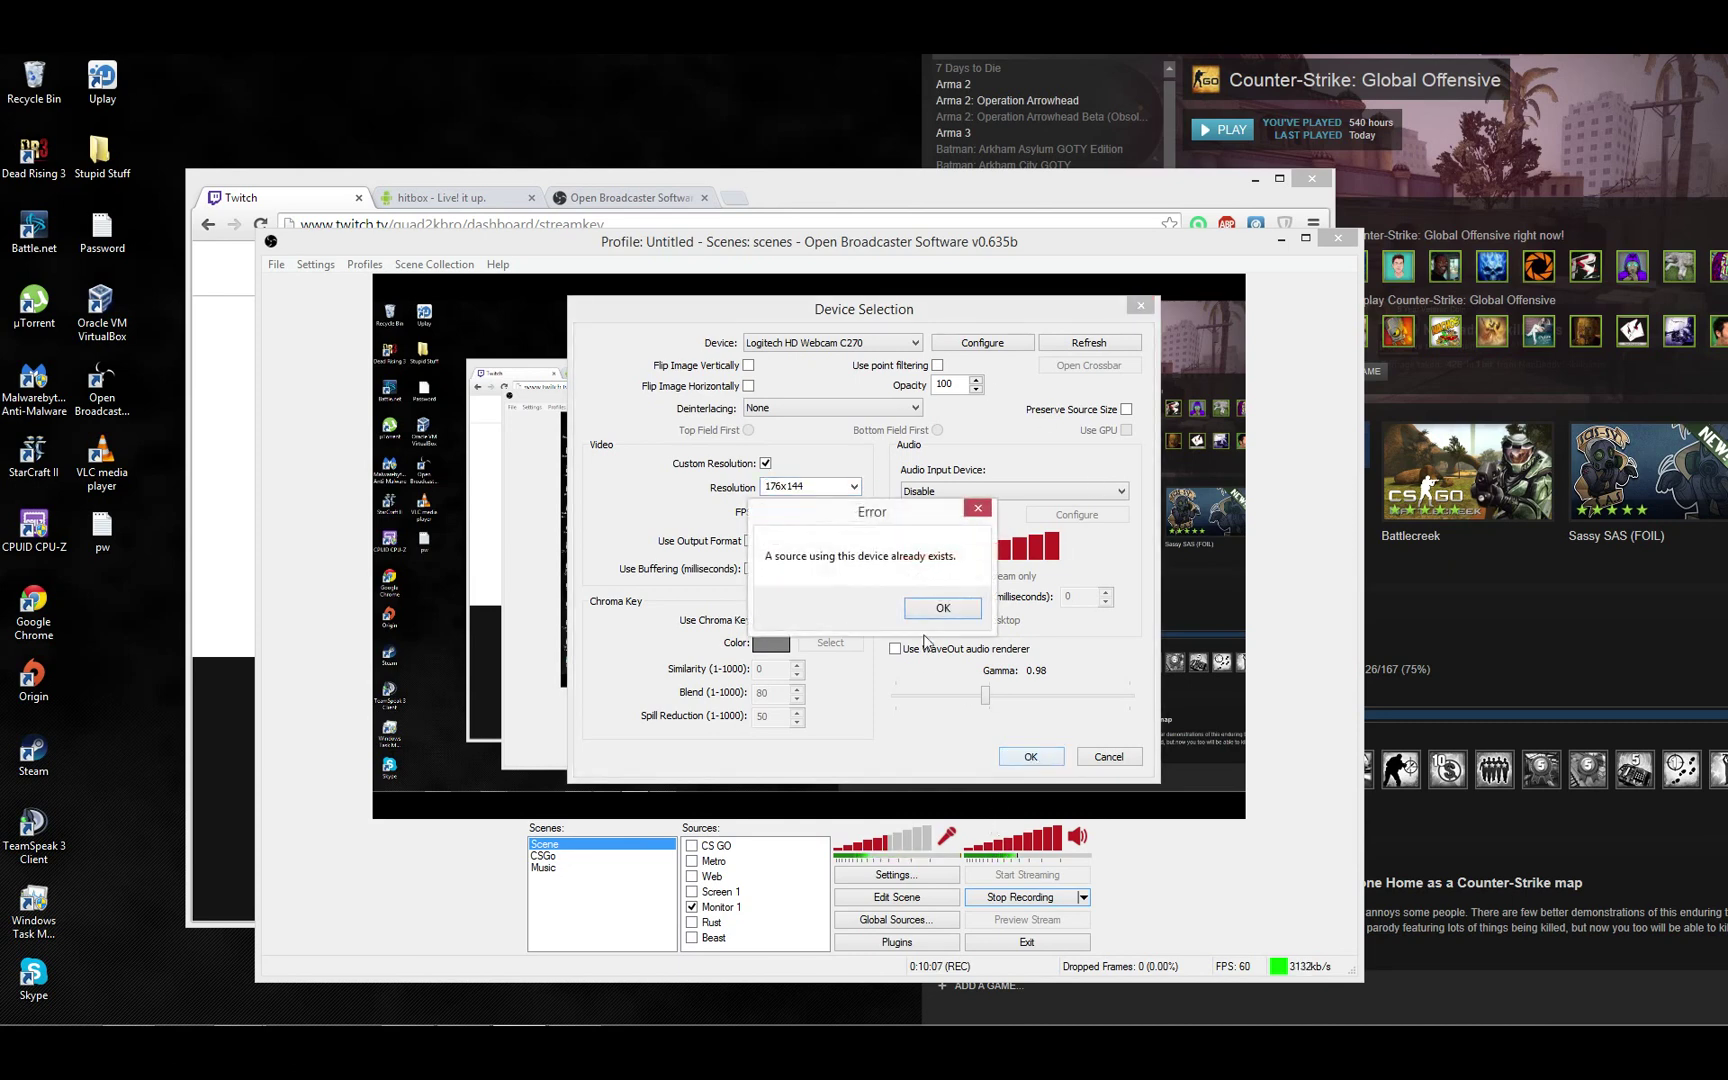
{"action": "left_click", "coordinate": [950, 610]}
{"action": "left_click", "coordinate": [1109, 760]}
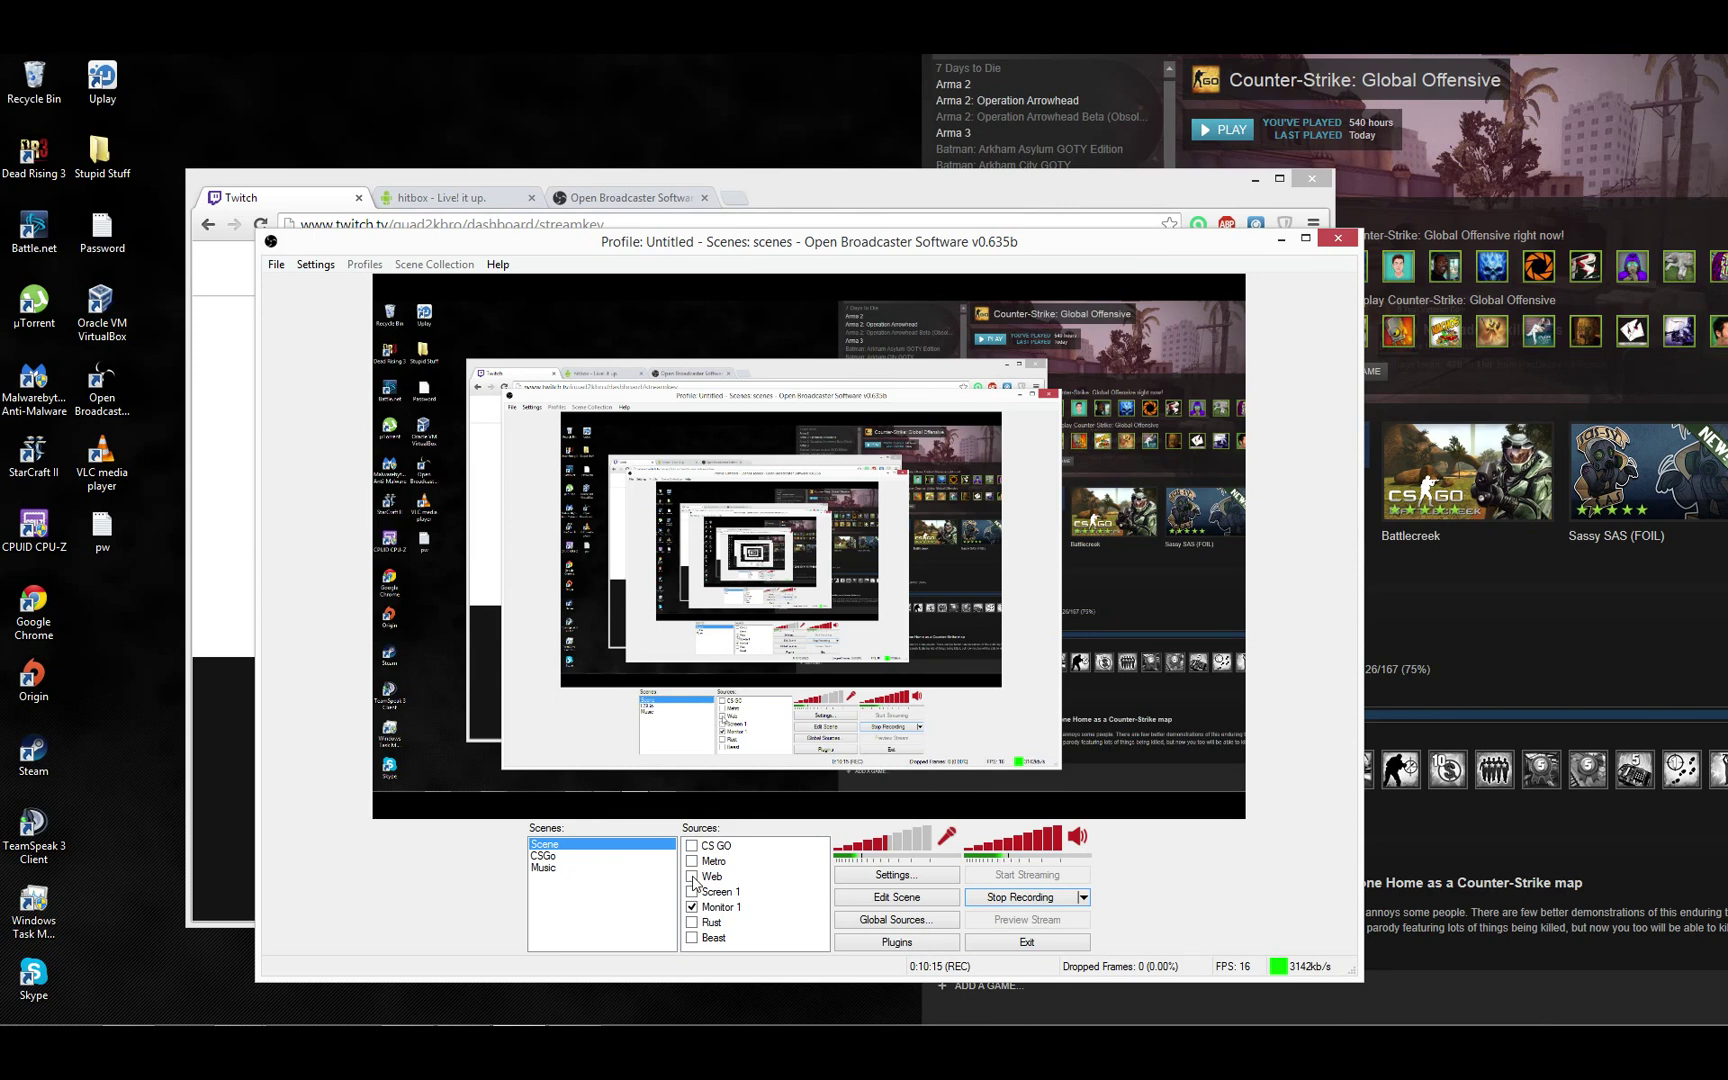
- Enable the Web webcam source and look over its context menu
{"action": "left_click", "coordinate": [692, 877]}
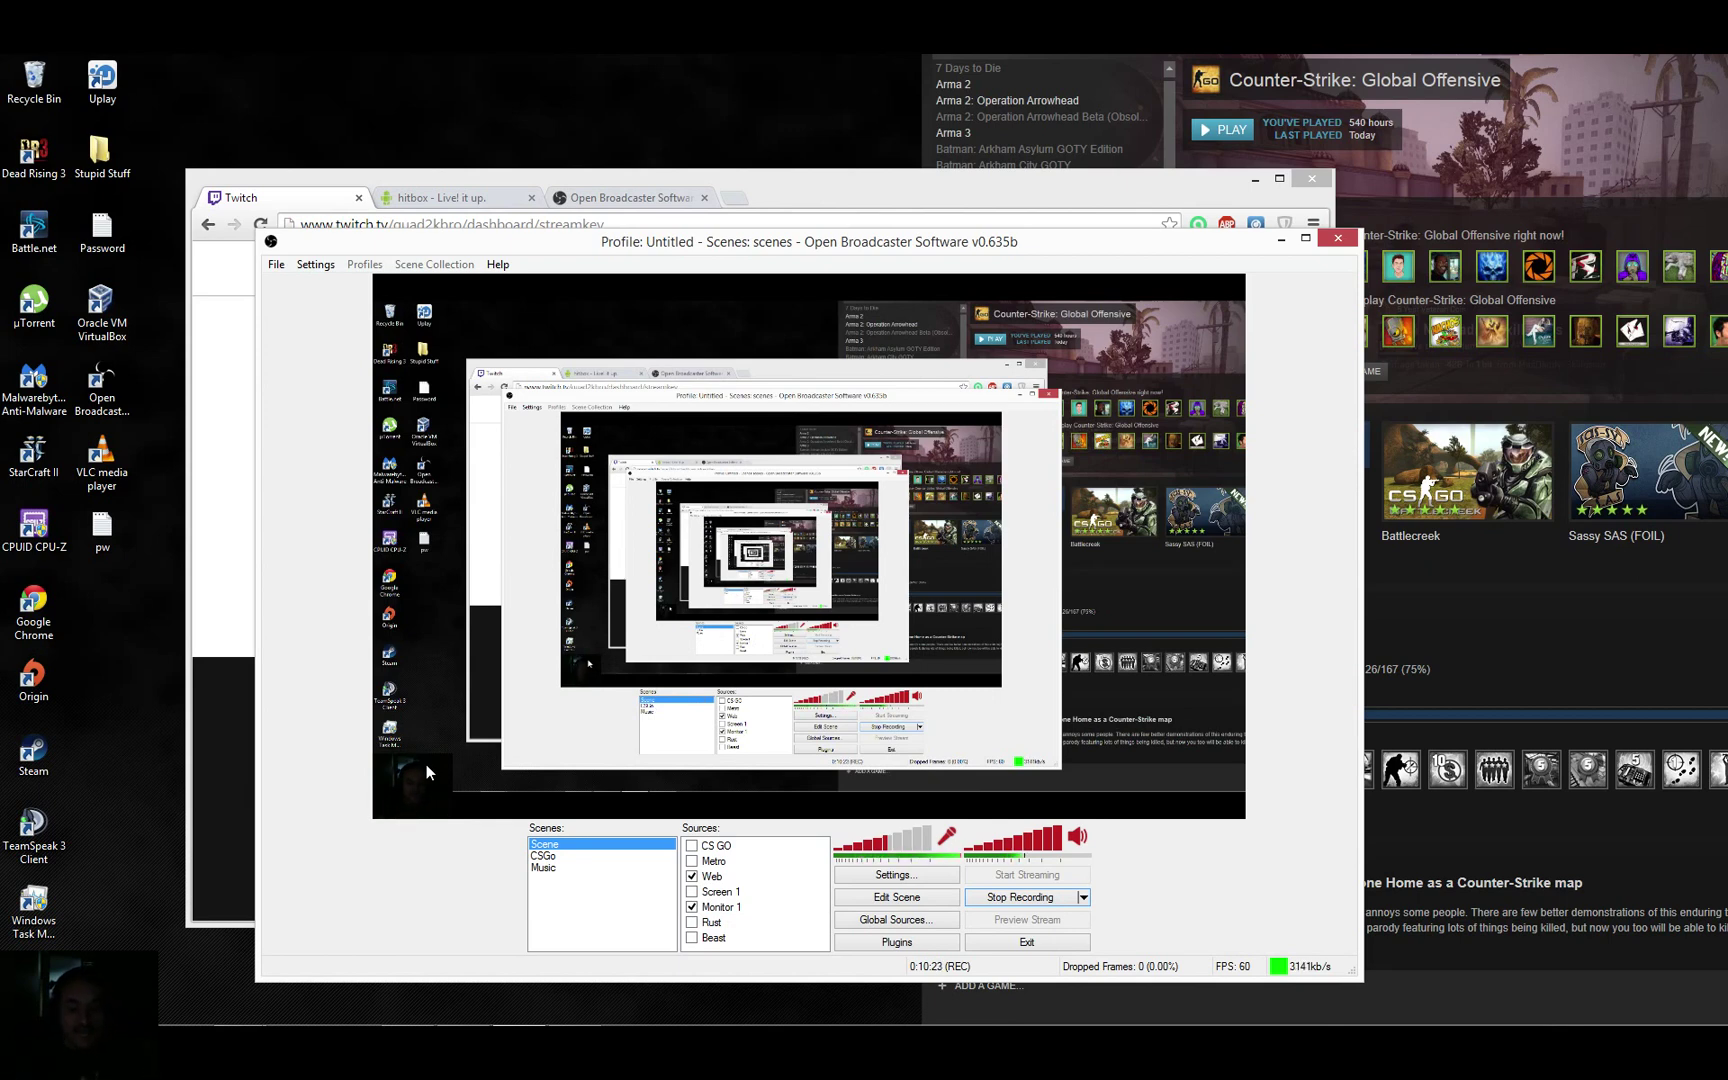
{"action": "left_click", "coordinate": [712, 880]}
{"action": "right_click", "coordinate": [709, 878]}
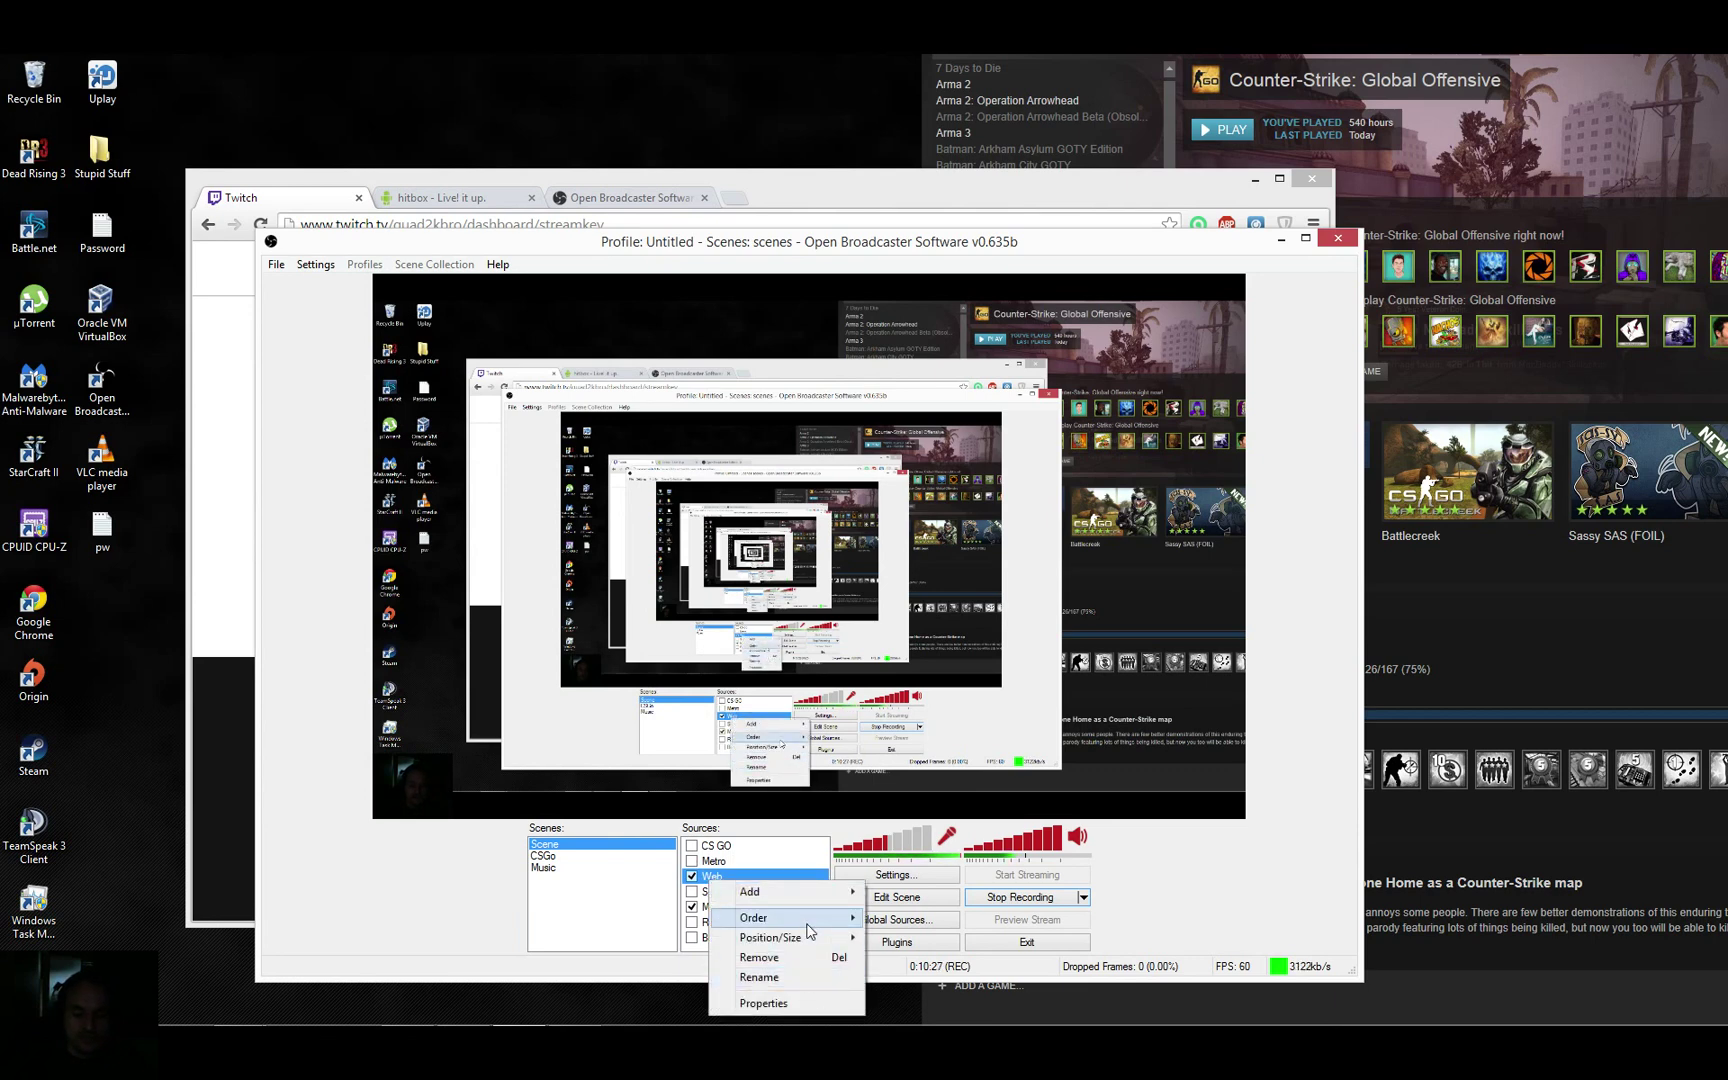
{"action": "mouse_move", "coordinate": [835, 918]}
{"action": "left_click", "coordinate": [691, 886]}
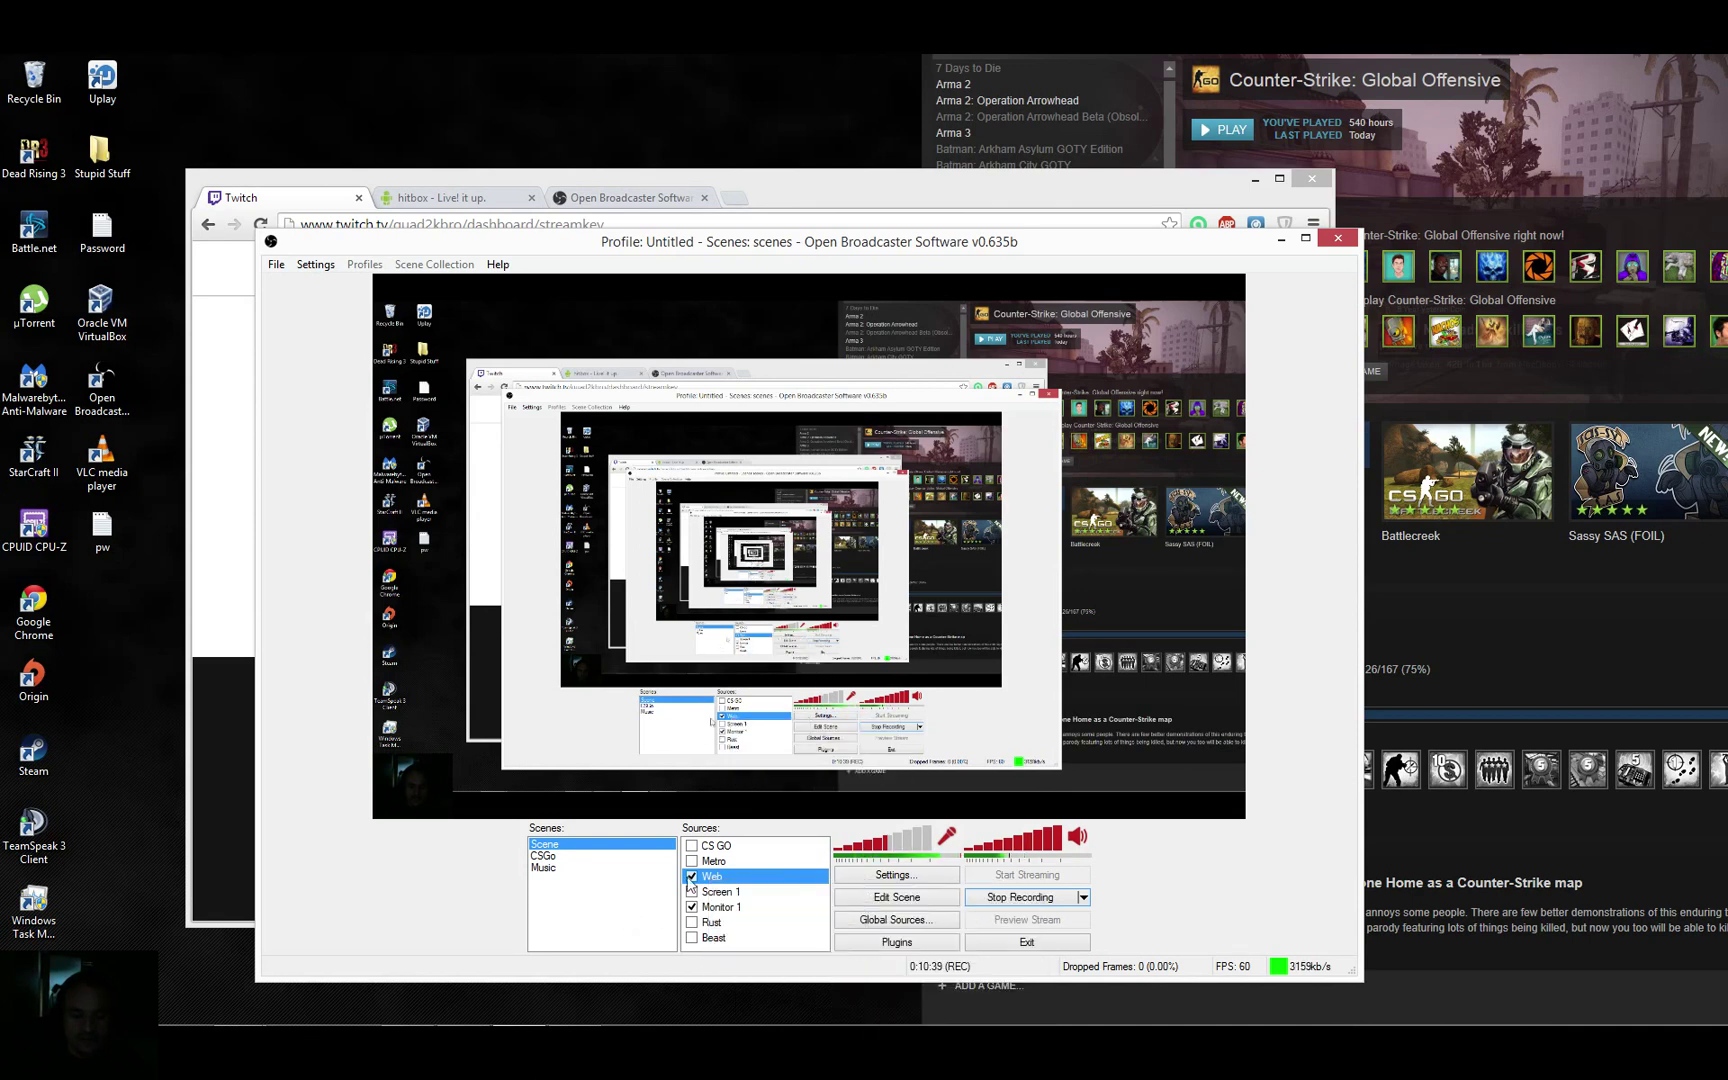
- Move the Web source up twice, above Metro and CS GO, to the top
{"action": "right_click", "coordinate": [739, 877]}
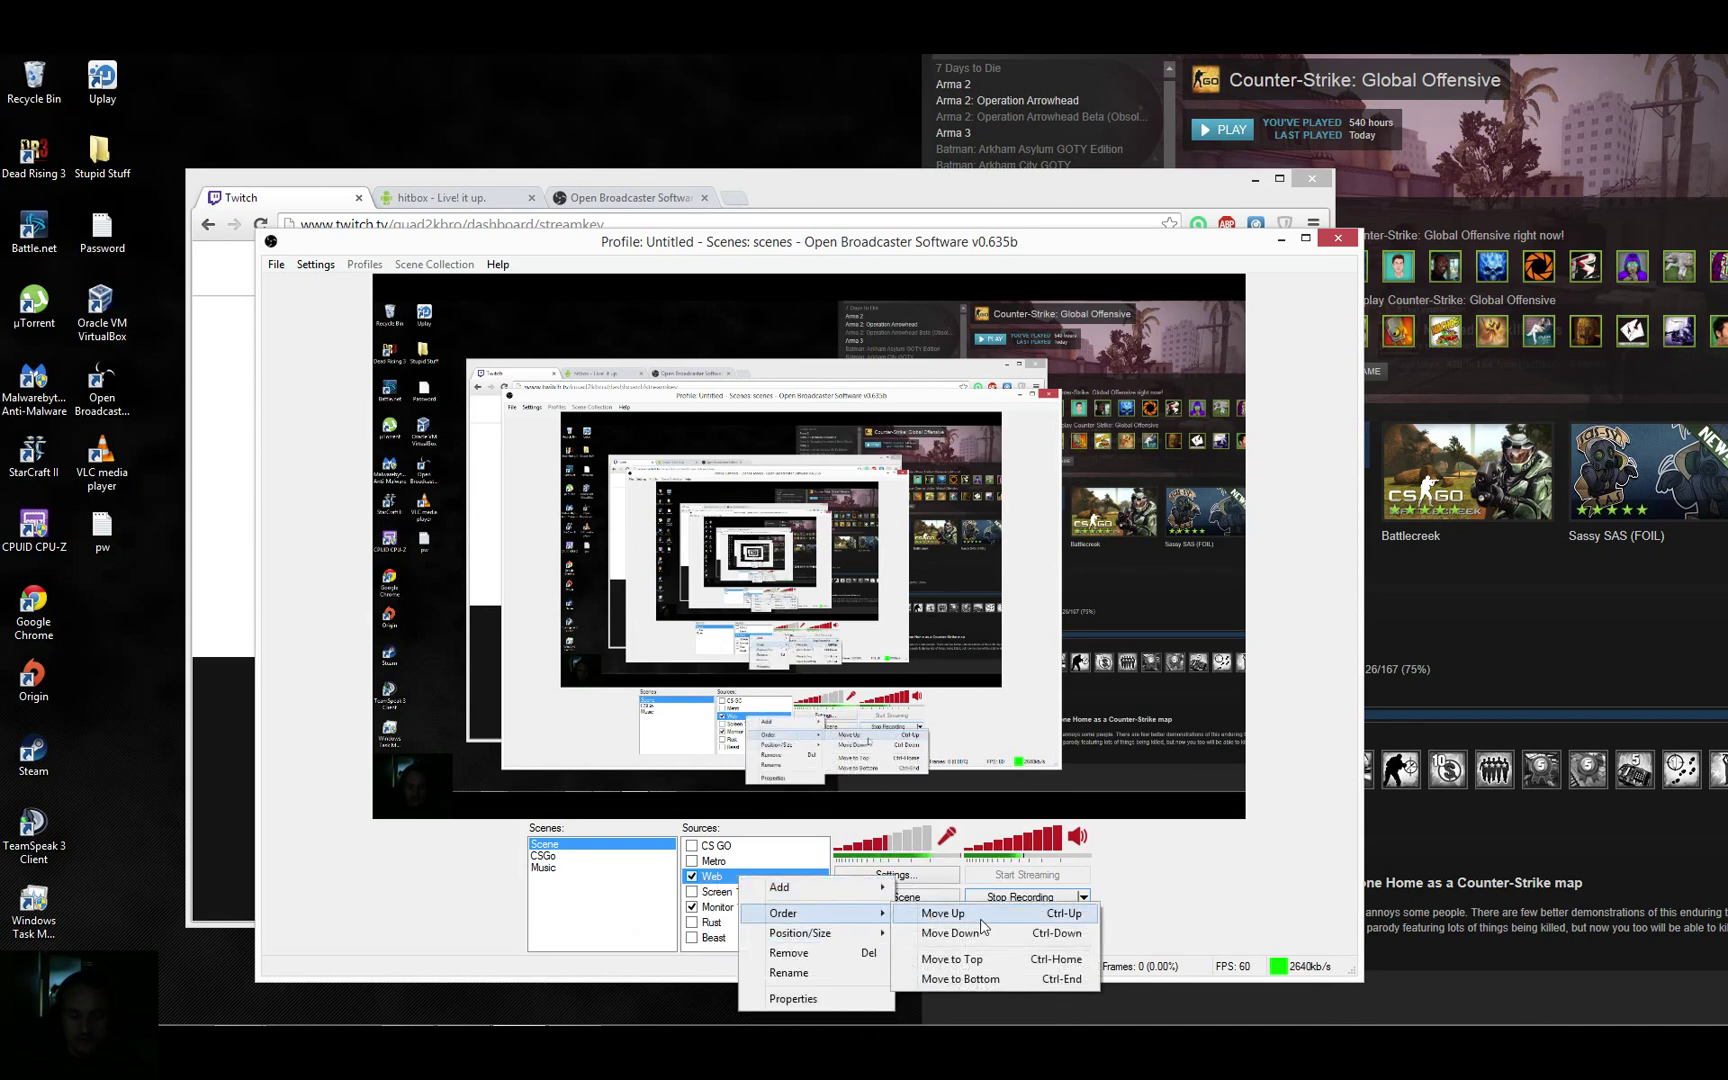
{"action": "left_click", "coordinate": [930, 913]}
{"action": "right_click", "coordinate": [727, 861]}
{"action": "mouse_move", "coordinate": [805, 874]}
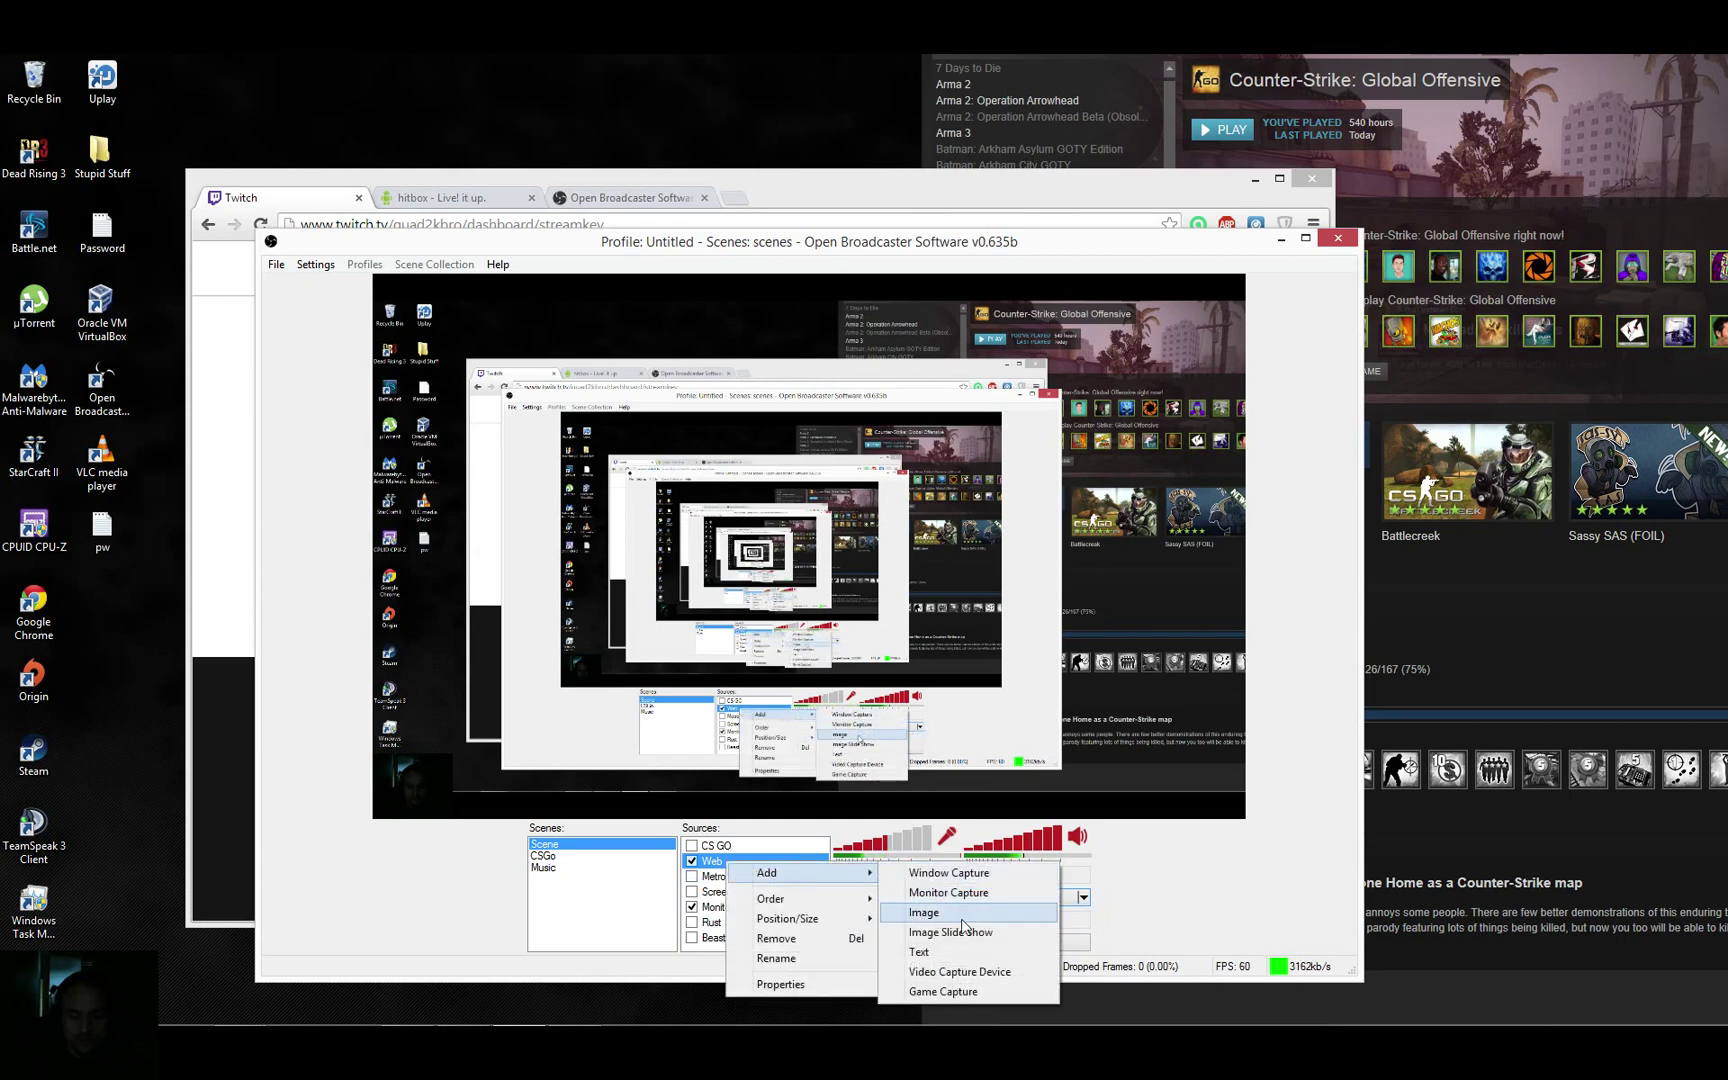
{"action": "mouse_move", "coordinate": [842, 897]}
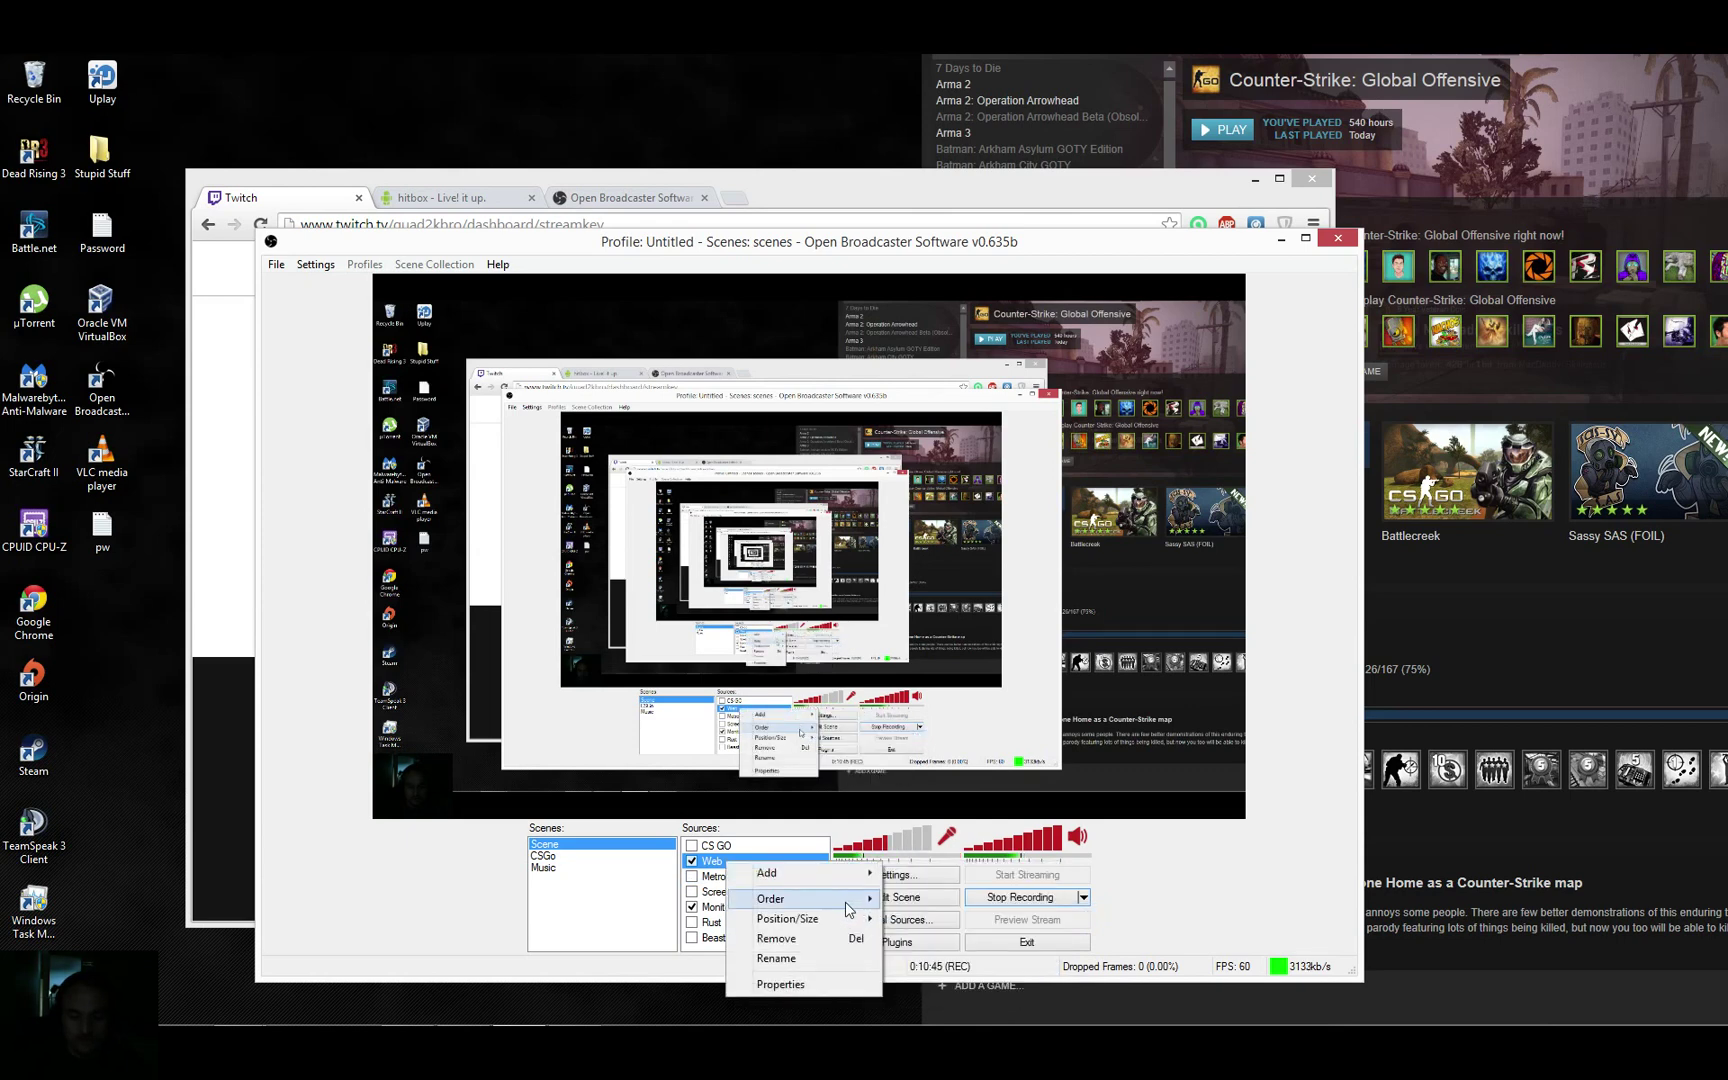
{"action": "left_click", "coordinate": [935, 897]}
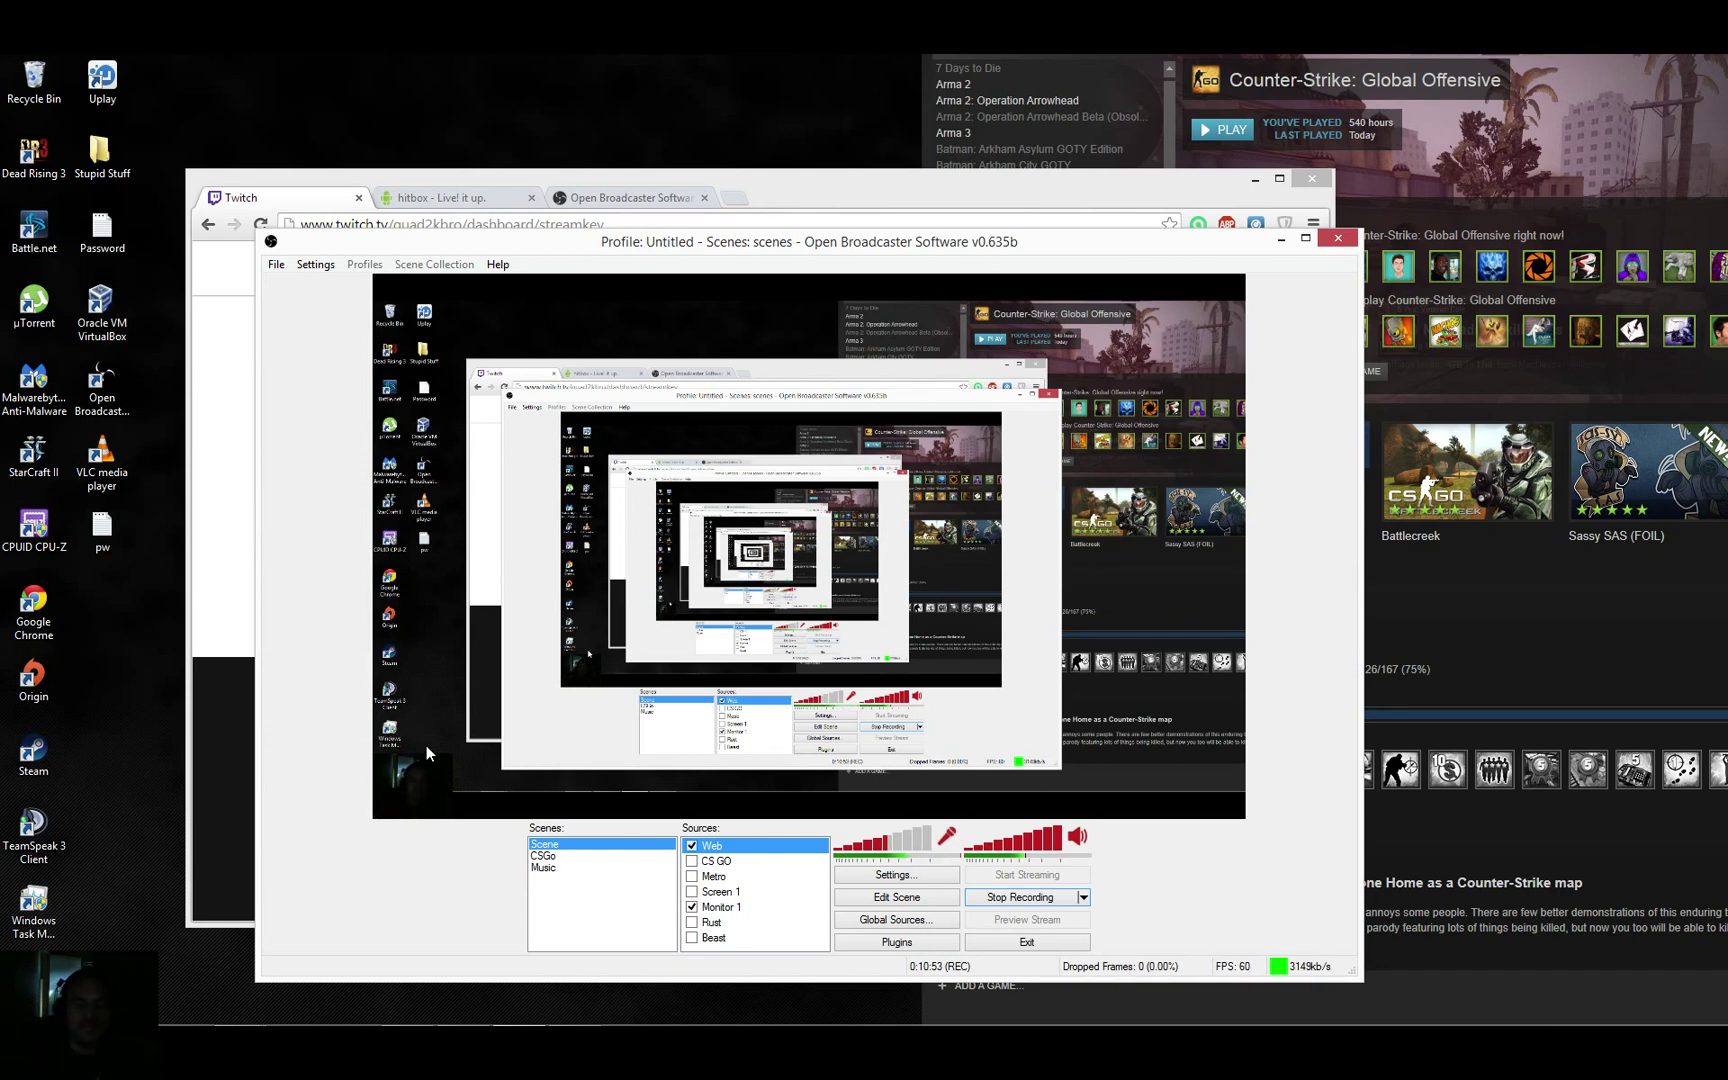
- Move the Web webcam source to the right edge of the scene, then uncheck it so Monitor 1 stays visible
{"action": "right_click", "coordinate": [737, 847]}
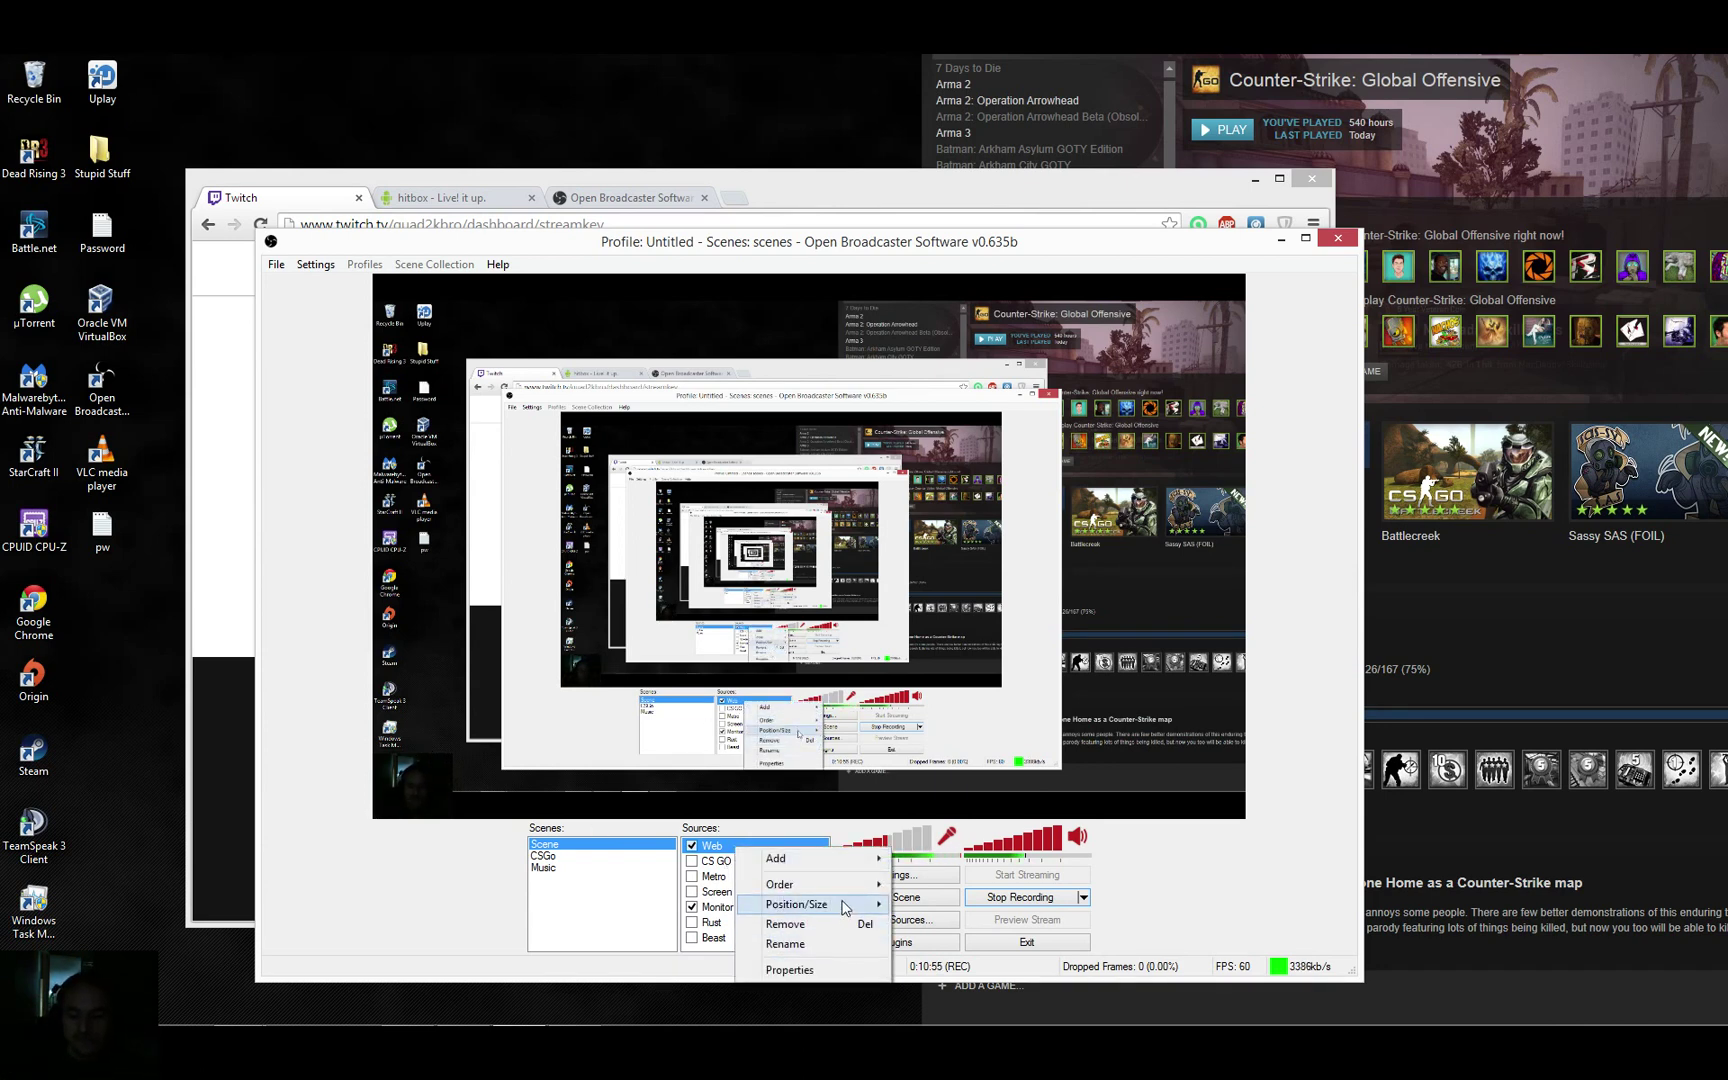
{"action": "mouse_move", "coordinate": [845, 907]}
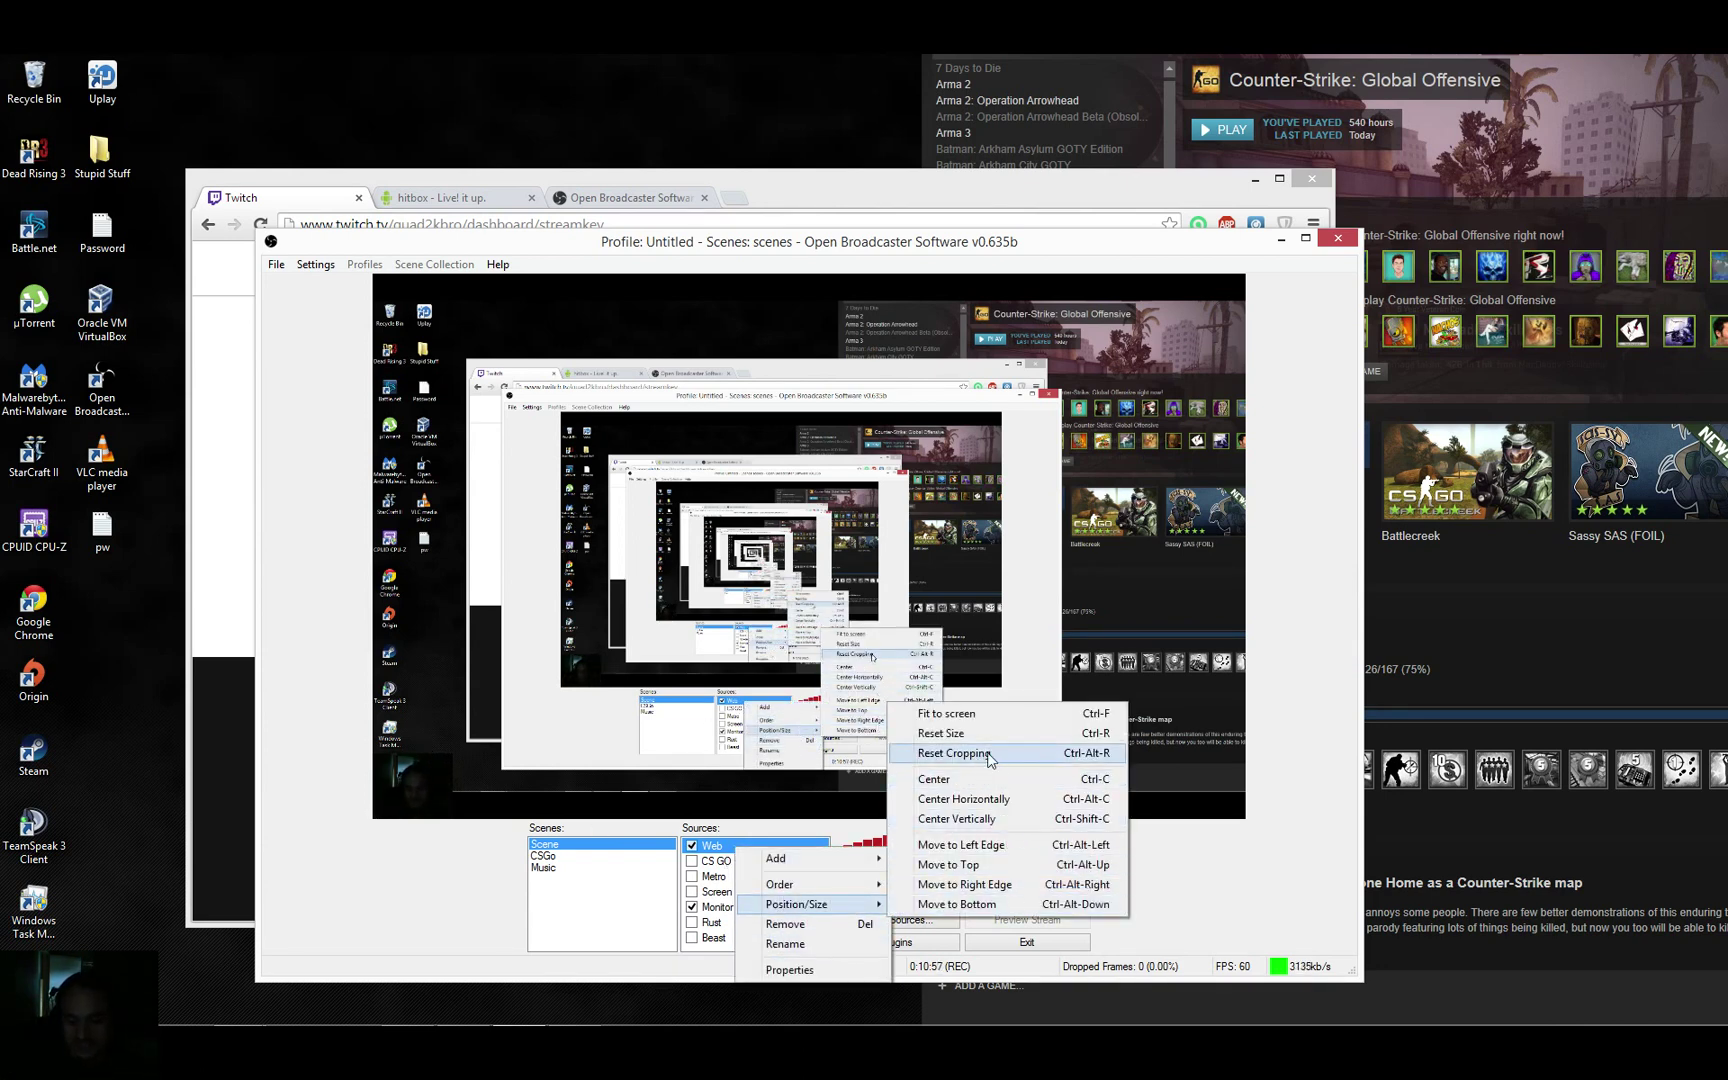
{"action": "left_click", "coordinate": [1008, 885]}
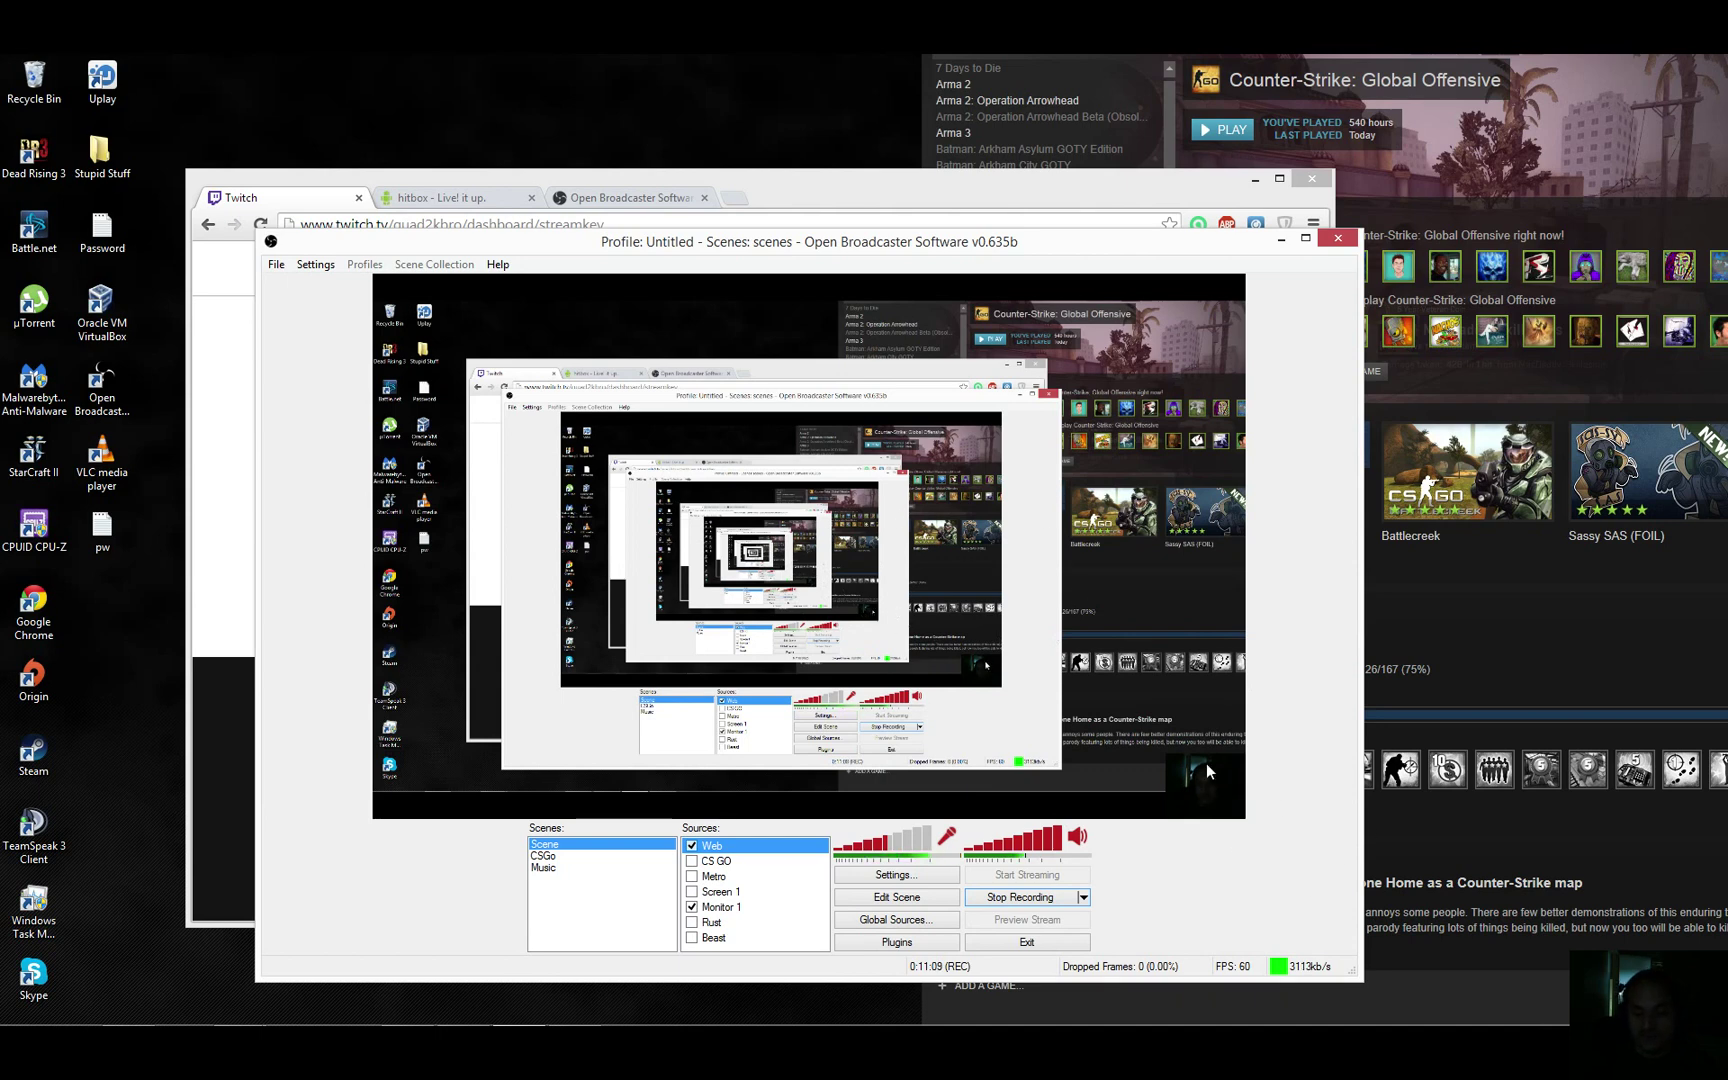
{"action": "left_click", "coordinate": [691, 847]}
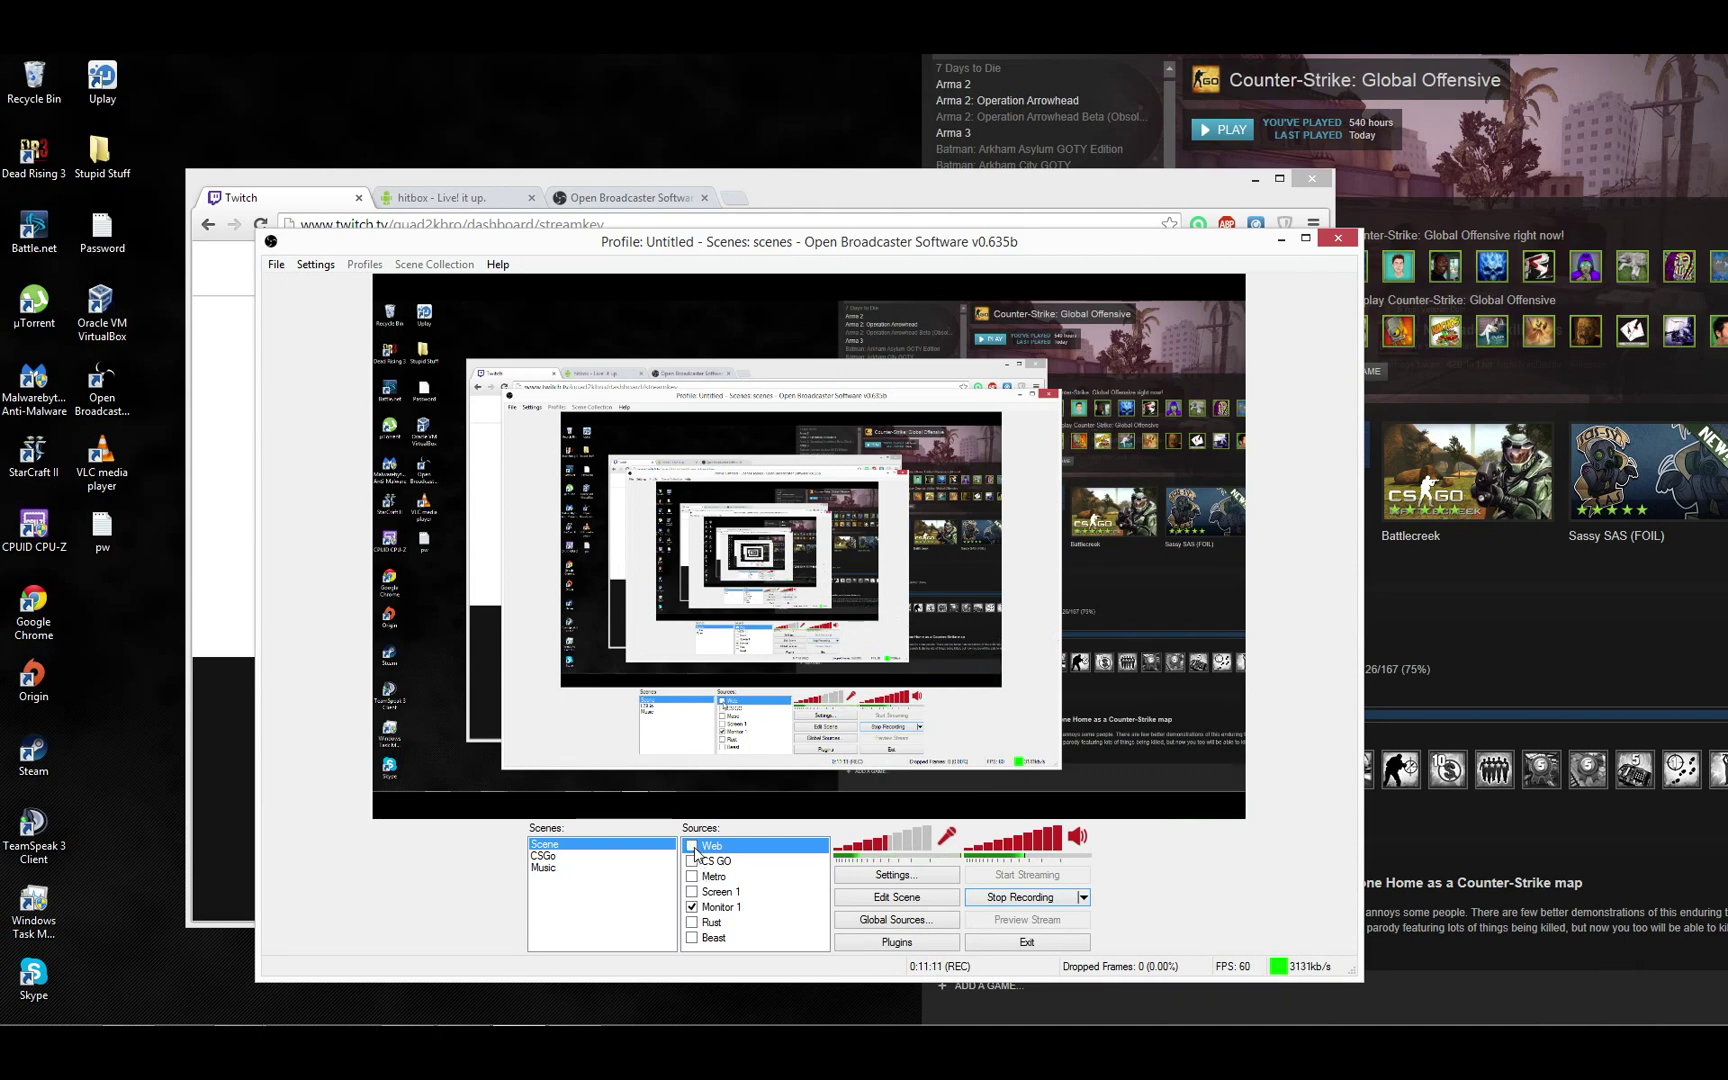
{"action": "right_click", "coordinate": [794, 938]}
{"action": "mouse_move", "coordinate": [903, 842]}
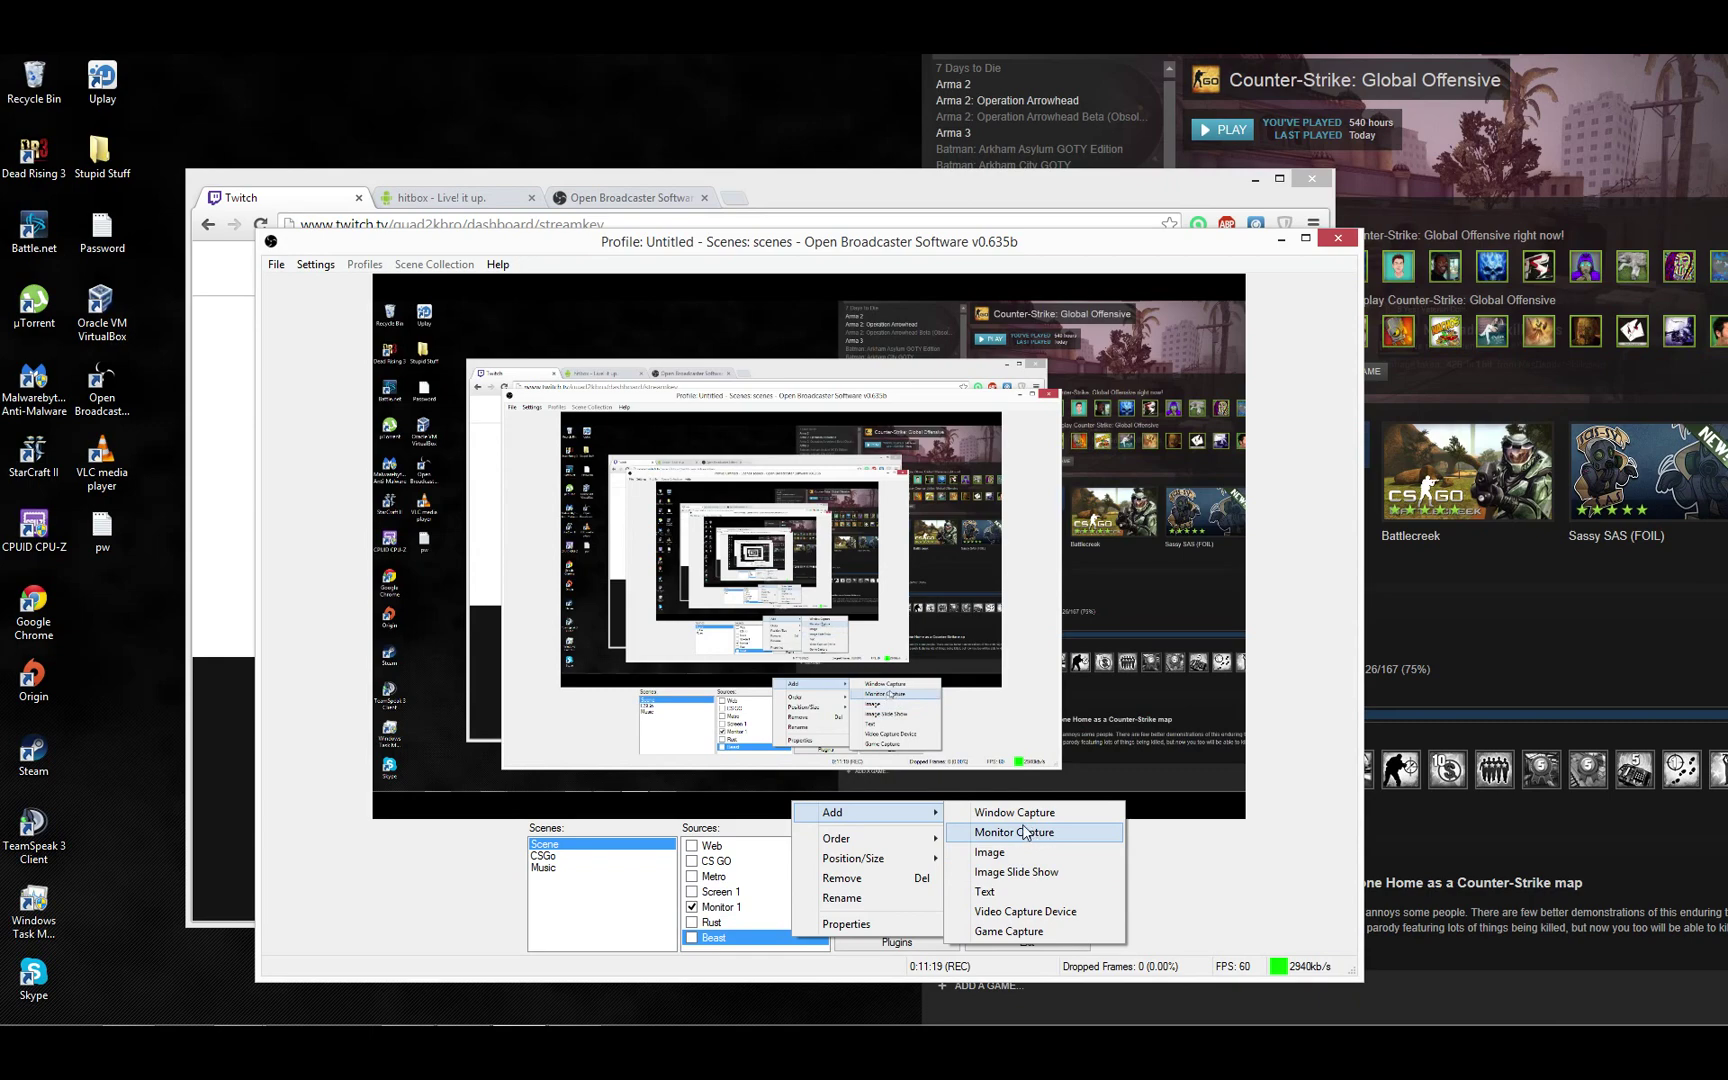
{"action": "left_click", "coordinate": [738, 907]}
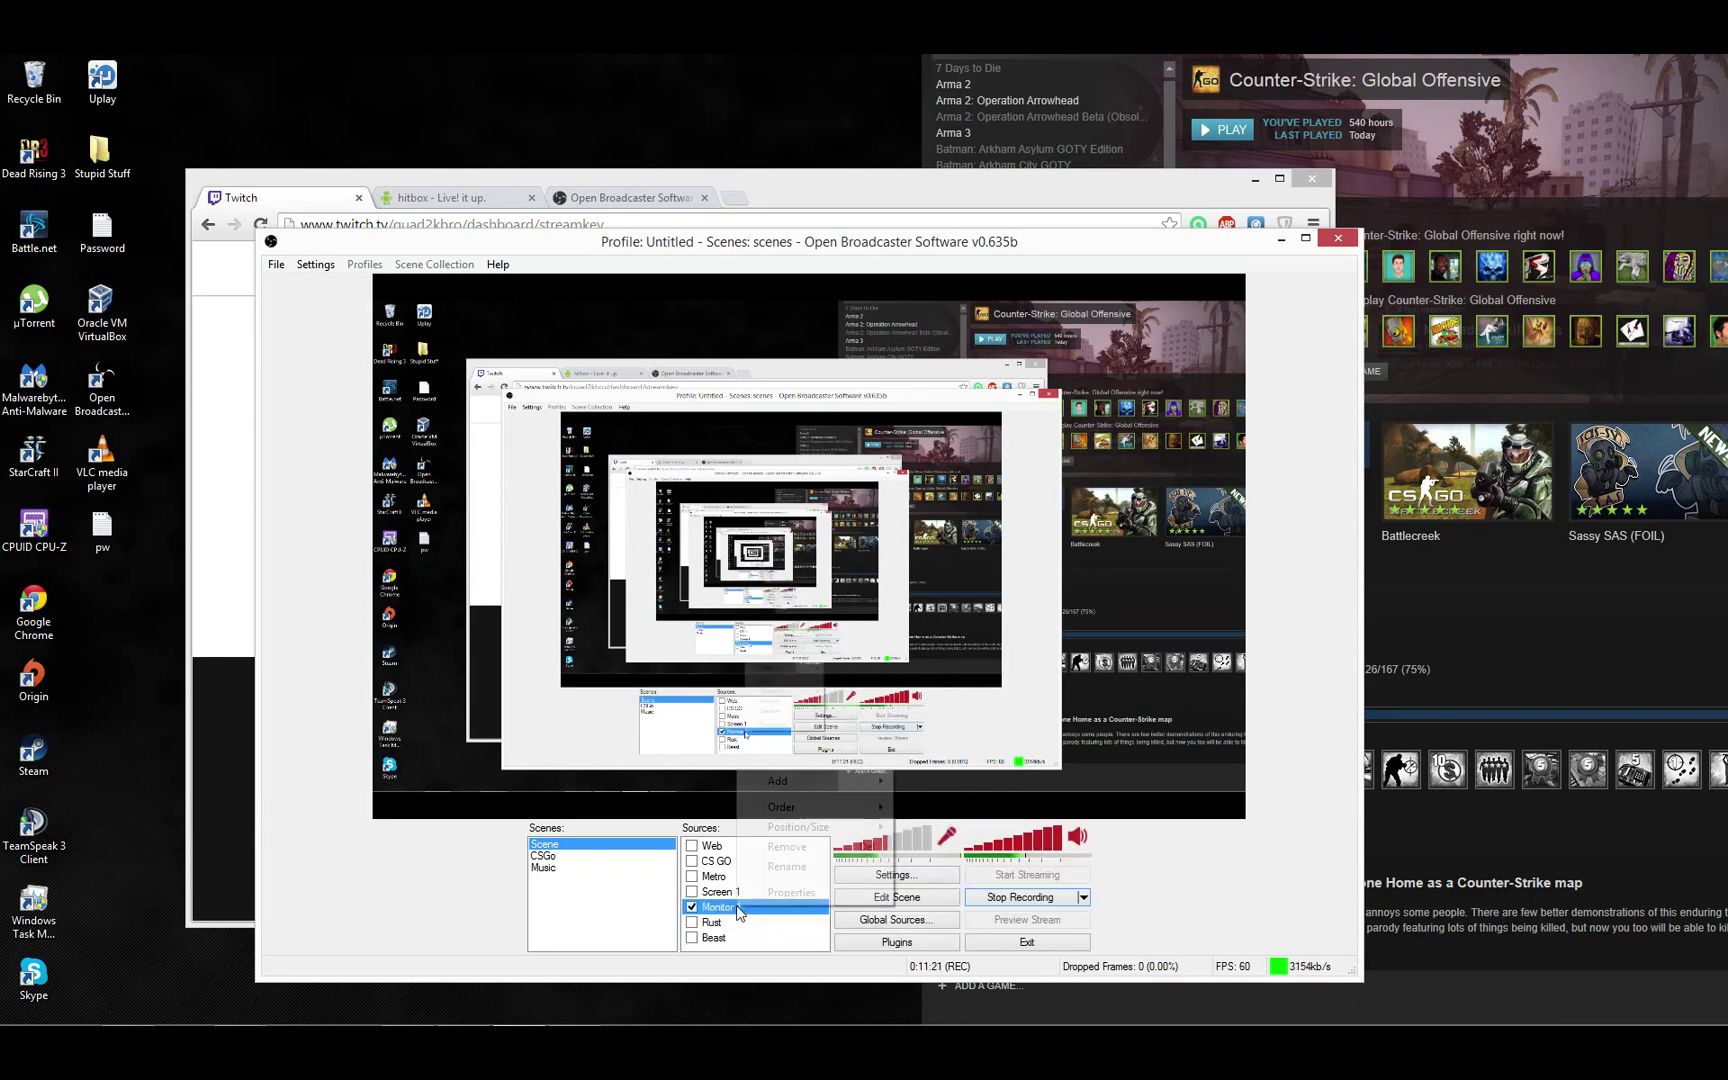
{"action": "left_click", "coordinate": [805, 892]}
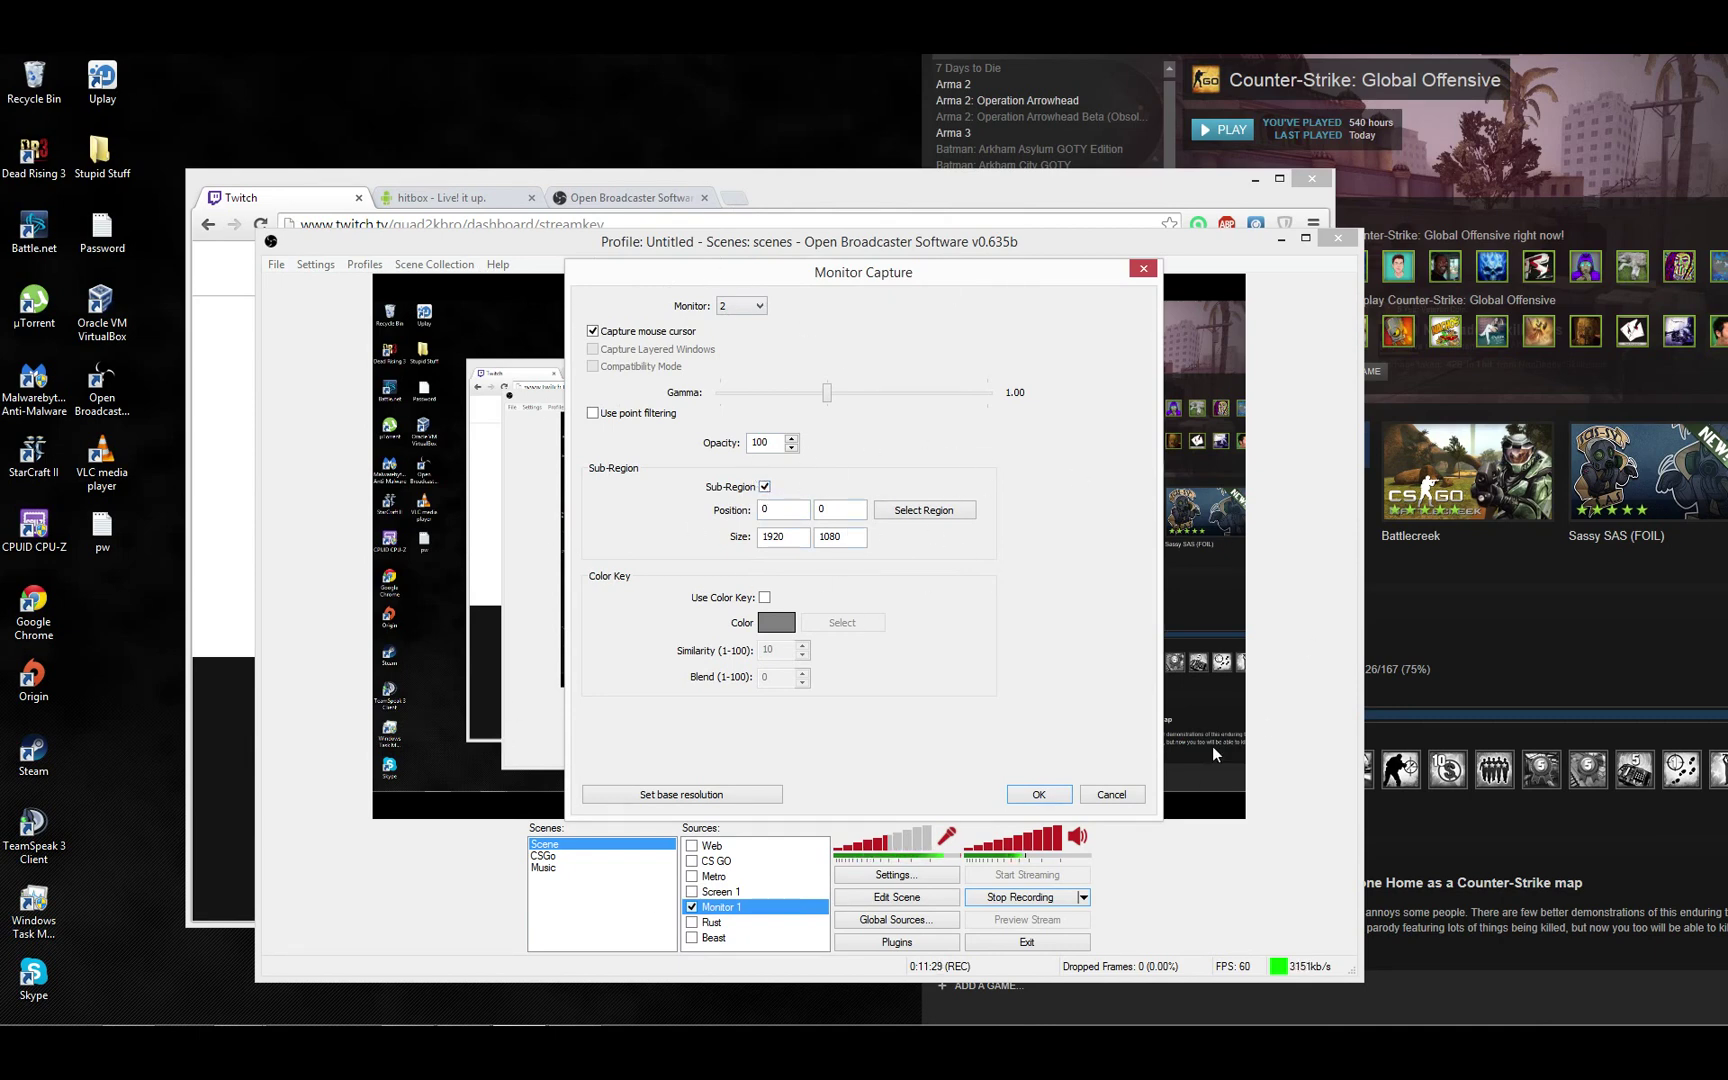
{"action": "key", "text": "Return"}
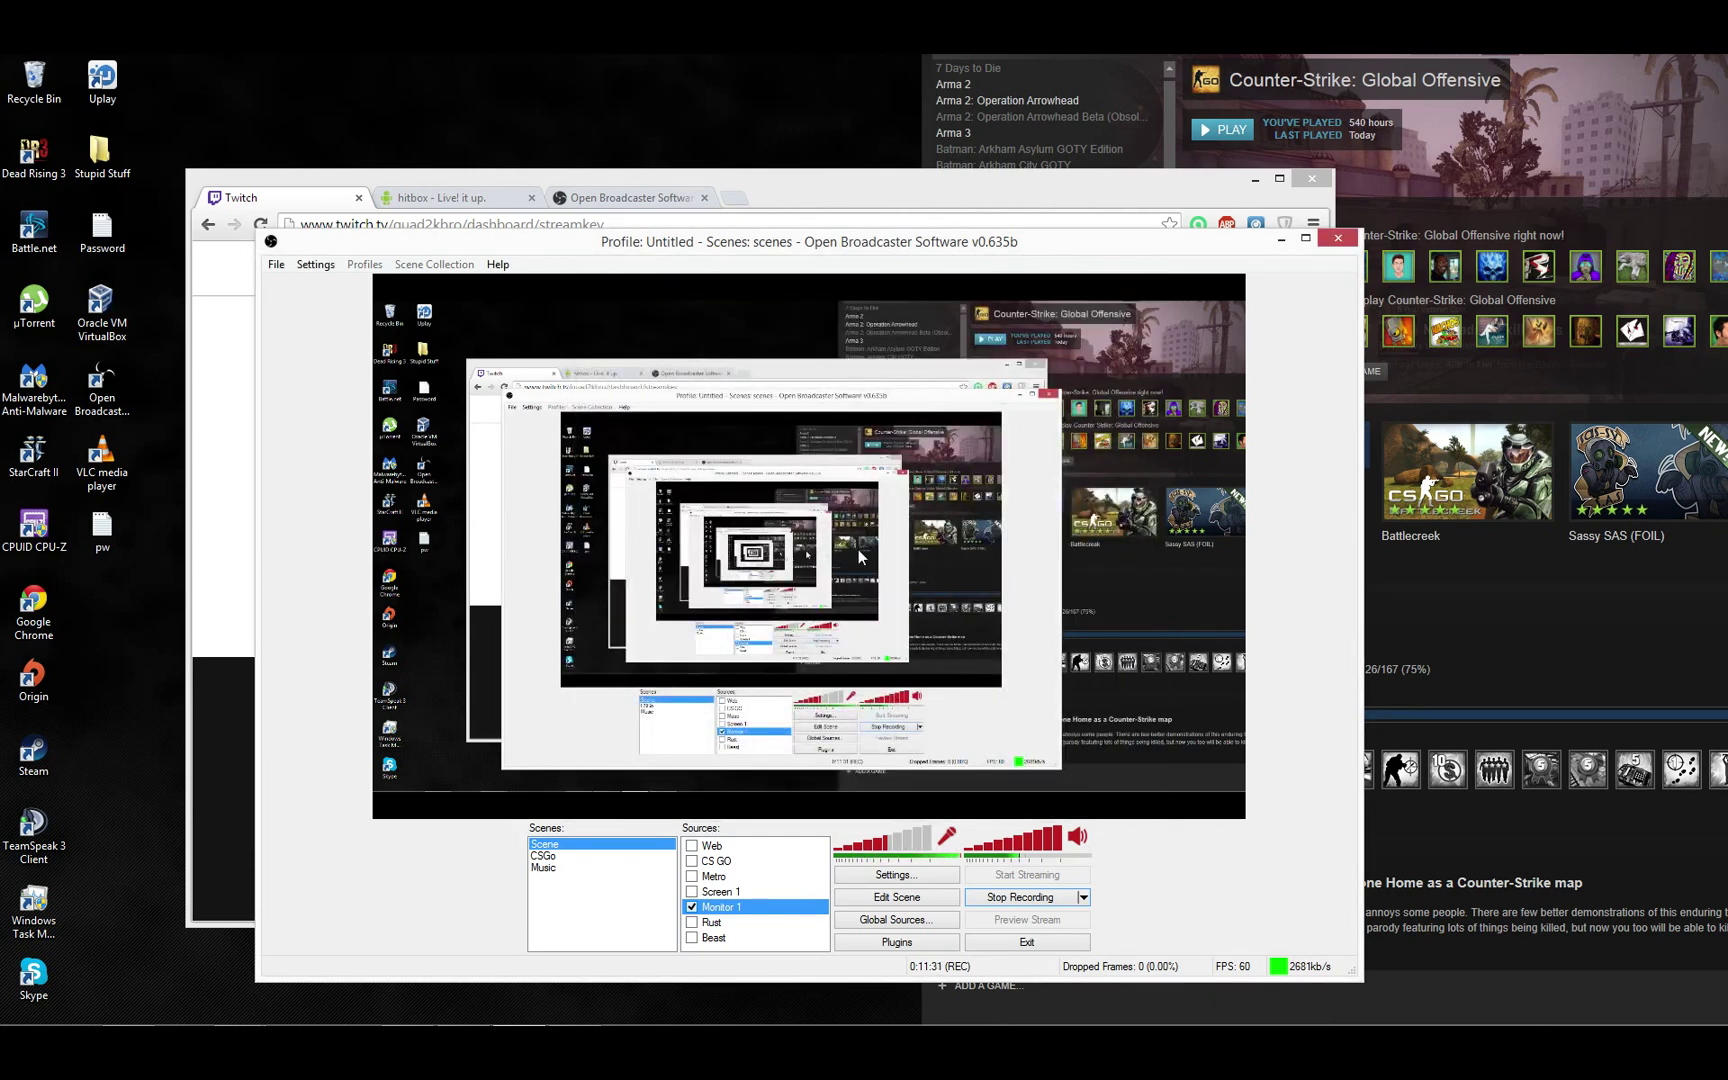